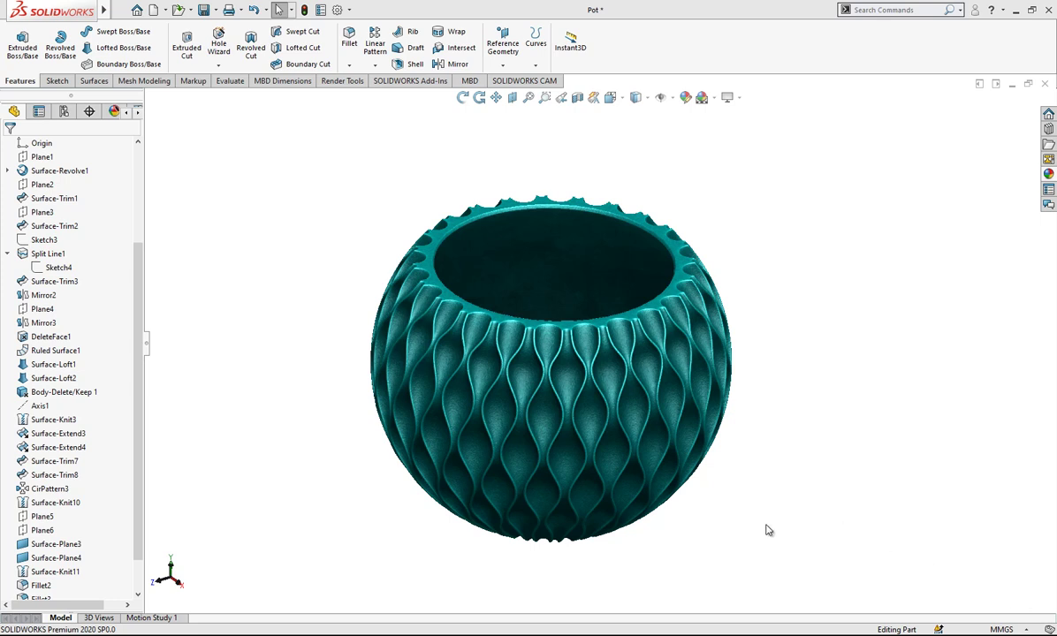
# - Create a new part and start a sketch on the Front Plane
pyautogui.scroll(-2, 613, 441)
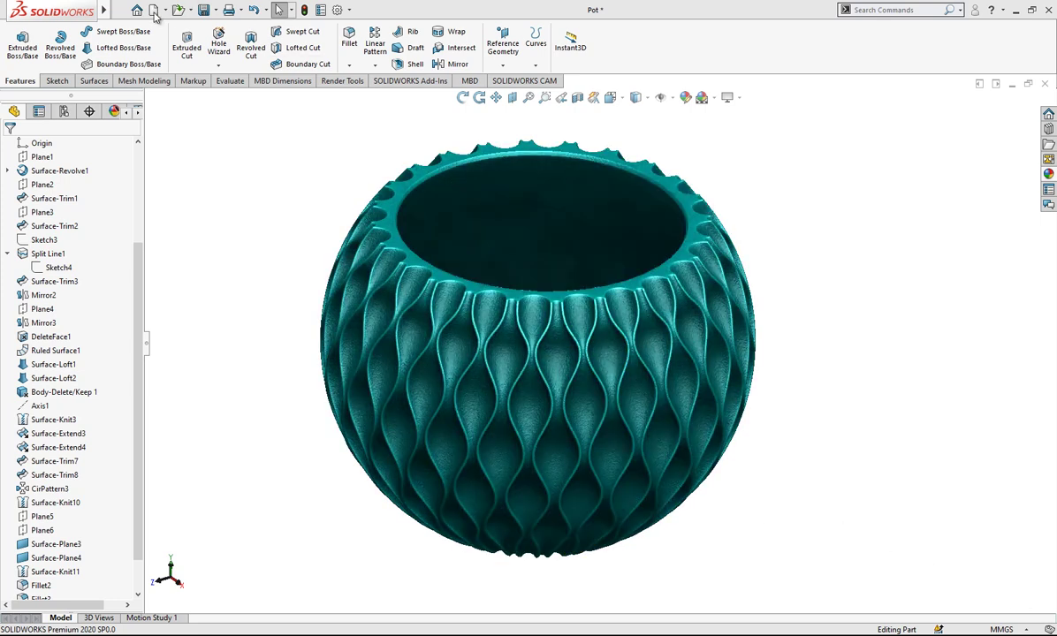
pyautogui.click(153, 9)
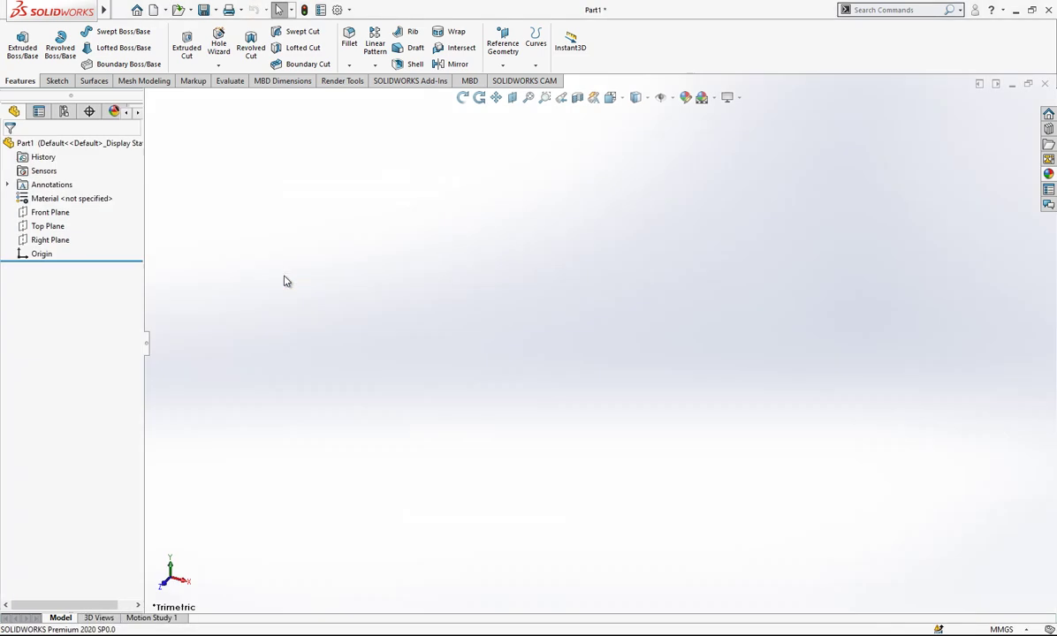
pyautogui.click(52, 213)
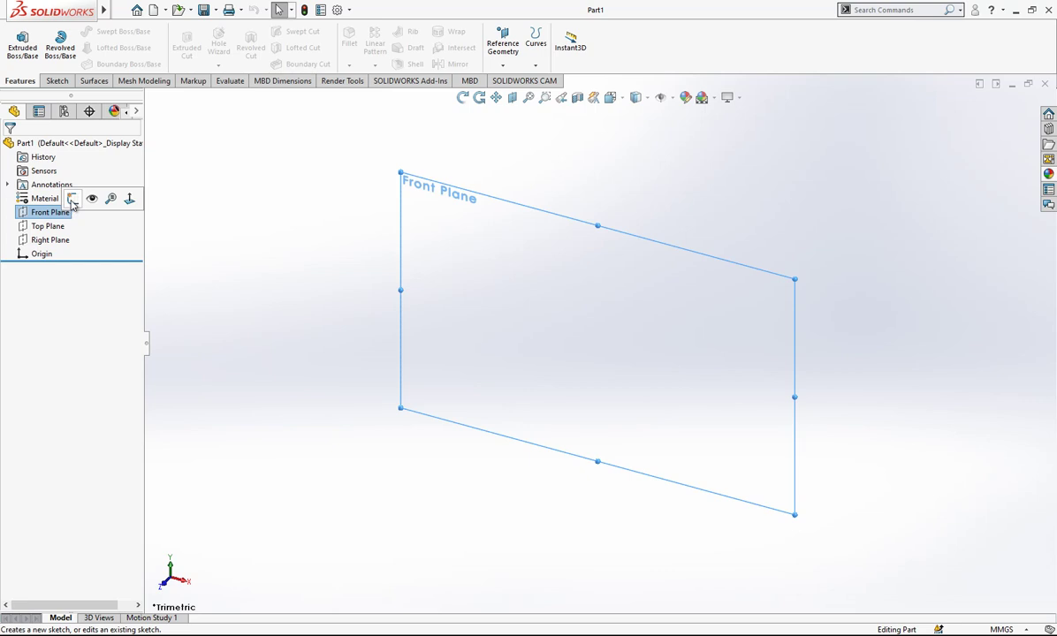
pyautogui.click(73, 199)
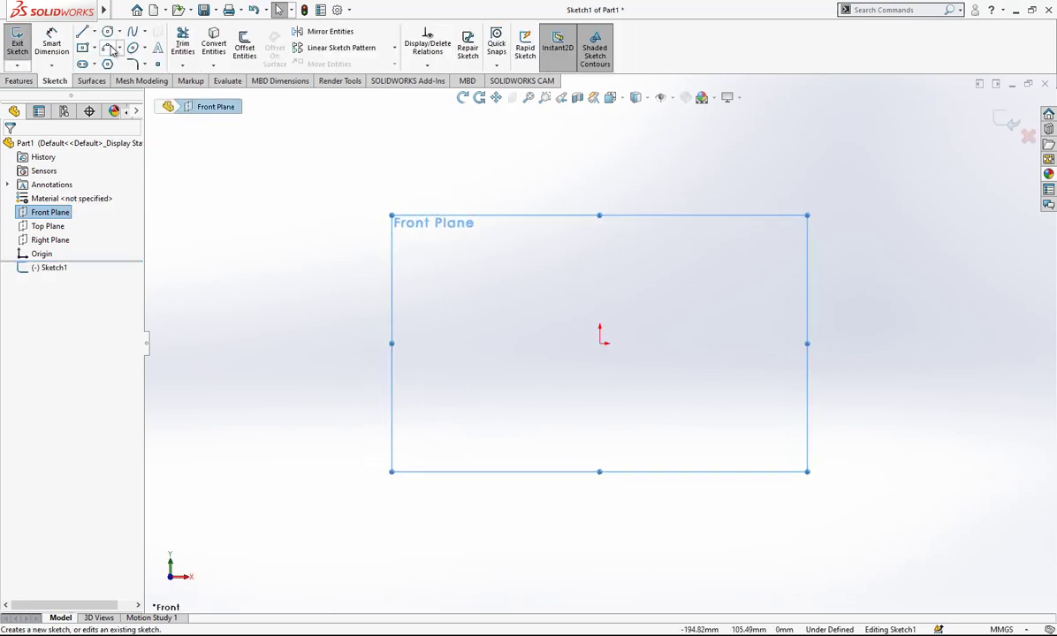
# - Sketch a centerpoint arc centred on the origin, bulging toward positive X, with a radius of about 76 mm
pyautogui.click(107, 33)
pyautogui.click(109, 48)
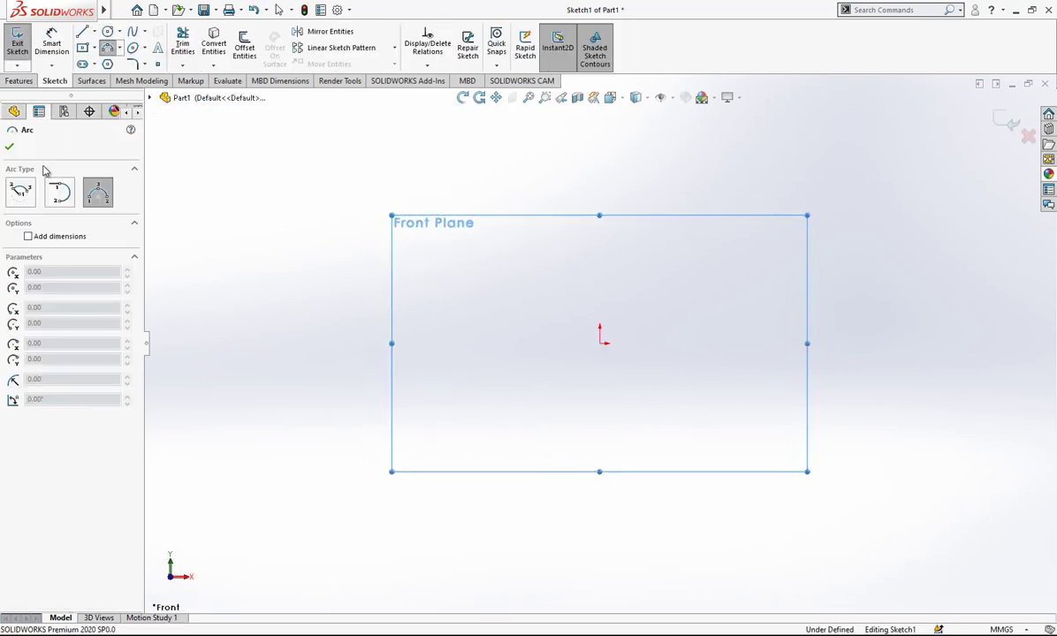
pyautogui.click(26, 195)
pyautogui.click(601, 344)
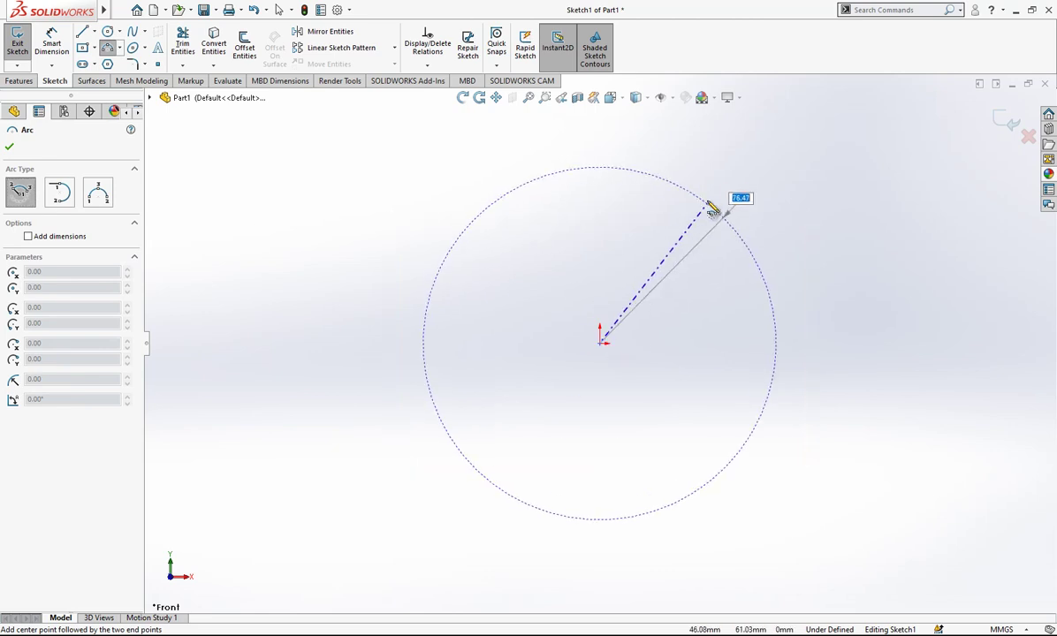
pyautogui.click(699, 197)
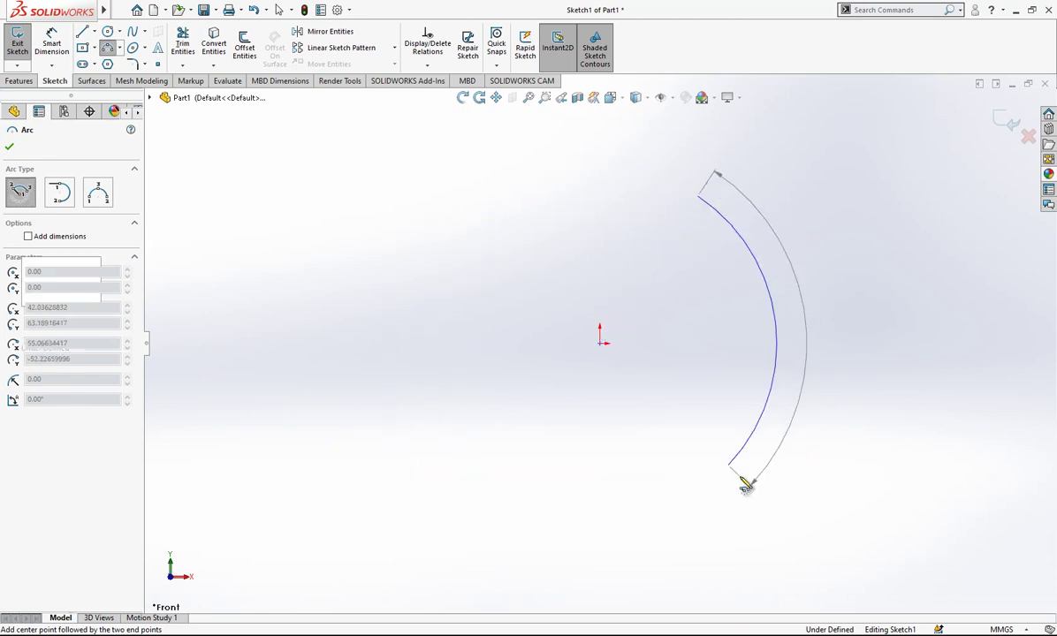
pyautogui.click(745, 484)
pyautogui.press('Escape')
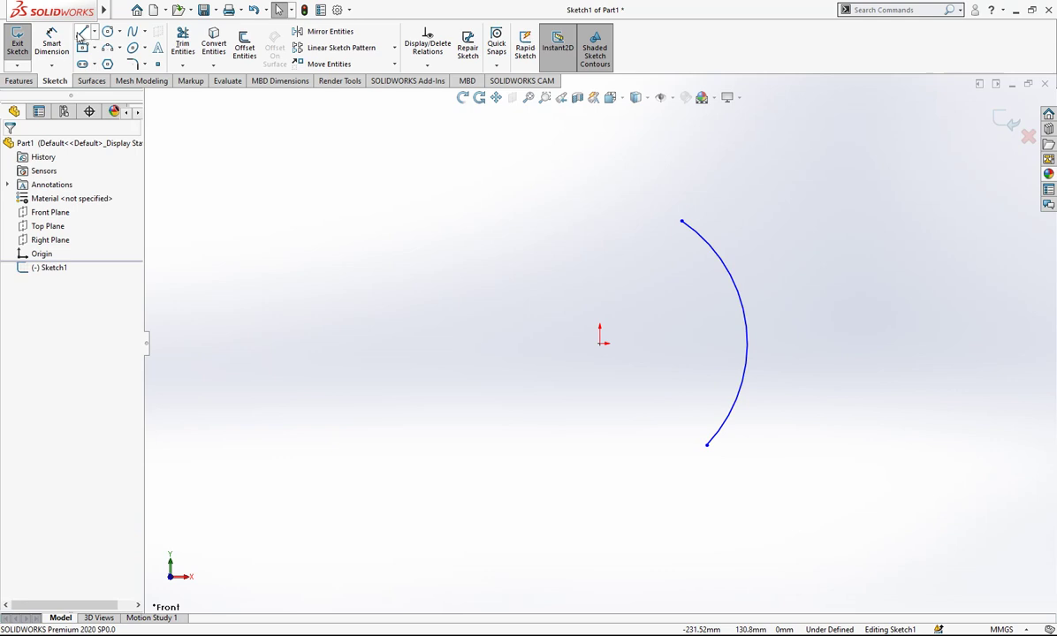
# - Draw a horizontal line about 36 mm long from the arc's upper endpoint toward the vertical axis and make it construction geometry
pyautogui.click(82, 31)
pyautogui.click(683, 221)
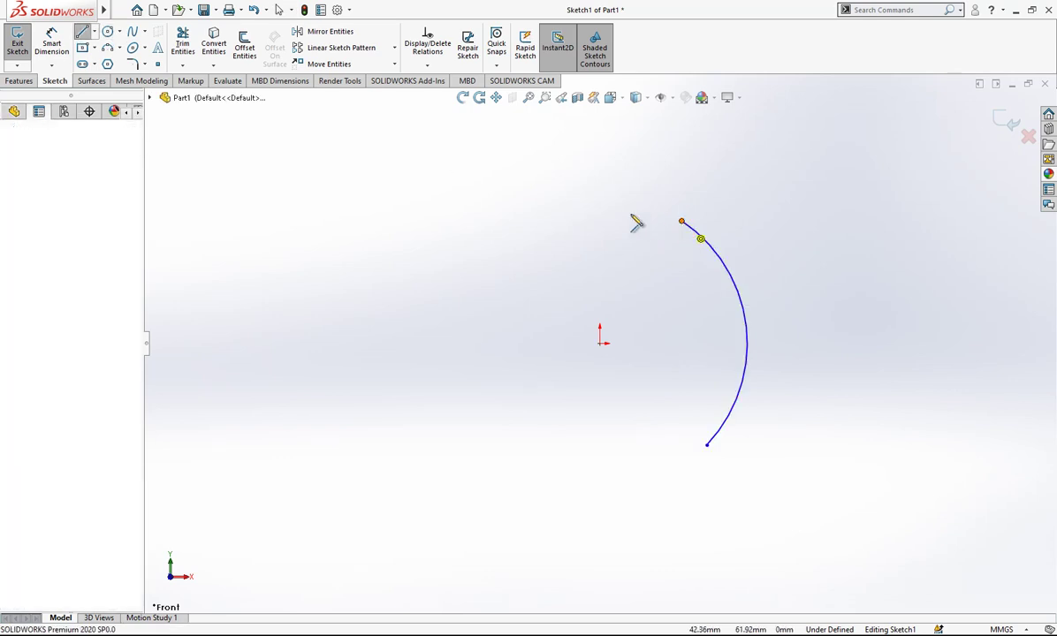
pyautogui.click(612, 221)
pyautogui.press('Escape')
pyautogui.click(654, 222)
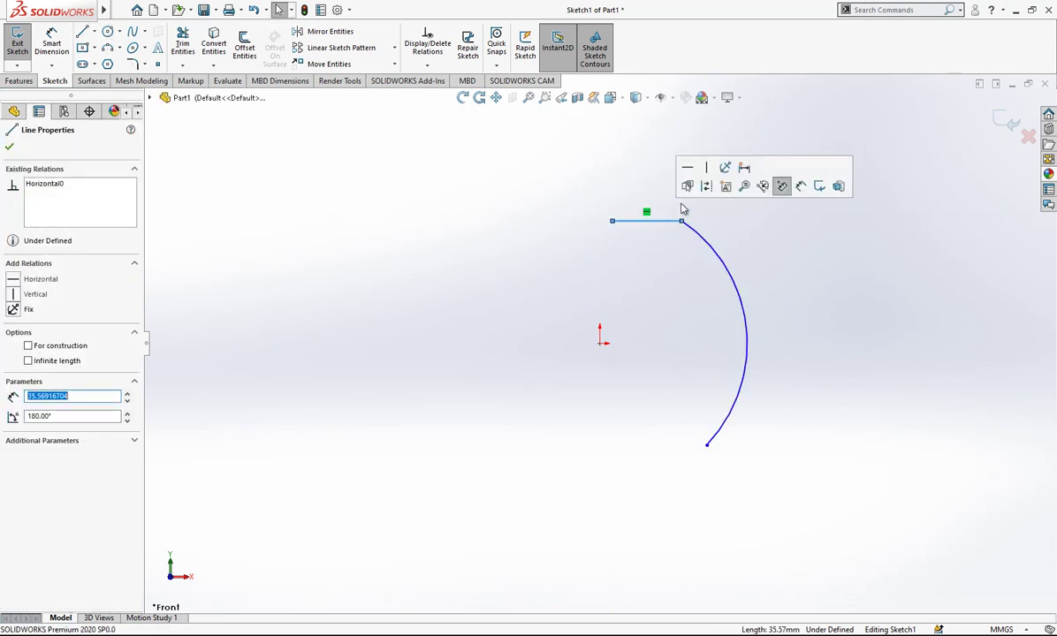
pyautogui.click(706, 184)
pyautogui.click(826, 358)
# - Draw a horizontal construction line about 49 mm long inward from the arc's lower endpoint
pyautogui.press('l')
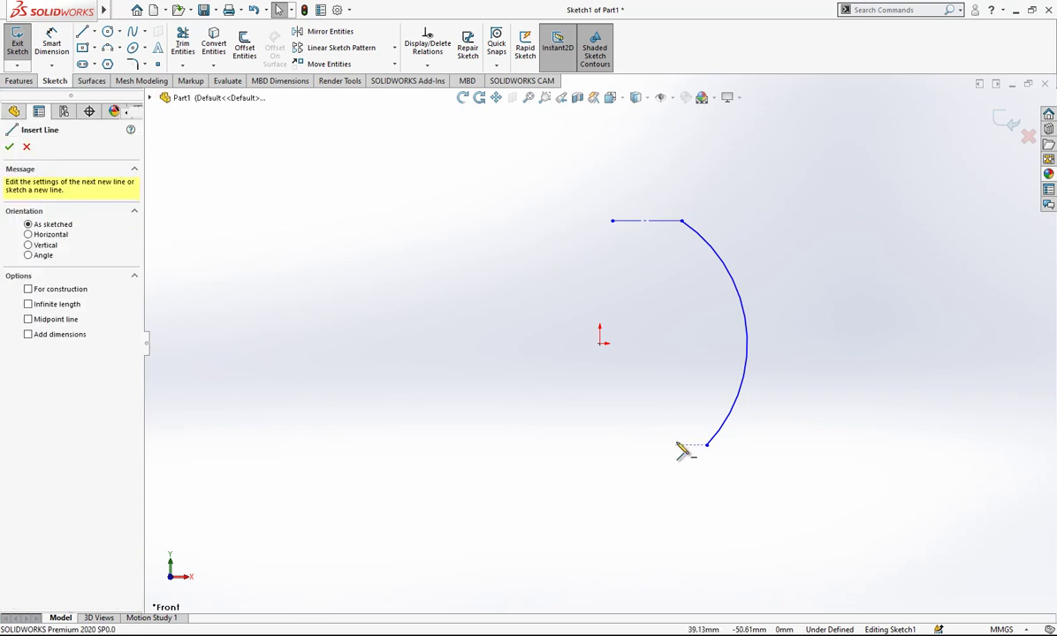
pyautogui.click(706, 445)
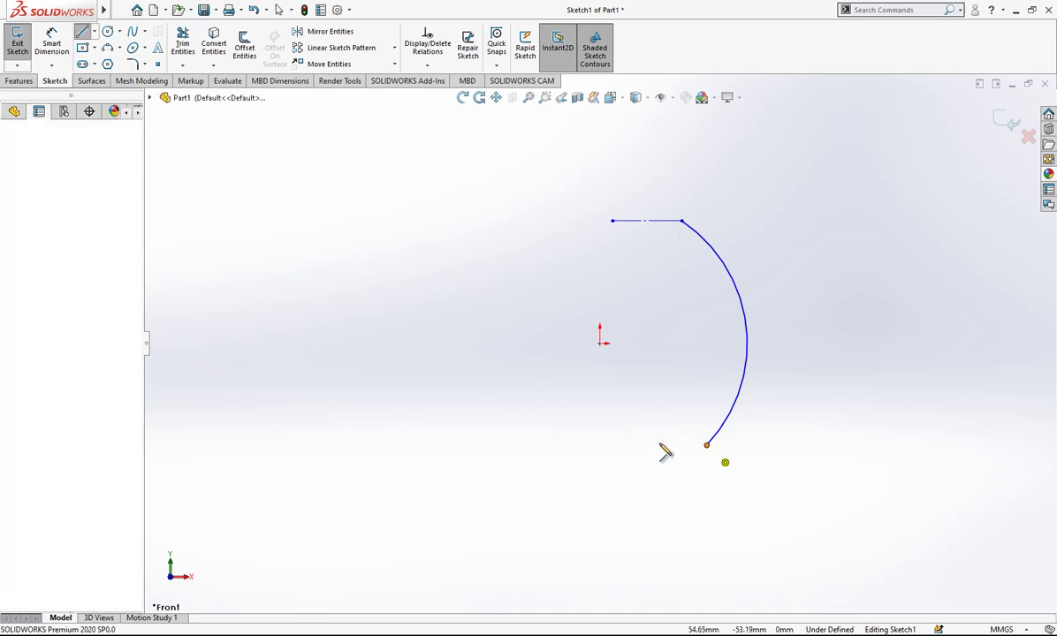
pyautogui.click(611, 444)
pyautogui.press('Escape')
pyautogui.click(667, 444)
pyautogui.click(707, 410)
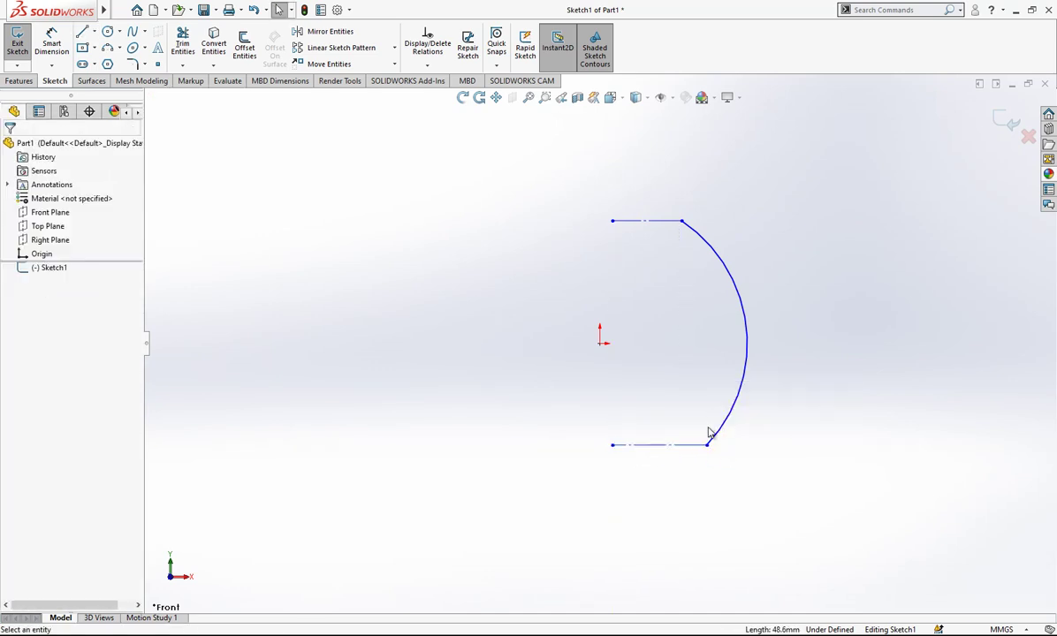
# - Dimension the arc's radius as 80 mm
pyautogui.moveTo(707, 511); pyautogui.dragTo(701, 435, button='right')
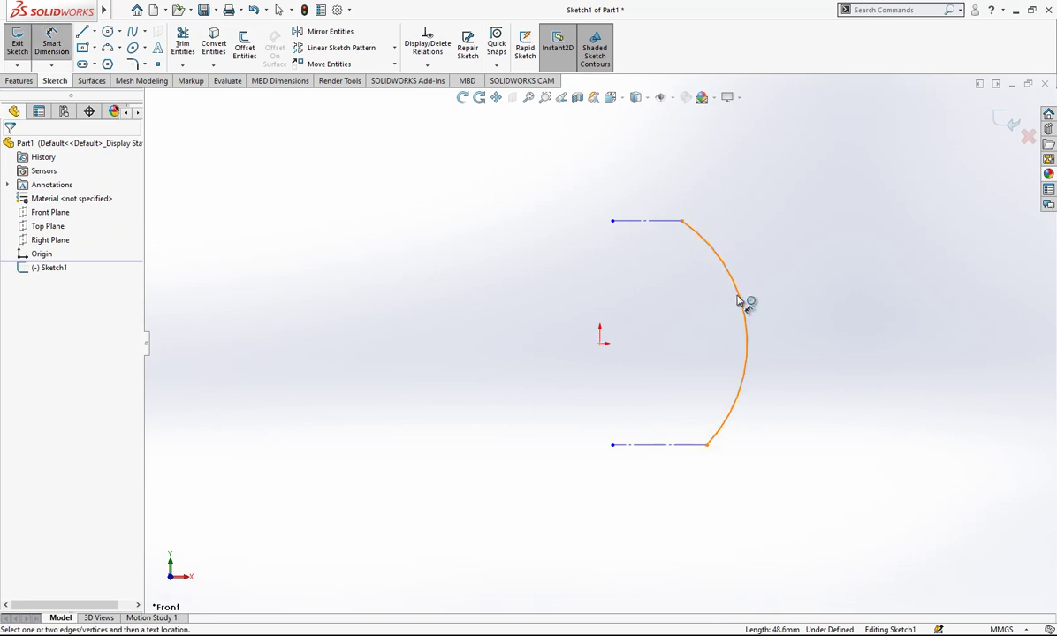
pyautogui.click(740, 303)
pyautogui.click(710, 324)
pyautogui.write('80')
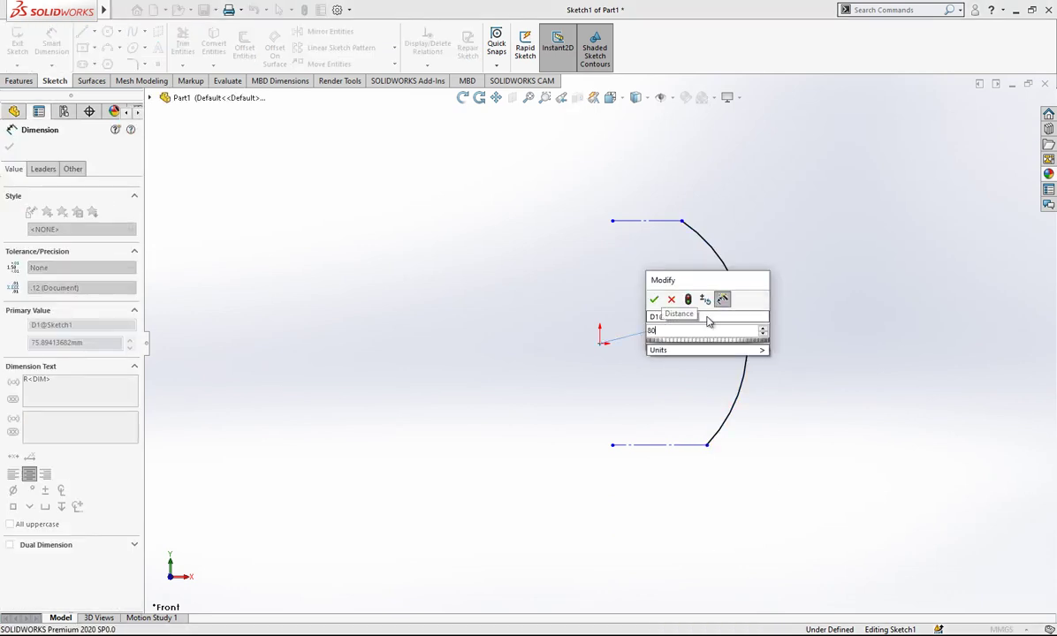
pyautogui.press('Return')
pyautogui.click(669, 359)
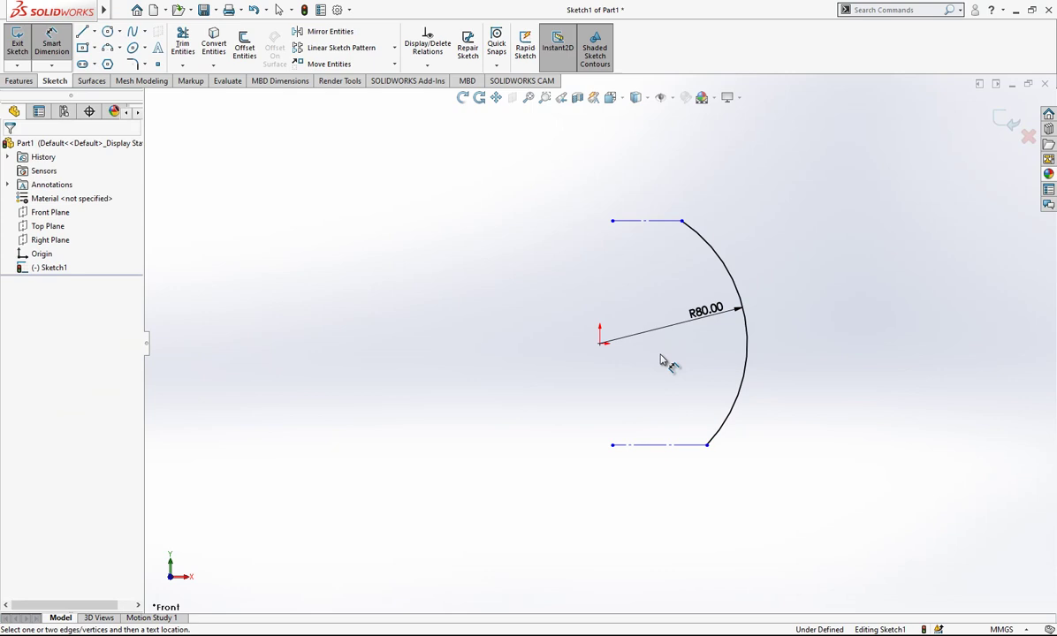
# - Change the arc's radius dimension to 40 mm
pyautogui.doubleClick(701, 317)
pyautogui.write('40')
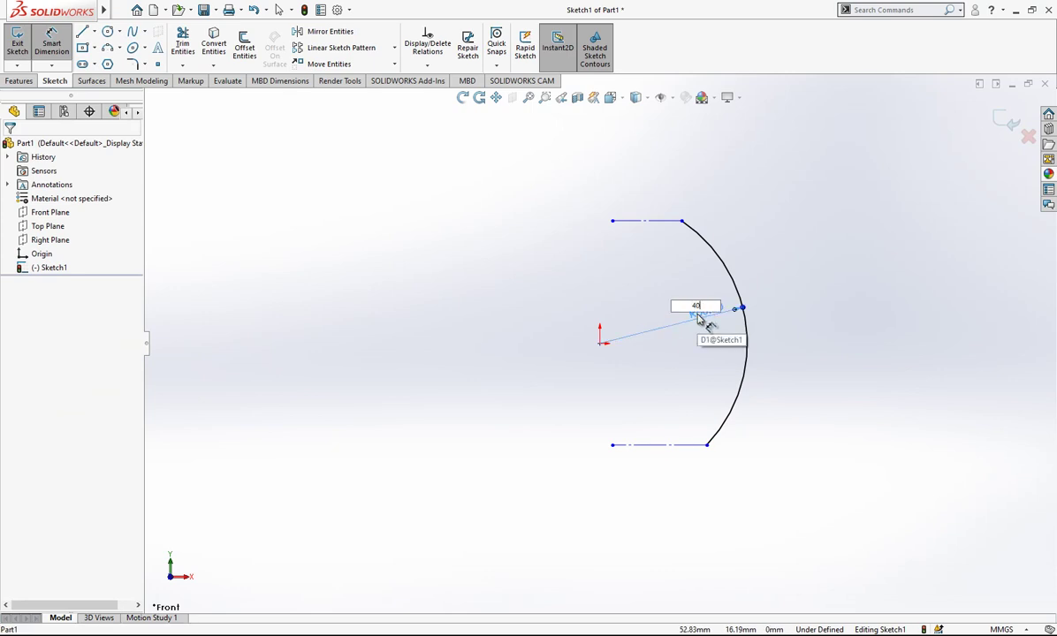
pyautogui.press('Return')
pyautogui.scroll(-5, 608, 345)
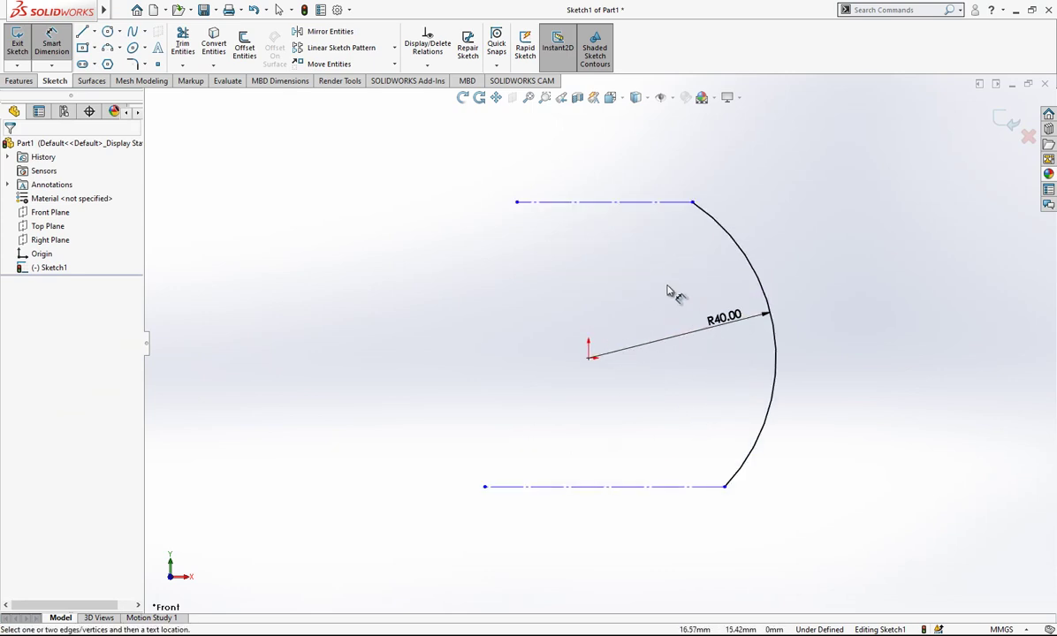
pyautogui.press('Escape')
# - Dimension the vertical distance between the origin and the upper construction line as 25 mm
pyautogui.click(590, 357)
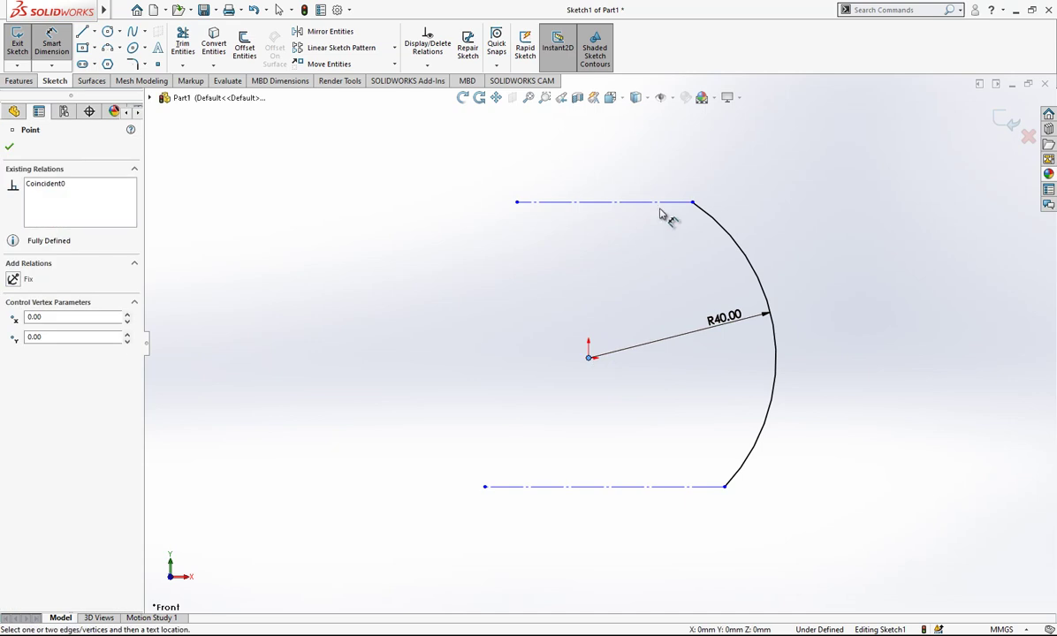
pyautogui.click(641, 222)
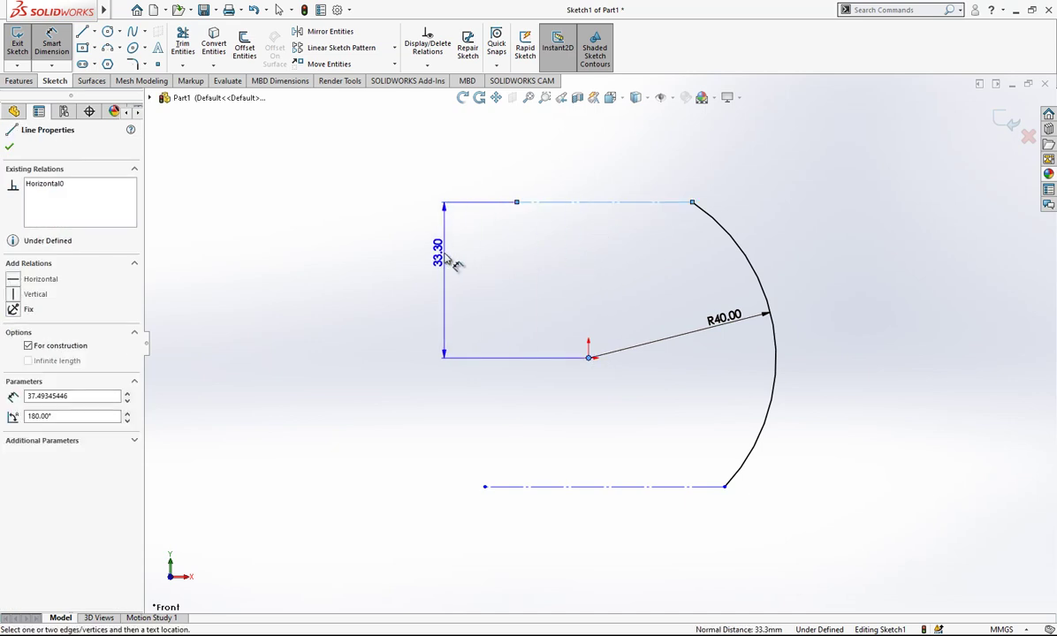
pyautogui.click(448, 257)
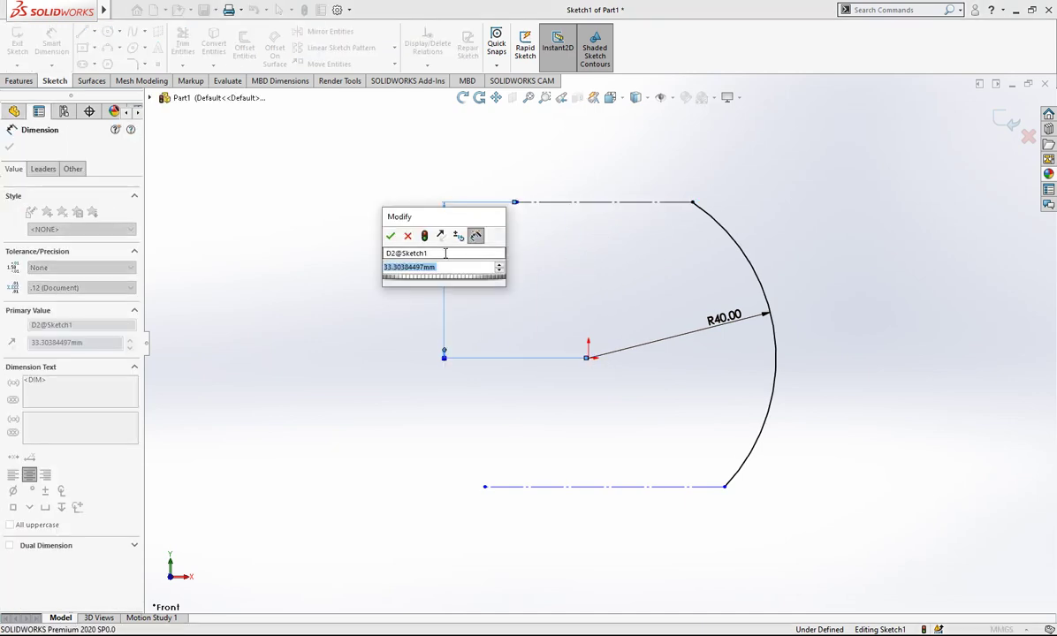
pyautogui.write('25')
pyautogui.press('Return')
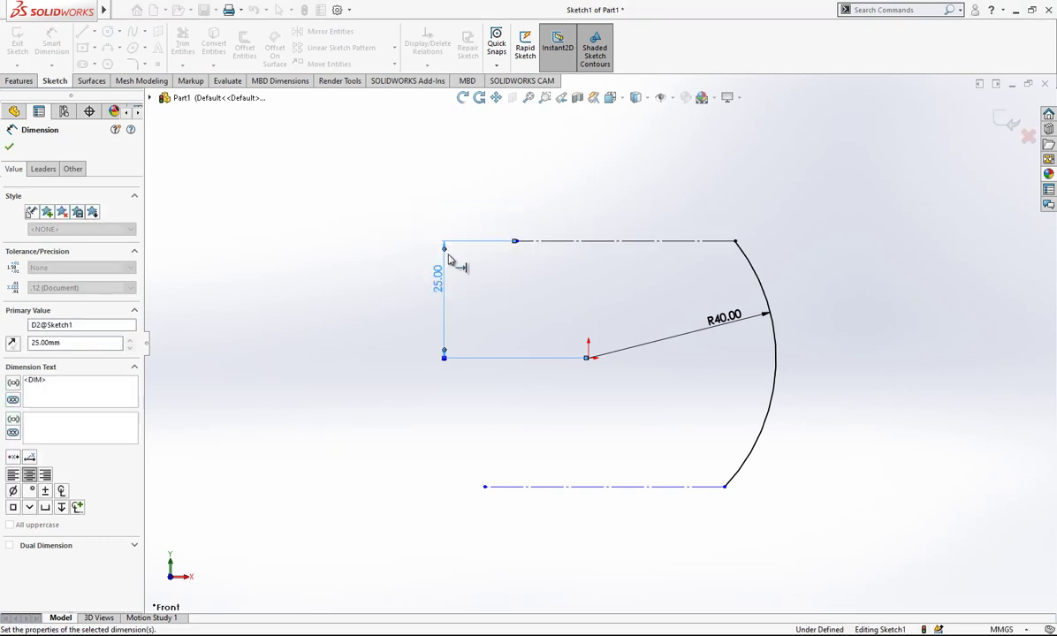
# - Dimension the vertical distance between the origin and the lower construction line as 35 mm
pyautogui.click(664, 487)
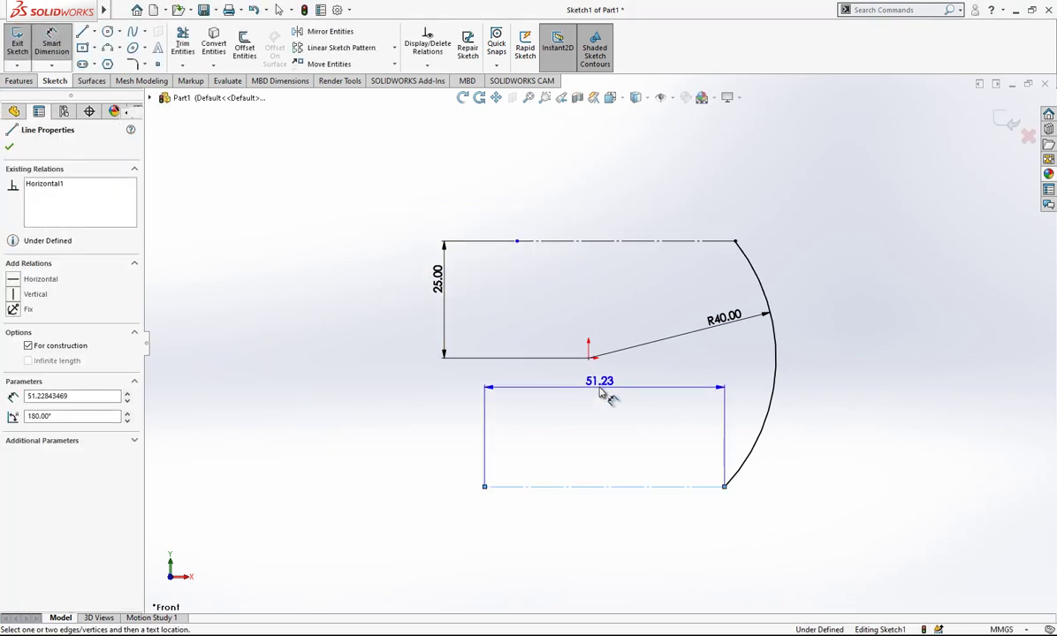
pyautogui.click(588, 357)
pyautogui.click(474, 405)
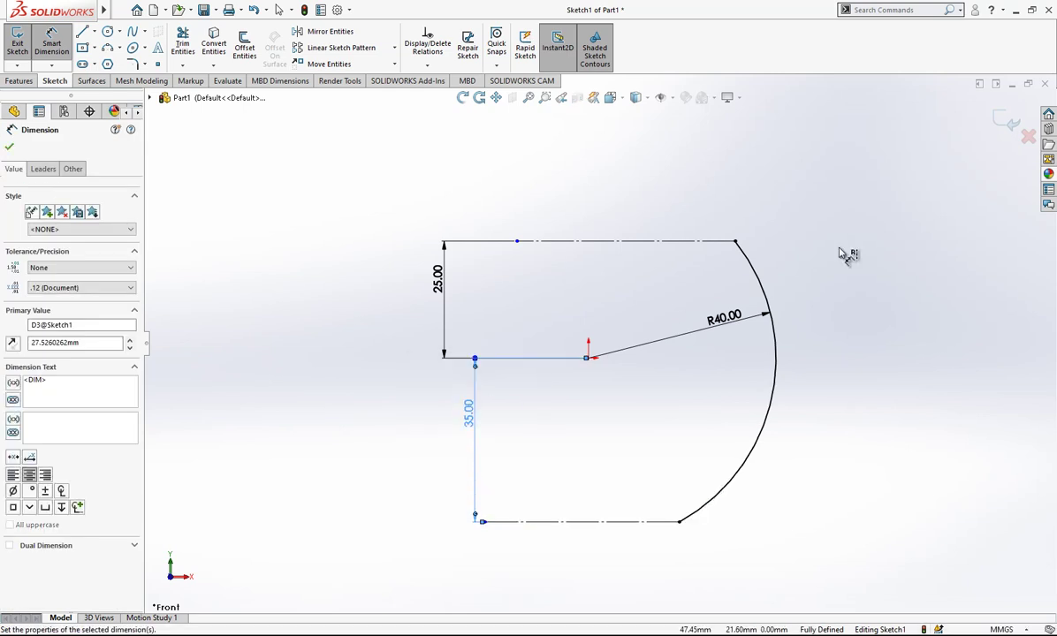
pyautogui.press('Escape')
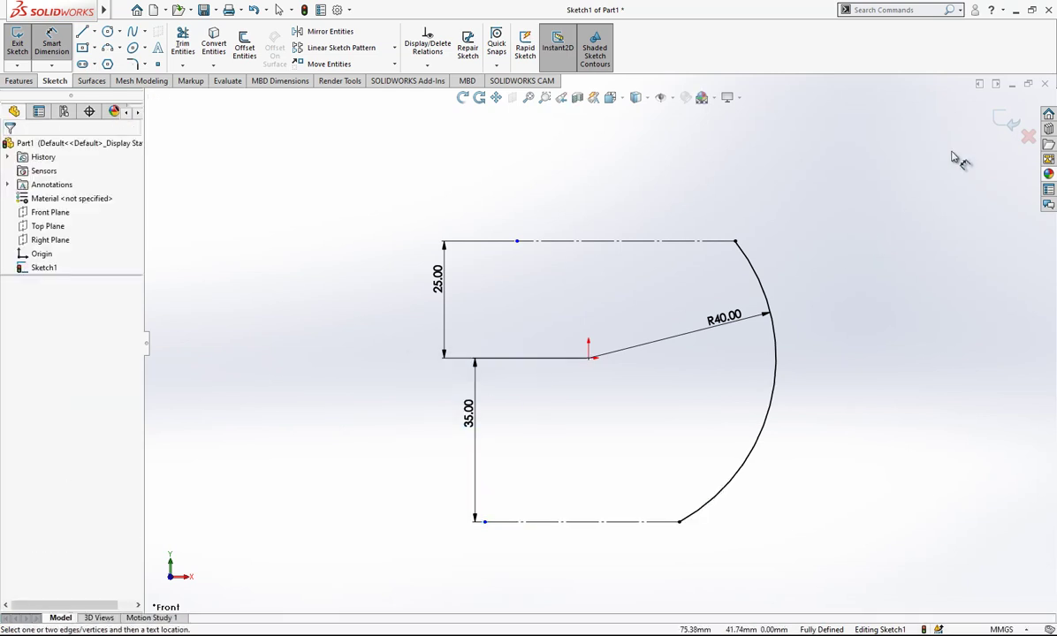
# - Draw a vertical construction line about 39 mm long upward from the origin as the revolve axis
pyautogui.scroll(2, 881, 345)
pyautogui.press('l')
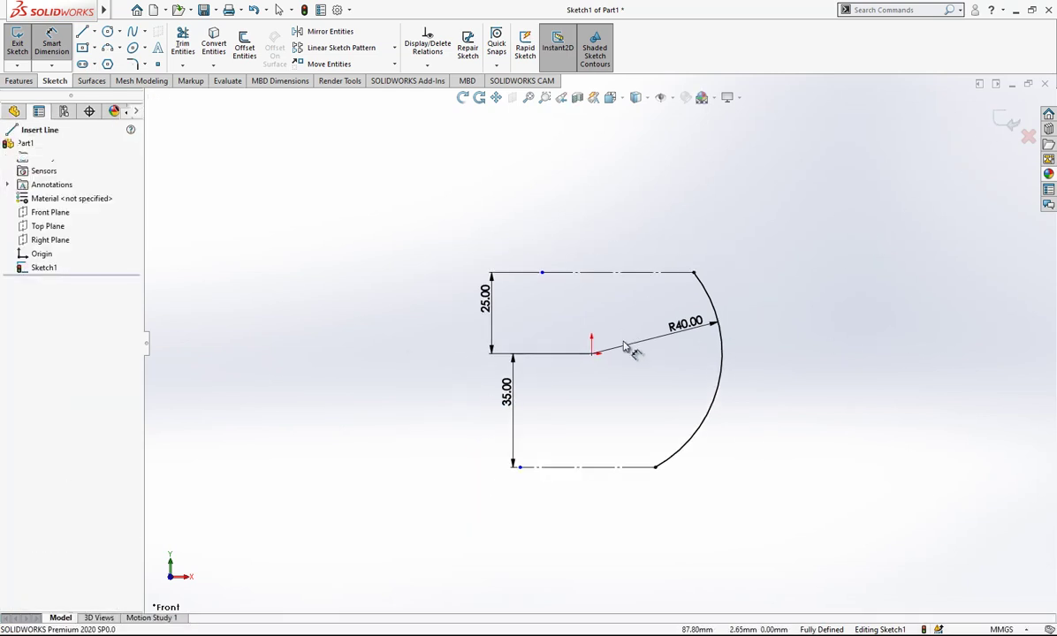
pyautogui.click(592, 354)
pyautogui.click(592, 352)
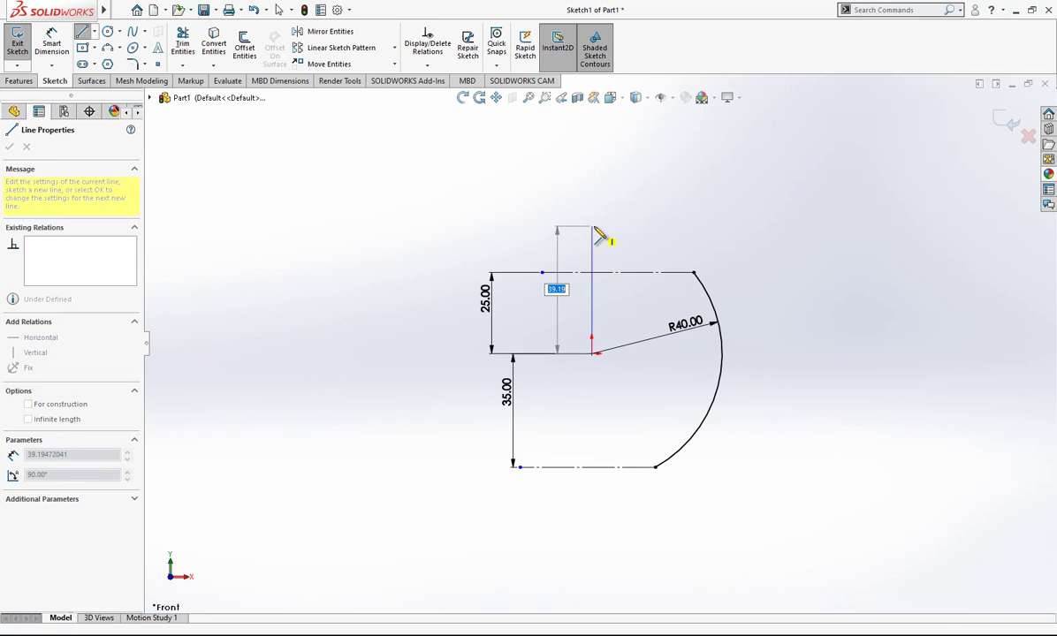
pyautogui.click(591, 225)
pyautogui.press('Escape')
pyautogui.click(591, 236)
pyautogui.click(601, 204)
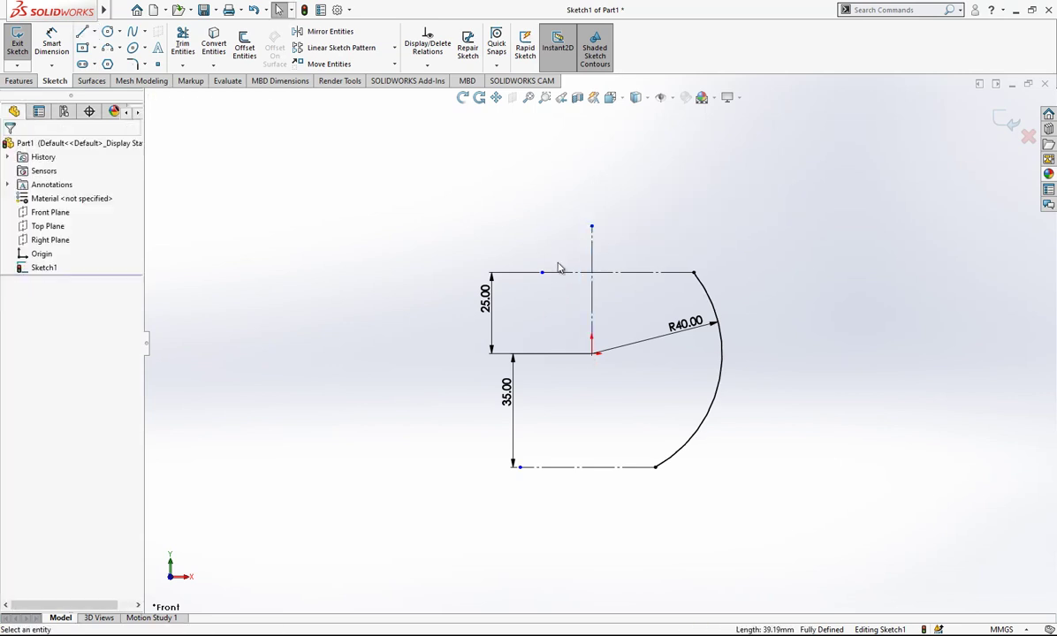
# - Shorten the upper and lower construction lines so their free ends lie on the arc's side of the vertical centerline, about 12 mm from it
pyautogui.moveTo(544, 274); pyautogui.dragTo(634, 280)
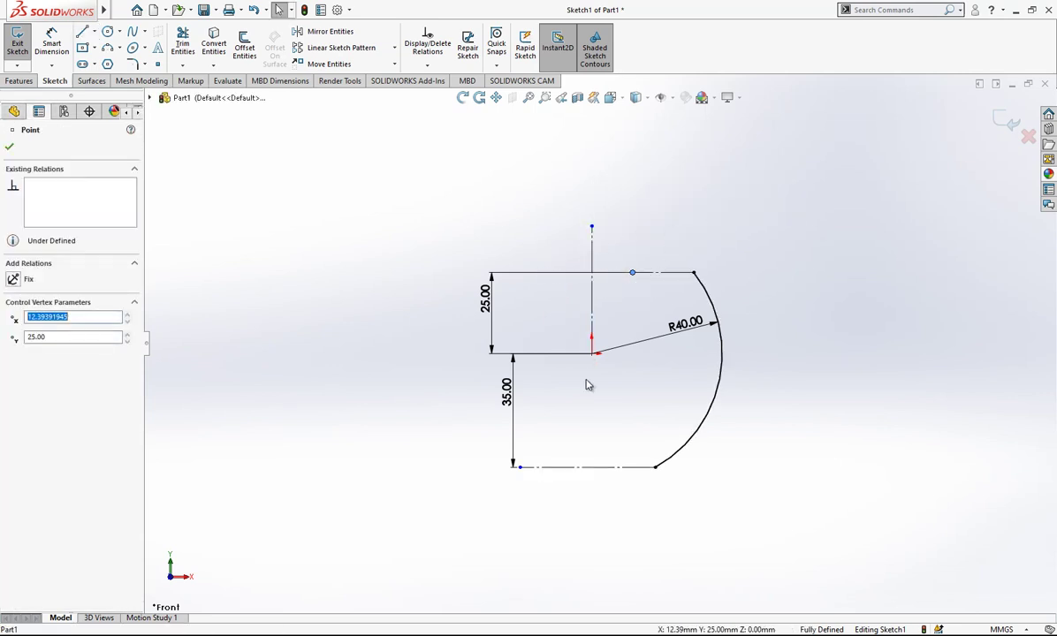
pyautogui.click(586, 380)
pyautogui.moveTo(522, 471); pyautogui.dragTo(632, 462)
pyautogui.click(847, 235)
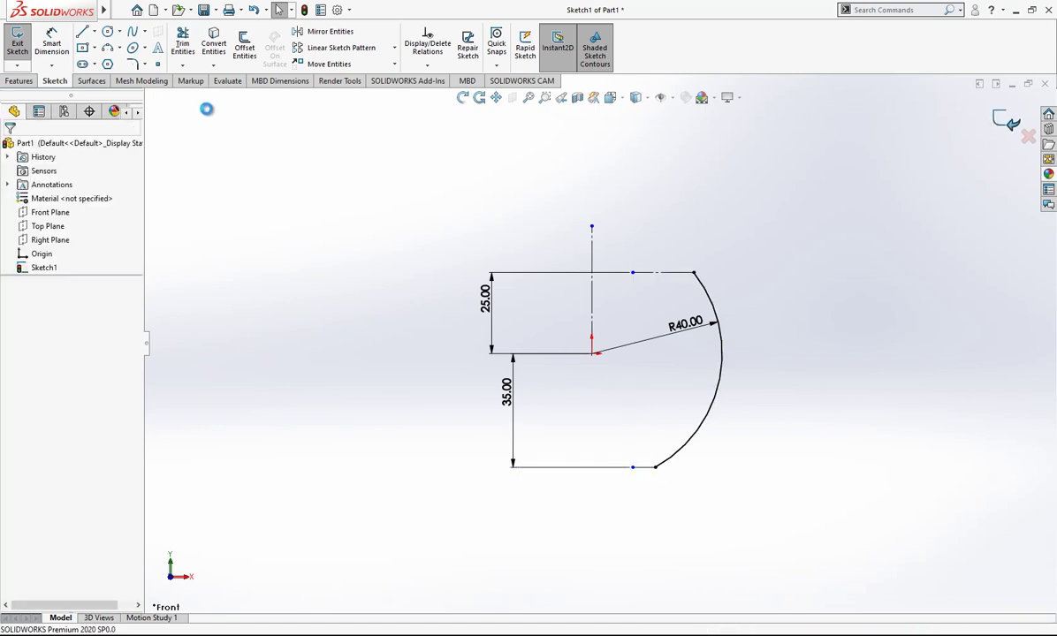
# - Revolve the finished arc sketch as a surface 7.5 degrees about the vertical centerline, with the direction reversed
pyautogui.click(17, 44)
pyautogui.click(94, 81)
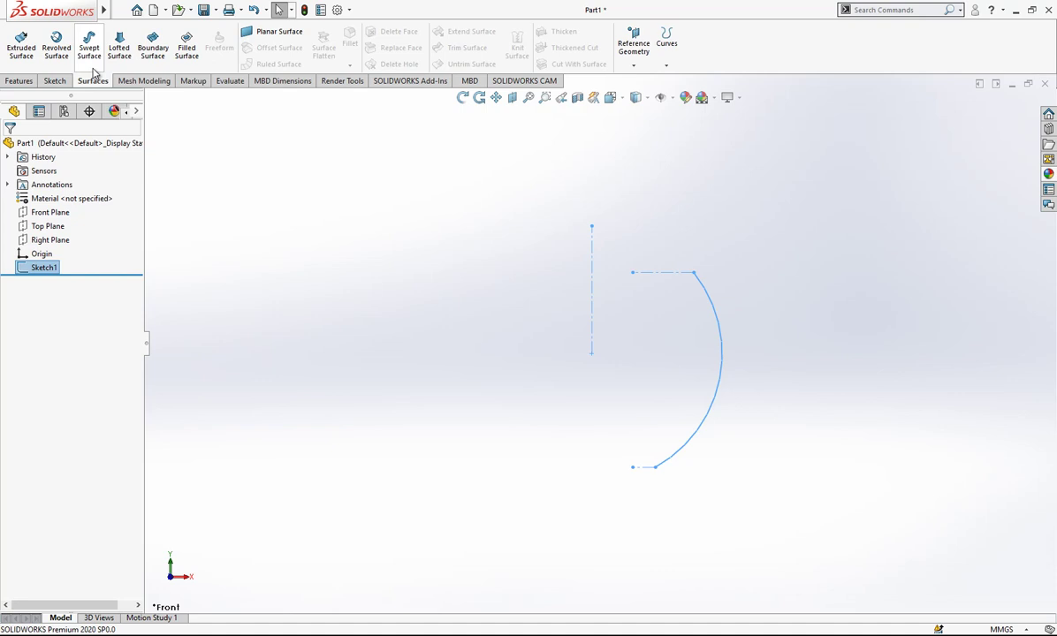
pyautogui.click(56, 44)
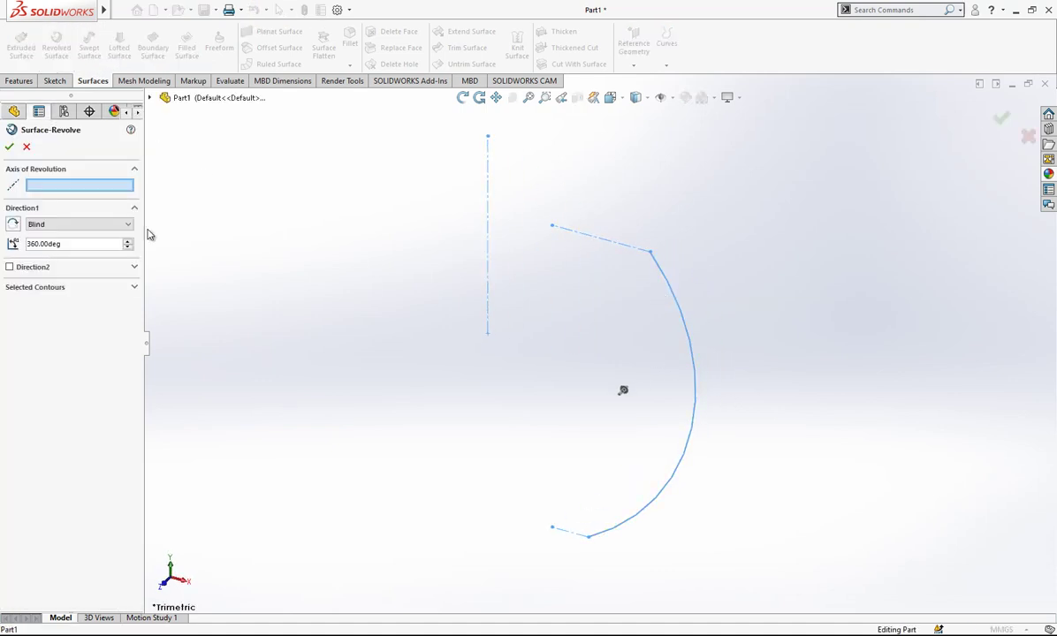
pyautogui.click(489, 225)
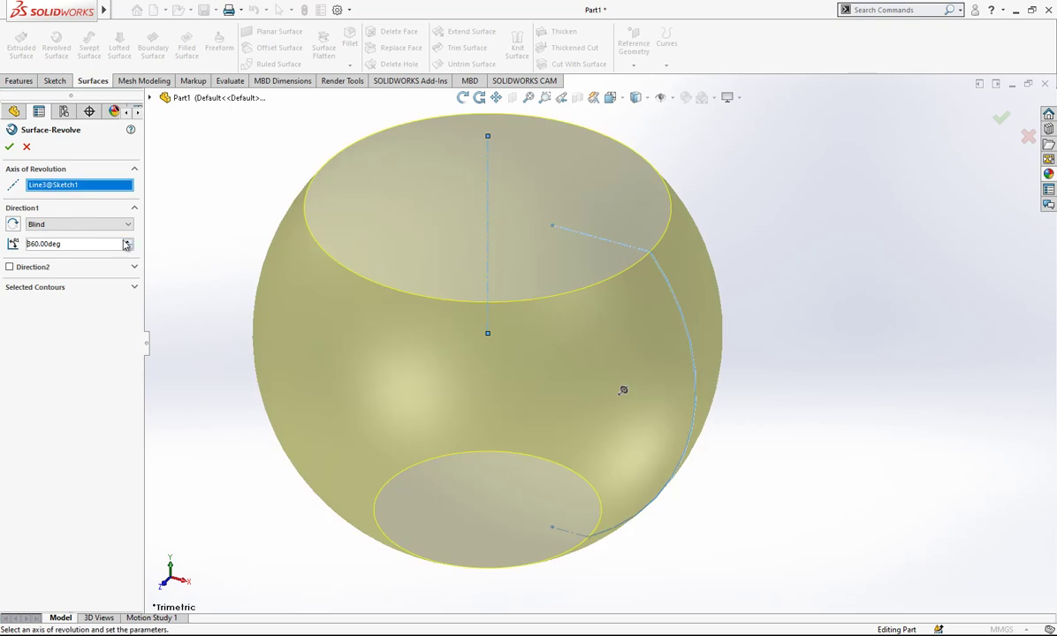
pyautogui.write('7.5')
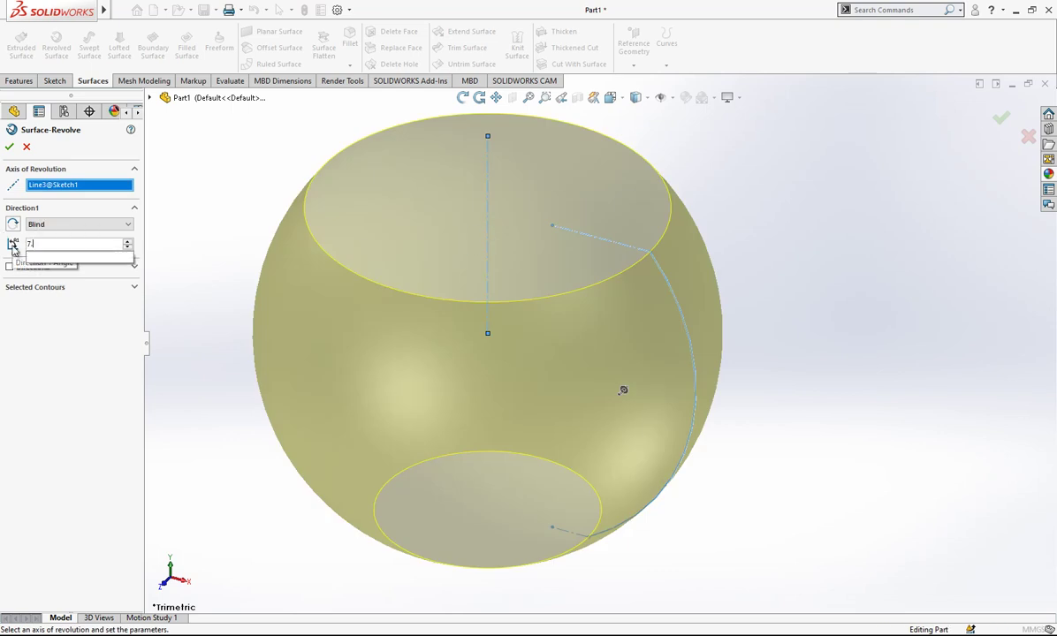
pyautogui.press('Return')
pyautogui.click(13, 227)
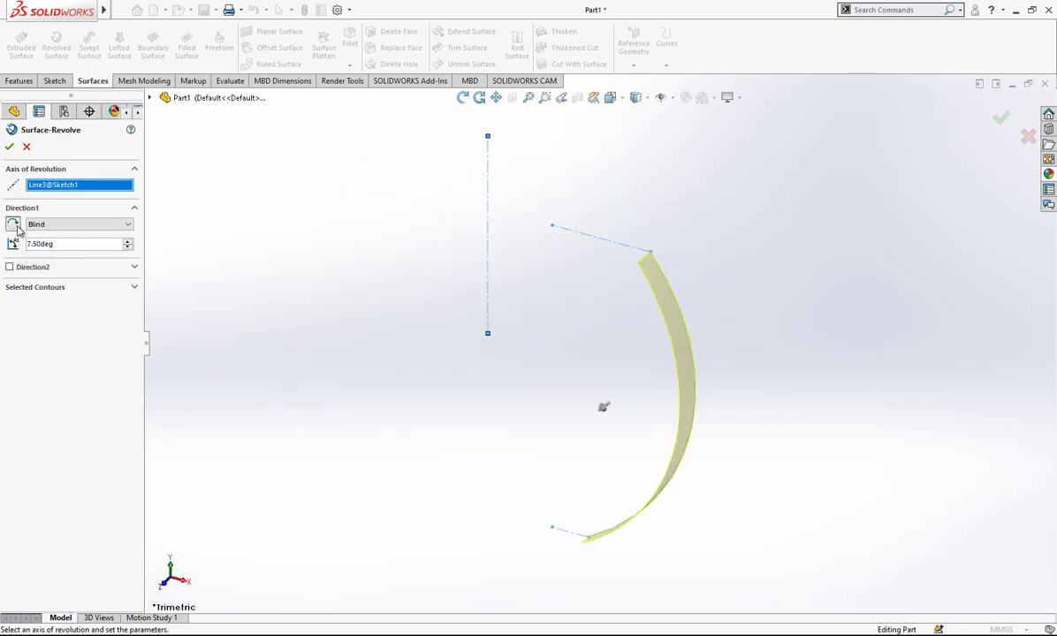
pyautogui.moveTo(522, 488)
pyautogui.mouseDown(button='middle')
pyautogui.moveTo(540, 413)
pyautogui.moveTo(521, 440)
pyautogui.moveTo(365, 320)
pyautogui.mouseUp(button='middle')
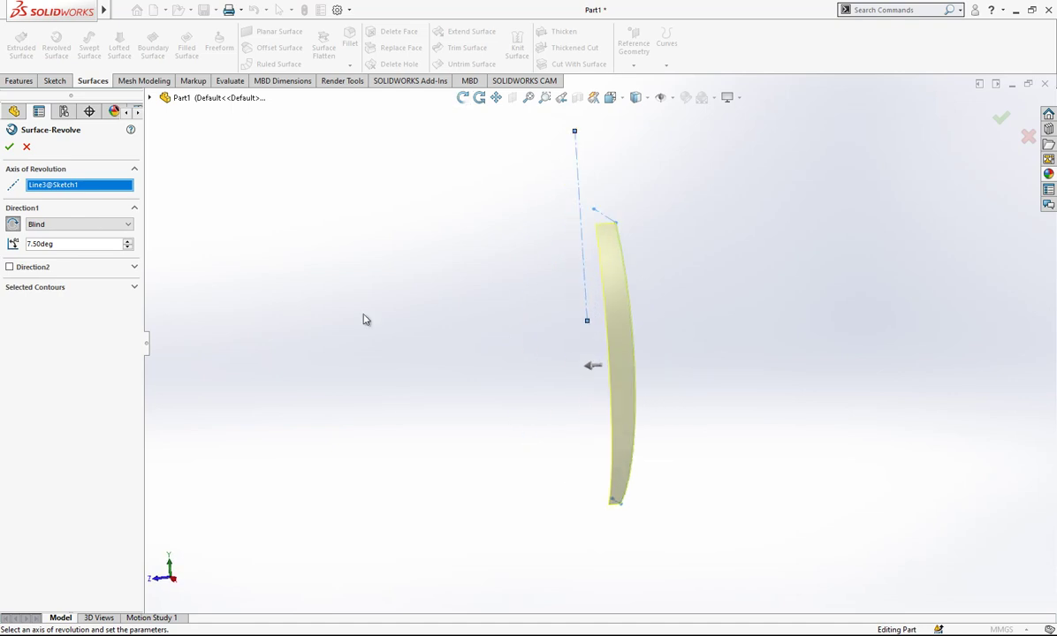
pyautogui.click(7, 149)
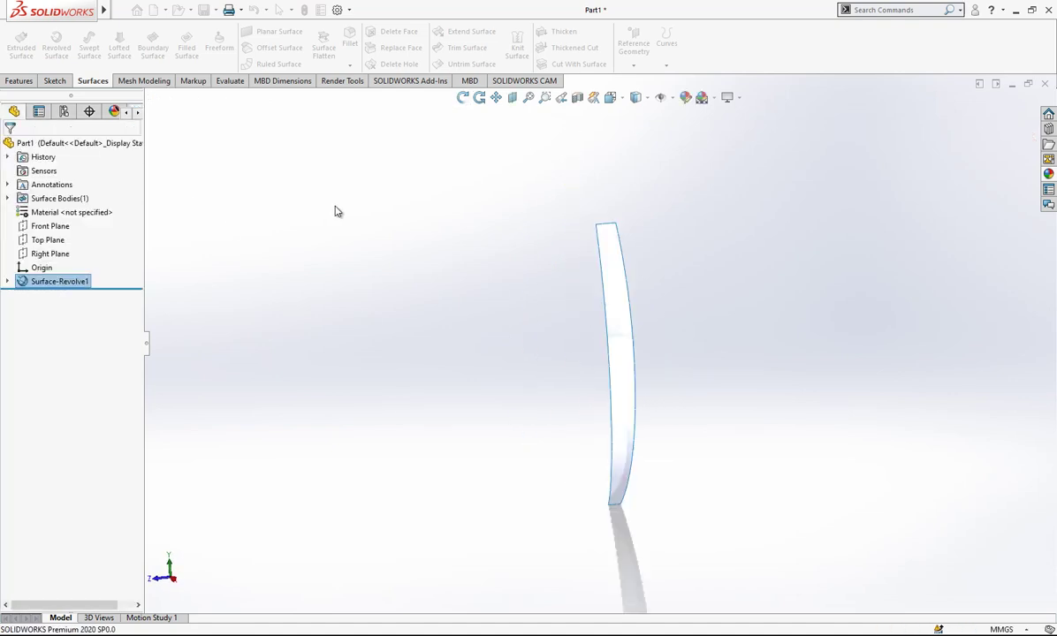
# - Start a new sketch on the Right Plane and view it straight on
pyautogui.click(50, 254)
pyautogui.moveTo(420, 304)
pyautogui.mouseDown(button='middle')
pyautogui.moveTo(528, 287)
pyautogui.moveTo(637, 294)
pyautogui.moveTo(424, 291)
pyautogui.mouseUp(button='middle')
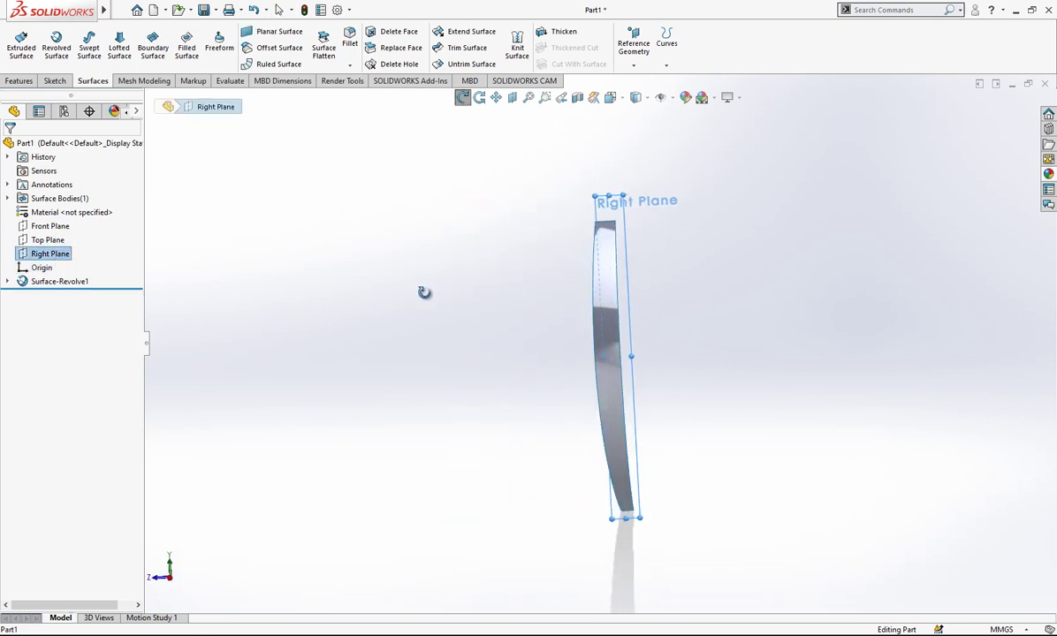
pyautogui.rightClick(64, 251)
pyautogui.click(73, 216)
pyautogui.press('space')
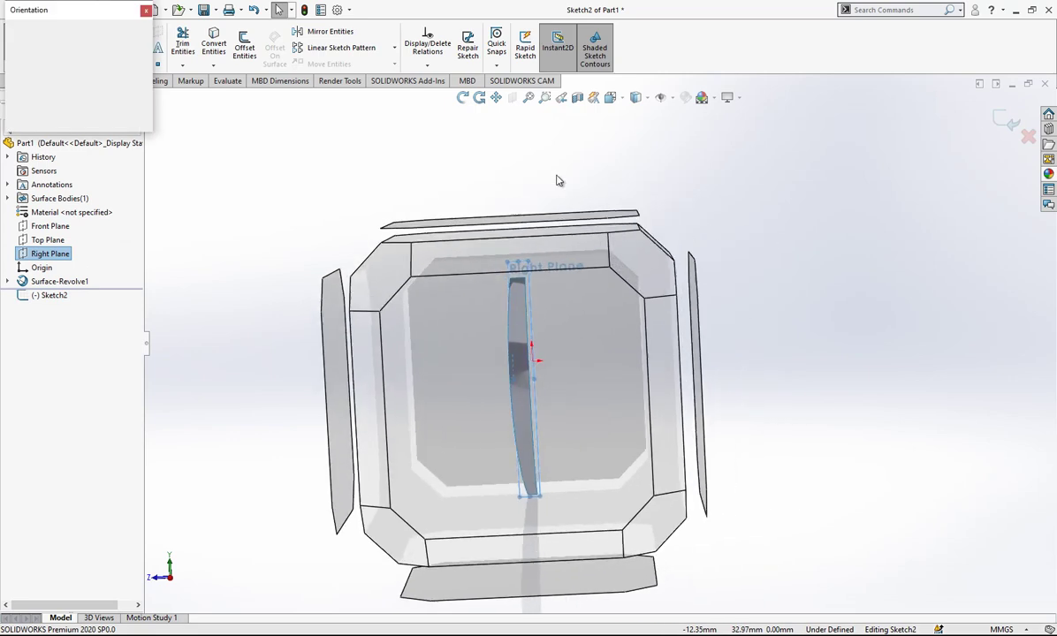
pyautogui.click(516, 341)
# - Draw a vertical centerline 60 mm long along the revolved surface's straight edge, from its upper corner to its lower corner
pyautogui.scroll(1, 650, 317)
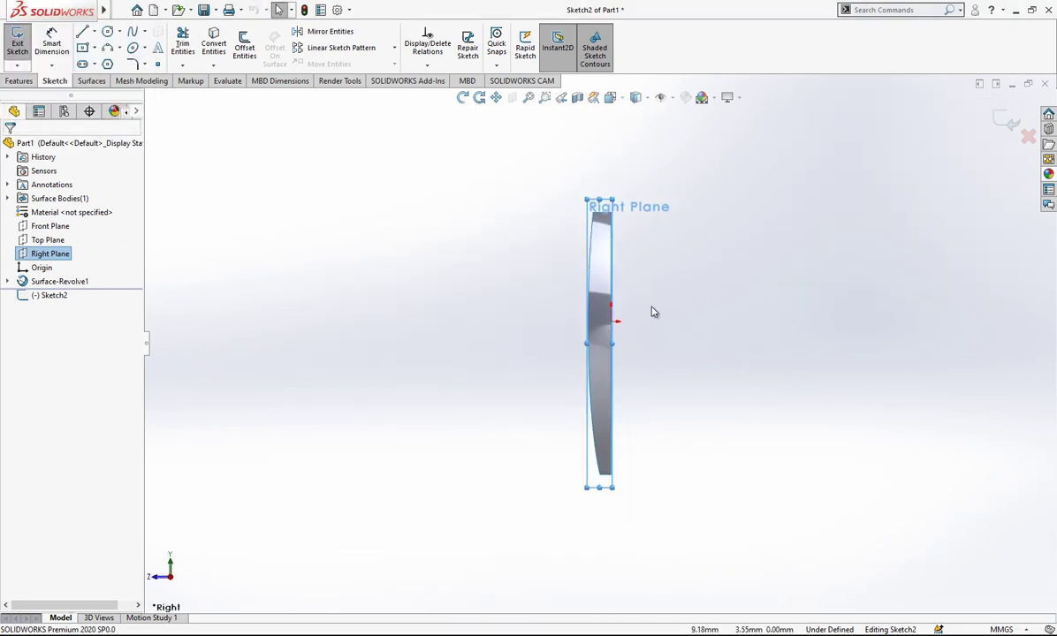
pyautogui.scroll(-4, 633, 309)
pyautogui.scroll(3, 632, 318)
pyautogui.click(665, 320)
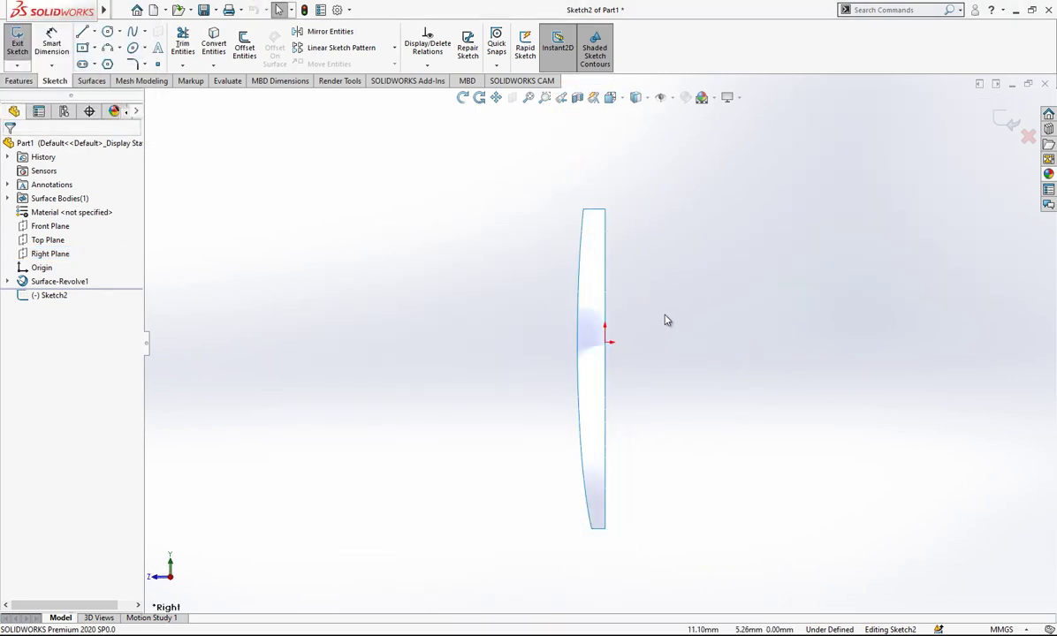
pyautogui.scroll(-2, 626, 394)
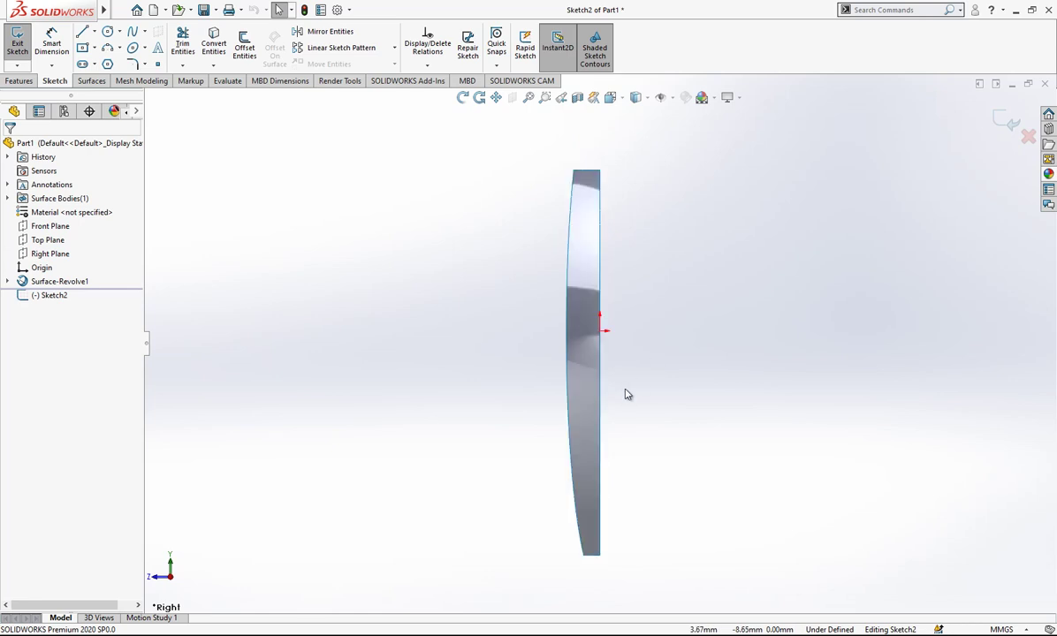
pyautogui.click(145, 32)
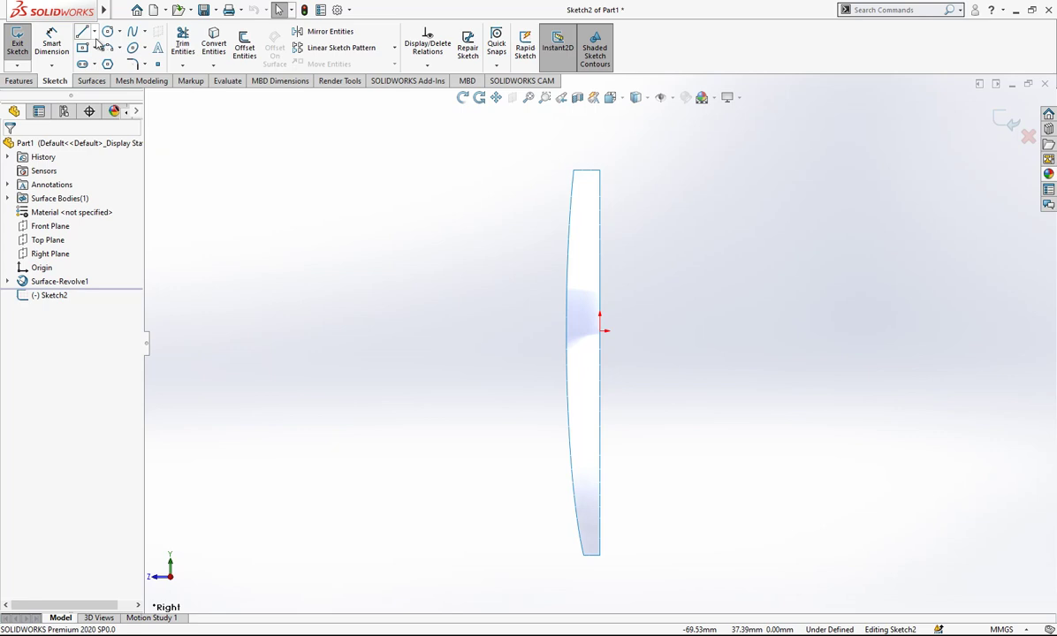
pyautogui.click(601, 171)
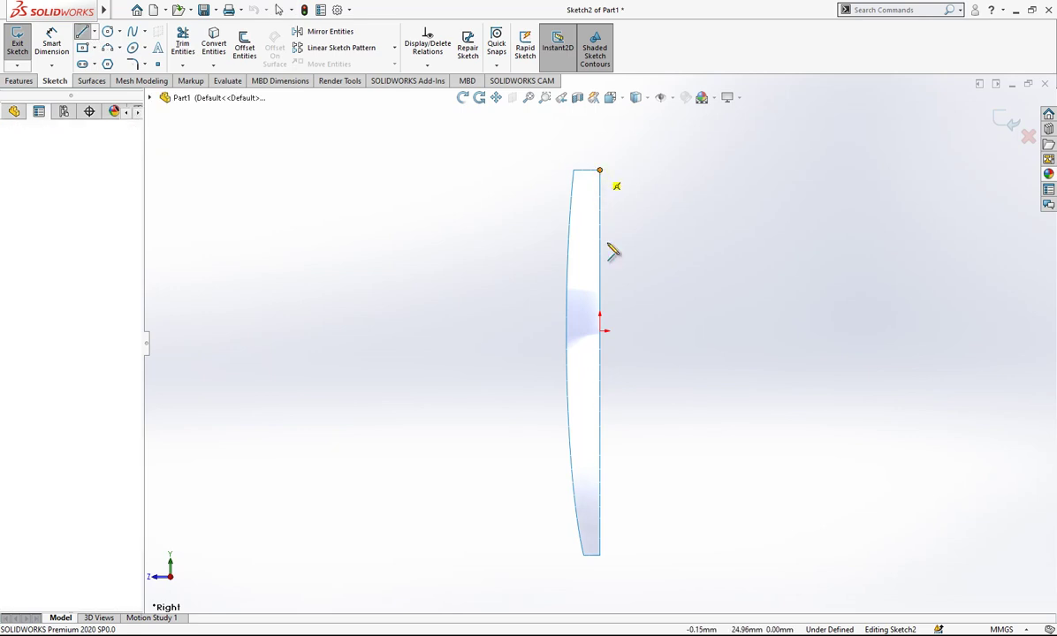
pyautogui.click(603, 555)
pyautogui.press('Escape')
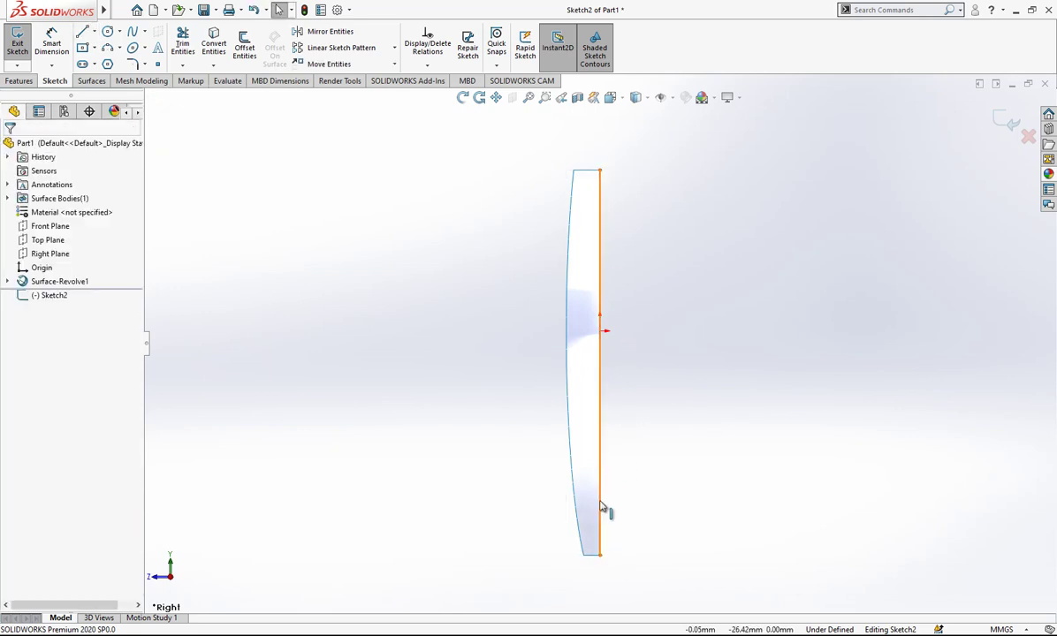
pyautogui.click(605, 510)
pyautogui.click(655, 467)
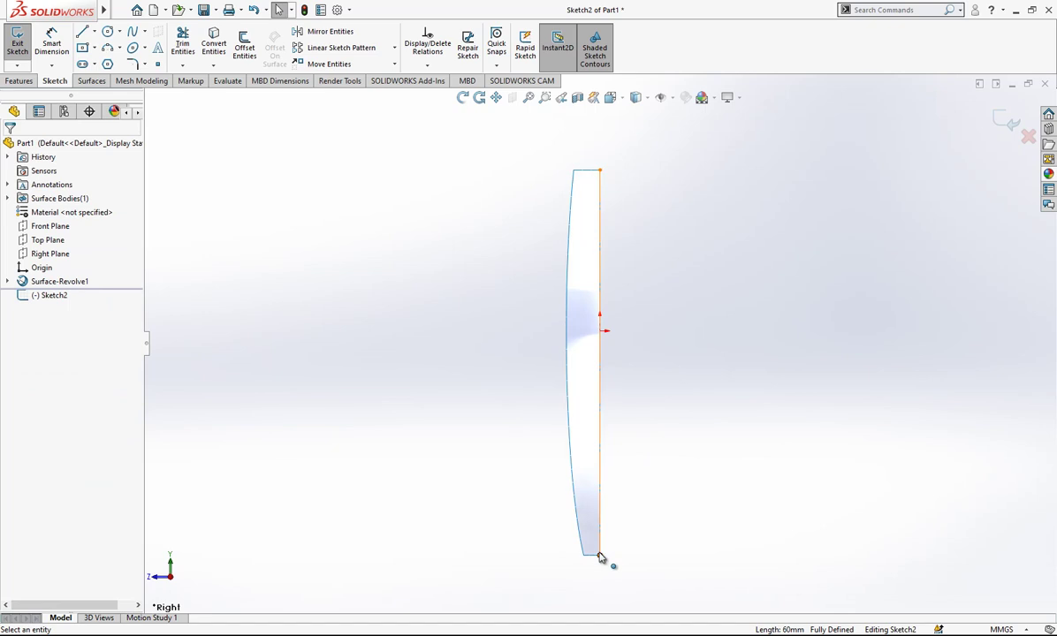
pyautogui.click(600, 556)
pyautogui.moveTo(600, 552); pyautogui.dragTo(600, 556)
pyautogui.click(518, 460)
pyautogui.scroll(1, 518, 459)
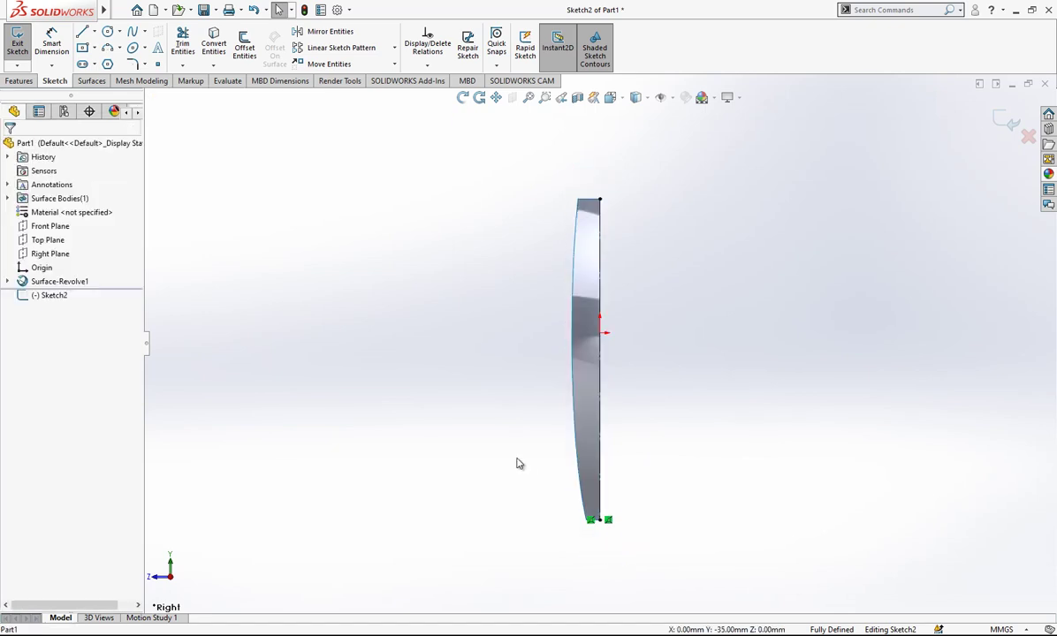
pyautogui.scroll(-1, 659, 316)
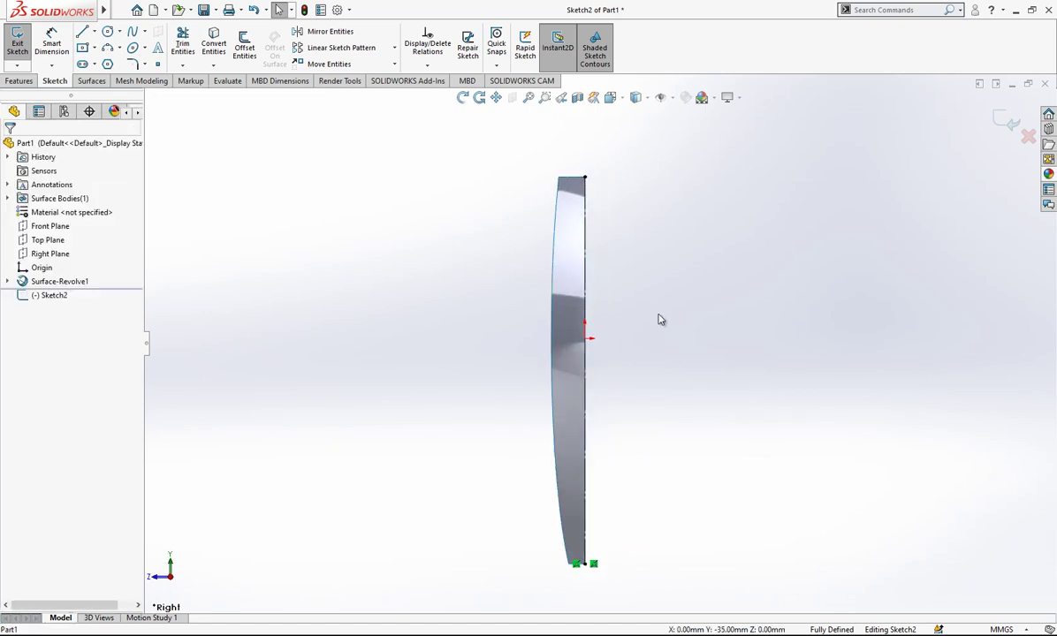
pyautogui.click(145, 34)
pyautogui.click(166, 63)
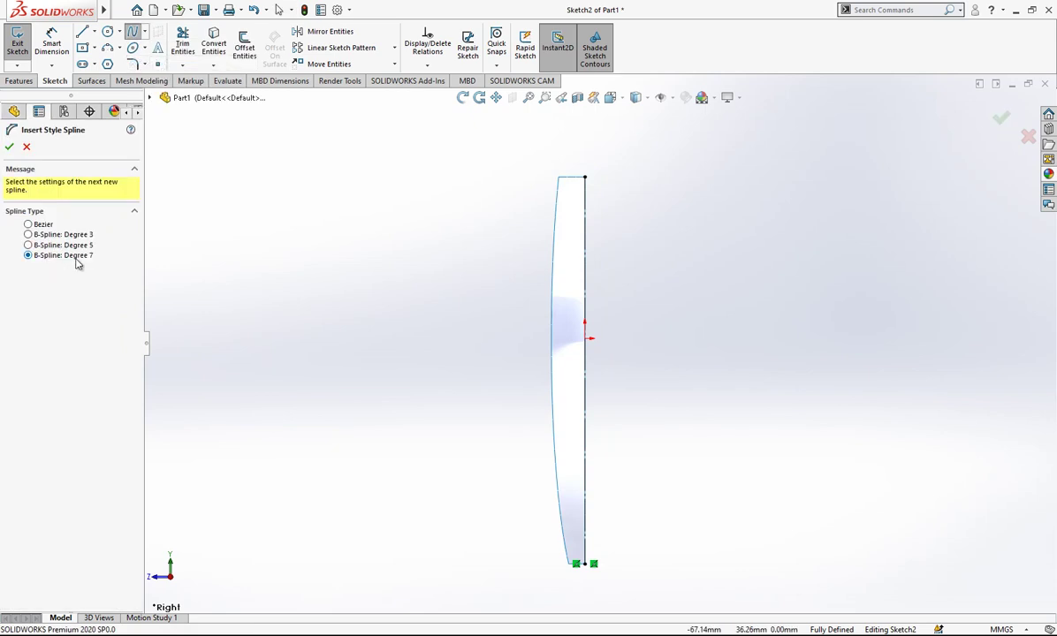
pyautogui.moveTo(526, 200)
pyautogui.mouseDown(button='middle')
pyautogui.moveTo(578, 196)
pyautogui.moveTo(603, 207)
pyautogui.moveTo(652, 343)
pyautogui.moveTo(618, 571)
pyautogui.moveTo(625, 509)
pyautogui.moveTo(573, 528)
pyautogui.mouseUp(button='middle')
pyautogui.click(568, 507)
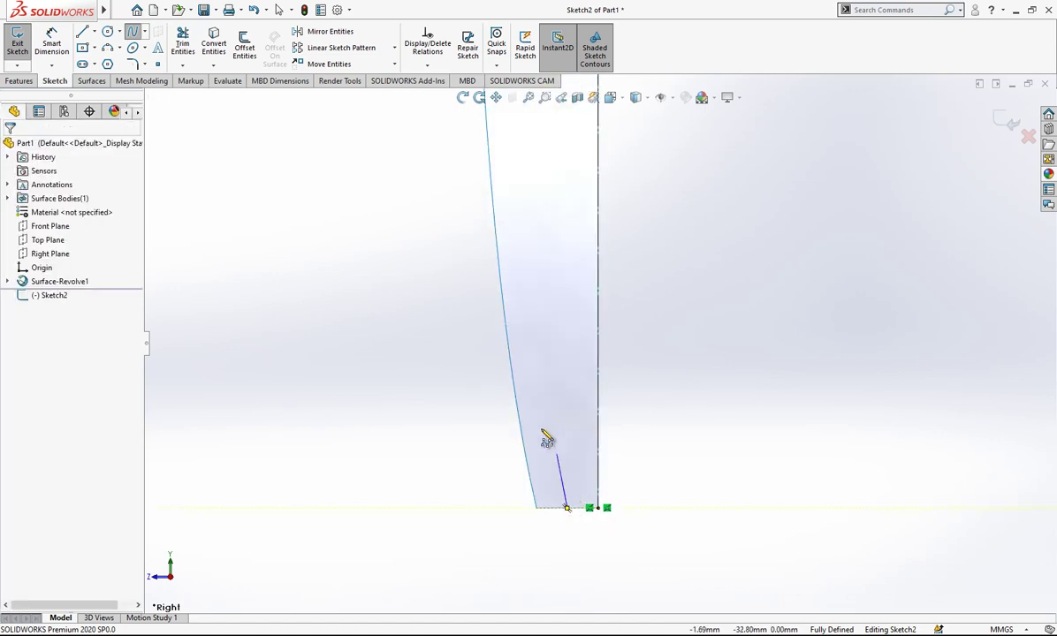
# - Draw a B-Spline: Degree 7 style spline from the surface's lower edge to its upper edge, stepping the control points alternately side to side as a wave
pyautogui.click(145, 31)
pyautogui.click(167, 62)
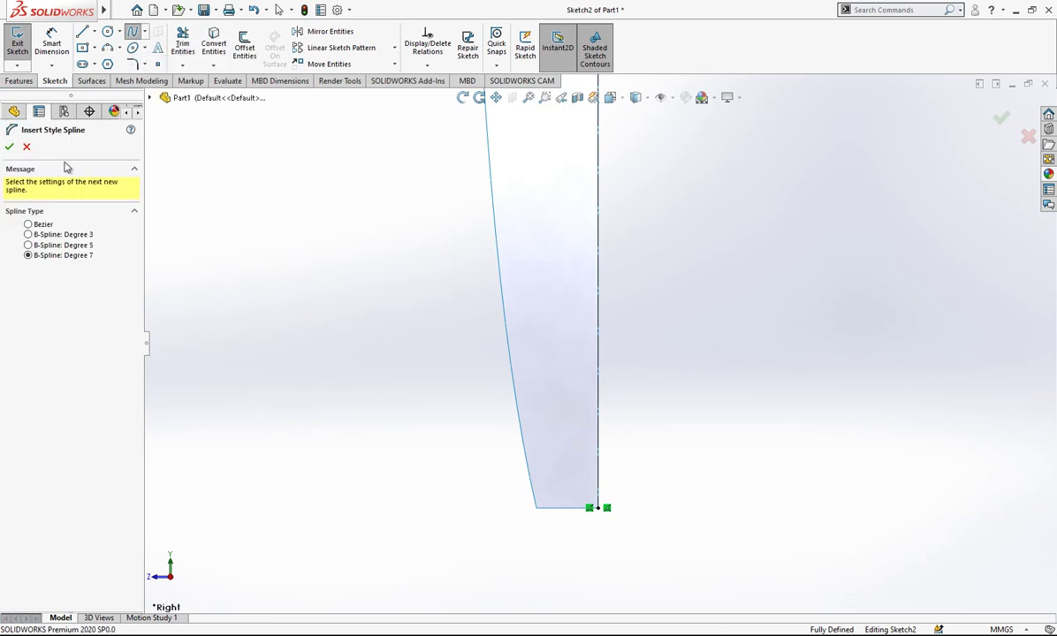
pyautogui.click(566, 508)
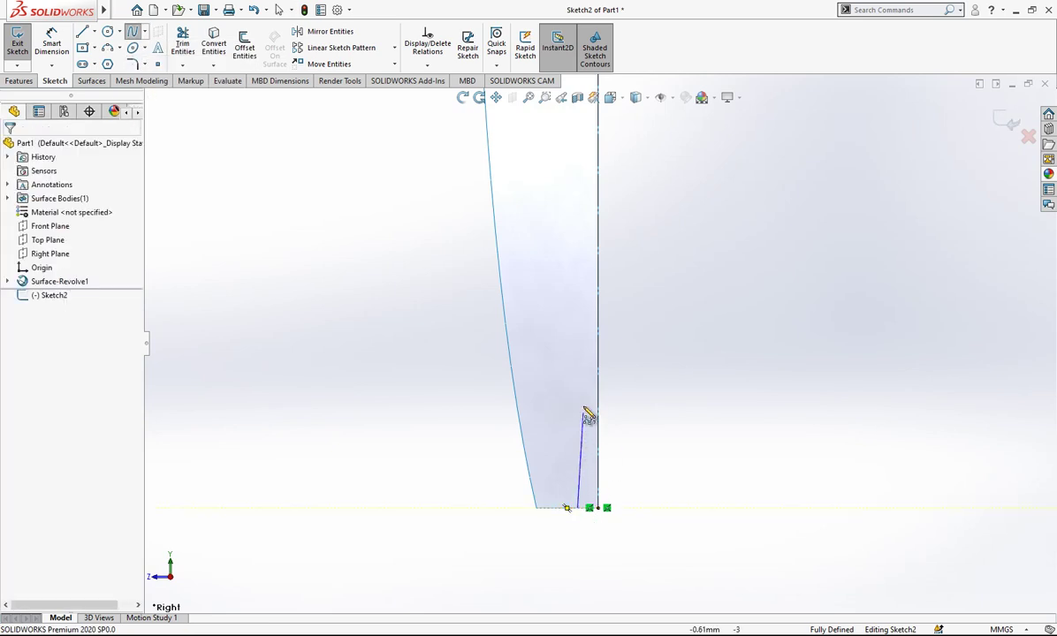
pyautogui.click(578, 396)
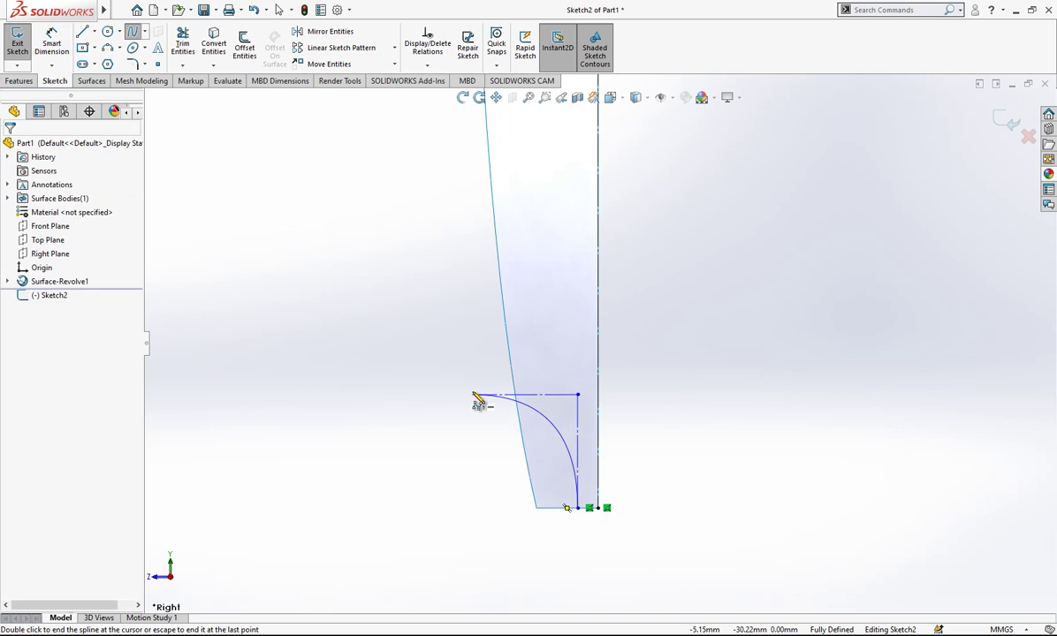
pyautogui.click(474, 395)
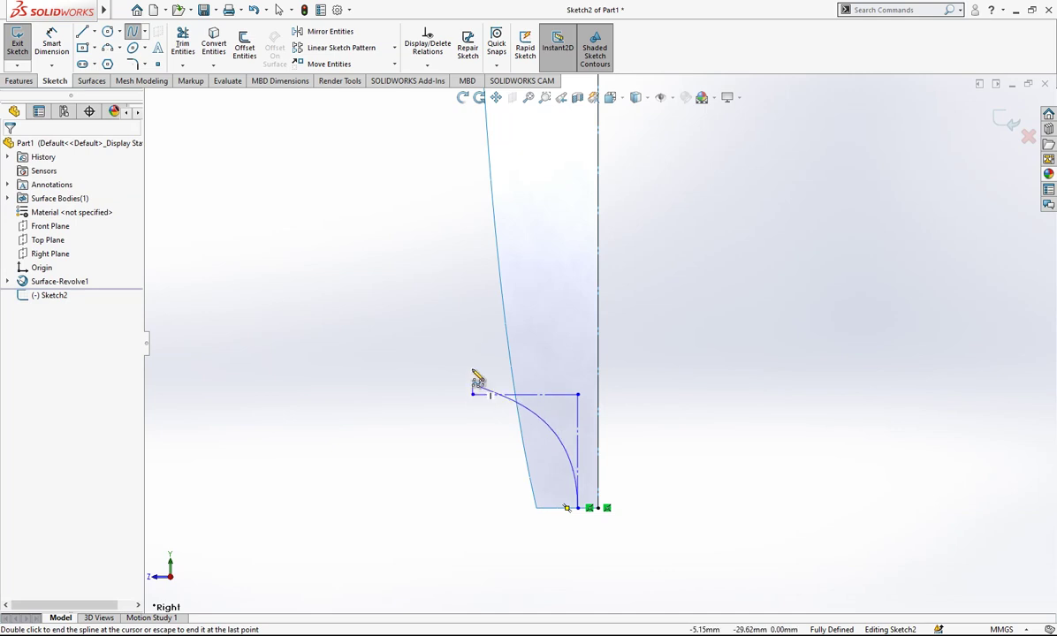
pyautogui.click(472, 239)
pyautogui.scroll(2, 530, 244)
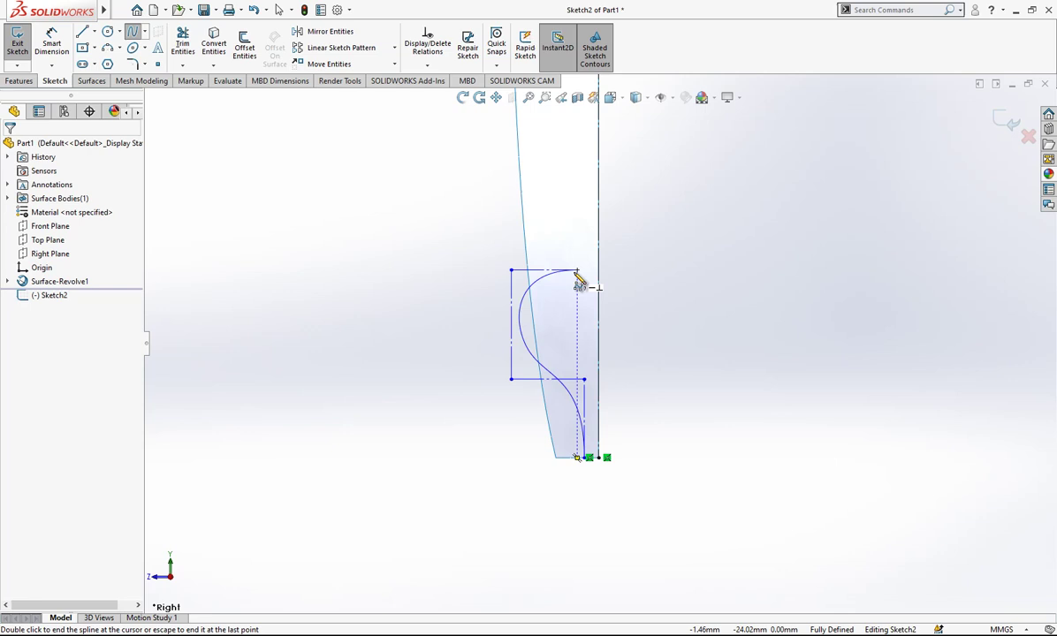
pyautogui.click(577, 270)
pyautogui.scroll(2, 579, 281)
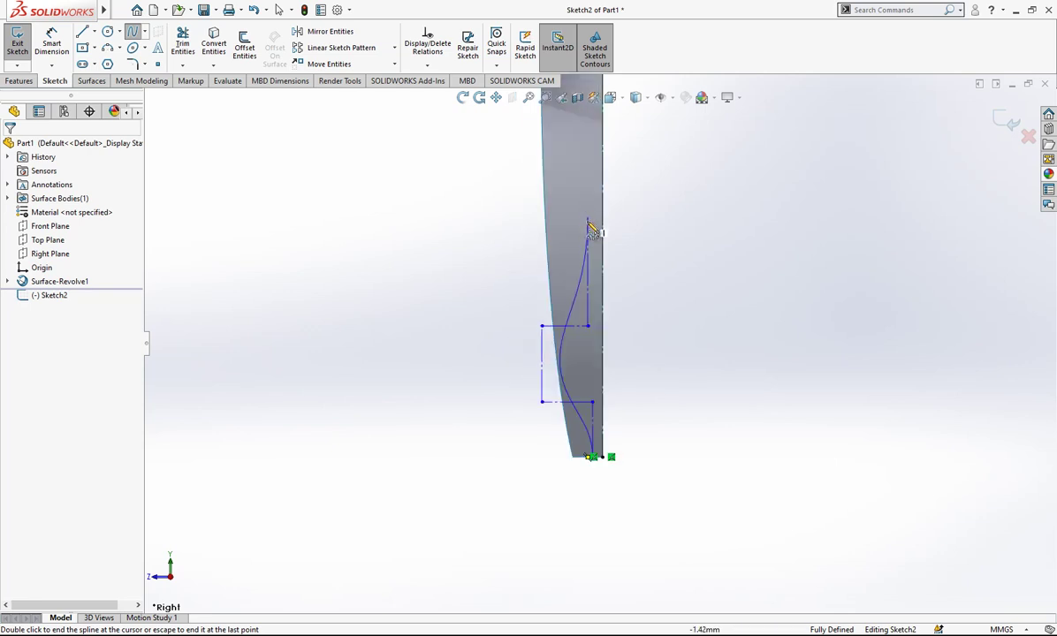
pyautogui.click(587, 238)
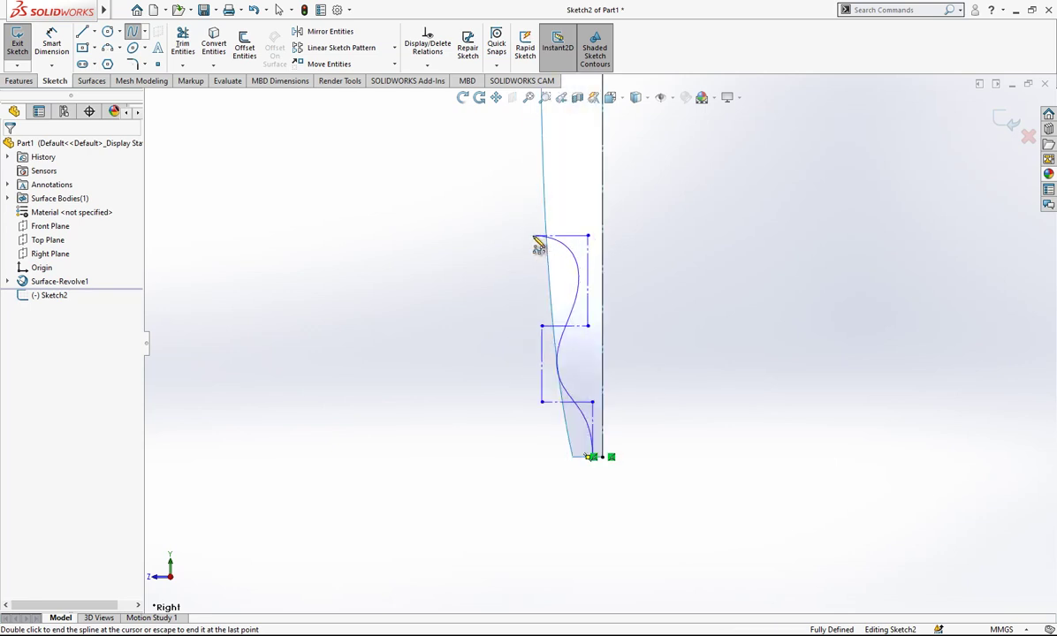
pyautogui.click(536, 239)
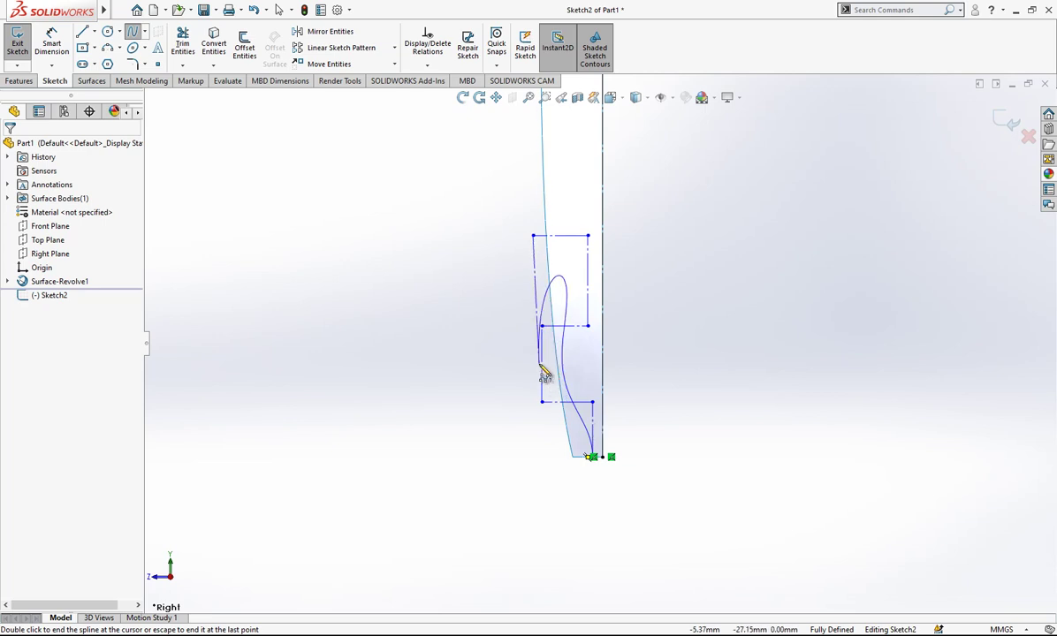
pyautogui.scroll(2, 562, 256)
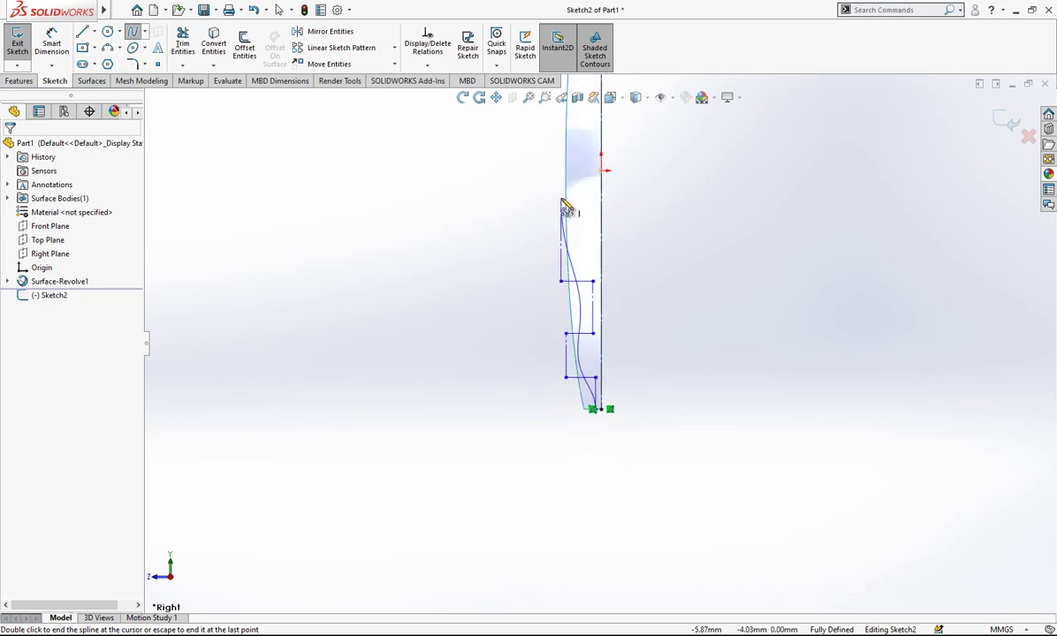
pyautogui.scroll(-3, 594, 219)
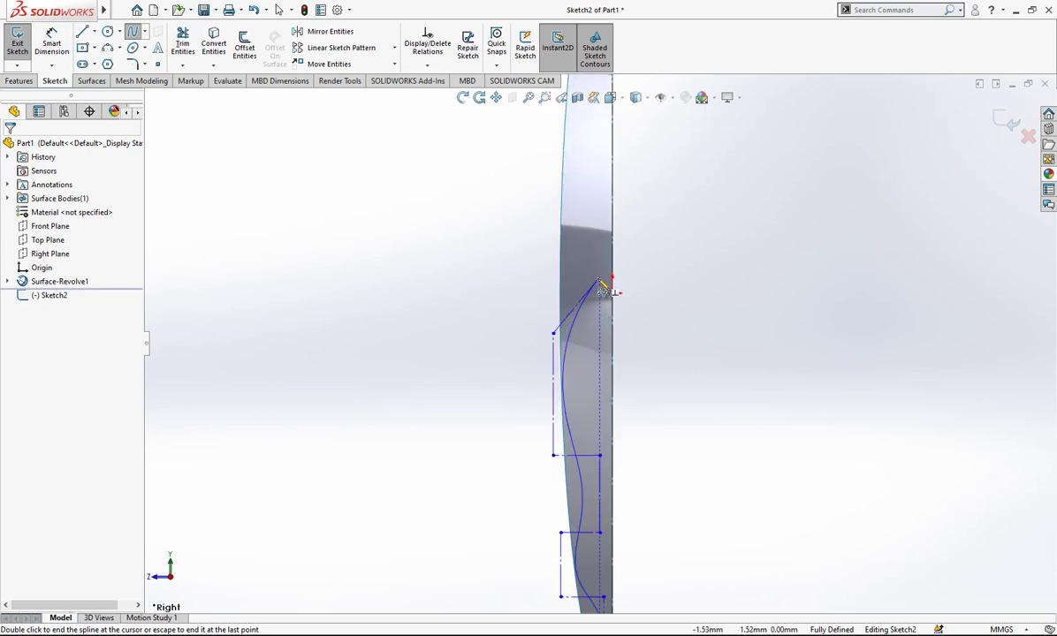
pyautogui.click(601, 336)
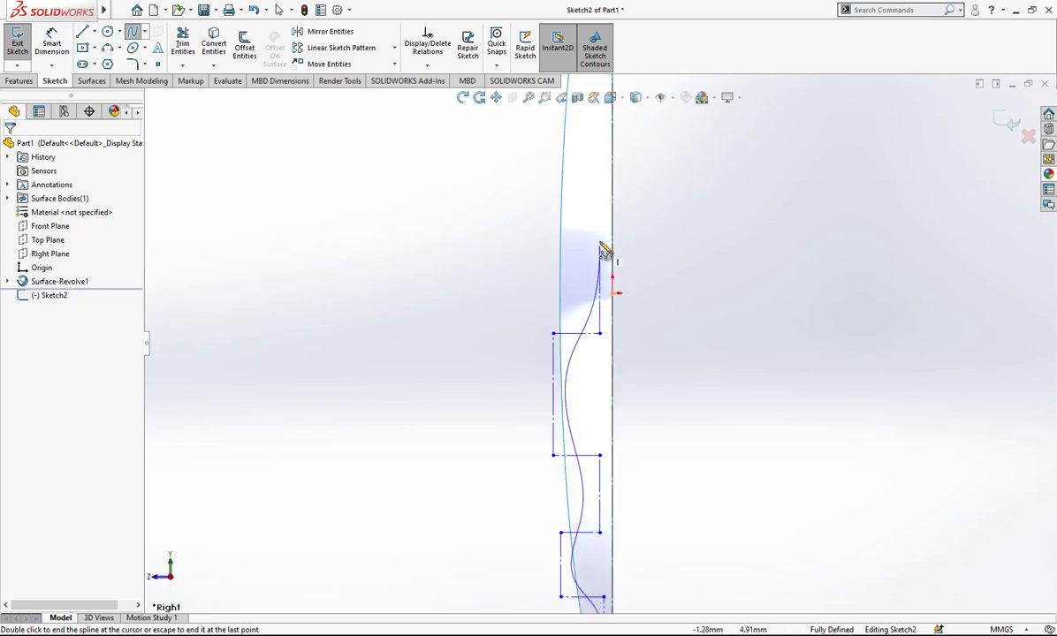
pyautogui.click(532, 218)
pyautogui.scroll(2, 532, 218)
pyautogui.scroll(-1, 558, 201)
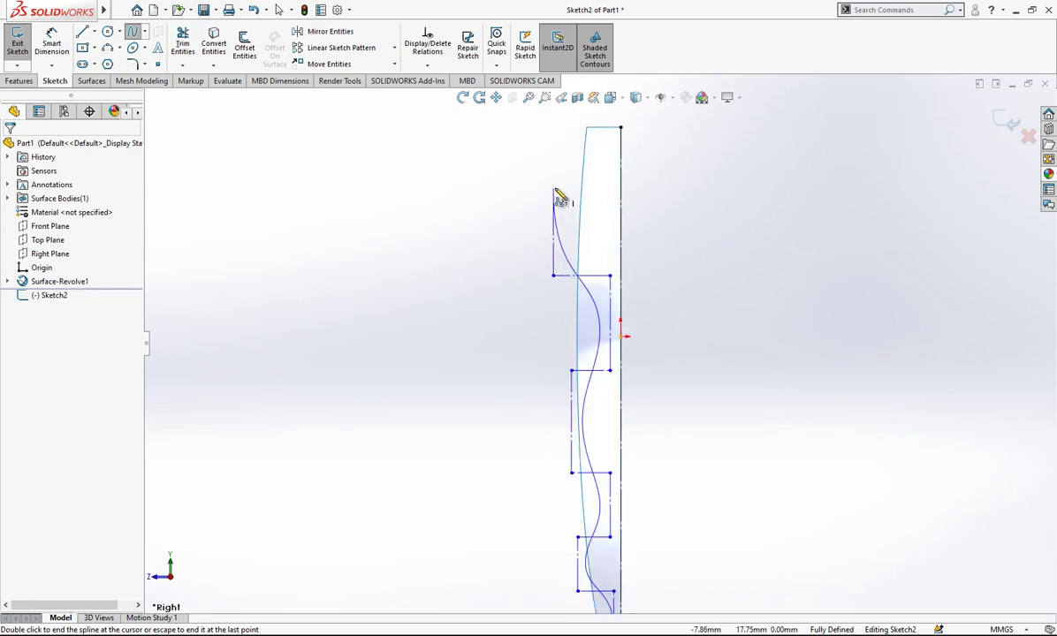
pyautogui.click(611, 127)
pyautogui.press('Escape')
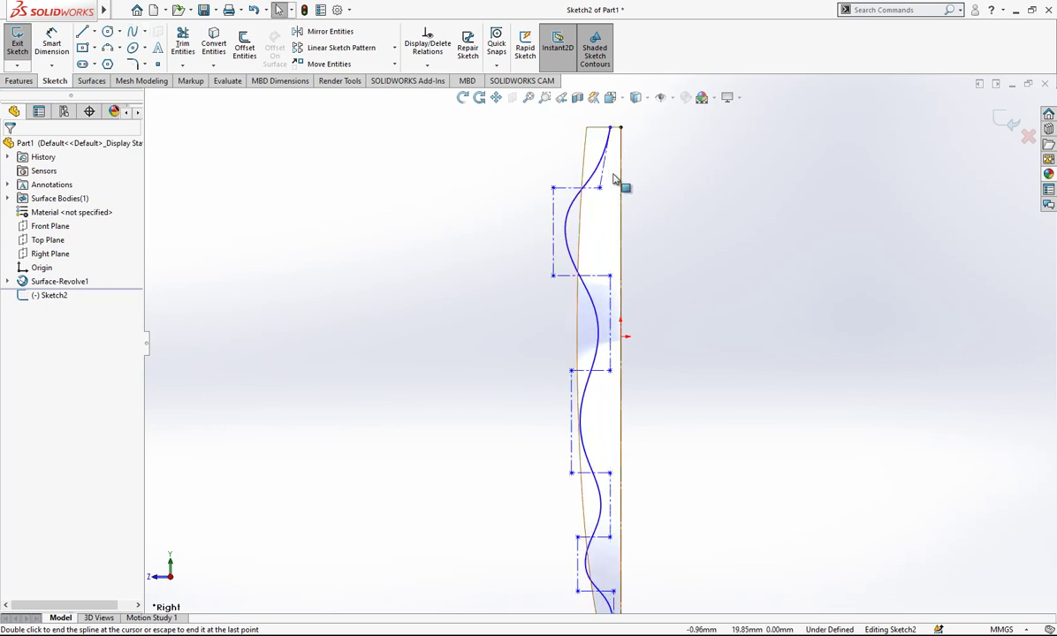
pyautogui.scroll(2, 633, 282)
pyautogui.scroll(-1, 648, 348)
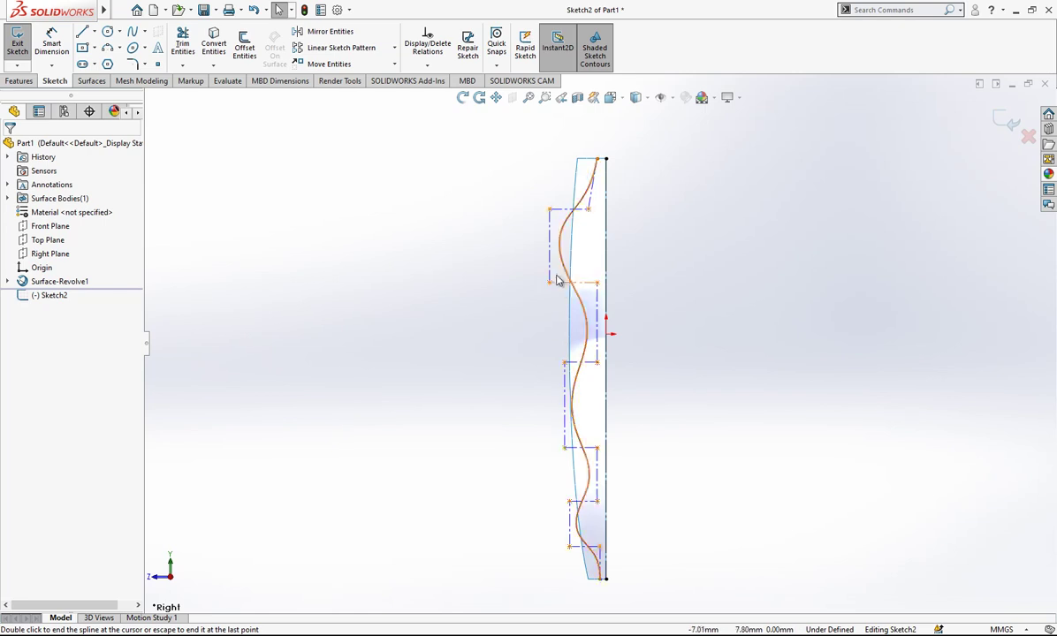
pyautogui.click(605, 181)
pyautogui.click(673, 283)
pyautogui.scroll(1, 672, 285)
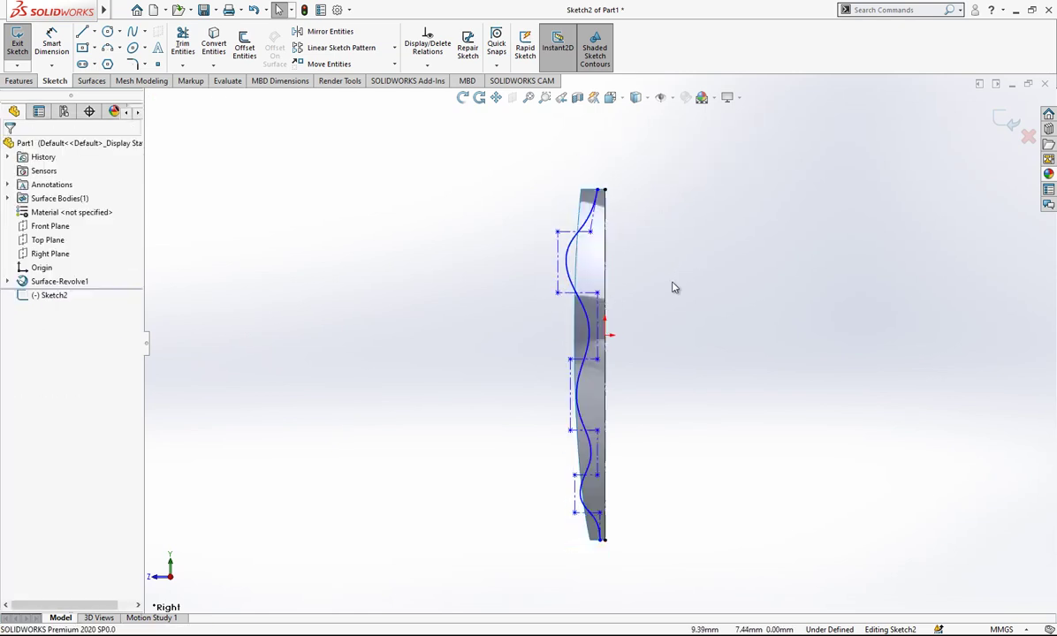
# - Make the spline's uppermost control segment vertical, the second one down horizontal and the third vertical
pyautogui.scroll(-1, 670, 295)
pyautogui.scroll(1, 656, 295)
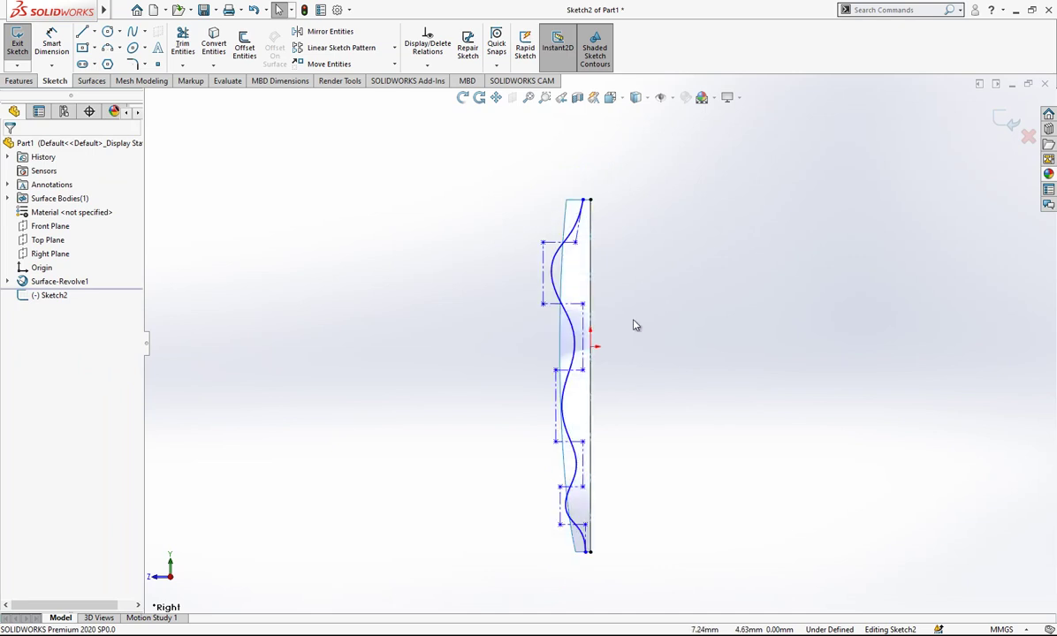
pyautogui.scroll(-1, 637, 324)
pyautogui.scroll(2, 599, 339)
pyautogui.scroll(-2, 588, 318)
pyautogui.moveTo(588, 251); pyautogui.dragTo(576, 229, button='middle')
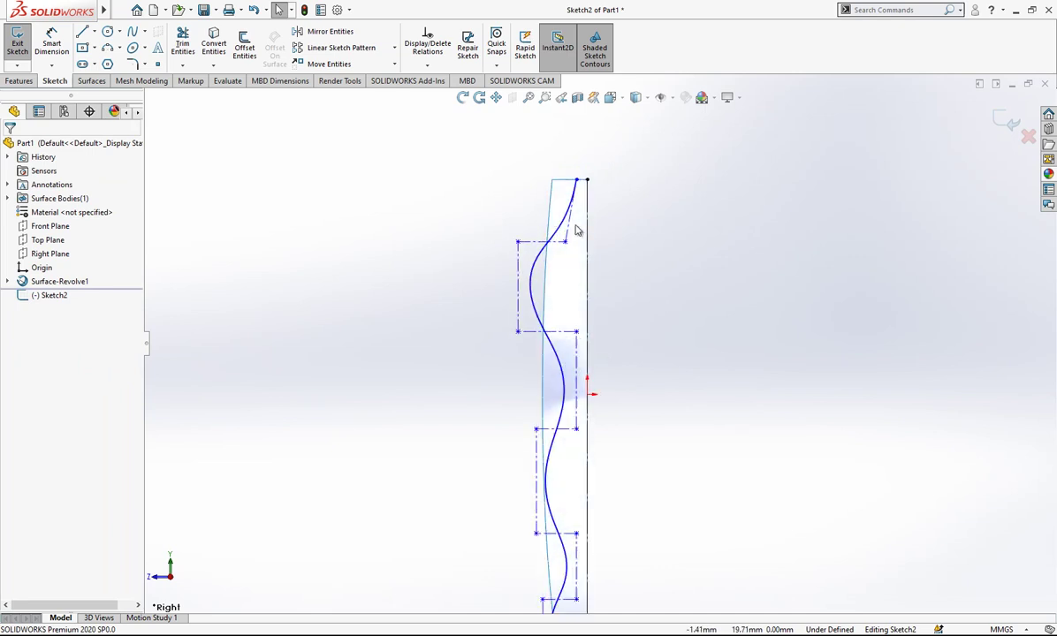
pyautogui.click(585, 221)
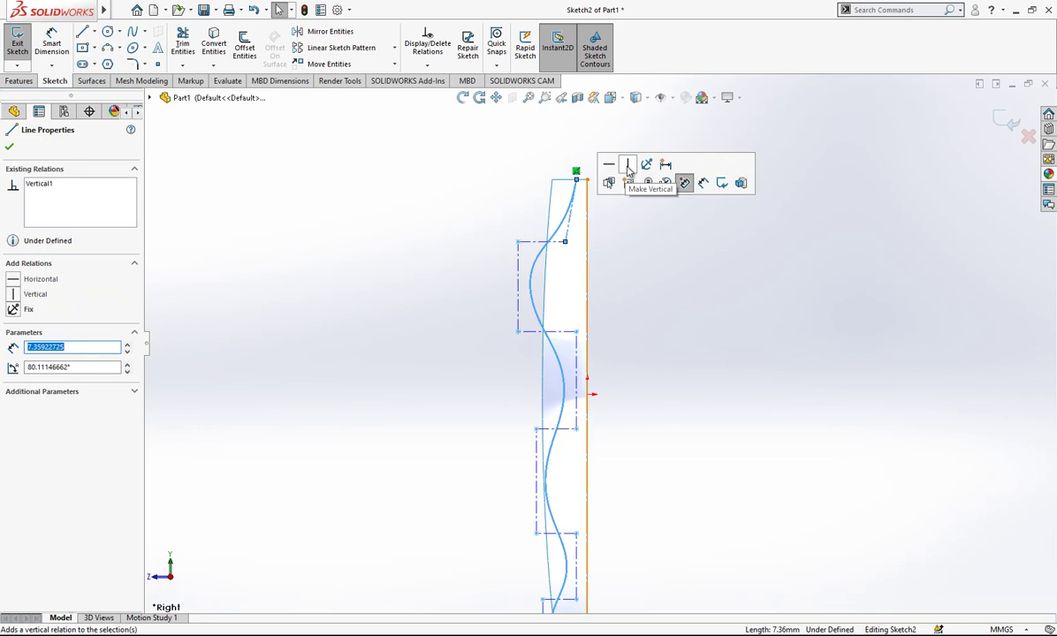
pyautogui.click(643, 242)
pyautogui.click(547, 242)
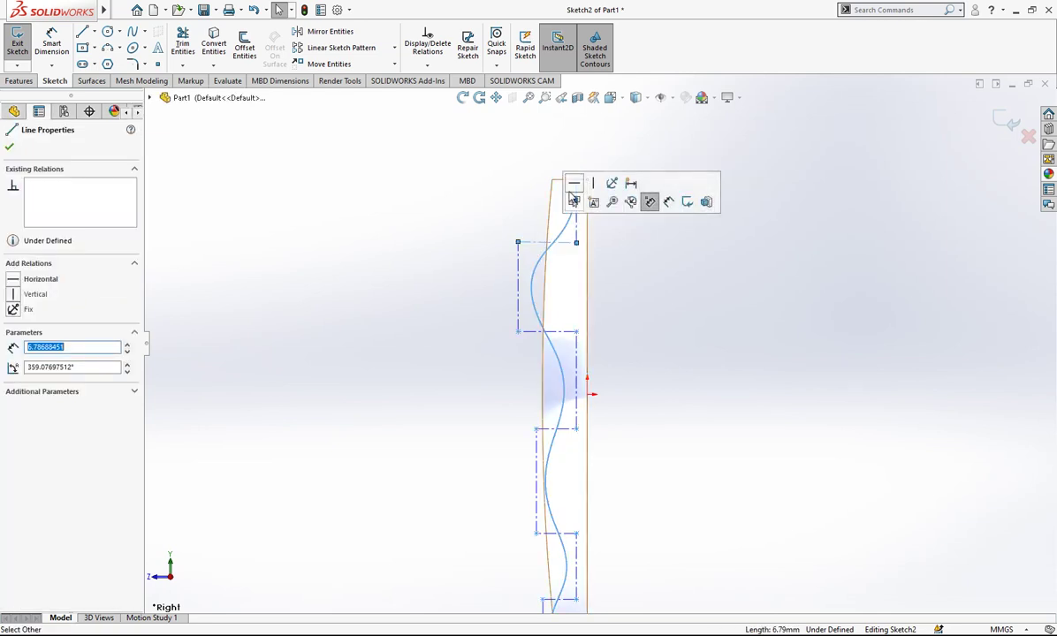
pyautogui.click(519, 270)
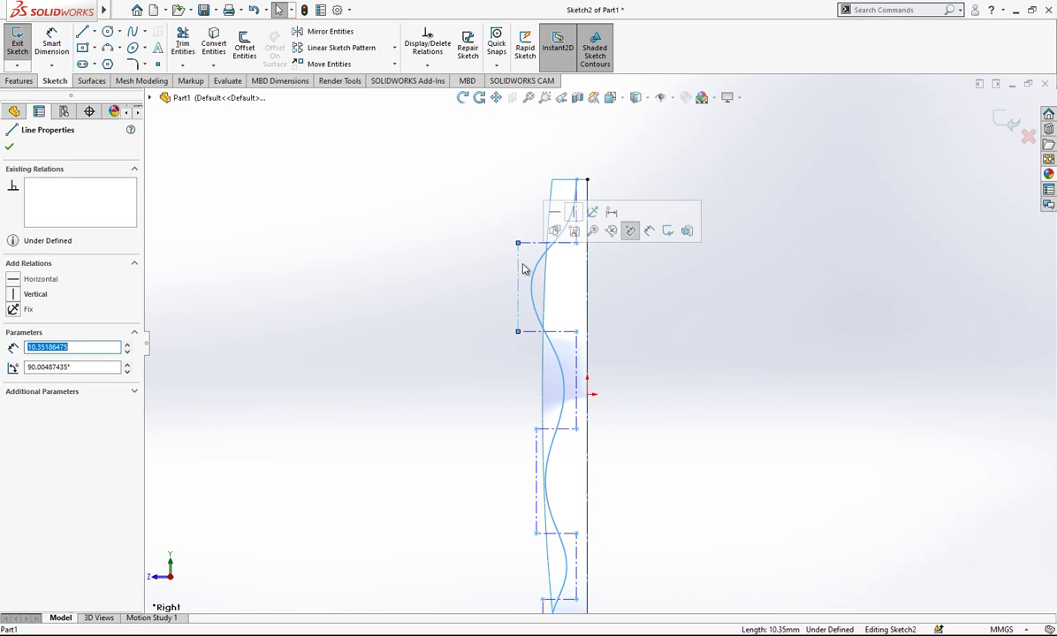
pyautogui.click(584, 214)
# - Add alternating horizontal and vertical relations to the next four control segments down the spline, starting with horizontal
pyautogui.click(565, 334)
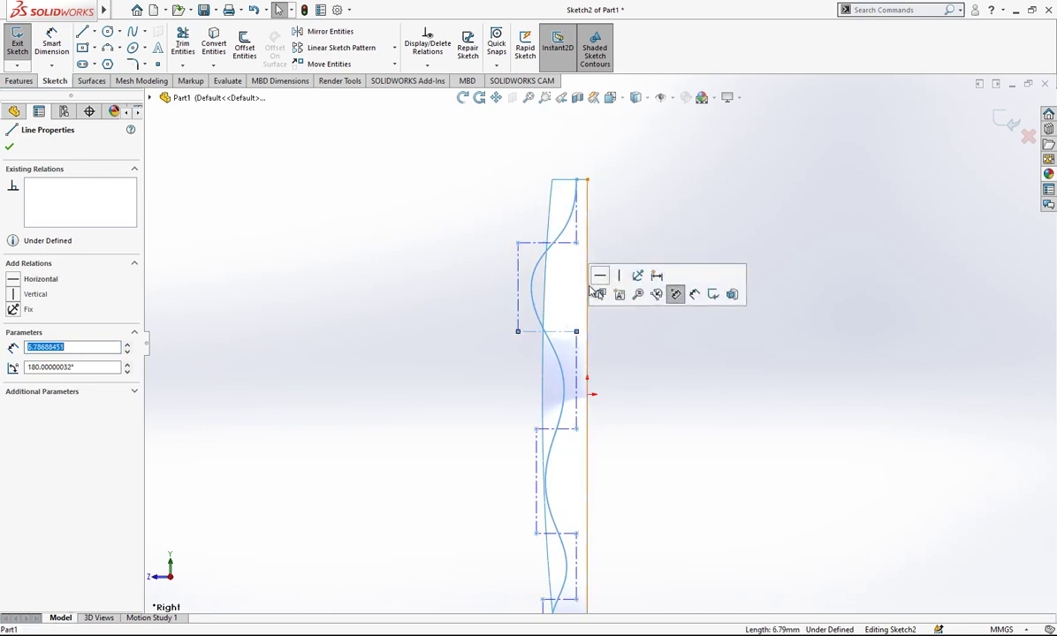
pyautogui.click(597, 282)
pyautogui.click(576, 359)
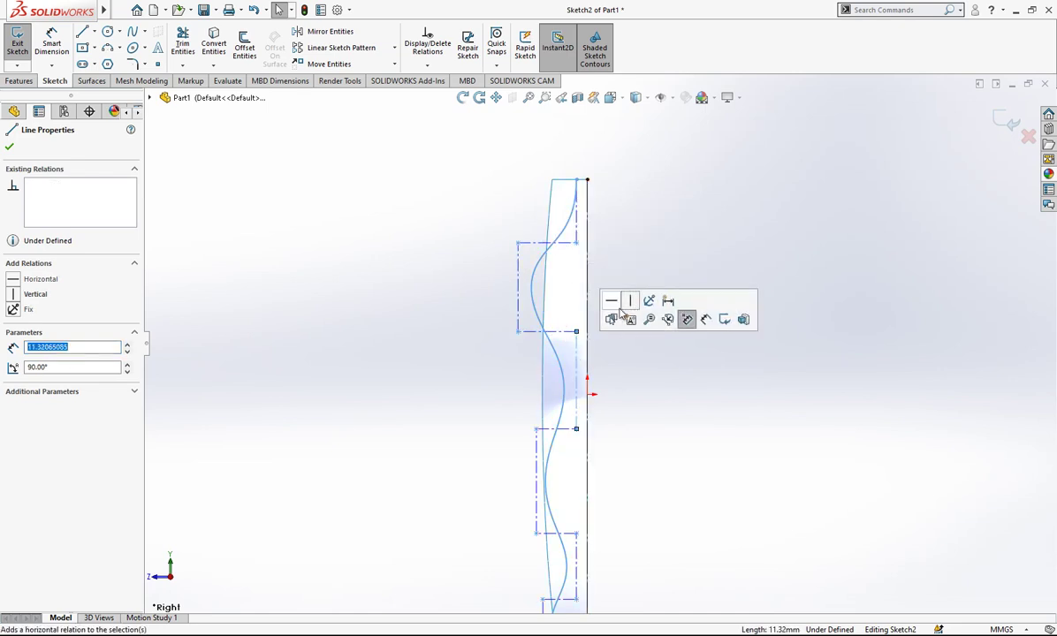
pyautogui.click(551, 430)
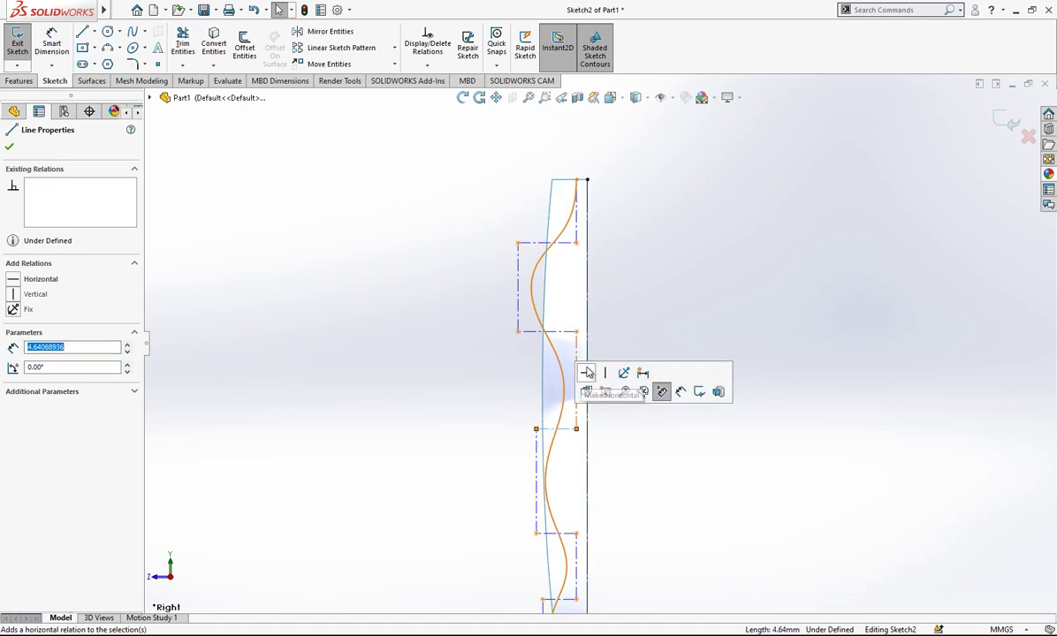
pyautogui.click(586, 378)
pyautogui.click(538, 455)
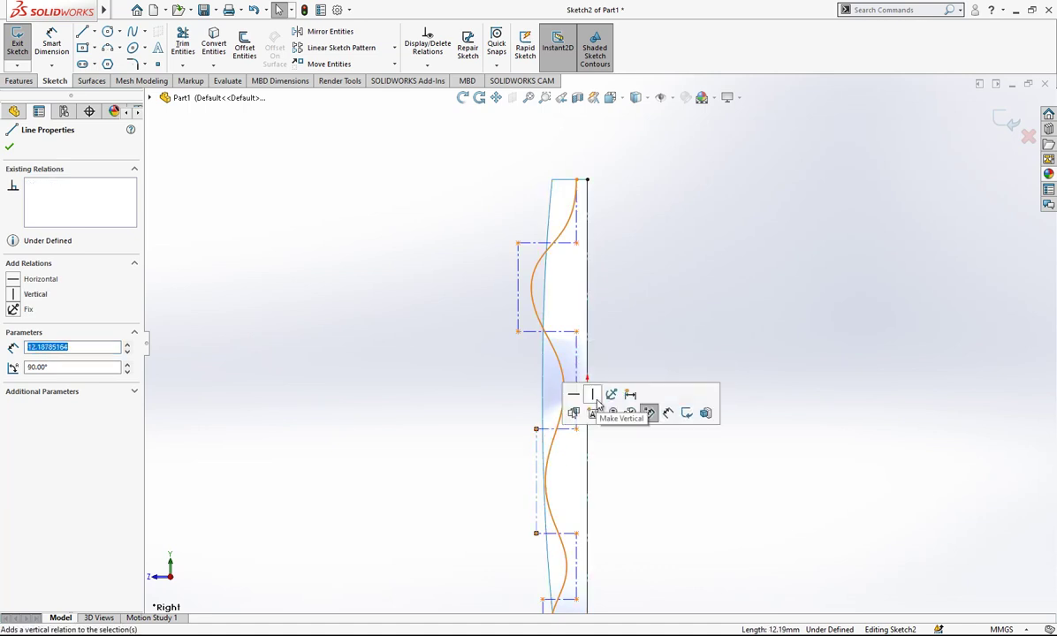
pyautogui.click(610, 484)
# - Constrain the next pair of control segments below, making the crosswise one horizontal and the upright one vertical
pyautogui.scroll(-3, 582, 514)
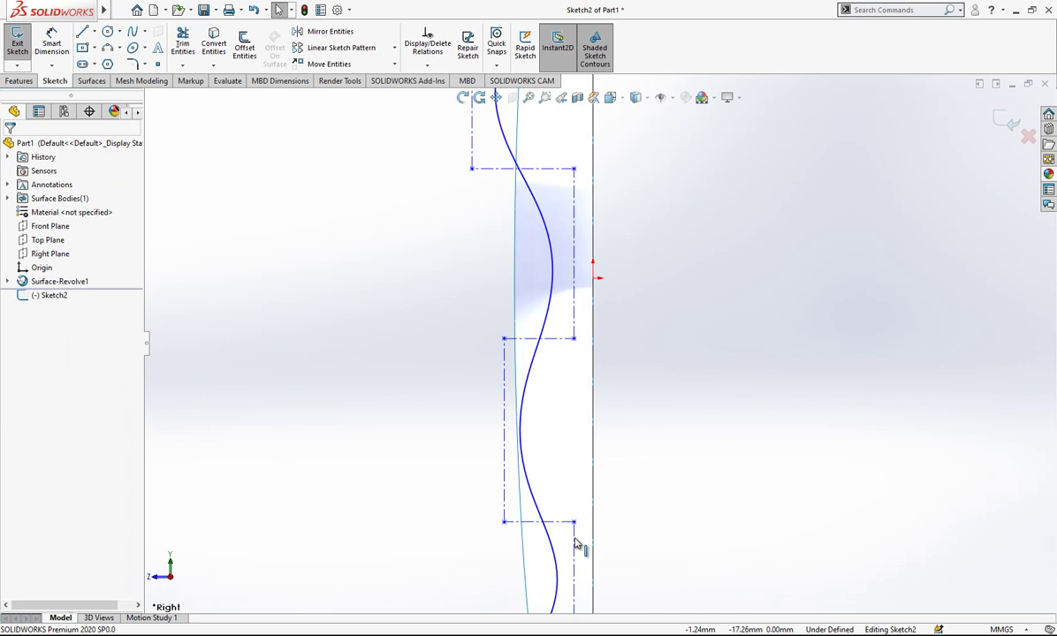
pyautogui.click(574, 542)
pyautogui.click(564, 522)
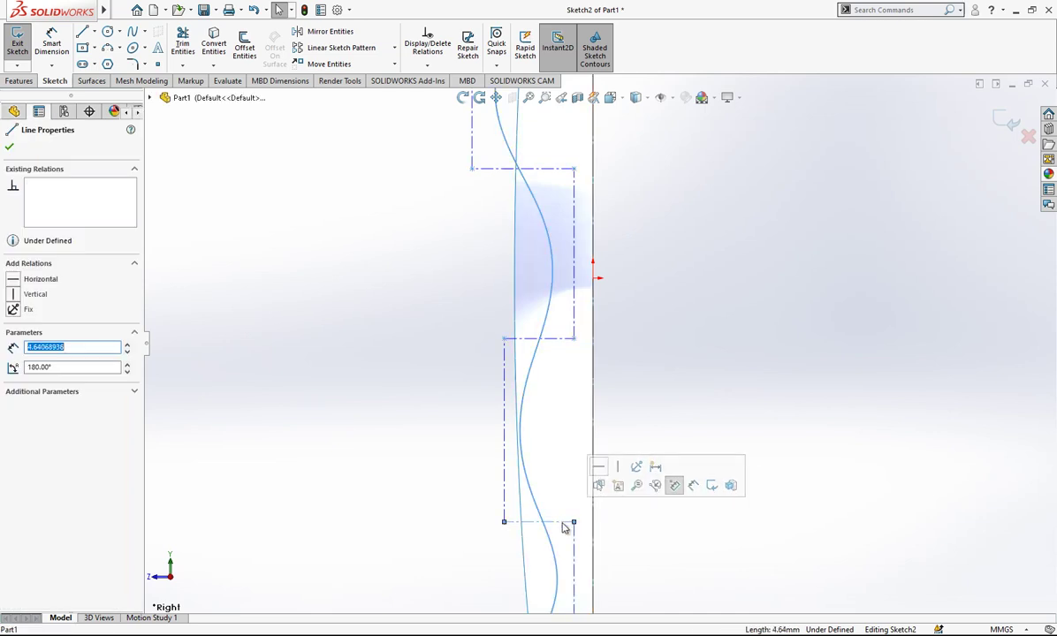
pyautogui.click(597, 471)
pyautogui.scroll(6, 710, 389)
pyautogui.click(709, 388)
# - Make the four lowest control segments of the spline vertical or horizontal to match their stepped layout
pyautogui.scroll(-5, 627, 477)
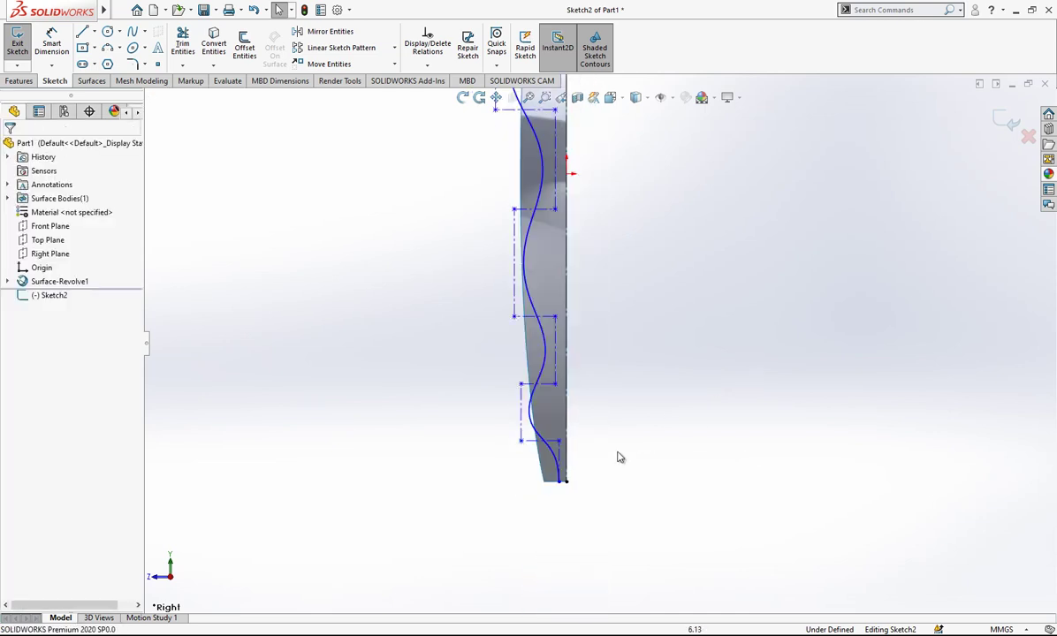
pyautogui.click(556, 461)
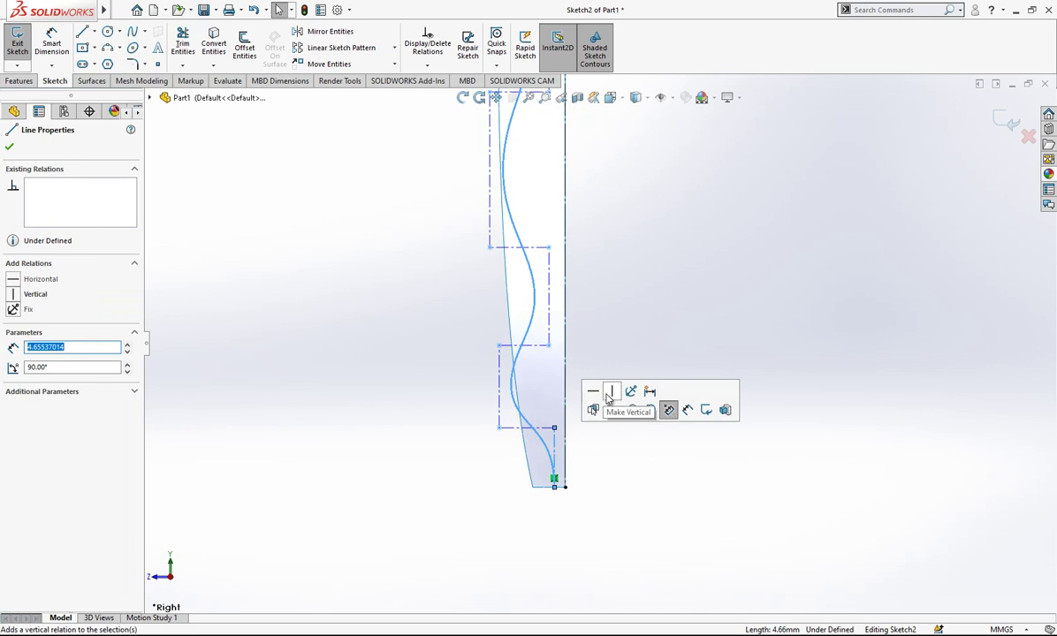
pyautogui.click(535, 428)
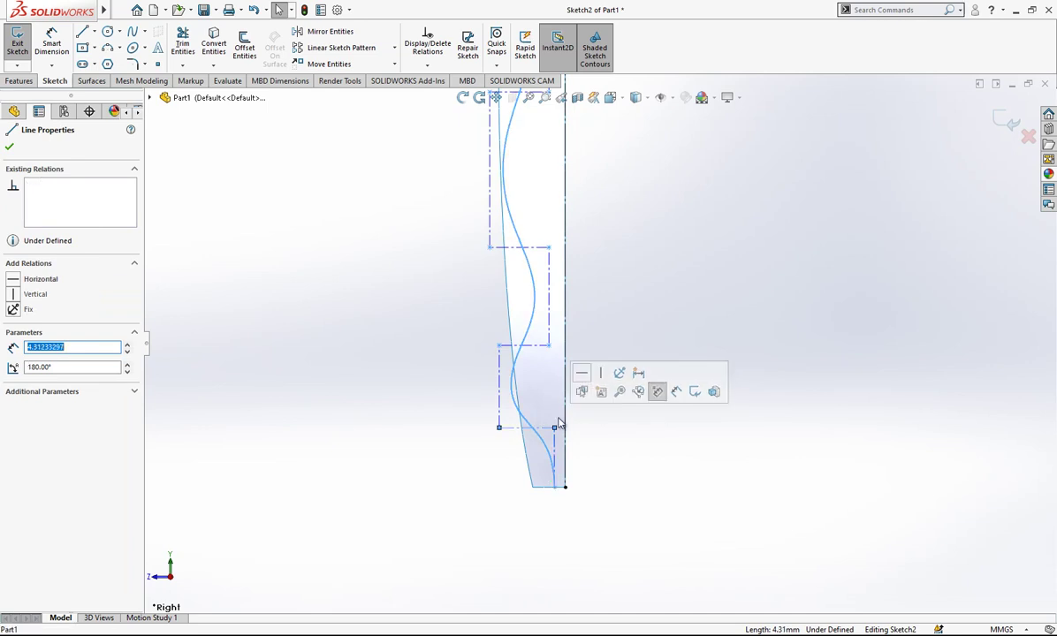
pyautogui.click(505, 346)
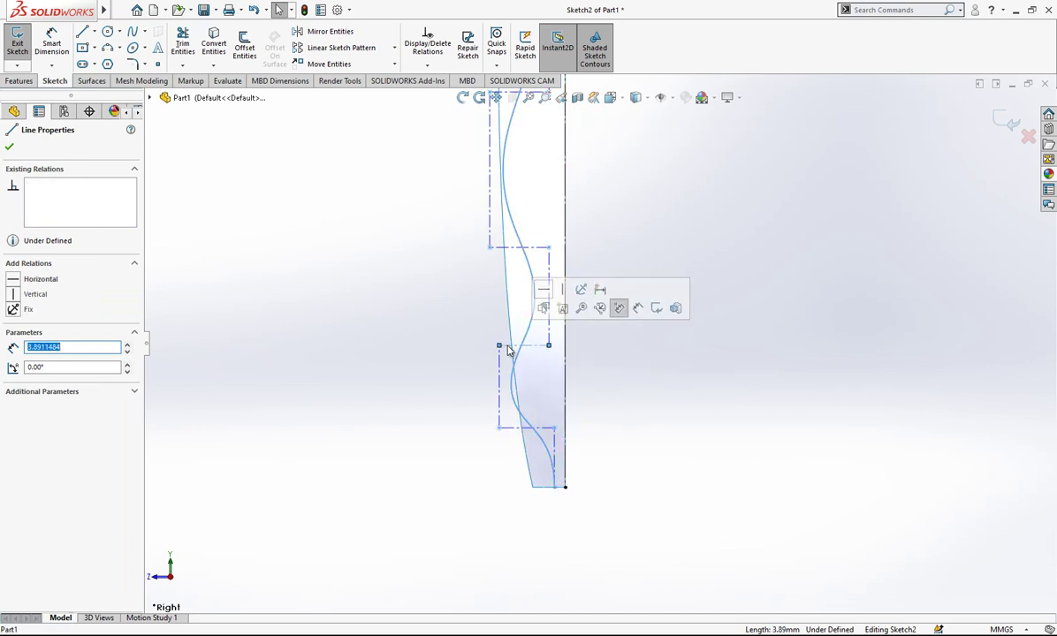
pyautogui.click(542, 290)
pyautogui.click(490, 384)
pyautogui.click(501, 386)
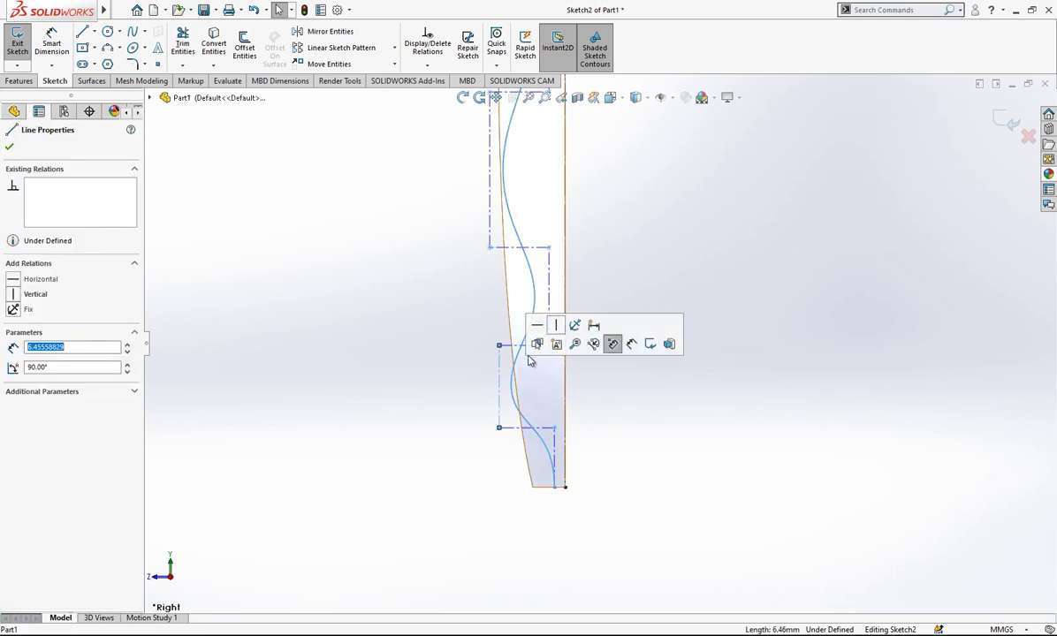
pyautogui.click(558, 329)
pyautogui.click(634, 403)
pyautogui.scroll(3, 638, 353)
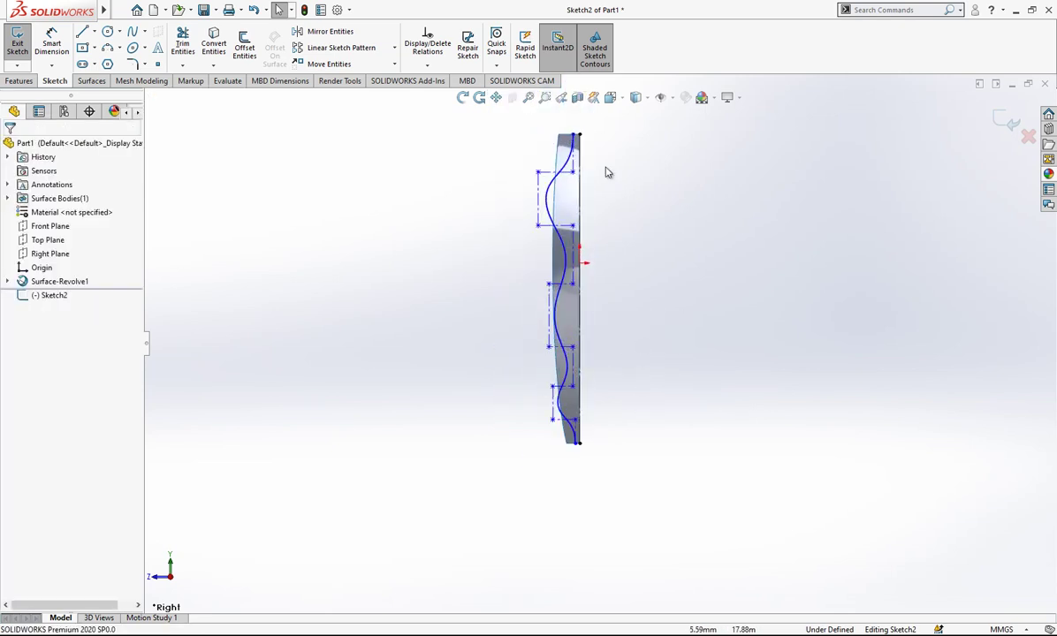
# - Align the first control vertex below the spline's top end vertically with the one above its bottom end
pyautogui.click(573, 174)
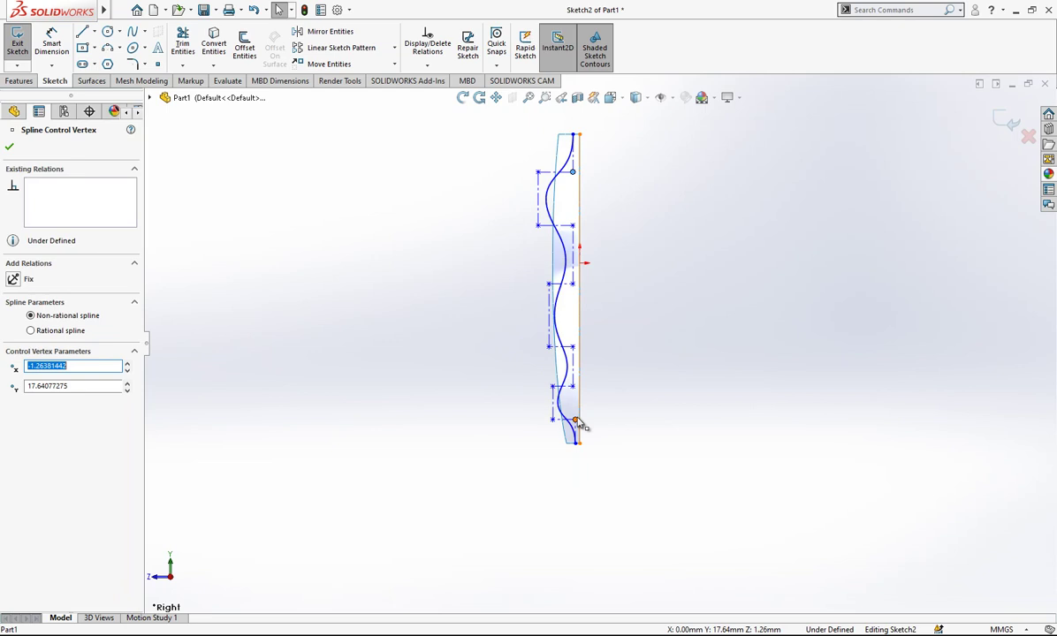
pyautogui.keyDown('ctrl'); pyautogui.click(576, 422); pyautogui.keyUp('ctrl')
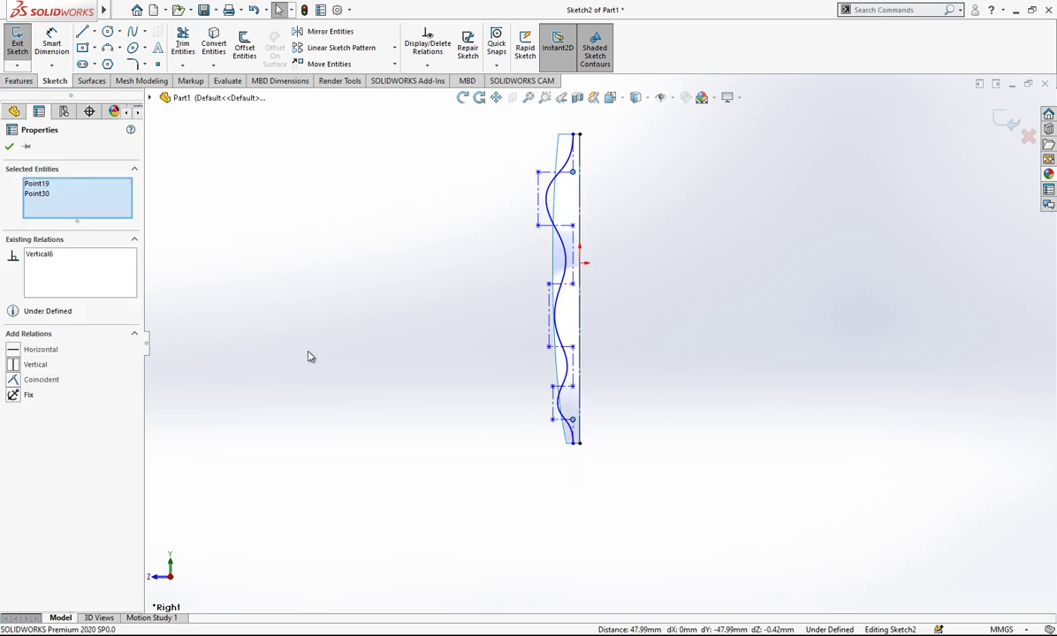
pyautogui.click(630, 366)
# - Dimension the spline's uppermost vertical control segment from the centerline as a doubled distance of 2 mm
pyautogui.scroll(-6, 603, 179)
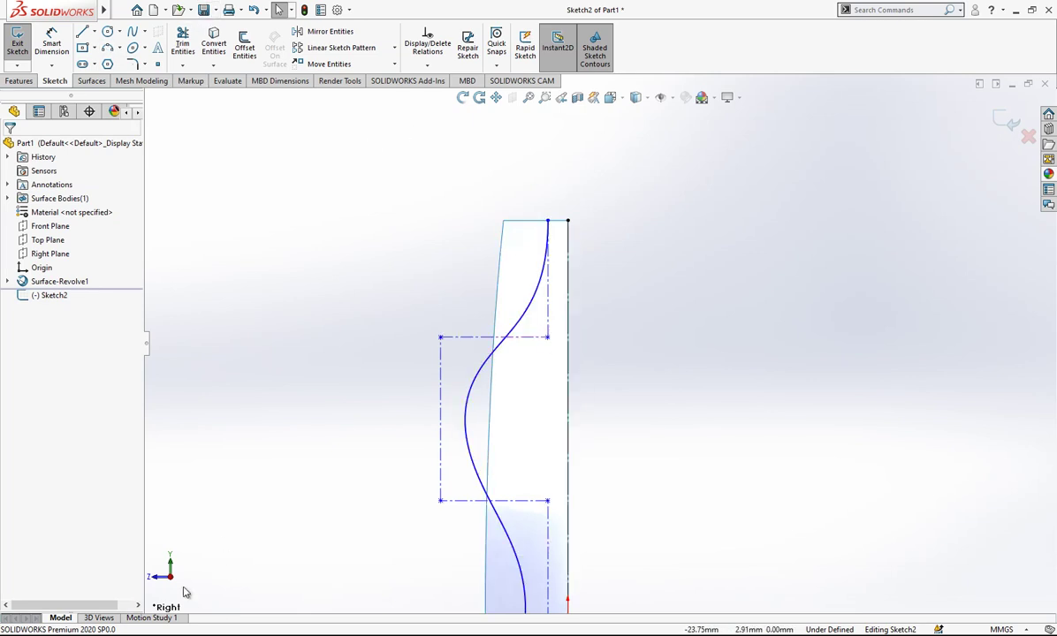
pyautogui.click(52, 44)
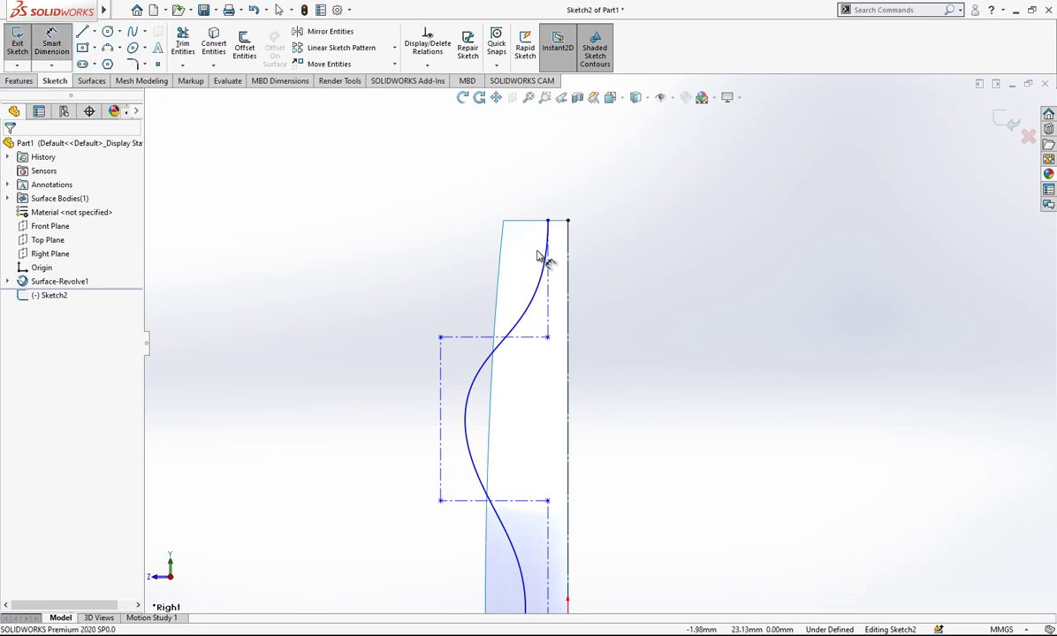
pyautogui.click(551, 284)
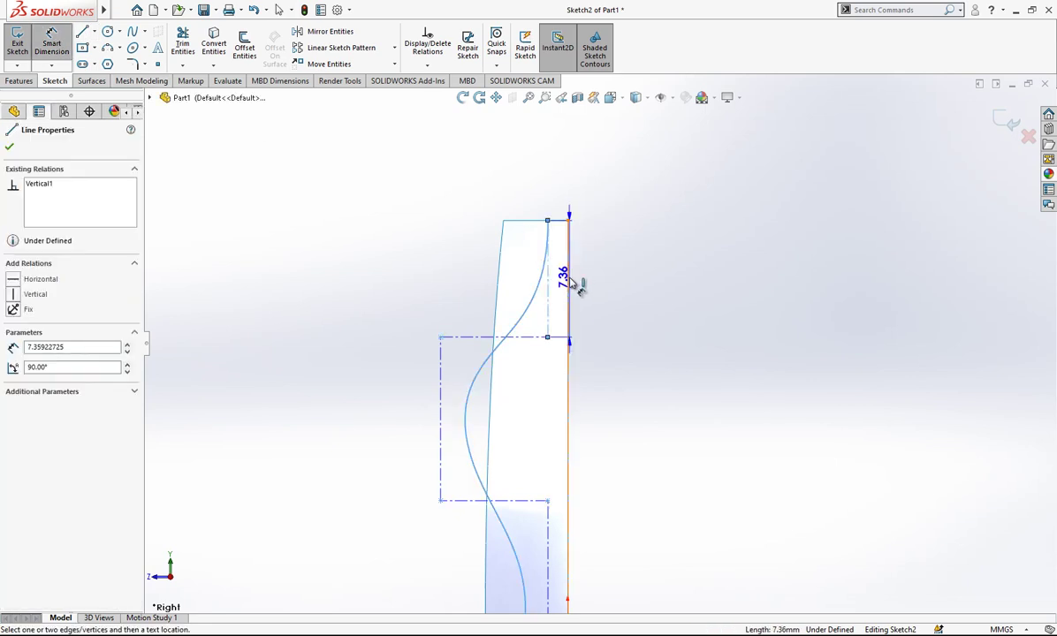
pyautogui.click(569, 277)
pyautogui.click(608, 186)
pyautogui.write('2')
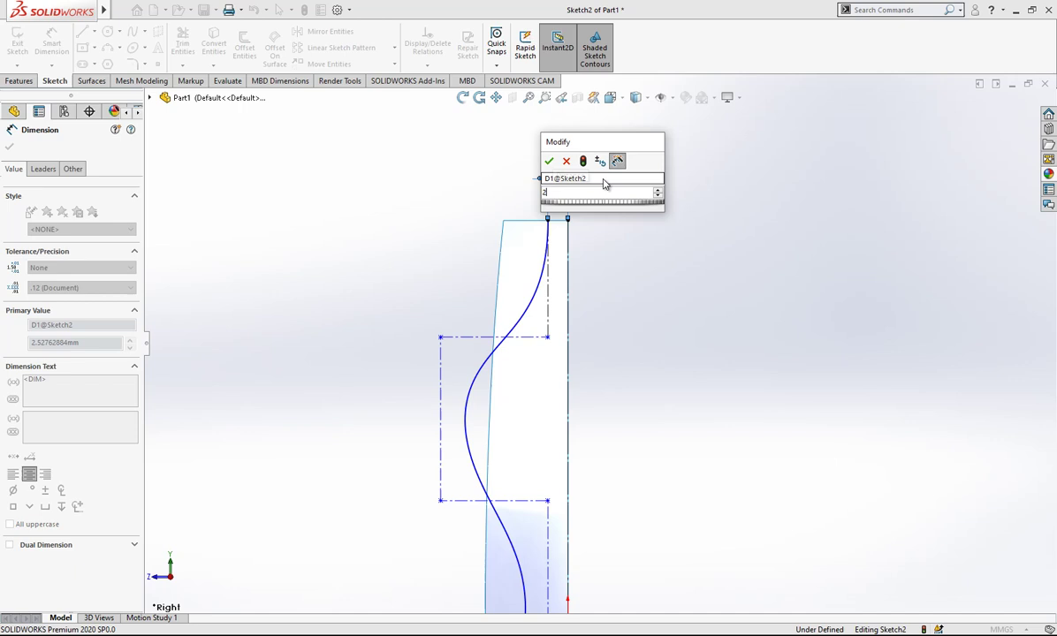
pyautogui.press('Return')
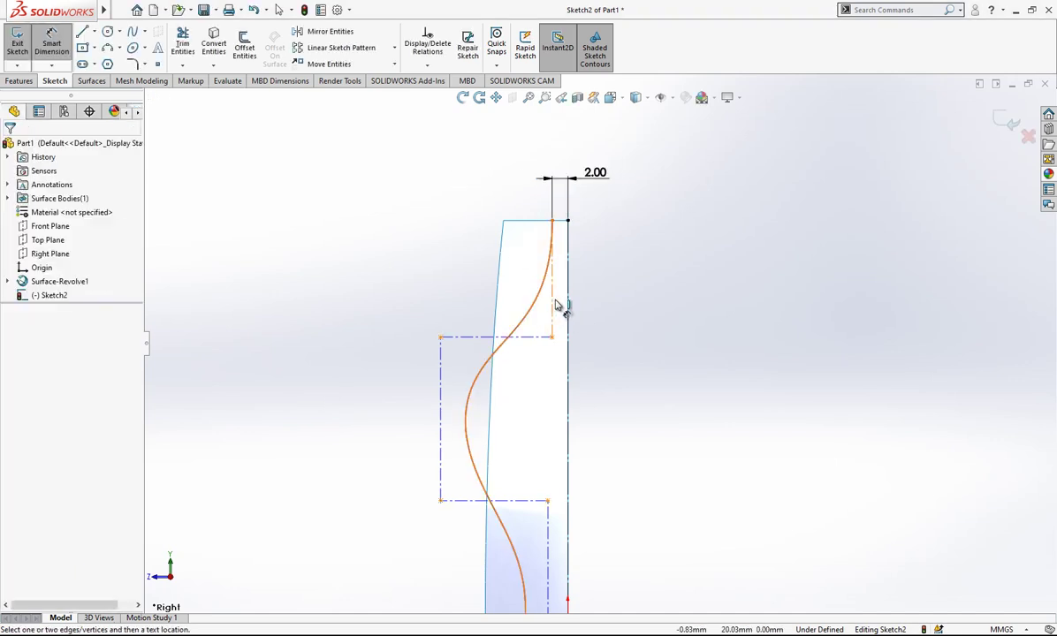
# - Set the uppermost vertical control segment's length to 5 mm and the next vertical segment's length to 7 mm
pyautogui.click(557, 305)
pyautogui.click(365, 289)
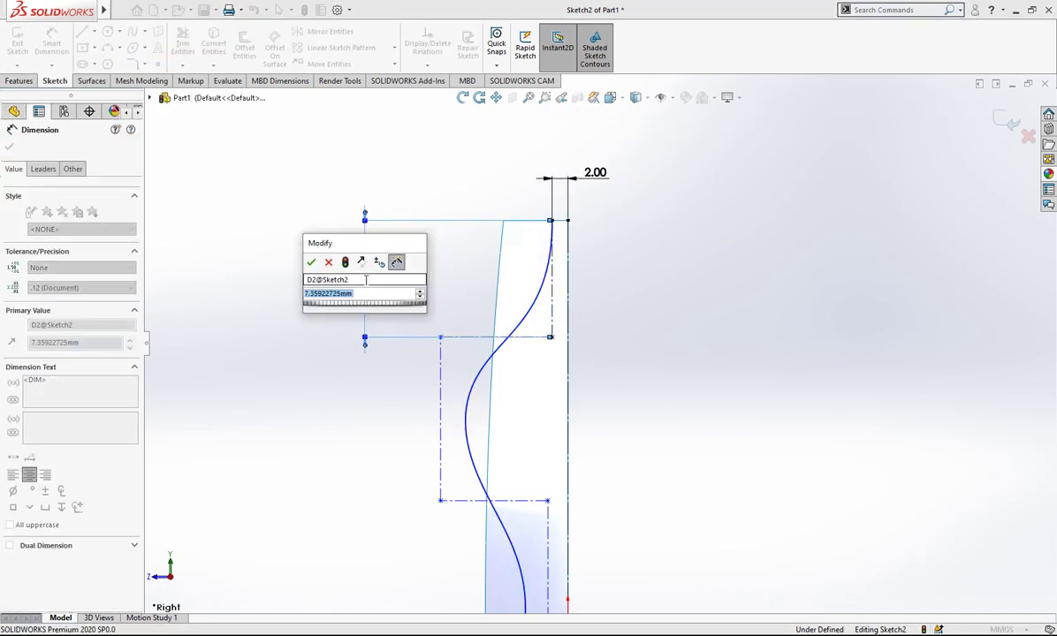
pyautogui.write('5')
pyautogui.press('Return')
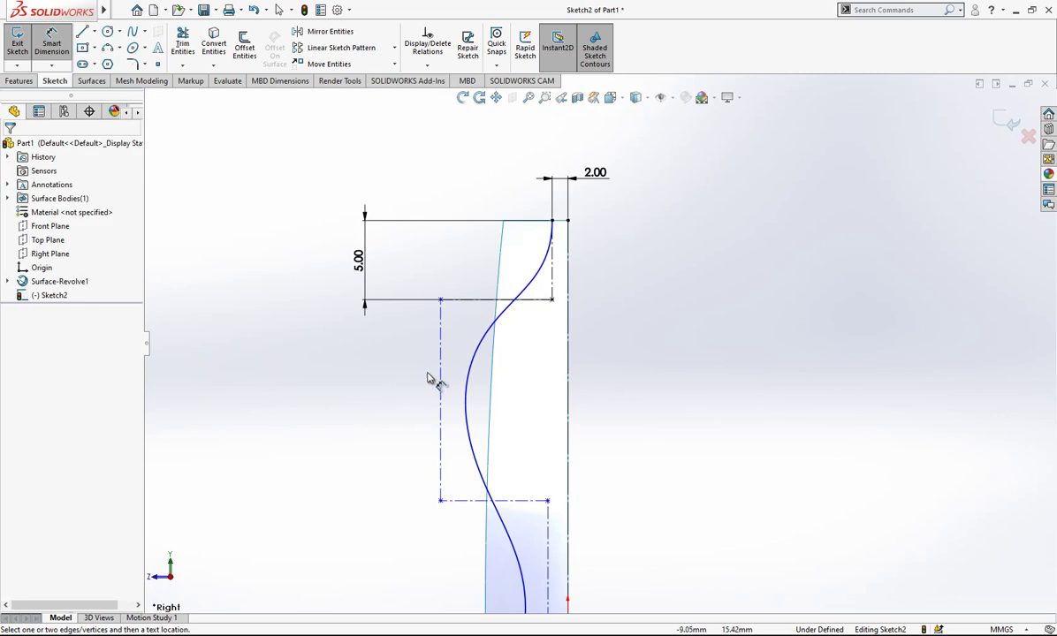
pyautogui.click(440, 386)
pyautogui.click(391, 391)
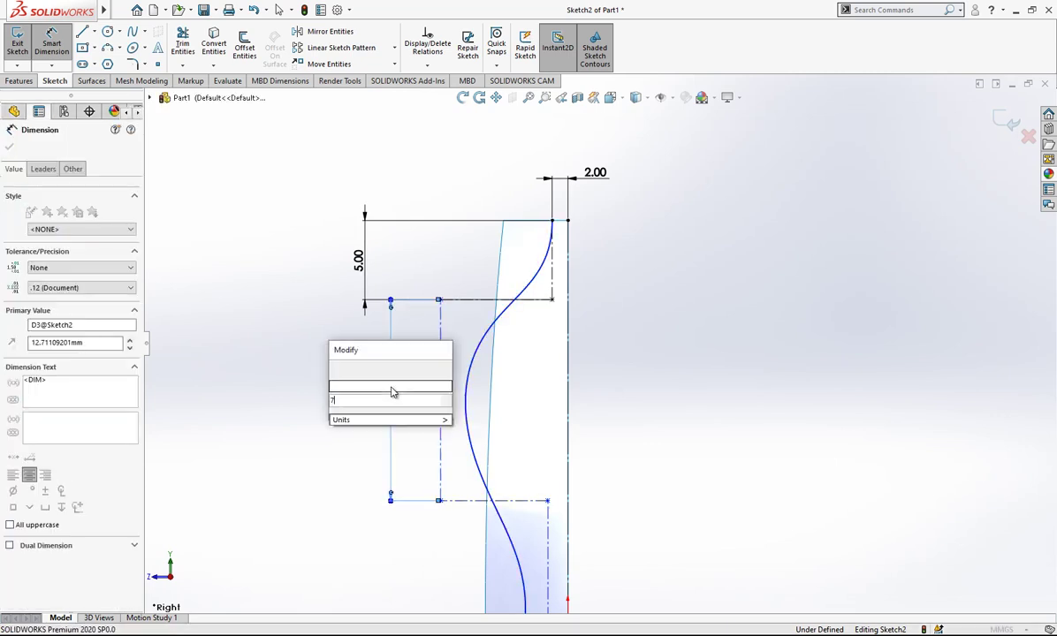
pyautogui.write('7')
pyautogui.press('Return')
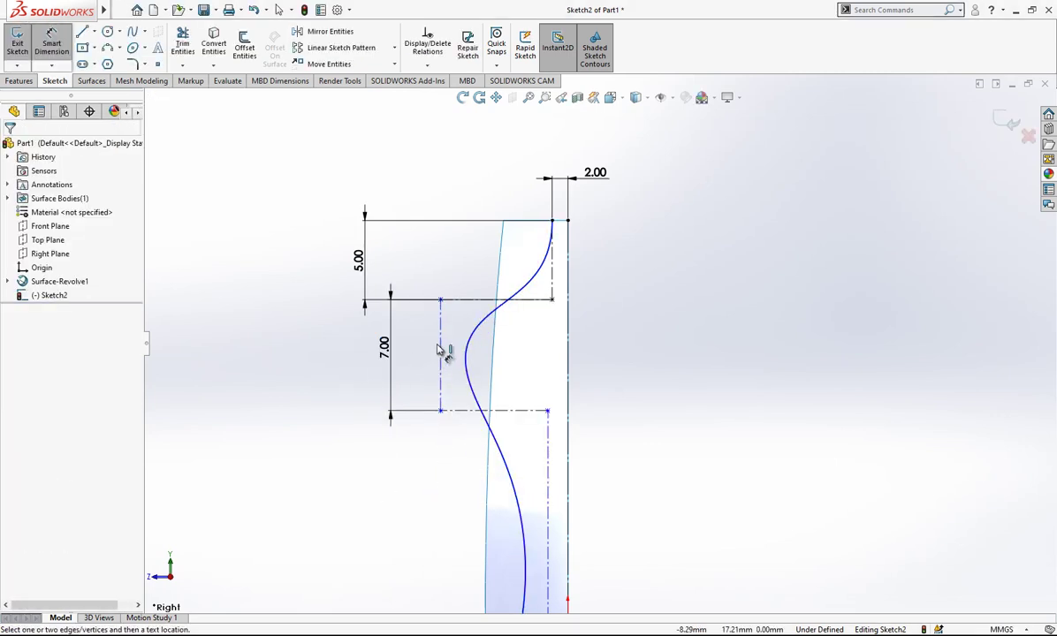
# - Dimension the 7 mm control segment from the centerline as a doubled distance of 5.25 mm
pyautogui.click(439, 350)
pyautogui.click(568, 350)
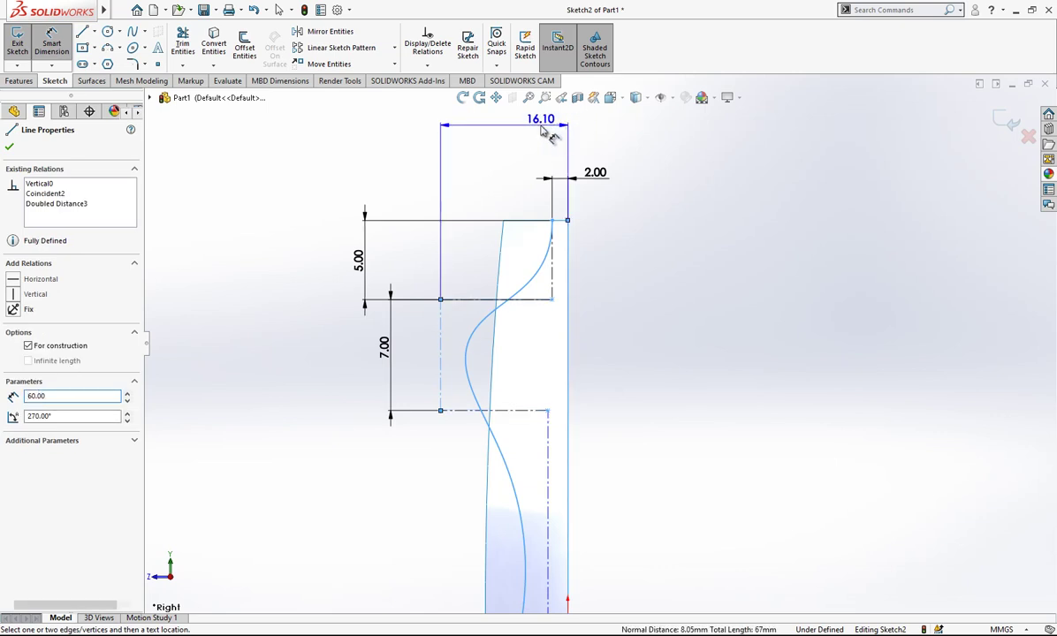
pyautogui.click(542, 127)
pyautogui.write('5.25')
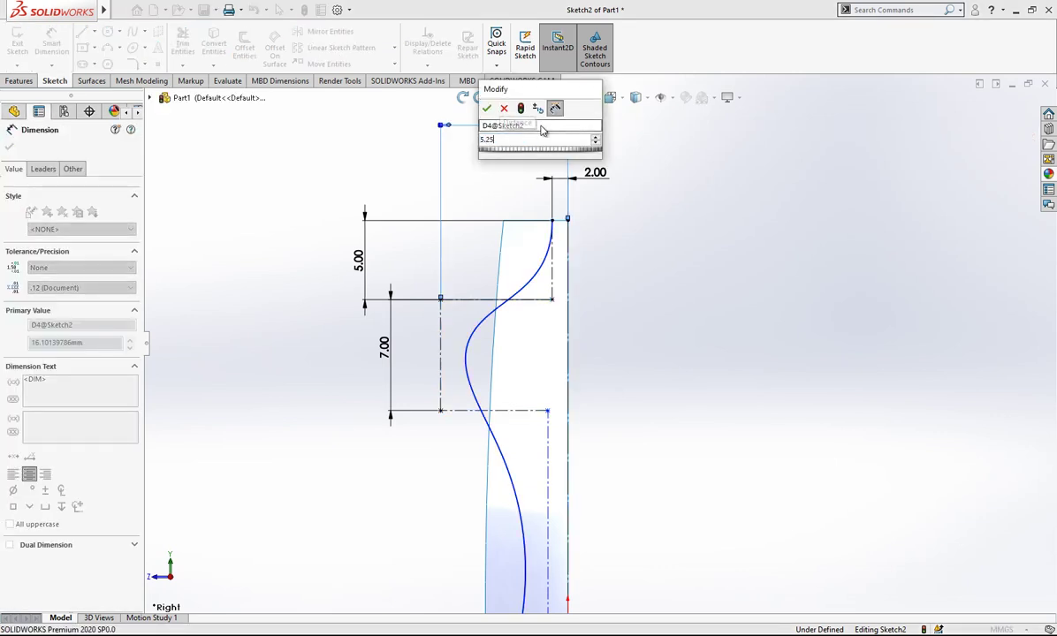
pyautogui.press('Return')
pyautogui.click(669, 306)
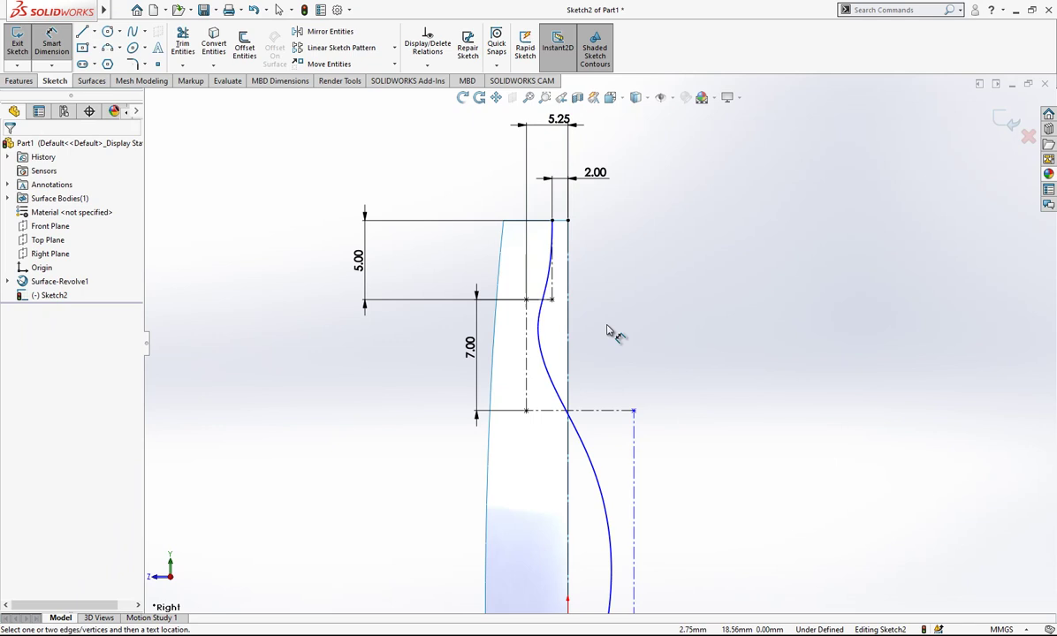
# - Move the stray control vertex level with the 7 mm segment's lower end back across the centerline, about 0.7 mm from it
pyautogui.scroll(2, 603, 326)
pyautogui.scroll(-2, 595, 292)
pyautogui.scroll(-1, 579, 335)
pyautogui.scroll(2, 598, 335)
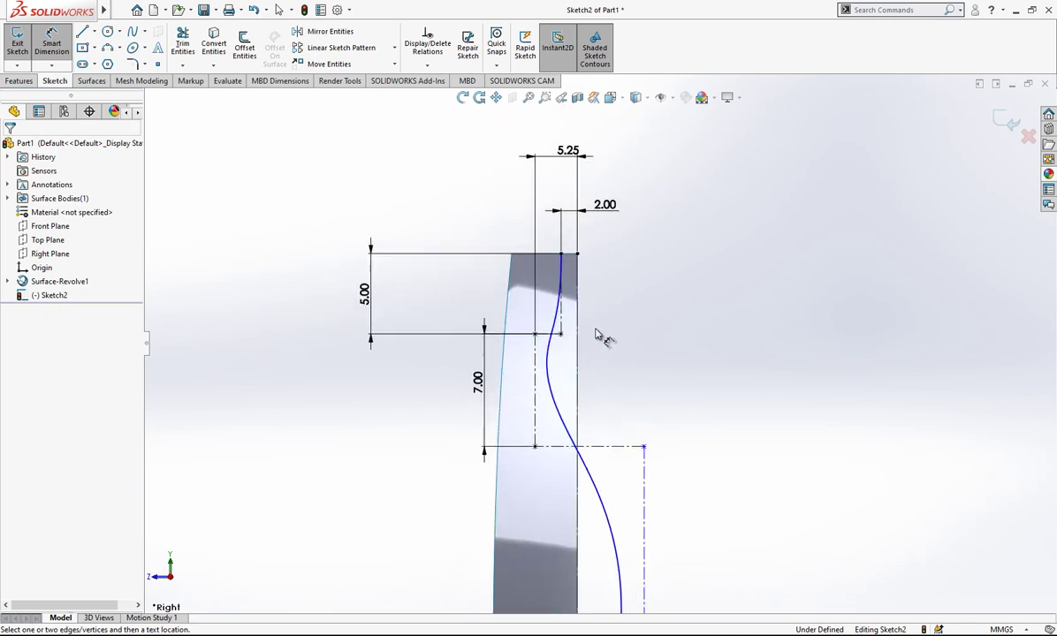
pyautogui.scroll(2, 592, 371)
pyautogui.press('Escape')
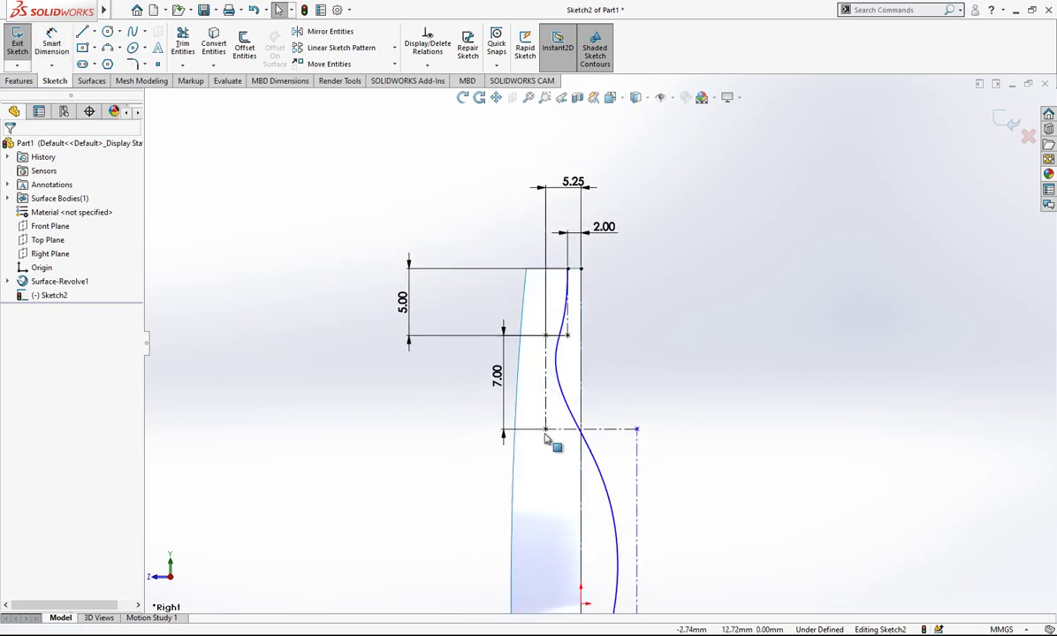
pyautogui.scroll(-2, 594, 433)
pyautogui.moveTo(646, 397); pyautogui.dragTo(567, 405)
pyautogui.click(646, 428)
pyautogui.scroll(5, 646, 429)
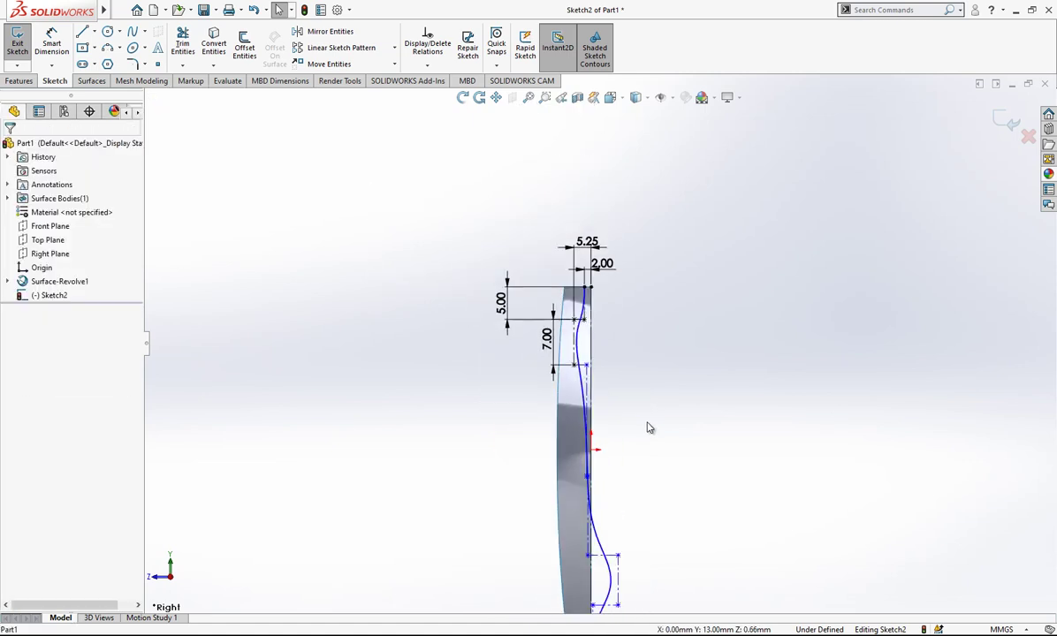
# - Set the length of the vertical control segment below the 7 mm one to 10 mm
pyautogui.scroll(-2, 646, 430)
pyautogui.scroll(2, 628, 412)
pyautogui.scroll(-1, 627, 411)
pyautogui.moveTo(628, 412); pyautogui.dragTo(599, 312, button='right')
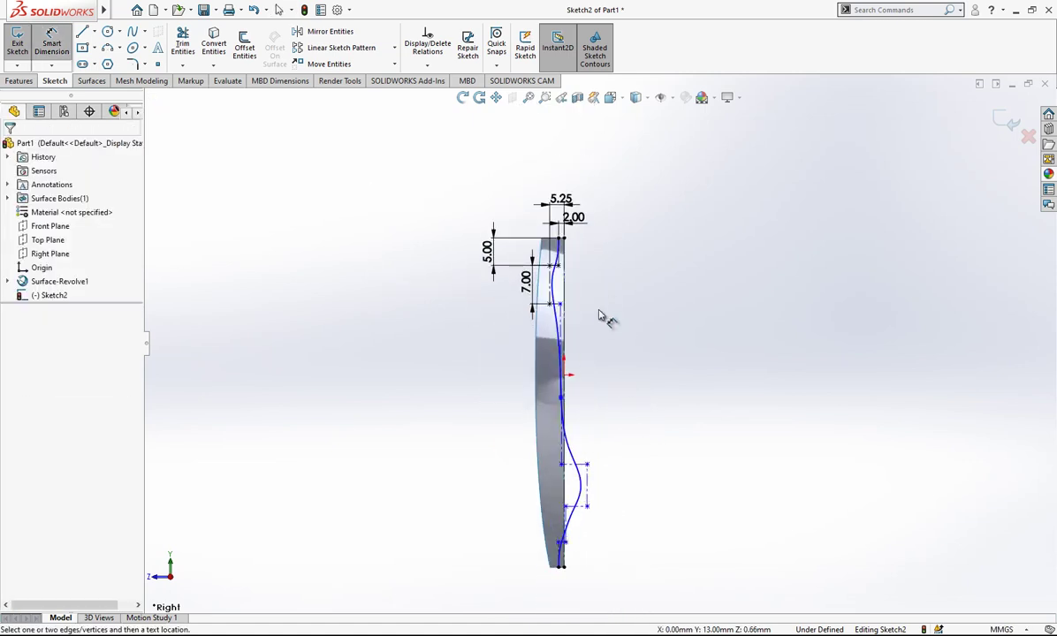
pyautogui.scroll(-2, 571, 343)
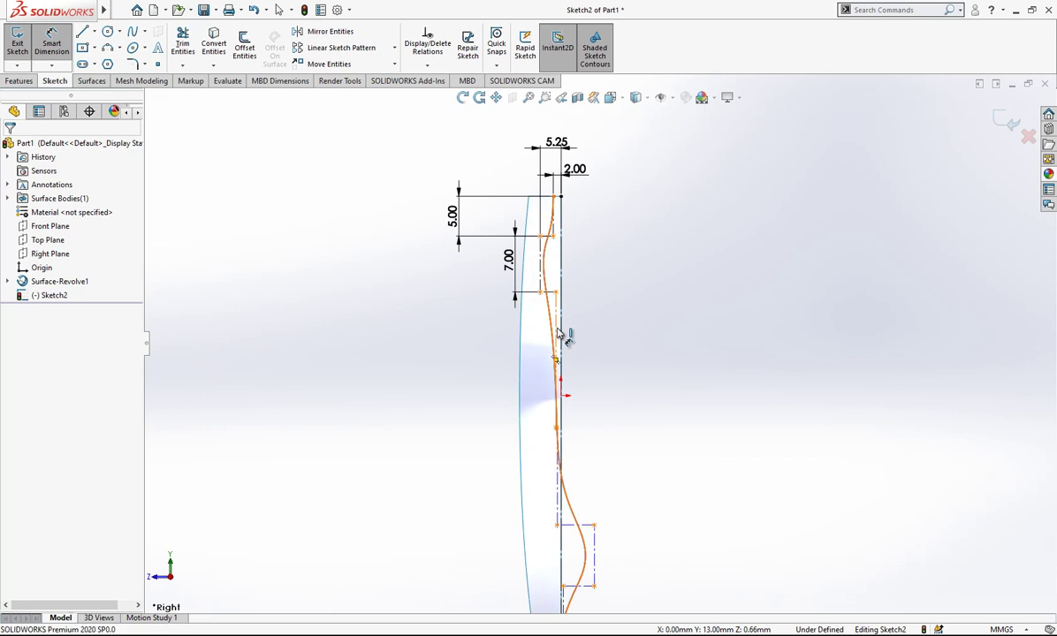
pyautogui.click(558, 334)
pyautogui.click(471, 353)
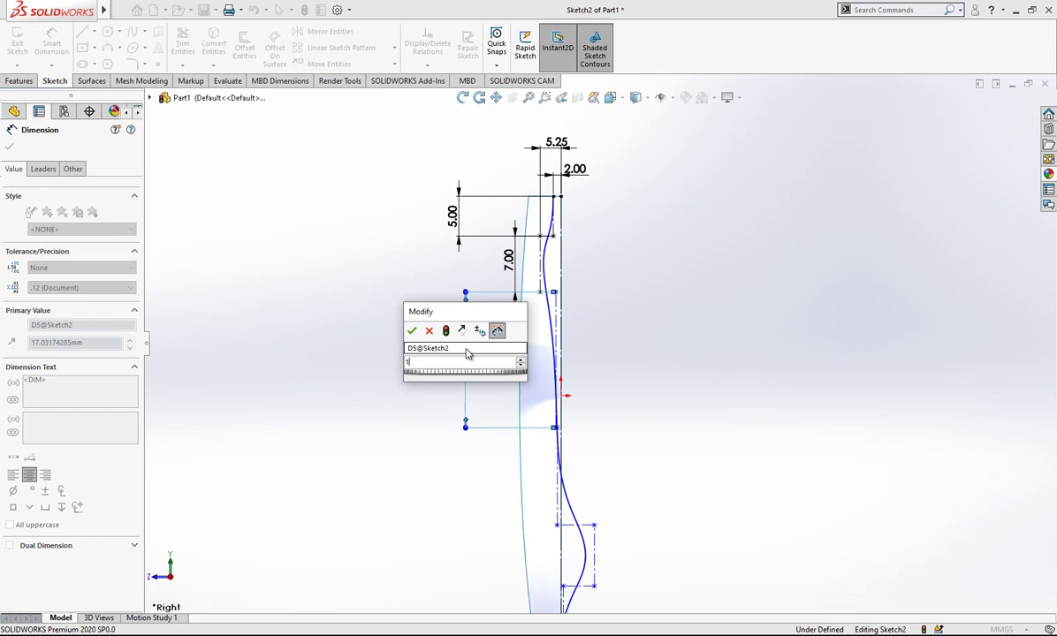
pyautogui.write('10')
pyautogui.press('Return')
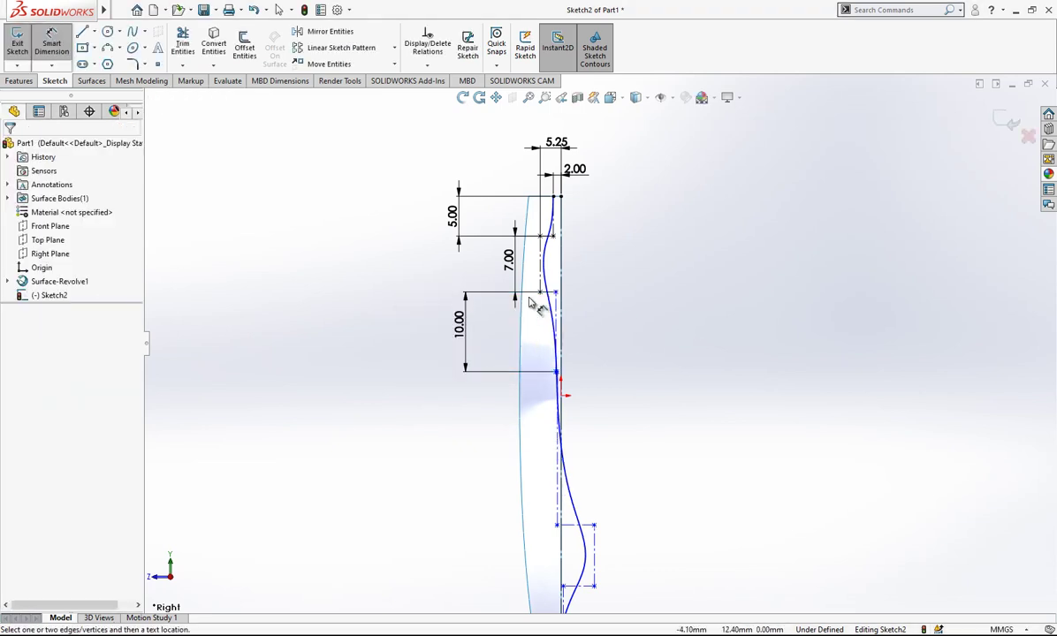
# - Move the 10 mm segment's upper control vertex across the centerline, about 0.6 mm beyond it on the side away from the surface
pyautogui.scroll(-3, 535, 296)
pyautogui.moveTo(605, 302); pyautogui.dragTo(627, 302)
pyautogui.scroll(3, 705, 394)
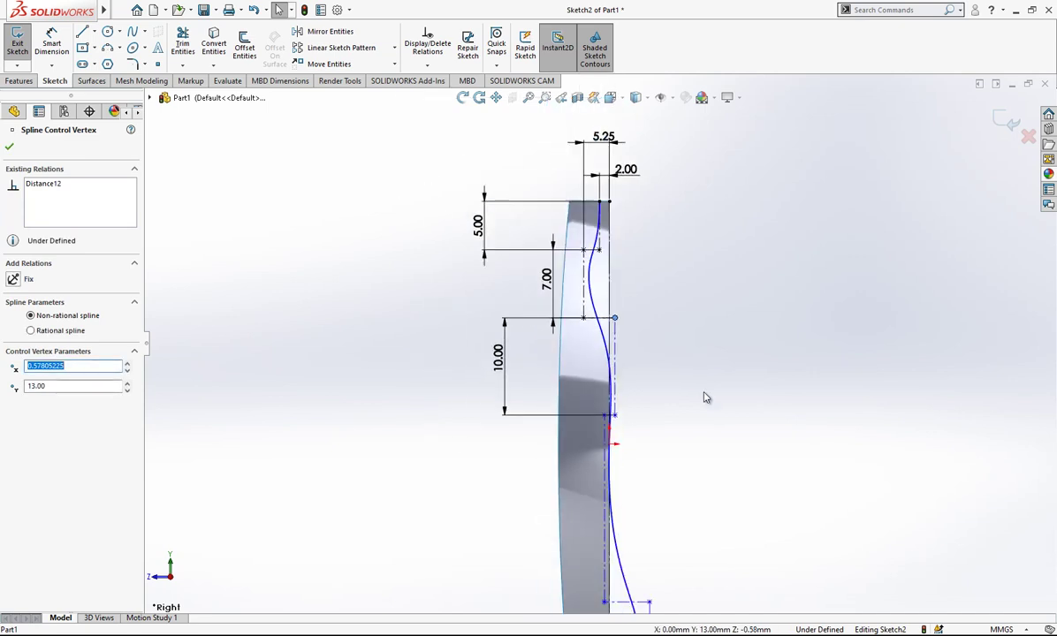
pyautogui.click(705, 394)
# - Move the control vertex level with the 10 mm segment's lower end over the surface, about 3.5 mm from the centerline
pyautogui.scroll(-2, 623, 430)
pyautogui.click(562, 410)
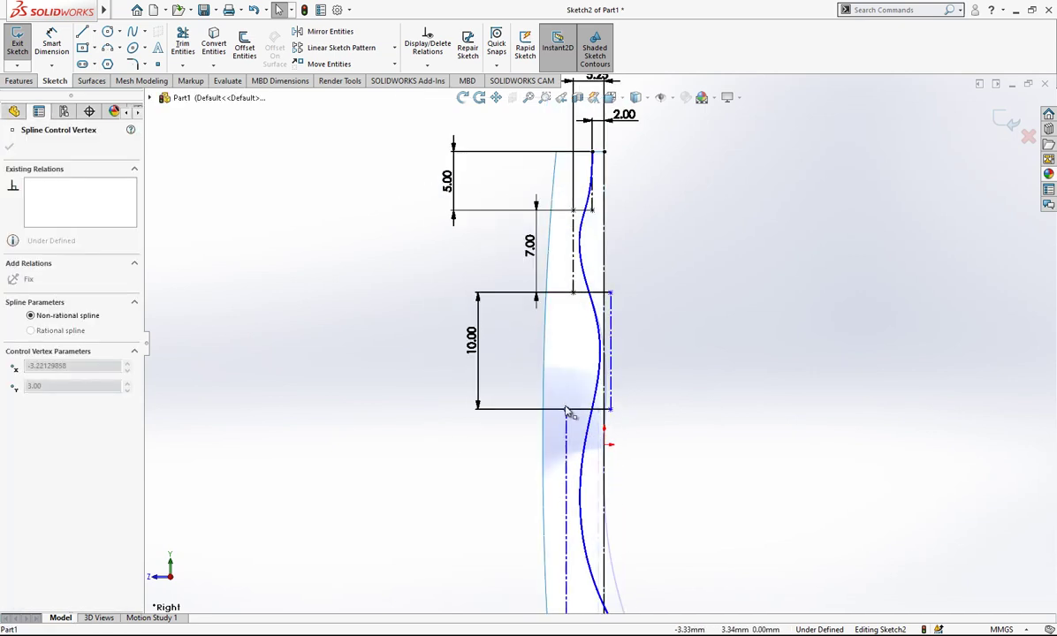
pyautogui.scroll(1, 667, 415)
pyautogui.click(666, 415)
# - Dimension the 10 mm control segment's distance from the centerline as 0.5 mm
pyautogui.scroll(1, 666, 416)
pyautogui.scroll(-1, 651, 421)
pyautogui.scroll(-2, 598, 307)
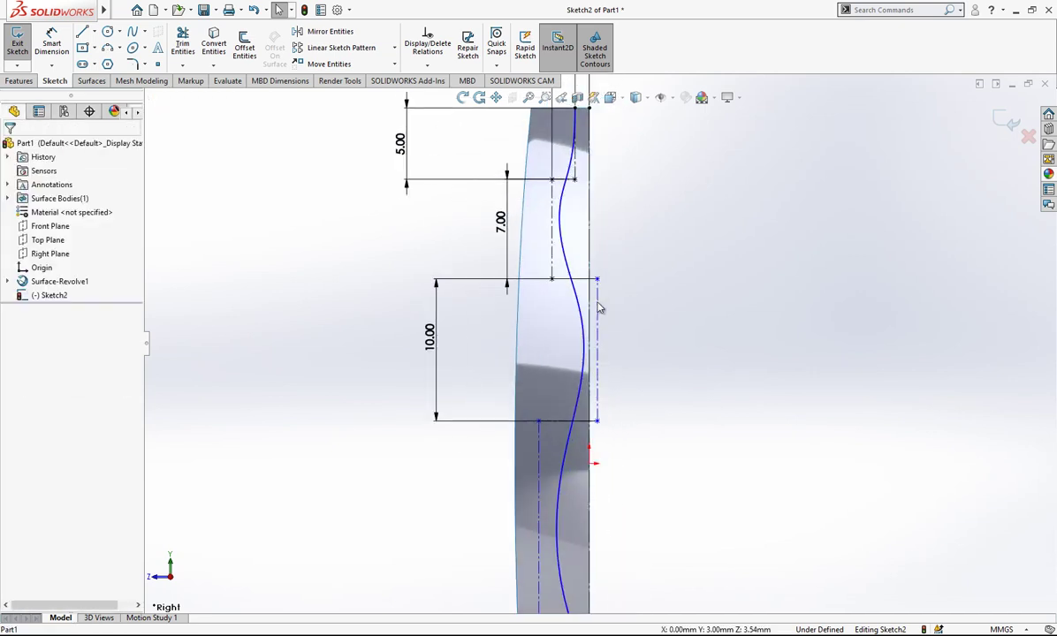
pyautogui.click(598, 297)
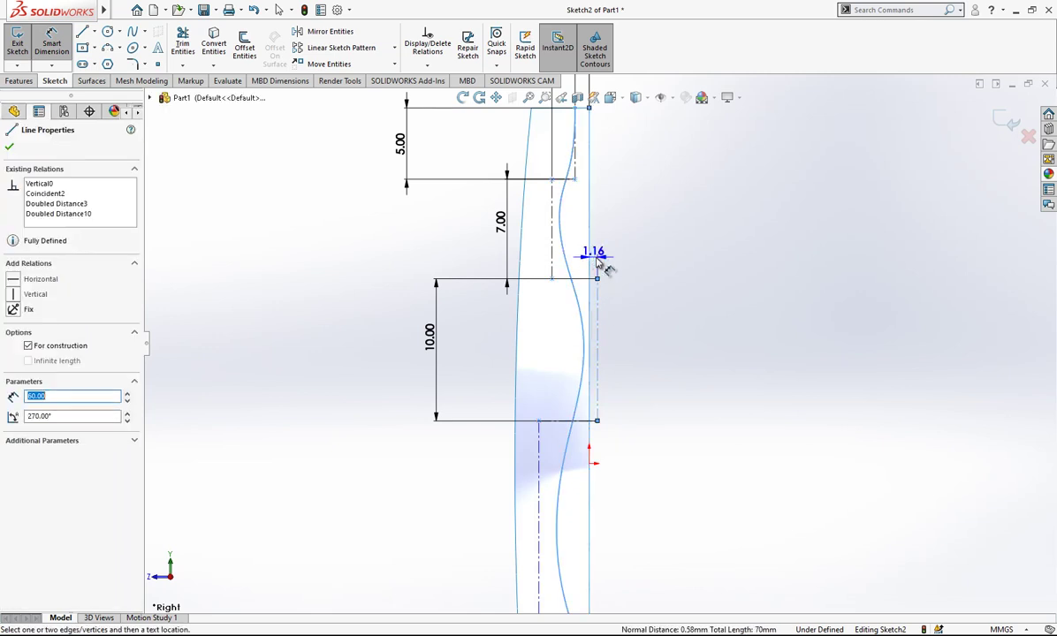
pyautogui.click(589, 257)
pyautogui.click(629, 264)
pyautogui.write('0.5')
pyautogui.press('Return')
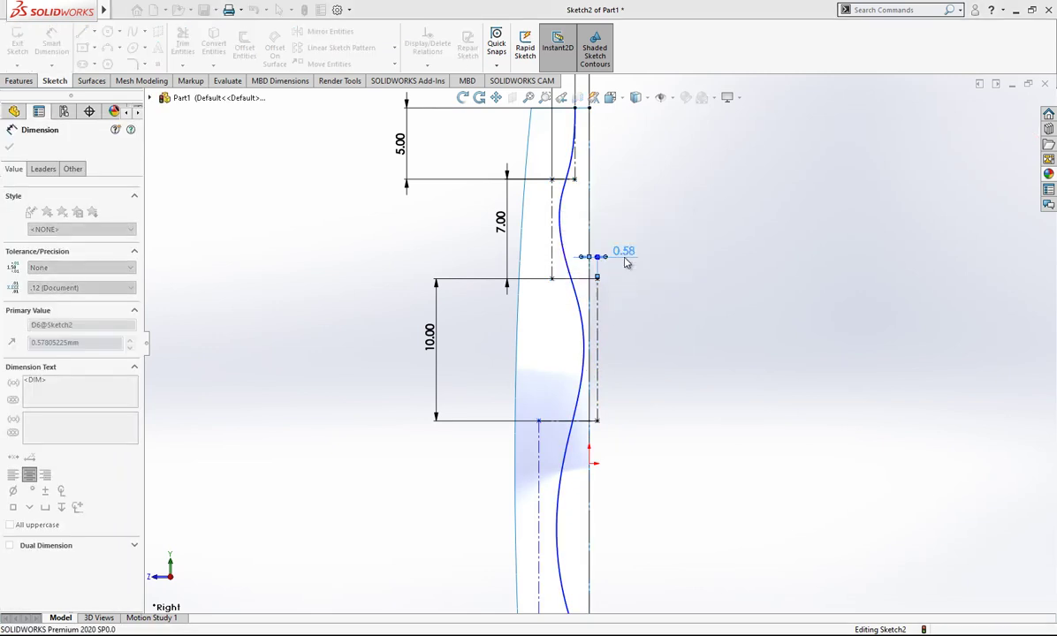
pyautogui.press('Escape')
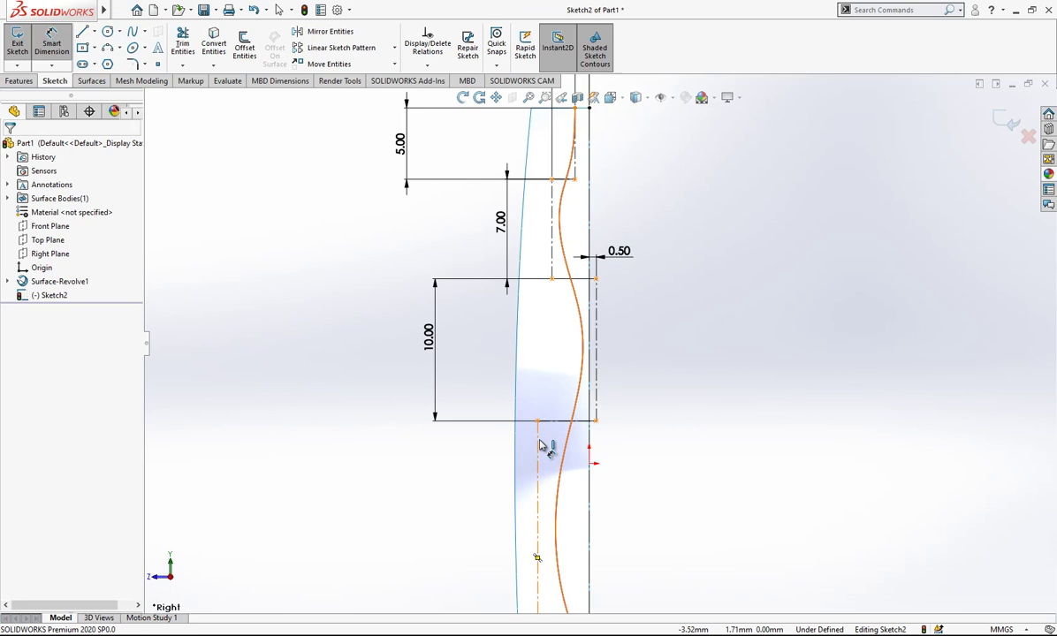
# - Set the length of the vertical control segment below the 10 mm one to 11 mm
pyautogui.click(538, 444)
pyautogui.click(357, 468)
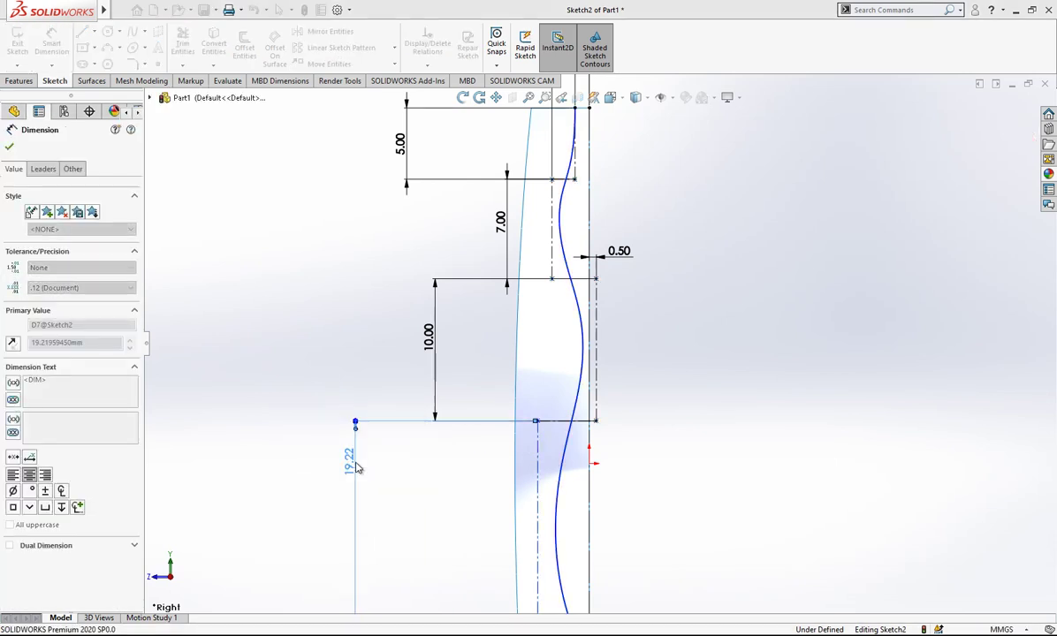
pyautogui.write('11')
pyautogui.press('Return')
pyautogui.click(705, 432)
pyautogui.scroll(2, 705, 432)
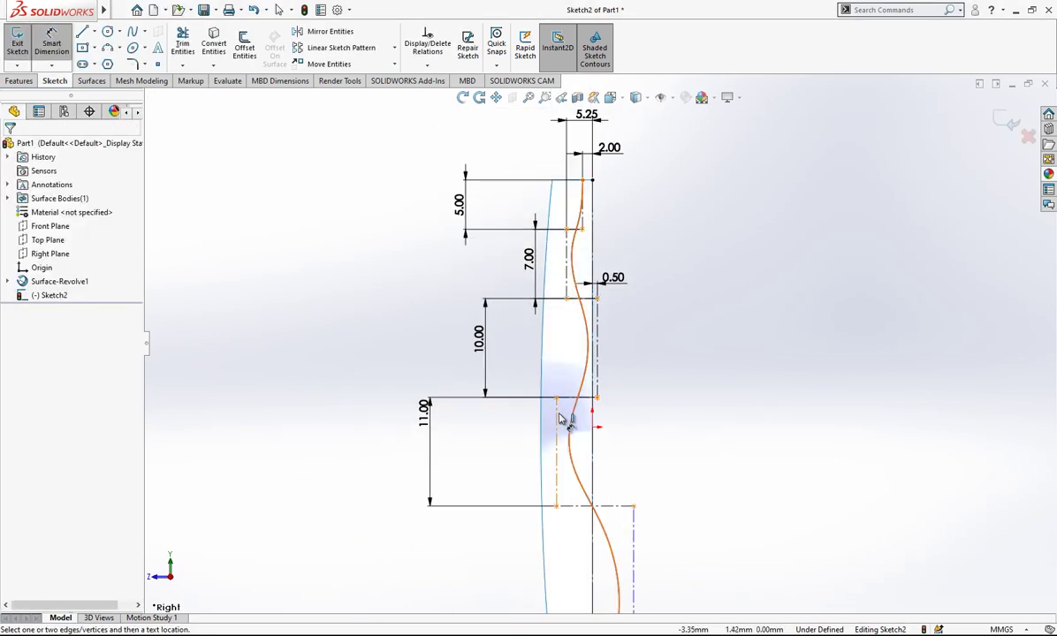
# - Dimension the 11 mm control segment's distance from the centerline as 5.75 mm
pyautogui.click(559, 421)
pyautogui.click(596, 452)
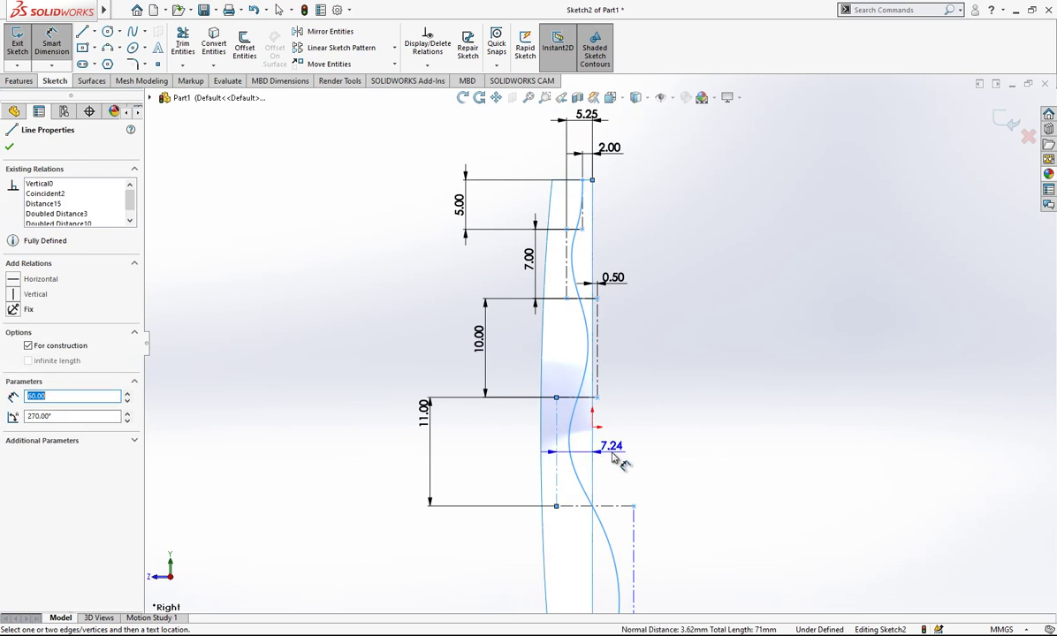
pyautogui.click(566, 541)
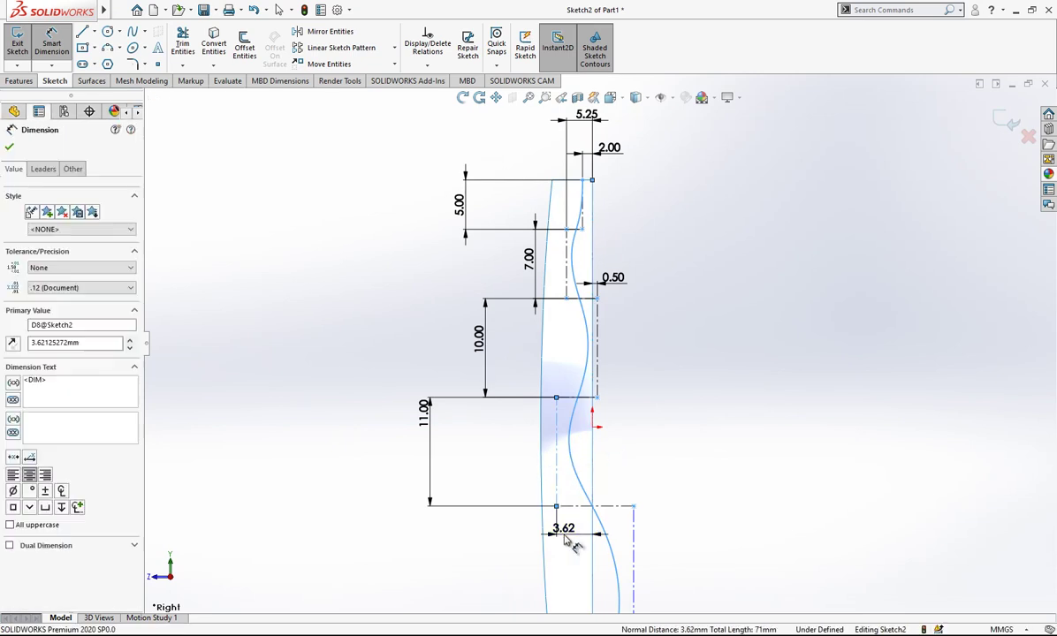
pyautogui.write('5.75')
pyautogui.press('Return')
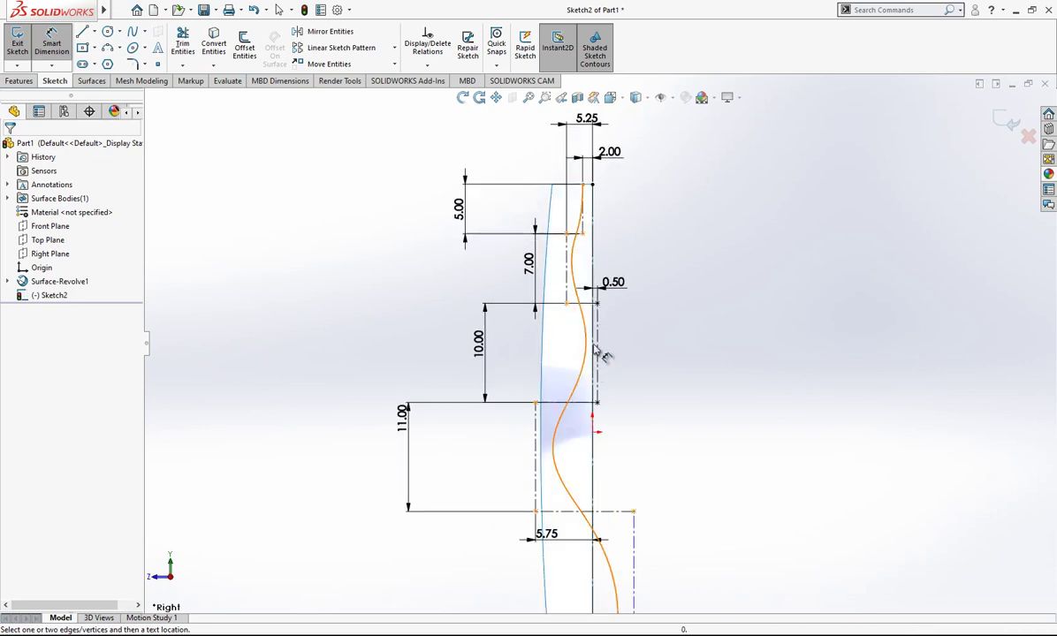
# - Set the length of the vertical control segment below the 11 mm one to 10 mm
pyautogui.scroll(3, 610, 340)
pyautogui.scroll(-4, 619, 444)
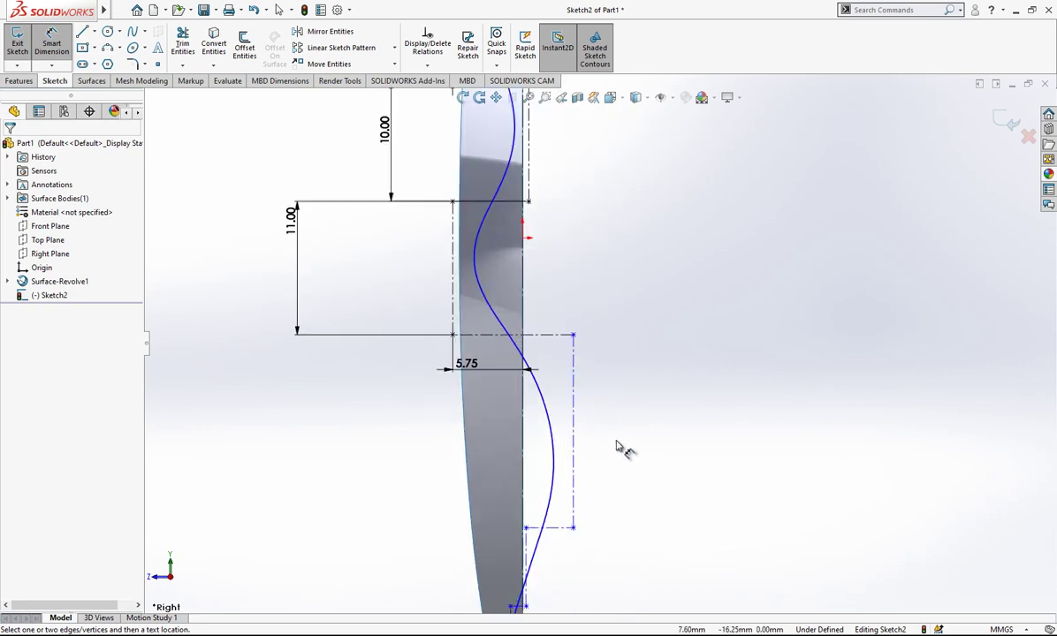
pyautogui.scroll(2, 578, 407)
pyautogui.click(576, 401)
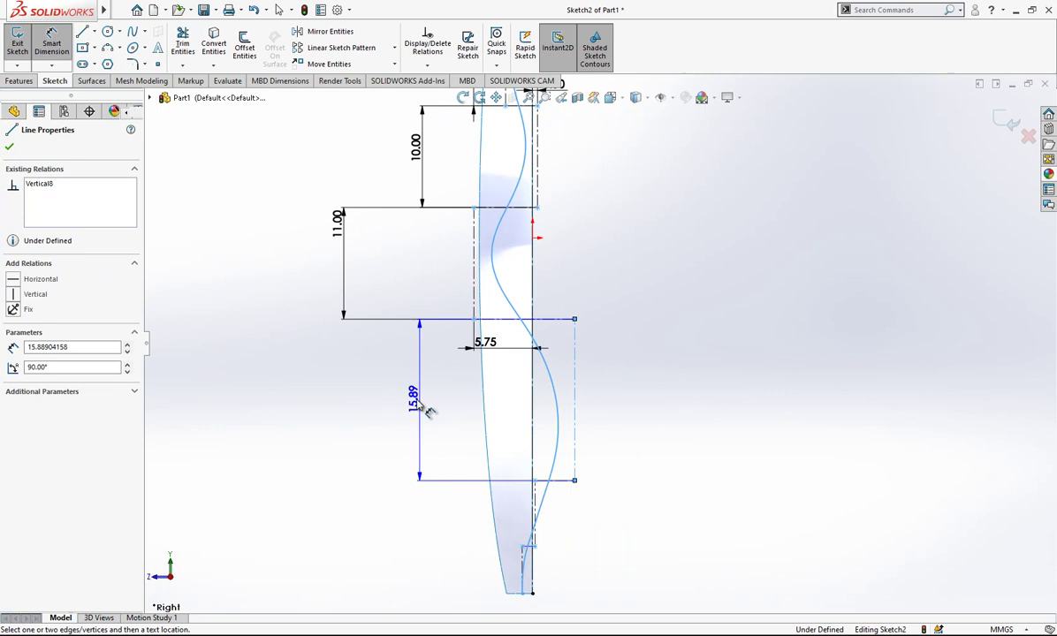
pyautogui.click(370, 407)
pyautogui.write('8')
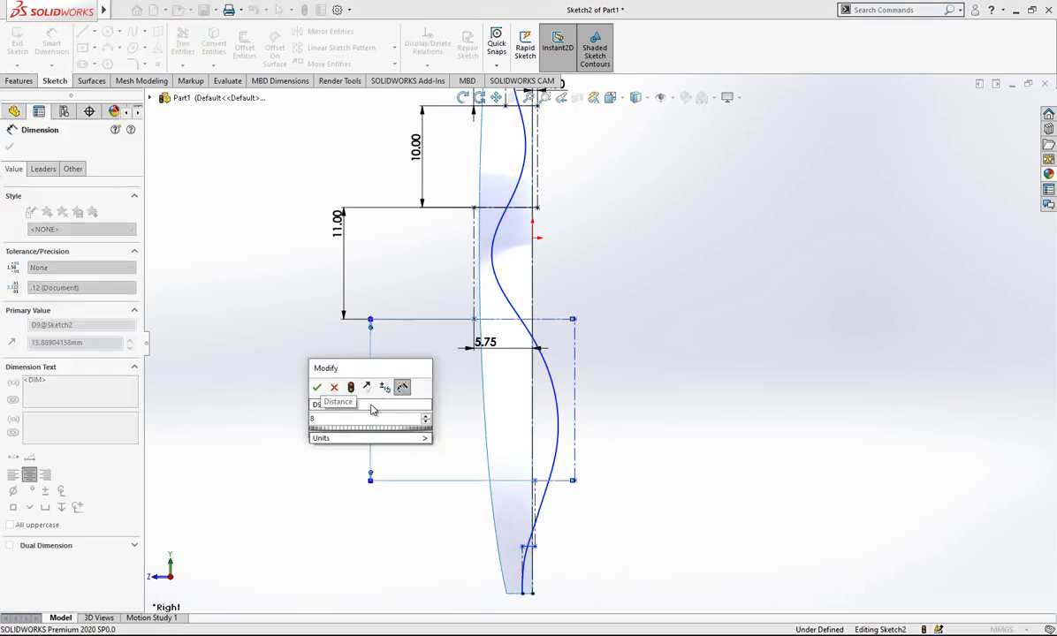
pyautogui.press('BackSpace')
pyautogui.write('10')
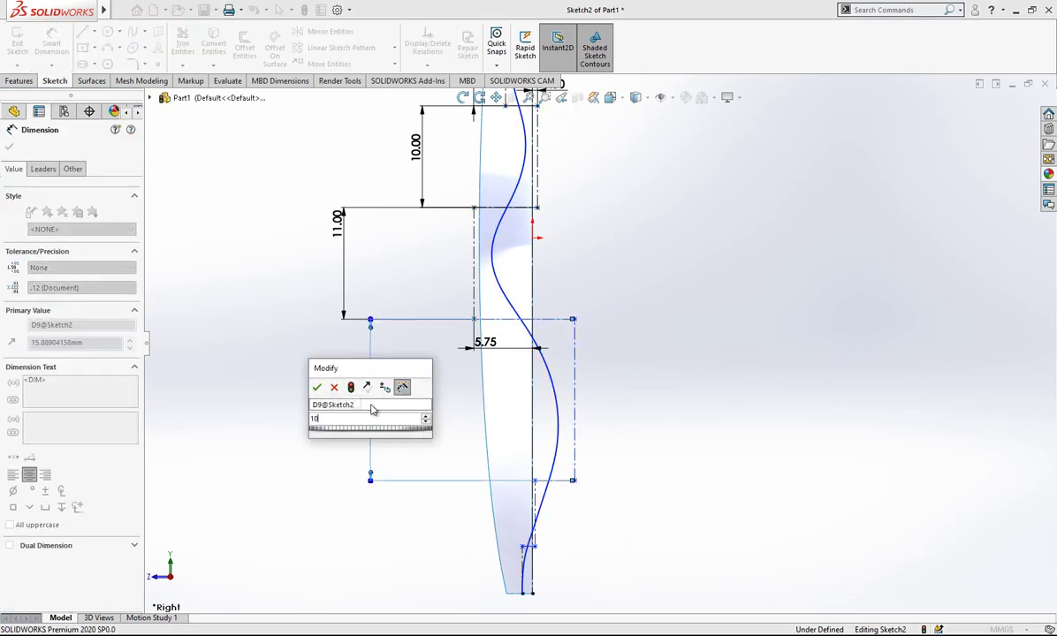
pyautogui.press('Return')
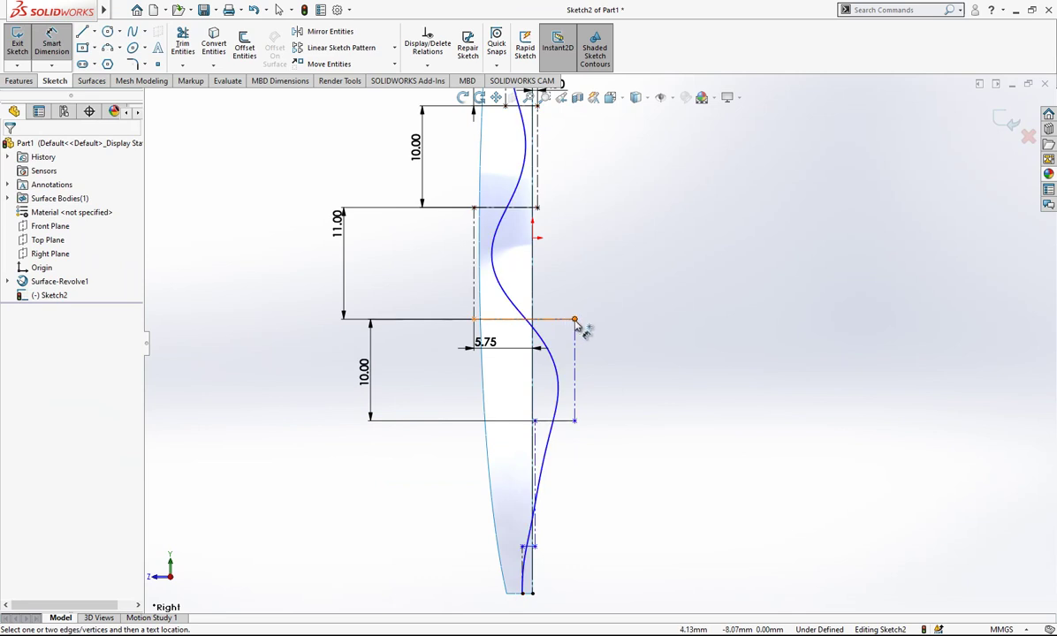
# - Move the control vertex level with the lower 10 mm segment's bottom end across the centerline, about 5.9 mm from it
pyautogui.click(573, 321)
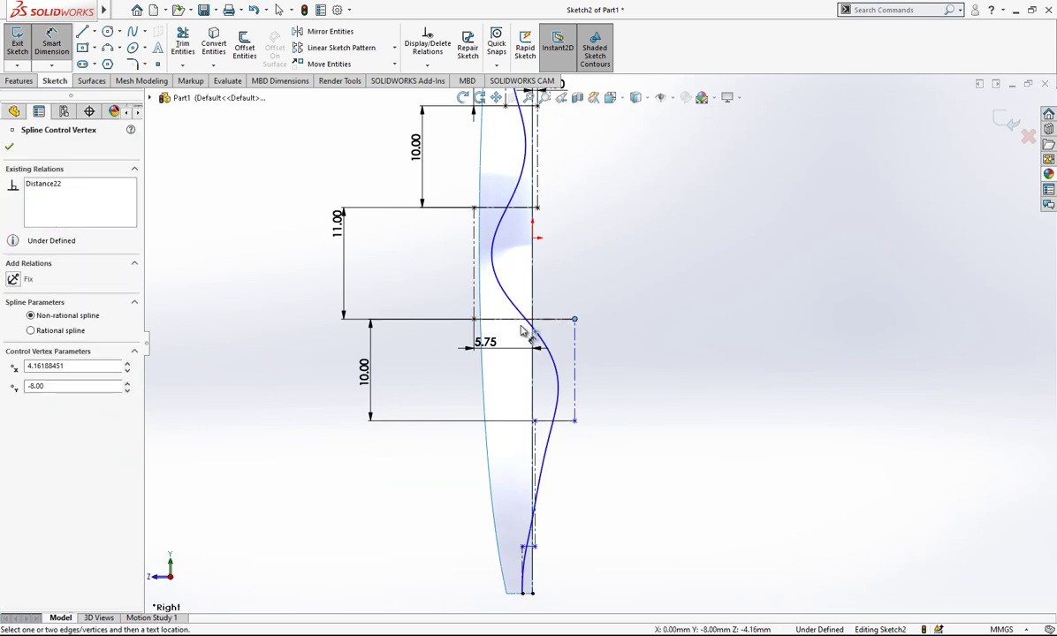
pyautogui.moveTo(537, 420); pyautogui.dragTo(471, 430)
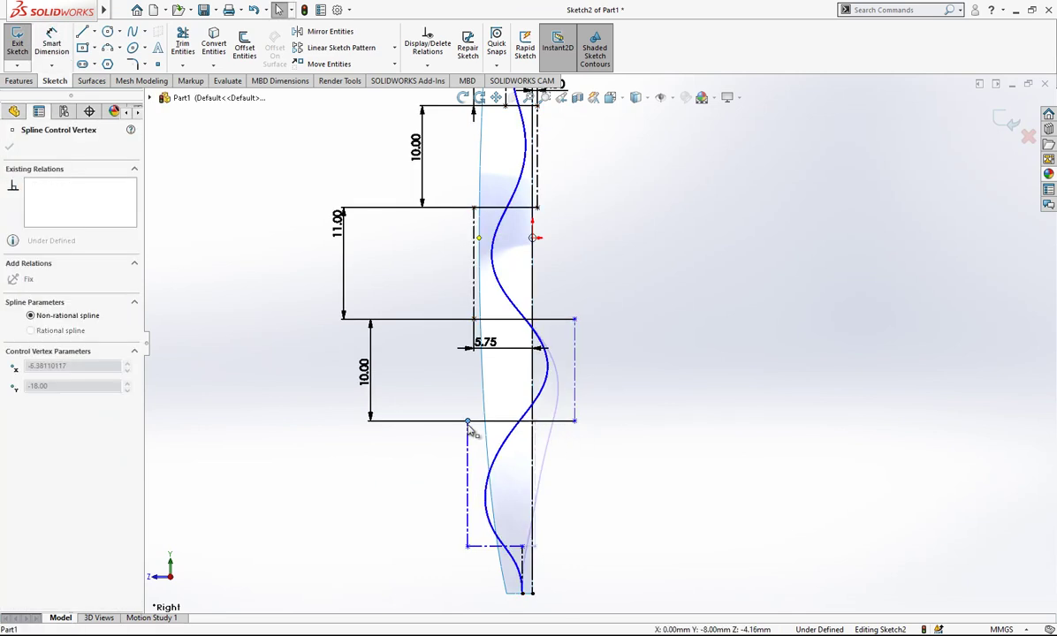
pyautogui.press('Escape')
# - Set the length of the vertical control segment below the lower 10 mm one to 8 mm
pyautogui.moveTo(431, 510); pyautogui.dragTo(431, 392, button='right')
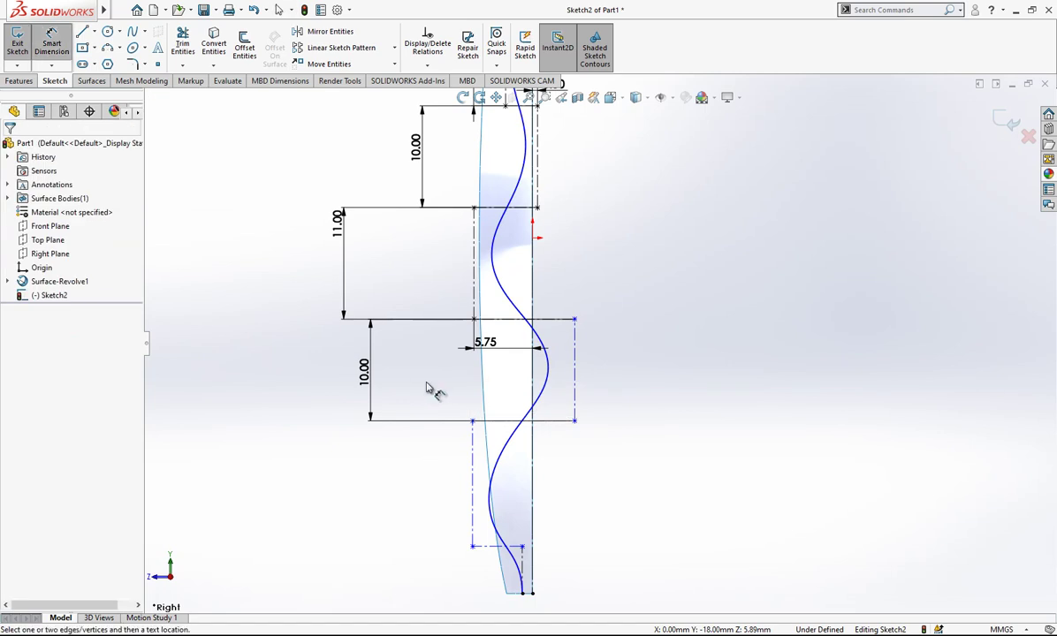
pyautogui.click(472, 471)
pyautogui.click(431, 474)
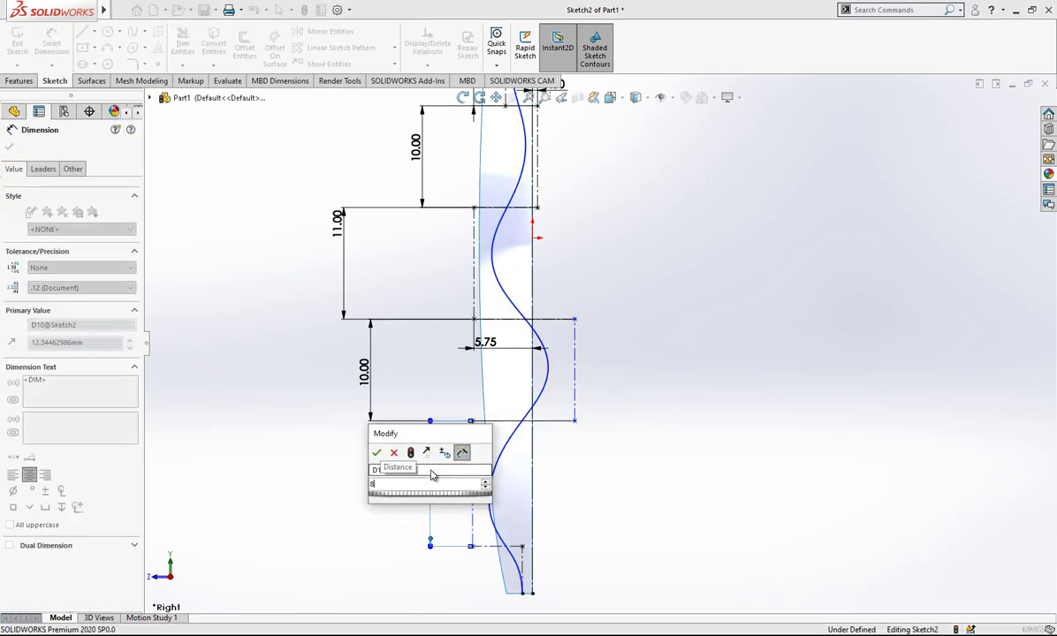
pyautogui.press('Return')
pyautogui.scroll(-2, 578, 366)
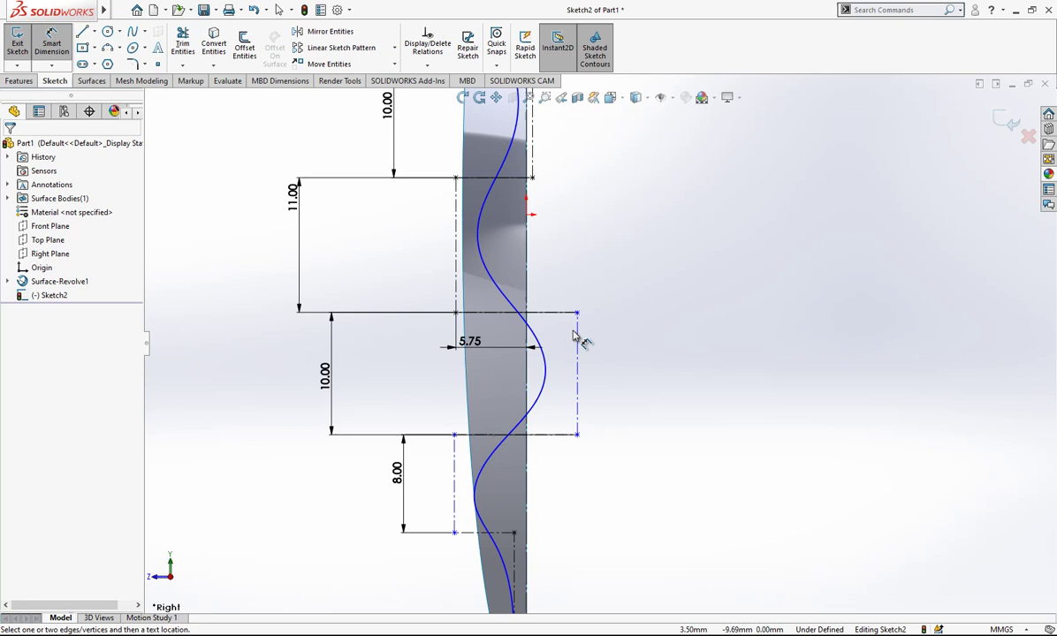
# - Move the lower 10 mm control segment closer to the centerline, about 1.2 mm from it
pyautogui.click(578, 314)
pyautogui.moveTo(576, 313); pyautogui.dragTo(541, 313)
pyautogui.click(583, 385)
pyautogui.scroll(1, 586, 390)
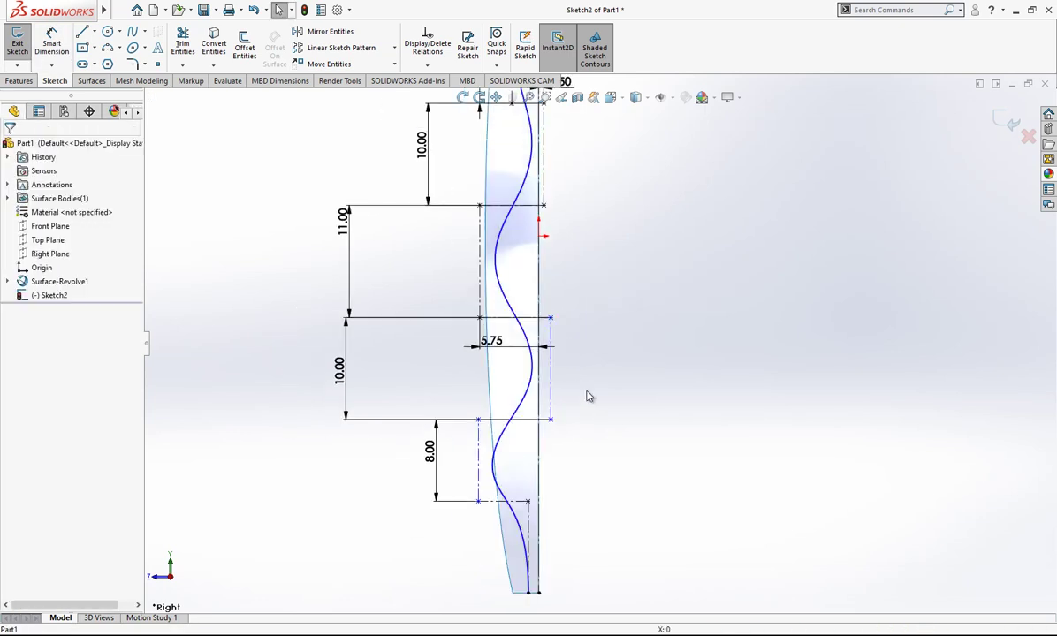
# - Dimension the lower 10 mm control segment's distance from the centerline as 0.5 mm
pyautogui.moveTo(586, 391); pyautogui.dragTo(579, 364, button='right')
pyautogui.click(552, 346)
pyautogui.click(550, 314)
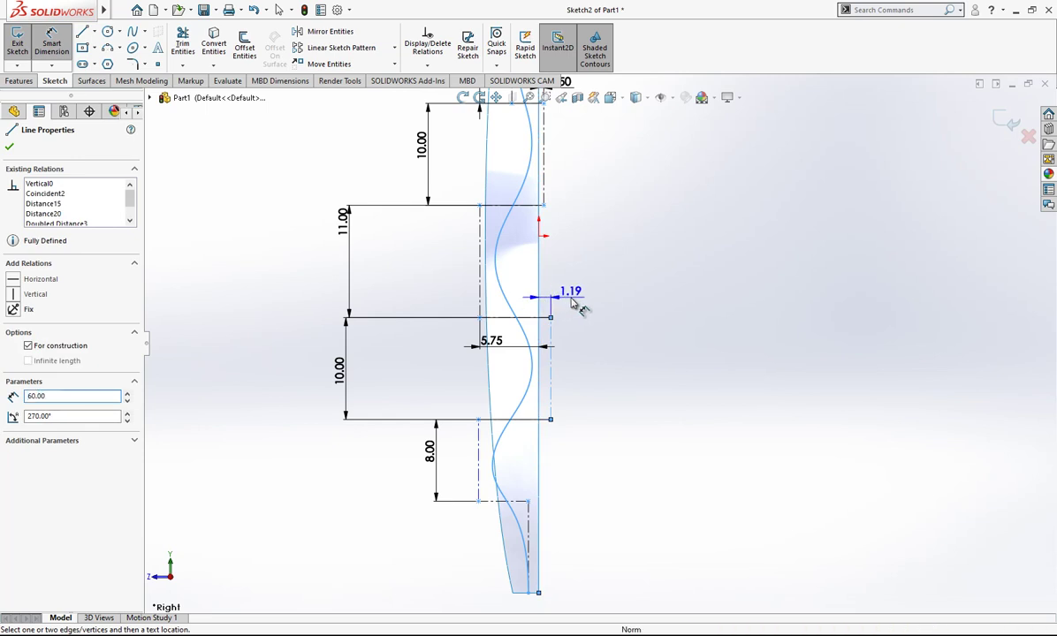
pyautogui.click(574, 302)
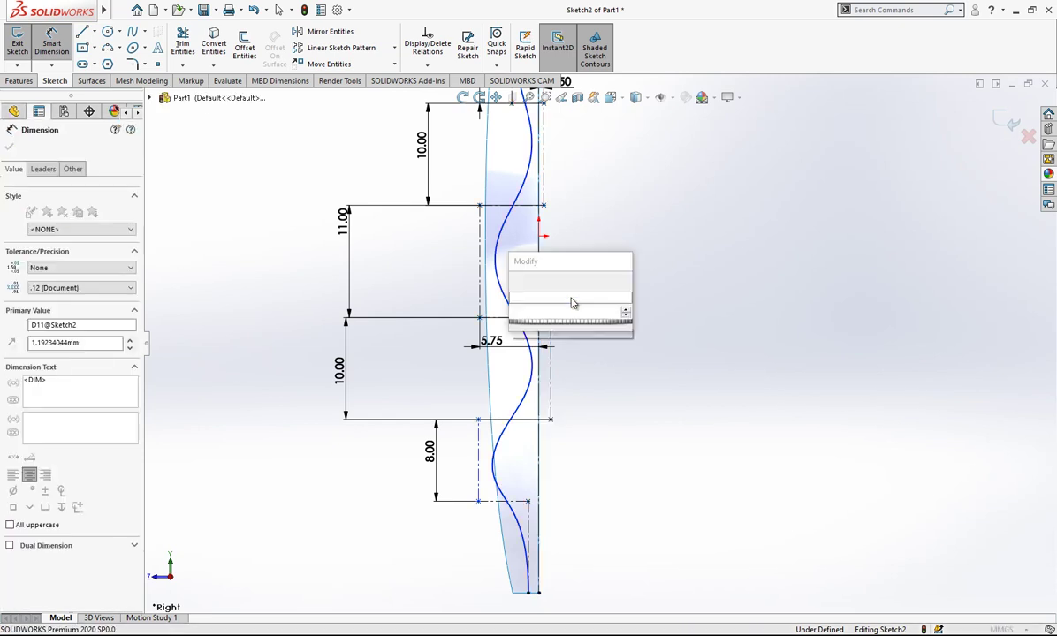
pyautogui.click(632, 393)
# - Dimension the 8 mm control segment from the centerline as a doubled distance of 4.75 mm
pyautogui.scroll(-1, 521, 446)
pyautogui.click(460, 436)
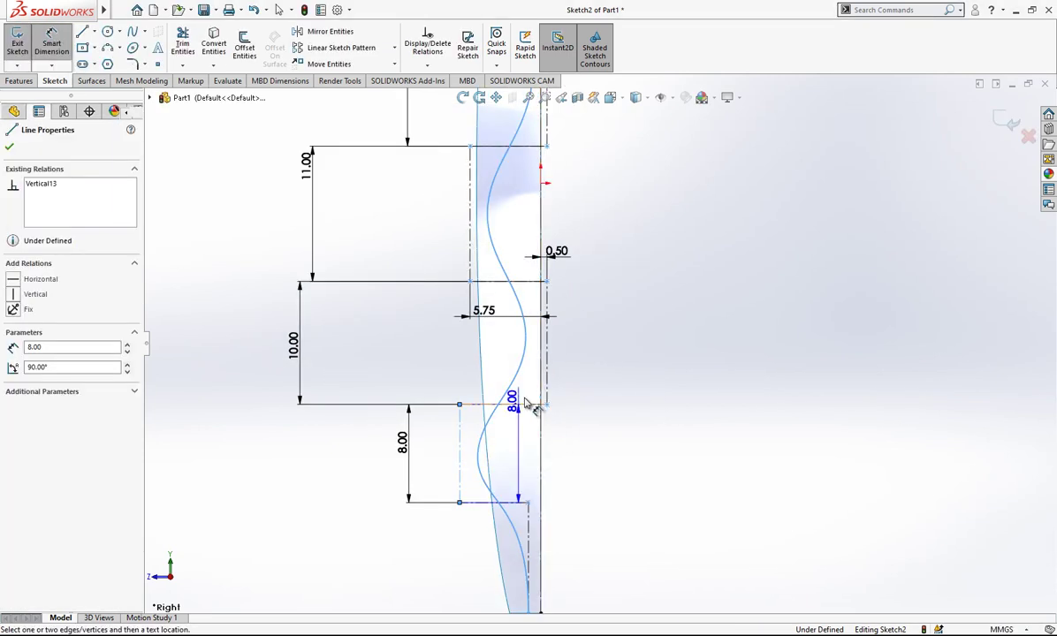
pyautogui.click(547, 440)
pyautogui.scroll(1, 553, 447)
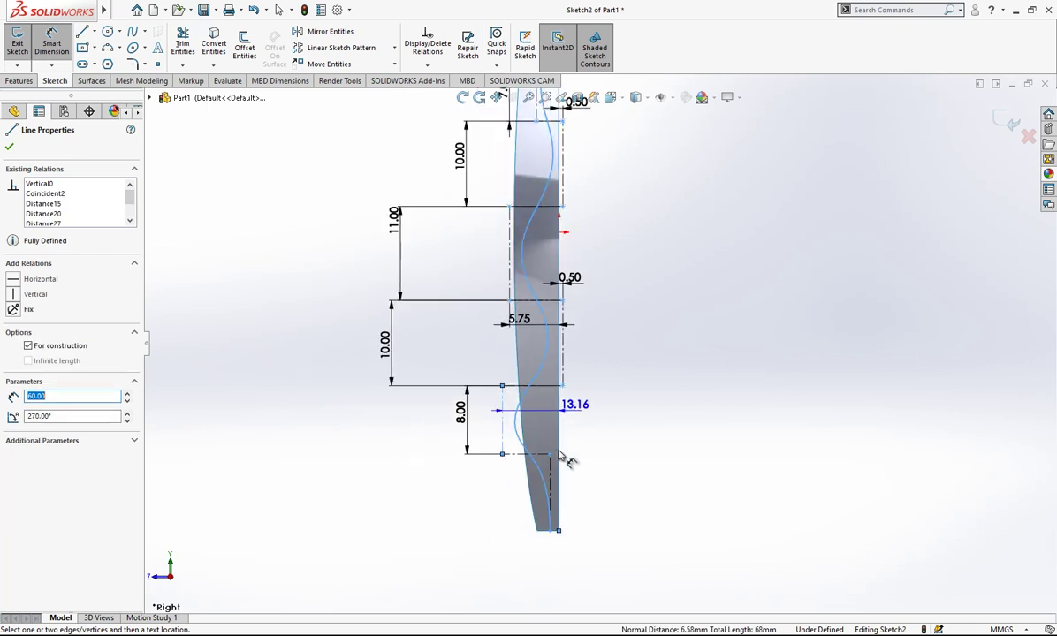
pyautogui.click(540, 567)
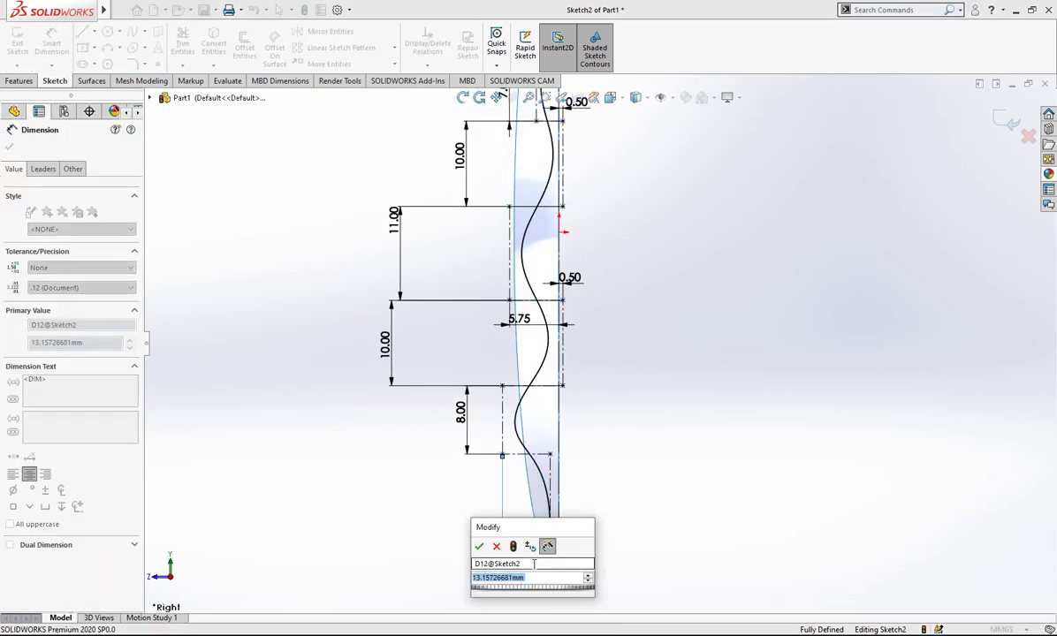
pyautogui.write('13.16')
pyautogui.press('Return')
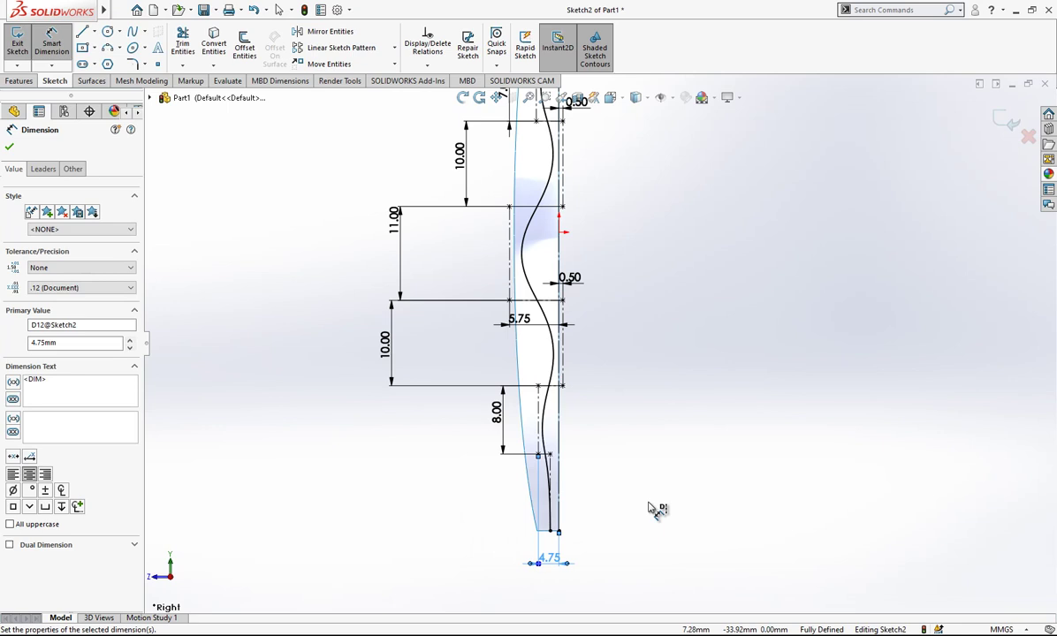
pyautogui.click(657, 487)
# - Examine the dimensioned wavy spline along the surface, including its bottom end and lowest control segment
pyautogui.scroll(1, 658, 465)
pyautogui.scroll(-1, 579, 256)
pyautogui.scroll(2, 579, 265)
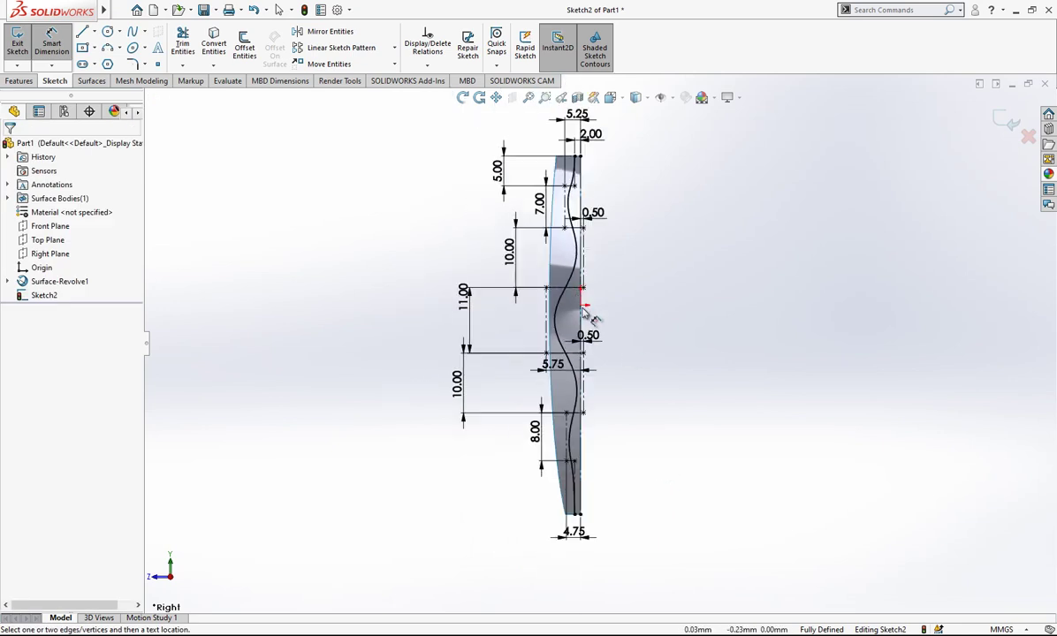
pyautogui.scroll(-1, 590, 442)
pyautogui.scroll(-1, 575, 533)
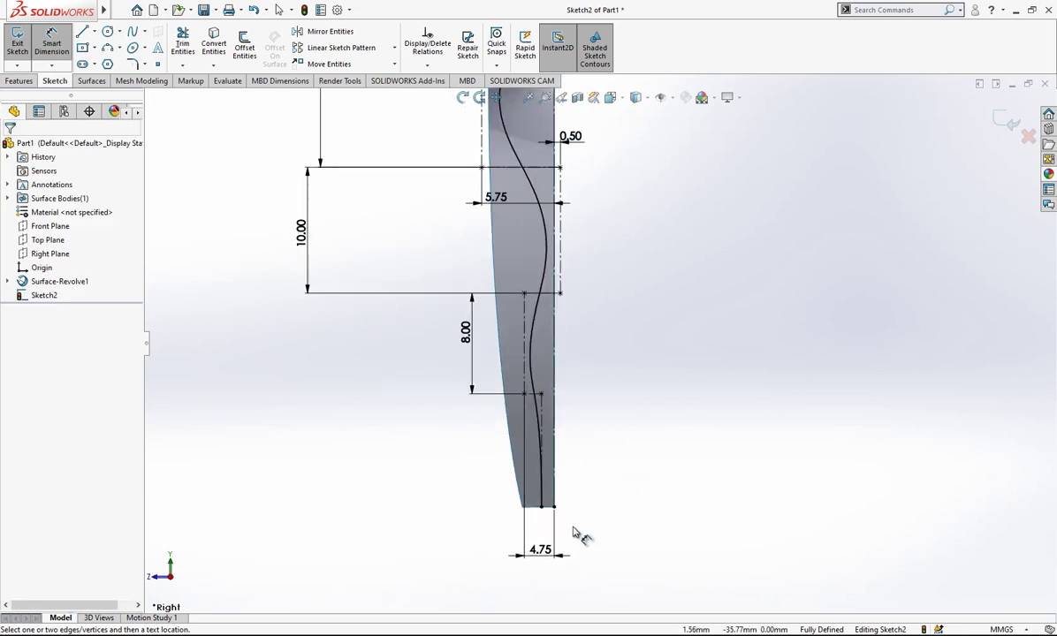
pyautogui.click(546, 429)
pyautogui.click(617, 442)
pyautogui.scroll(1, 628, 455)
pyautogui.scroll(4, 629, 442)
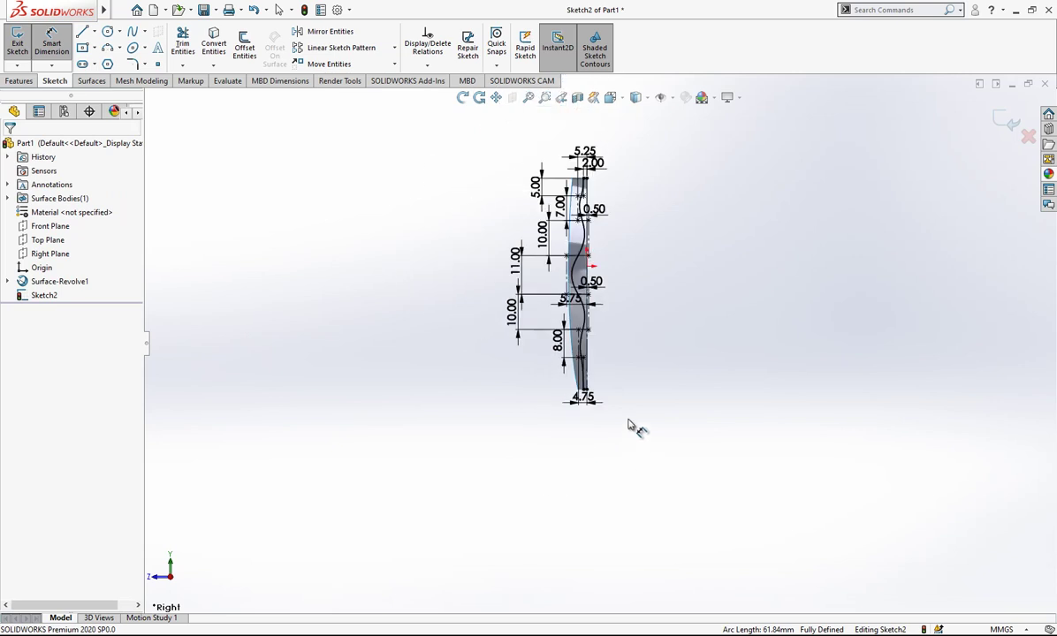
# - Delete the 7 mm control segment's doubled 5.25 mm dimension and move the segment outward to about 5.4 mm from the centerline
pyautogui.scroll(-3, 623, 230)
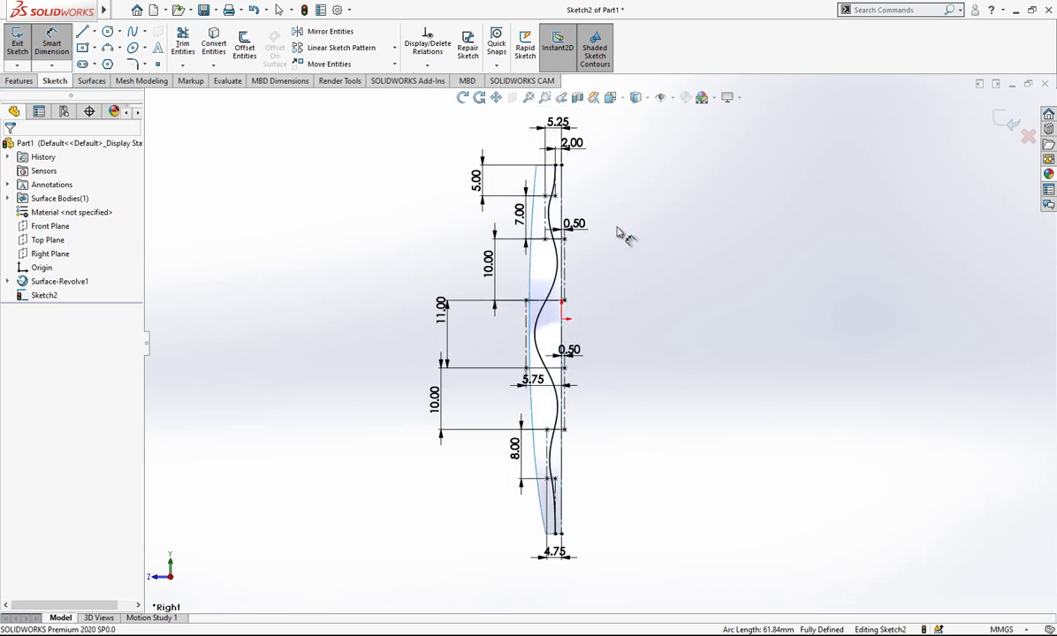
pyautogui.scroll(-1, 593, 166)
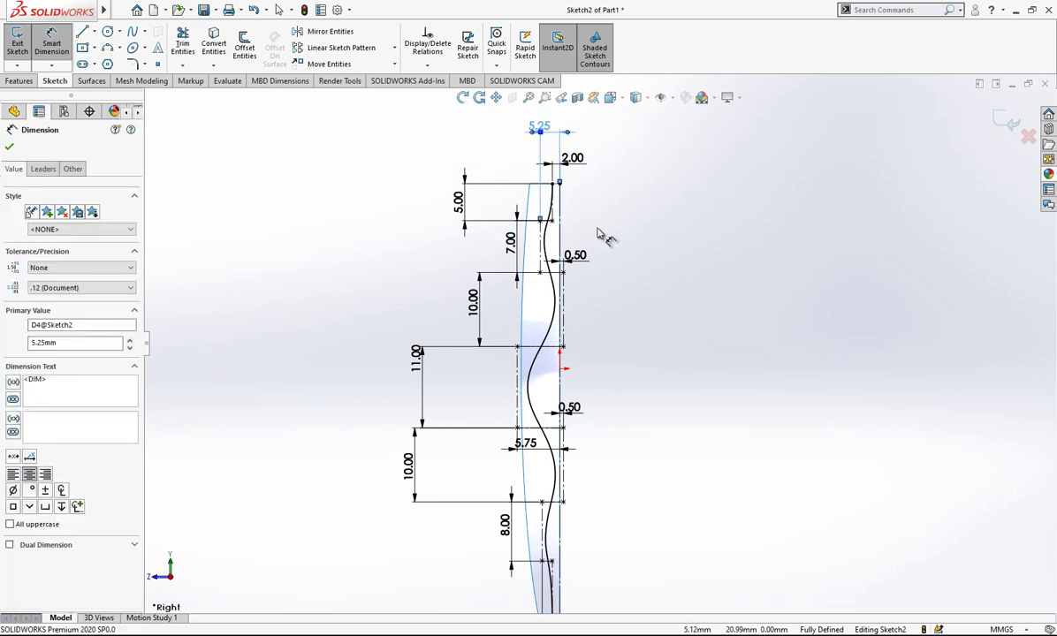
pyautogui.scroll(-2, 604, 231)
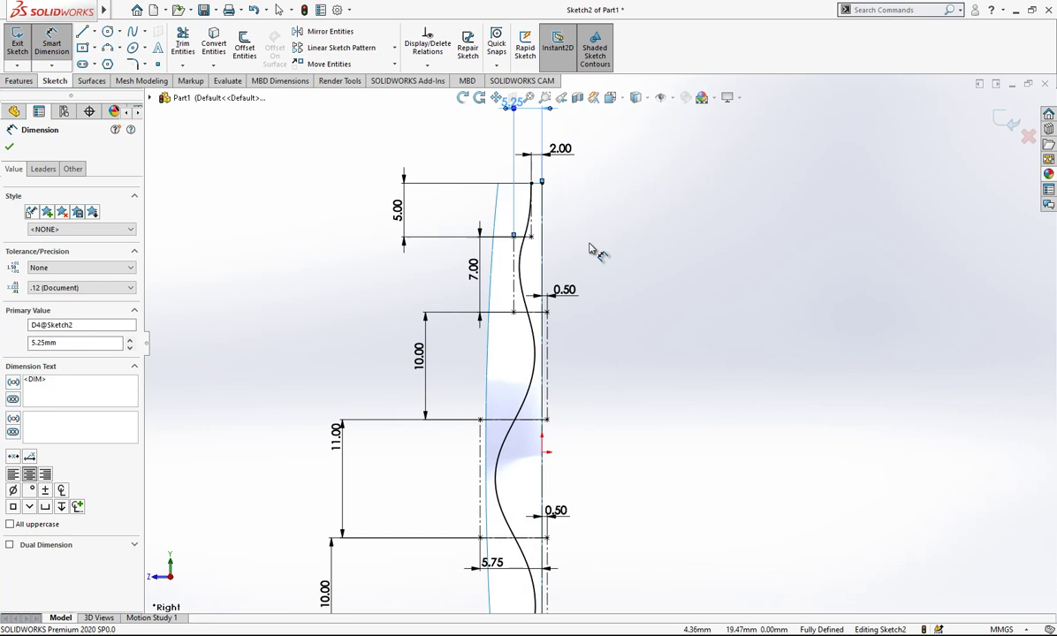
pyautogui.scroll(1, 592, 258)
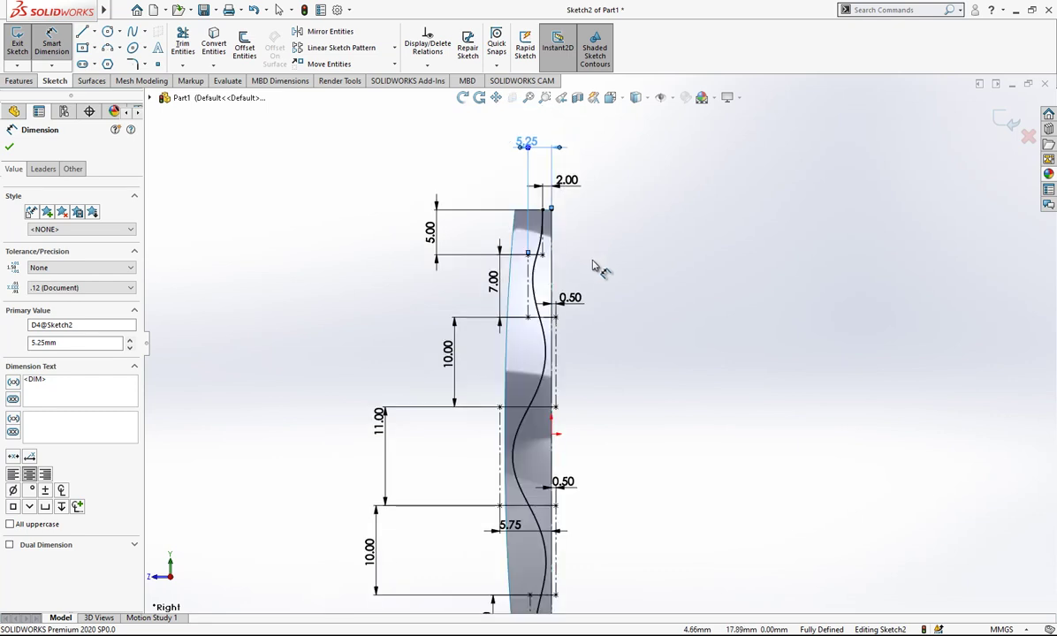
pyautogui.scroll(1, 580, 246)
pyautogui.scroll(-2, 566, 238)
pyautogui.moveTo(533, 160); pyautogui.dragTo(496, 146)
pyautogui.press('Delete')
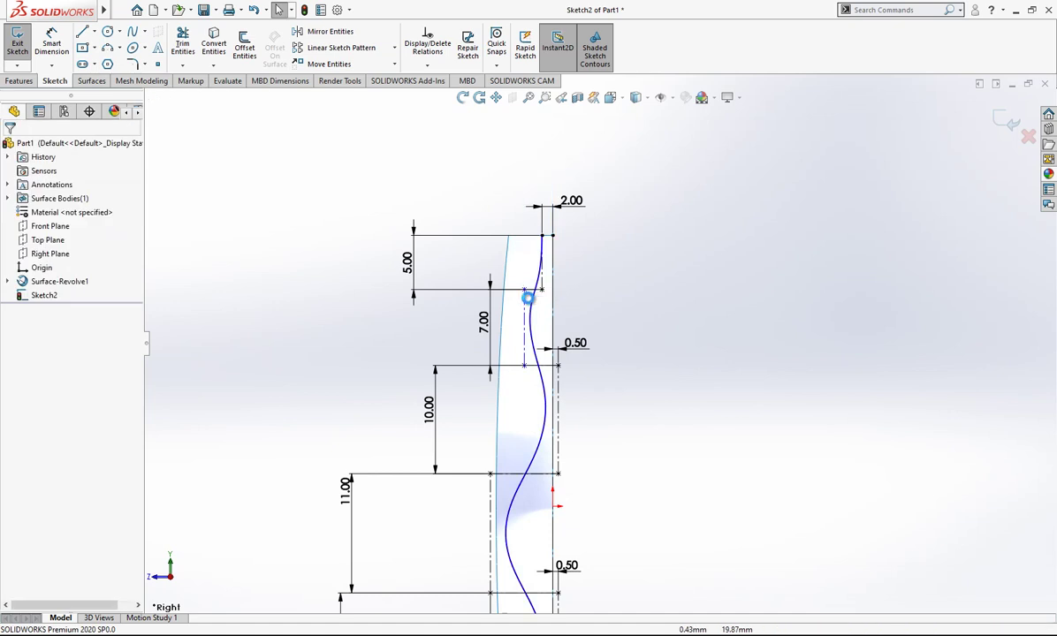
pyautogui.moveTo(527, 294); pyautogui.dragTo(495, 298)
pyautogui.click(432, 296)
# - Try to dimension the 7 mm control segment 5.25 mm from the upper 5 mm control segment, and delete that dimension
pyautogui.moveTo(440, 274); pyautogui.dragTo(441, 223, button='right')
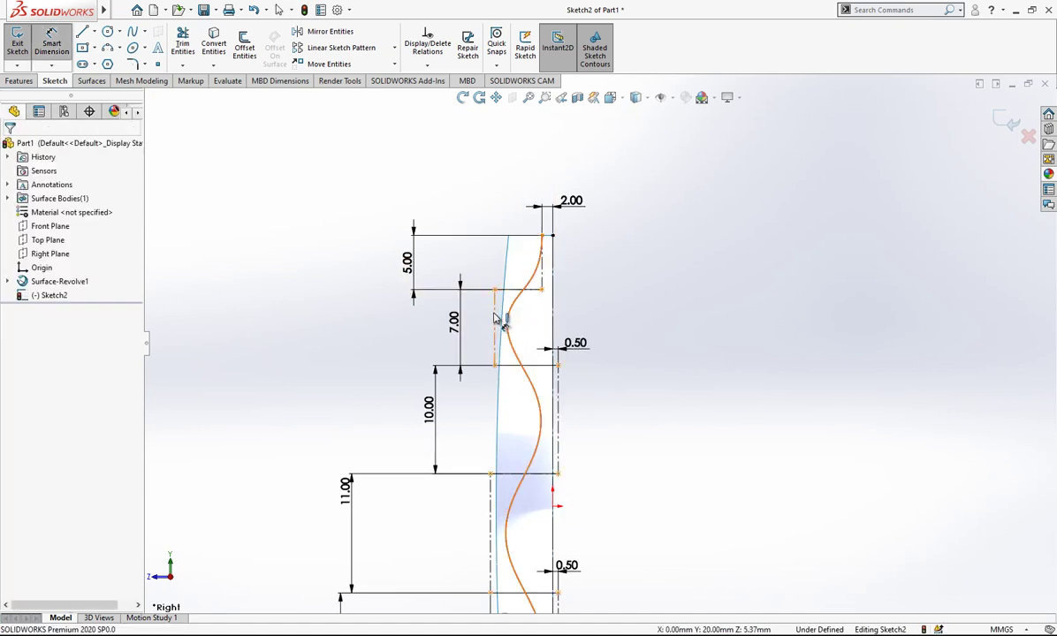
pyautogui.click(496, 321)
pyautogui.click(542, 276)
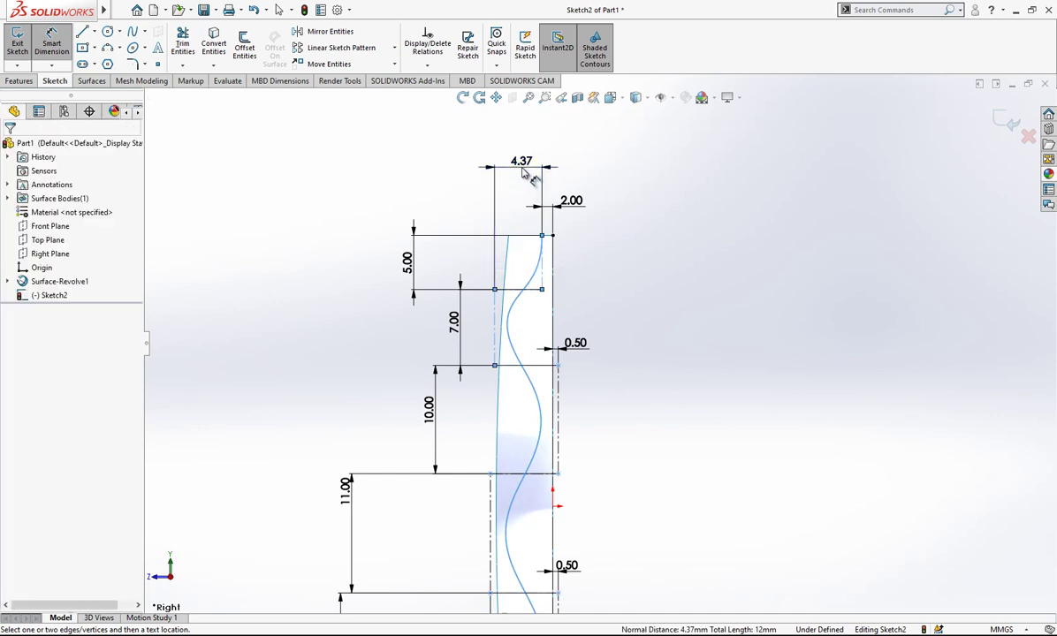
pyautogui.click(524, 174)
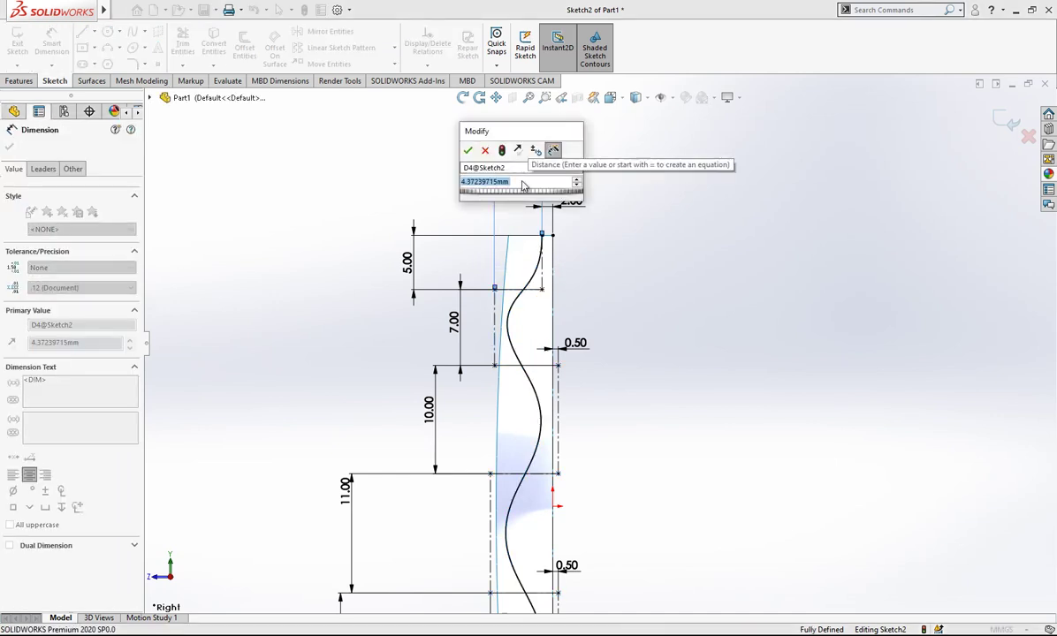
pyautogui.write('5.25')
pyautogui.press('Return')
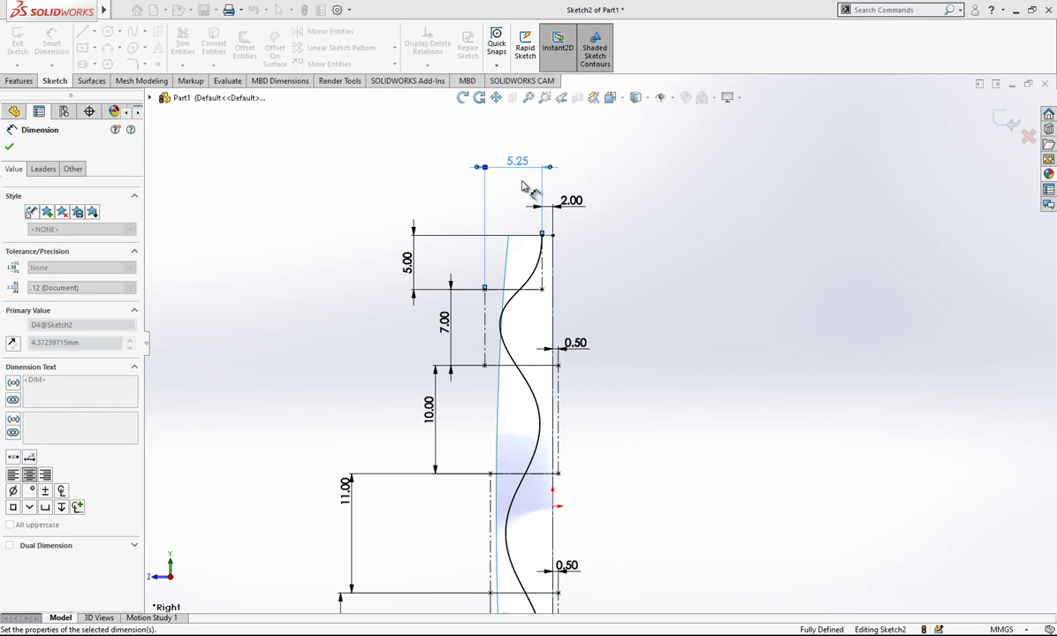
pyautogui.press('Escape')
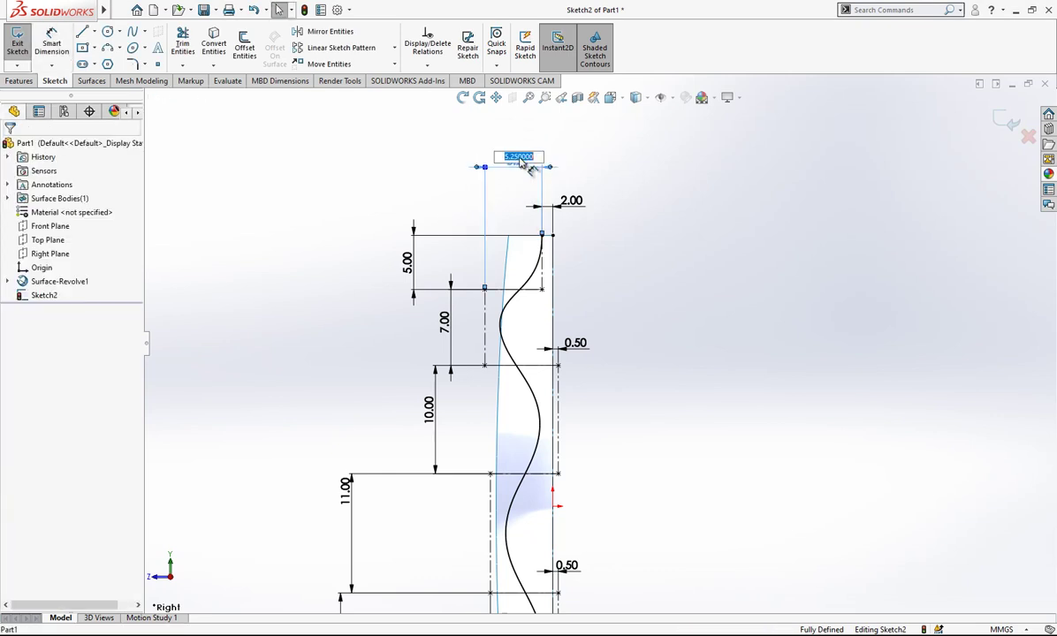
pyautogui.click(518, 163)
pyautogui.press('Delete')
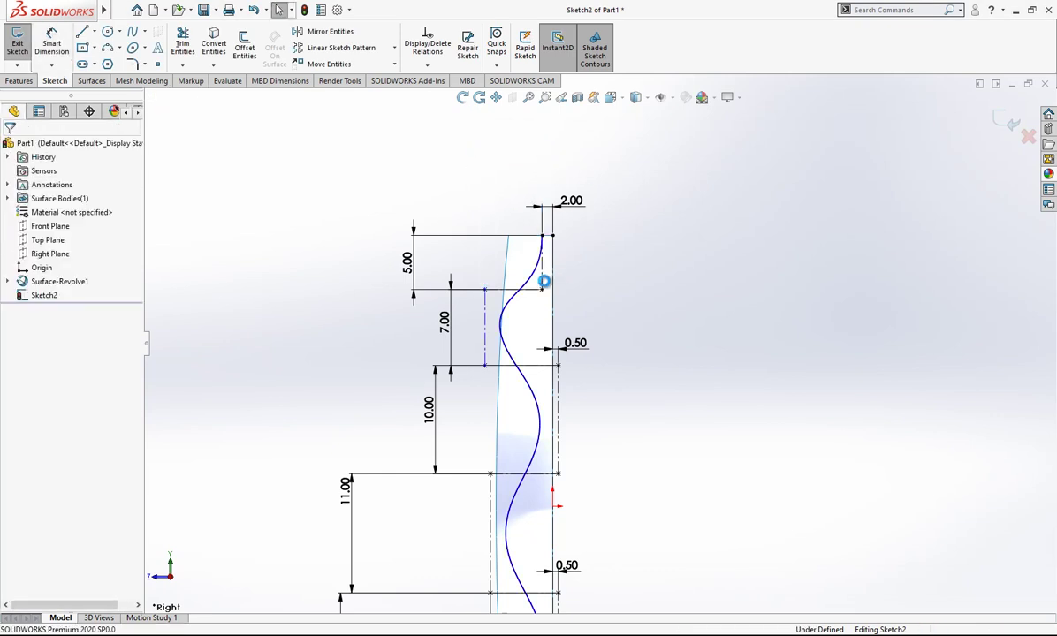
# - Dimension the 7 mm control segment's distance from the centerline as 5.25 mm
pyautogui.scroll(-2, 583, 320)
pyautogui.moveTo(581, 305); pyautogui.dragTo(578, 263, button='right')
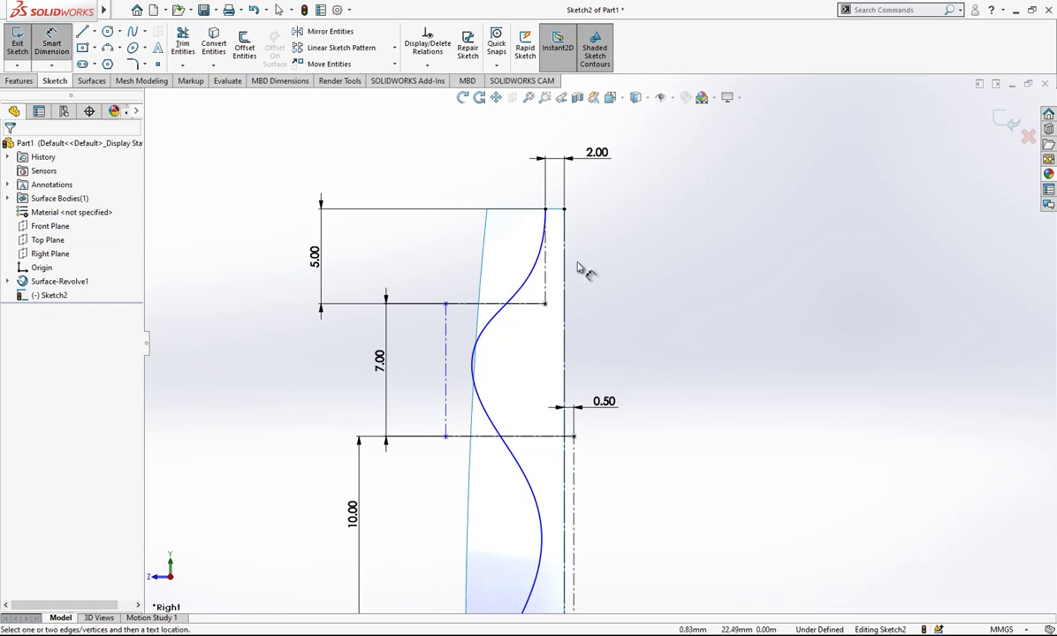
pyautogui.click(565, 288)
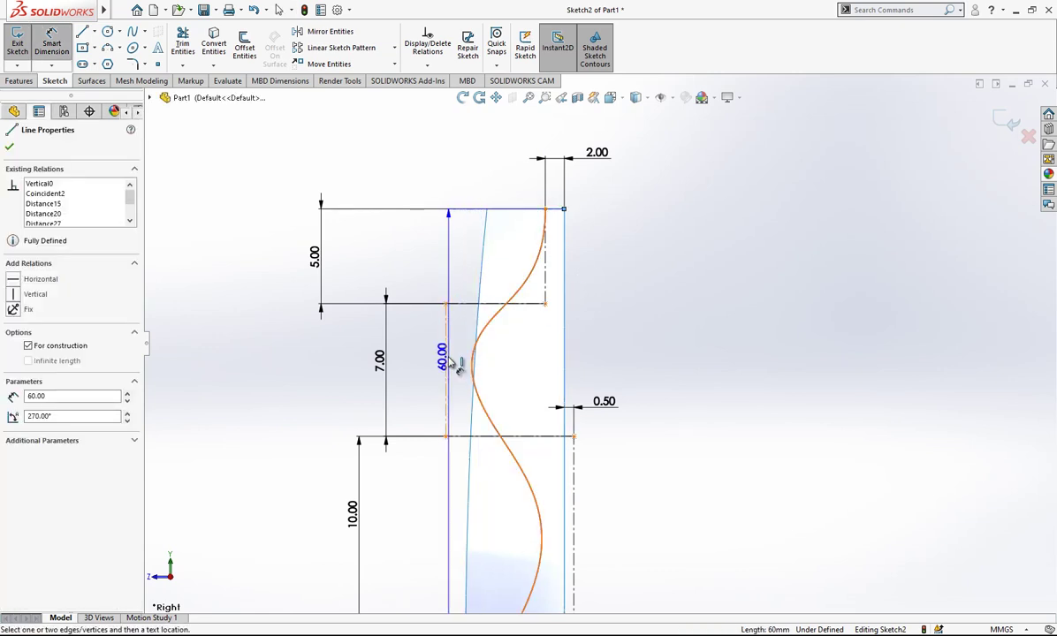
pyautogui.click(550, 125)
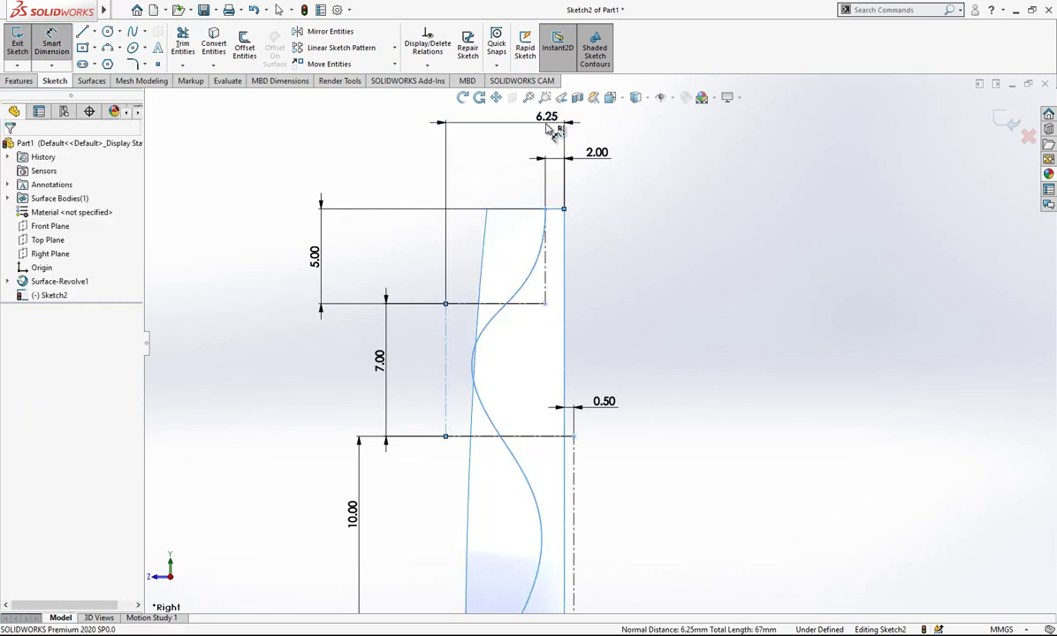
pyautogui.write('5.25')
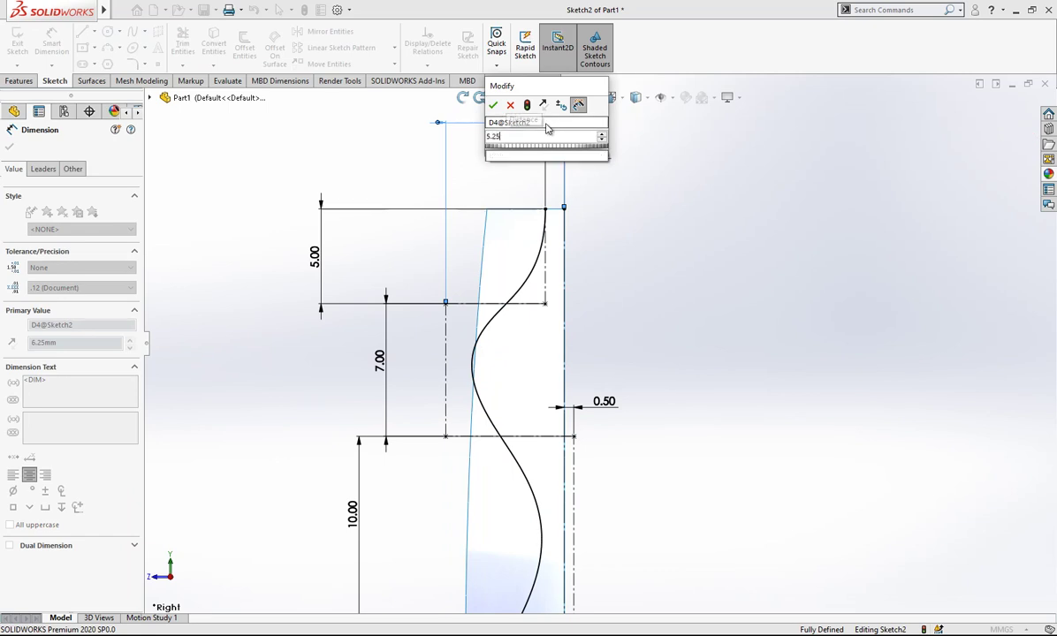
pyautogui.press('Return')
pyautogui.click(651, 263)
# - Move the lower 10 mm vertical dimension closer to the wavy spline
pyautogui.scroll(5, 651, 265)
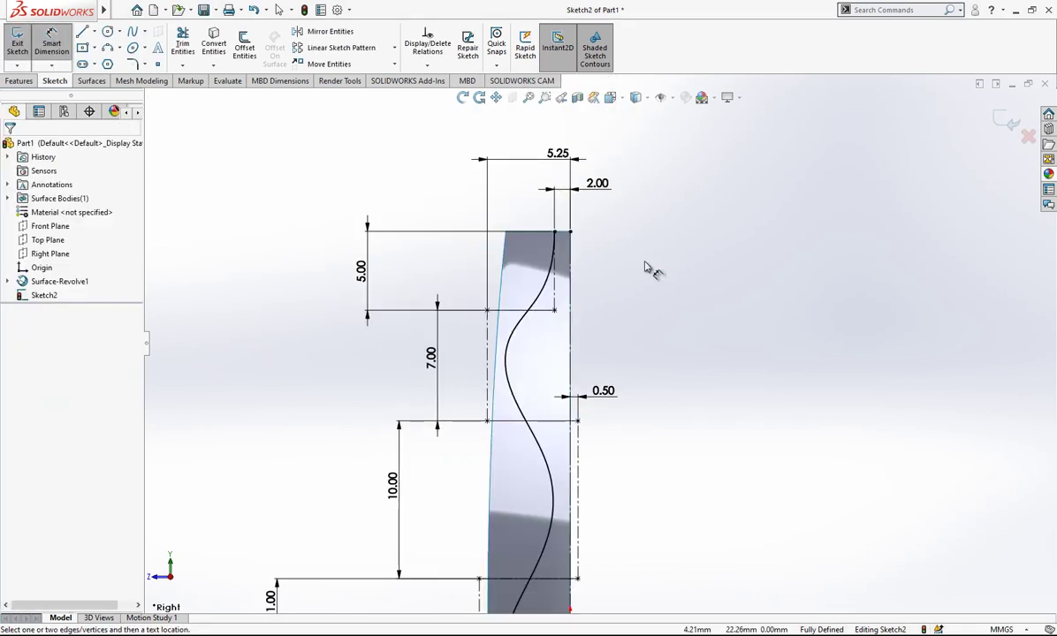
pyautogui.scroll(1, 642, 381)
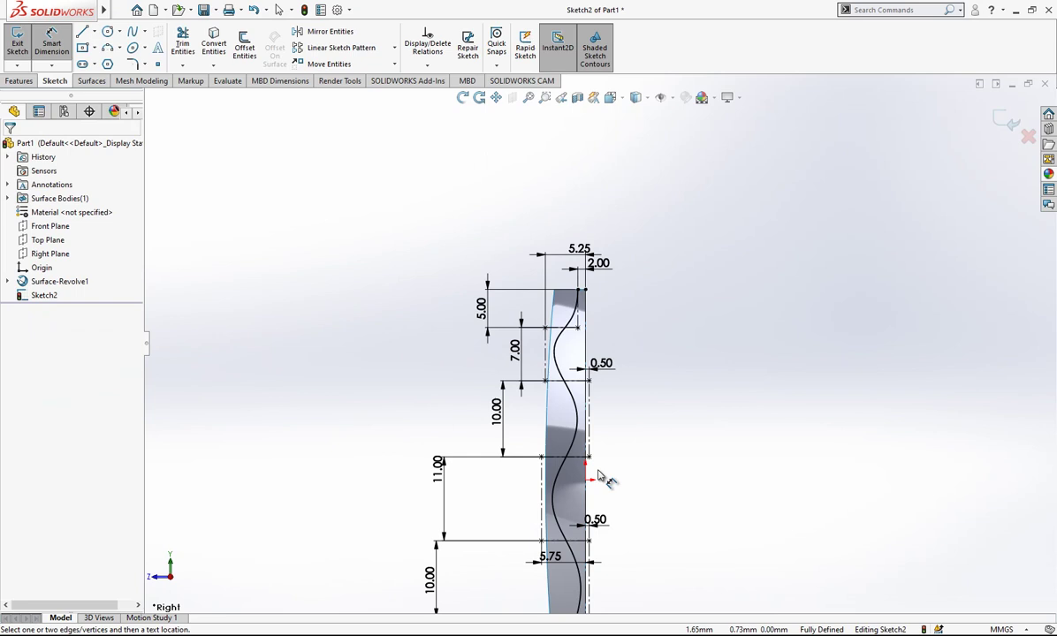
pyautogui.scroll(-1, 602, 401)
pyautogui.scroll(2, 628, 380)
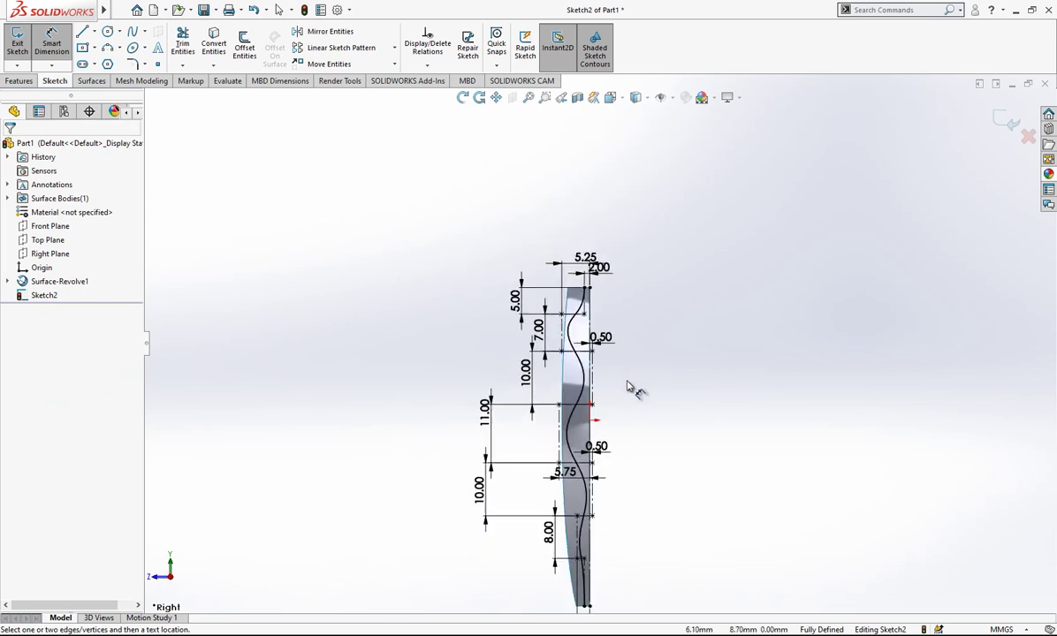
pyautogui.scroll(-1, 602, 422)
pyautogui.scroll(1, 505, 505)
pyautogui.moveTo(459, 491); pyautogui.dragTo(485, 491)
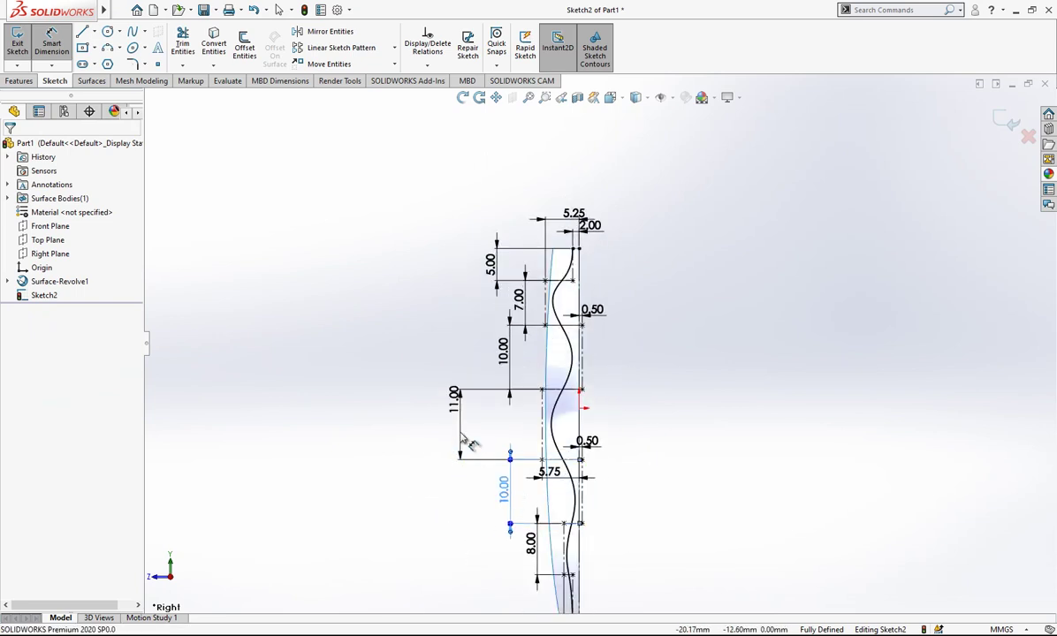
# - Delete the 8 mm control segment's doubled 4.75 mm dimension and move the segment outward to about 5.1 mm from the centerline
pyautogui.scroll(-3, 459, 416)
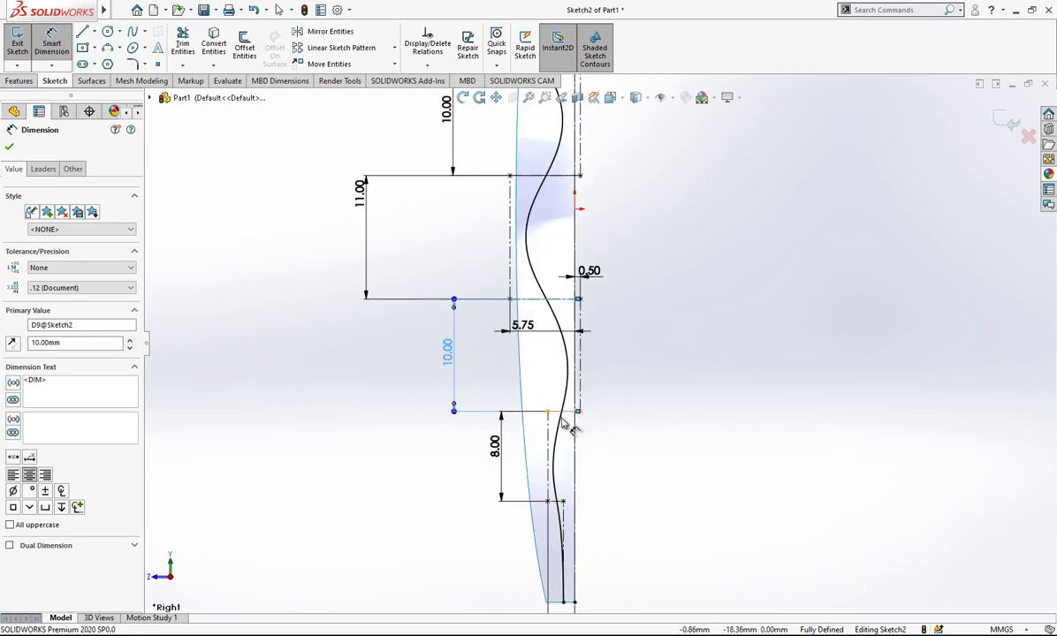
pyautogui.press('Escape')
pyautogui.click(546, 414)
pyautogui.scroll(2, 583, 380)
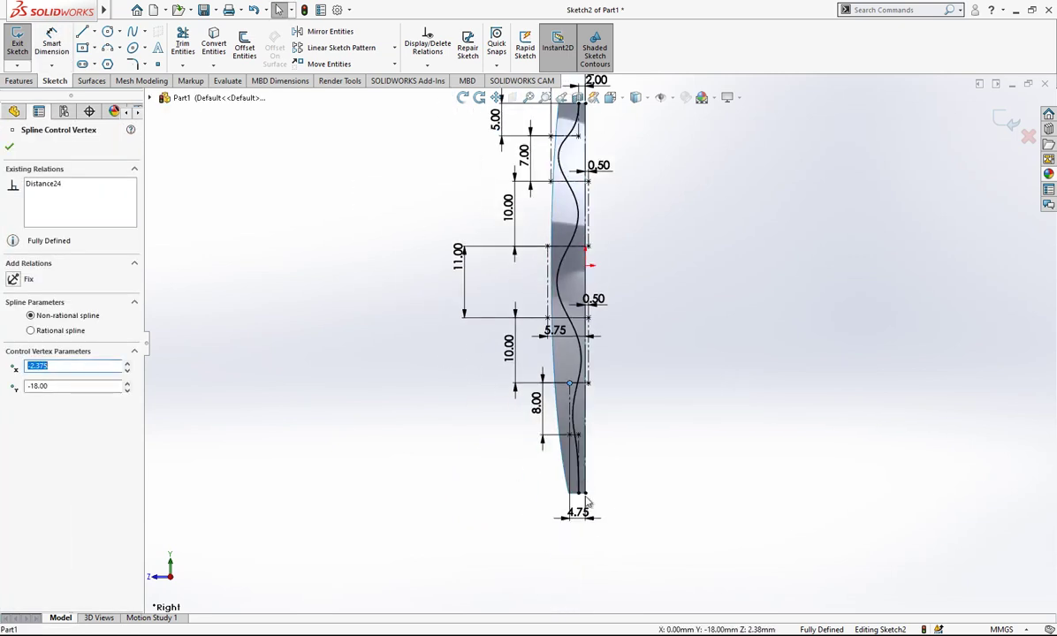
pyautogui.press('Escape')
pyautogui.click(624, 376)
pyautogui.scroll(-2, 619, 381)
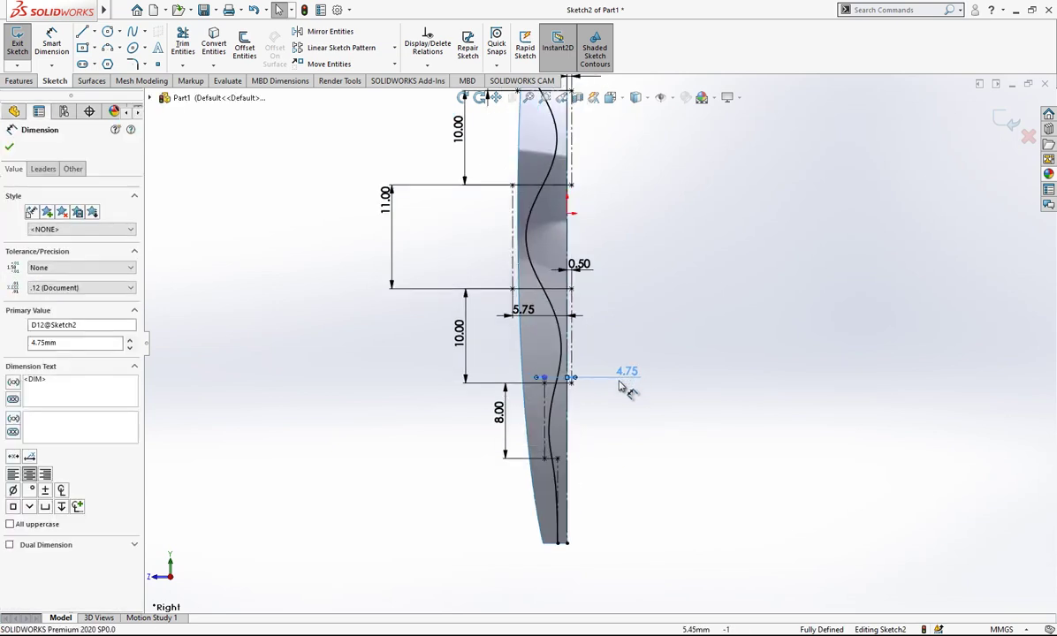
pyautogui.moveTo(614, 427); pyautogui.dragTo(610, 449)
pyautogui.scroll(-3, 585, 429)
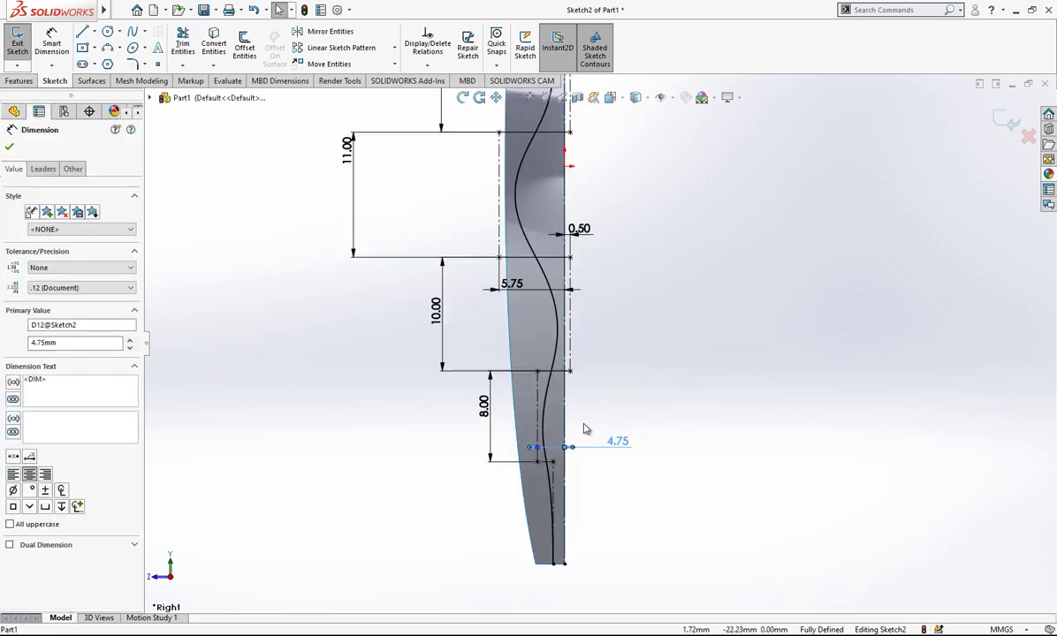
pyautogui.press('Delete')
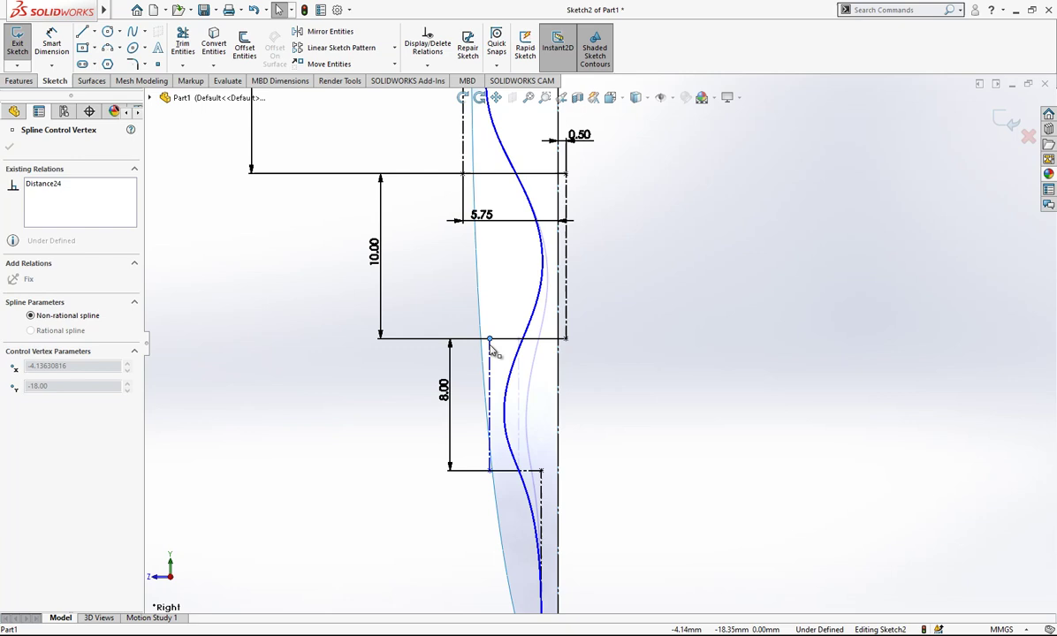
pyautogui.moveTo(492, 347); pyautogui.dragTo(473, 344)
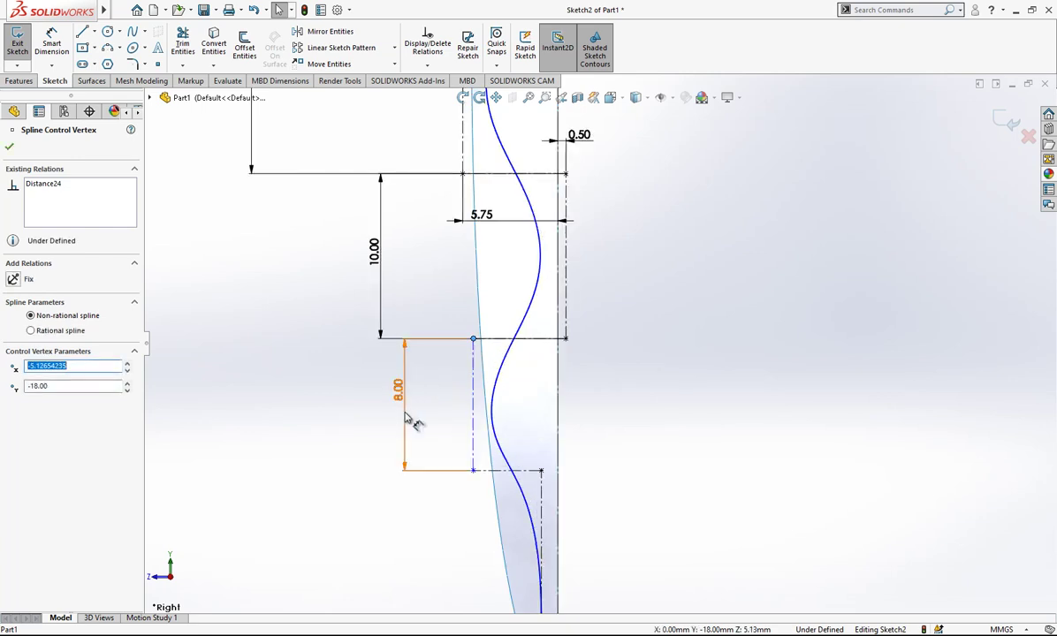
# - Try a doubled 5.25 mm dimension between the 8 mm control segment and the centerline, and delete it
pyautogui.scroll(2, 419, 410)
pyautogui.moveTo(388, 464); pyautogui.dragTo(391, 426, button='right')
pyautogui.click(512, 389)
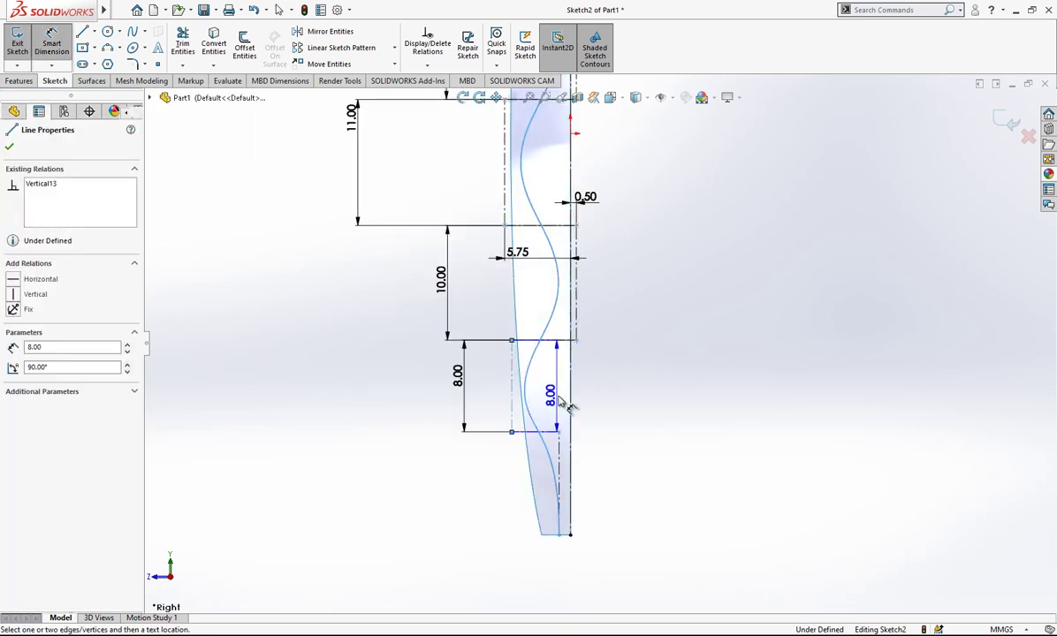
pyautogui.click(570, 412)
pyautogui.click(584, 579)
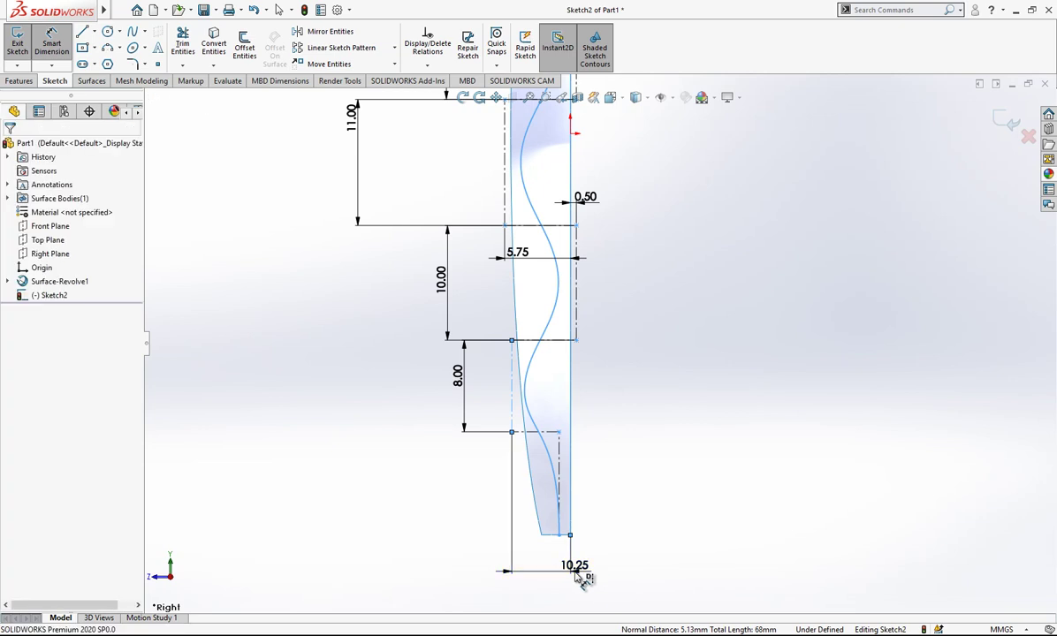
pyautogui.write('4.7')
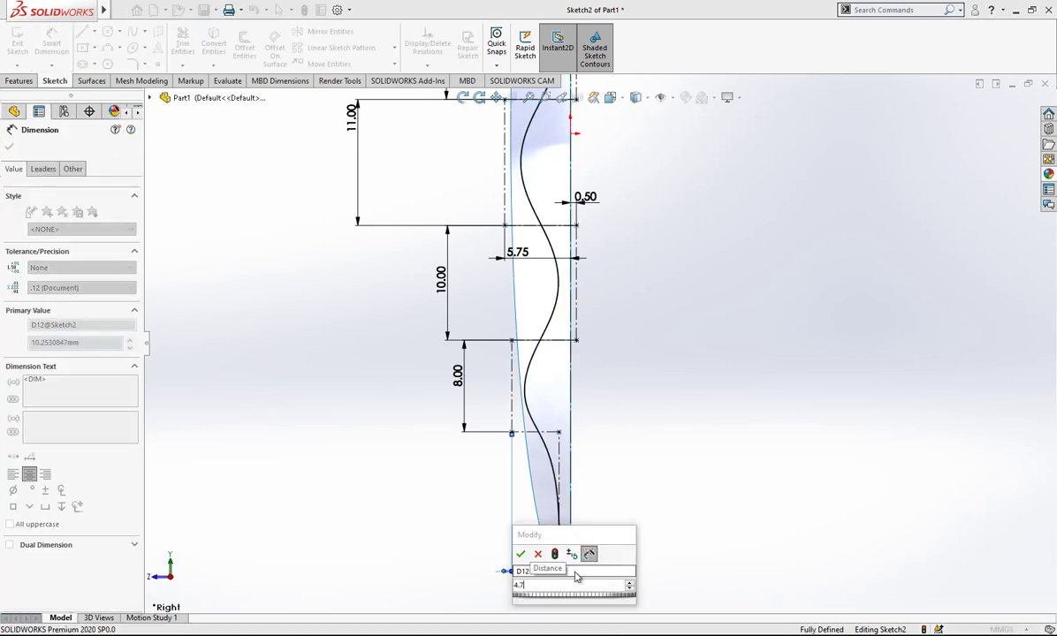
pyautogui.write('5')
pyautogui.press('Return')
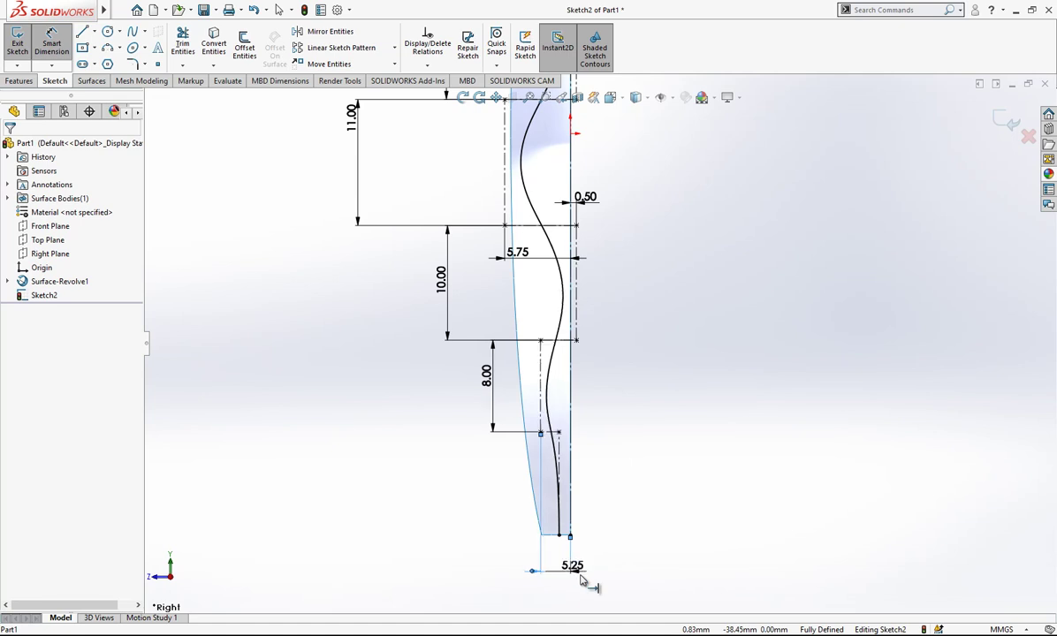
pyautogui.moveTo(573, 569); pyautogui.dragTo(656, 404)
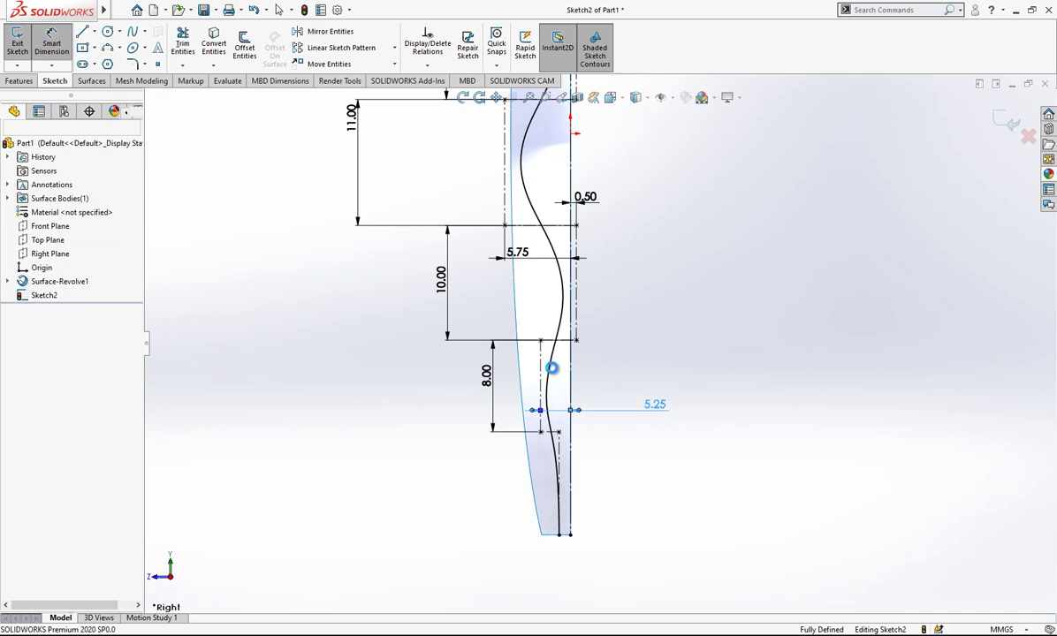
pyautogui.press('Delete')
# - Move the 8 mm control segment outward to about 5 mm from the centerline
pyautogui.scroll(-1, 542, 375)
pyautogui.press('Escape')
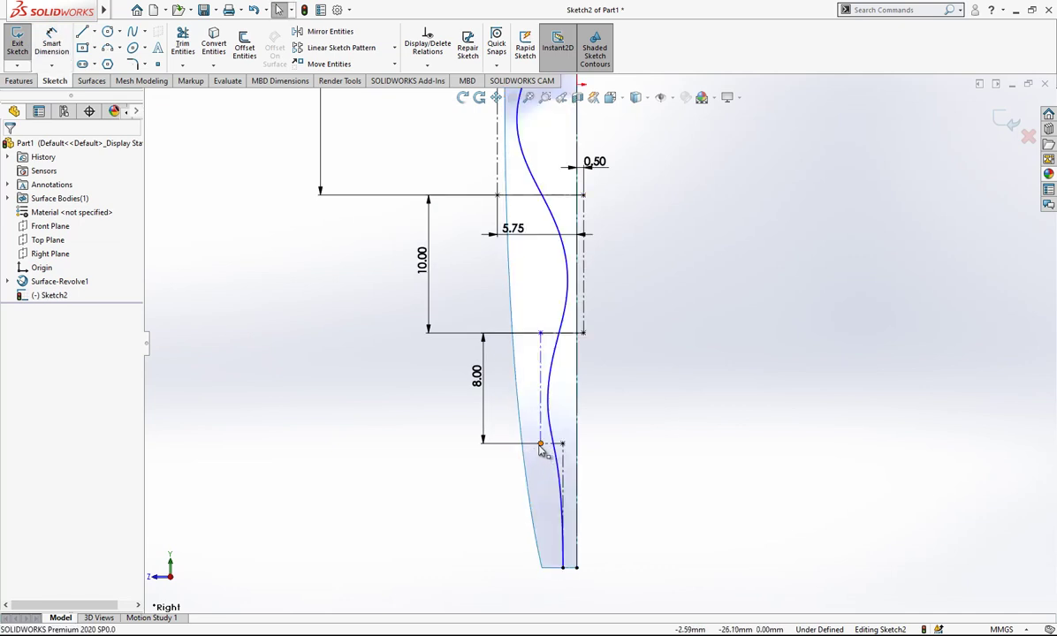
pyautogui.moveTo(540, 445); pyautogui.dragTo(508, 444)
pyautogui.scroll(1, 521, 462)
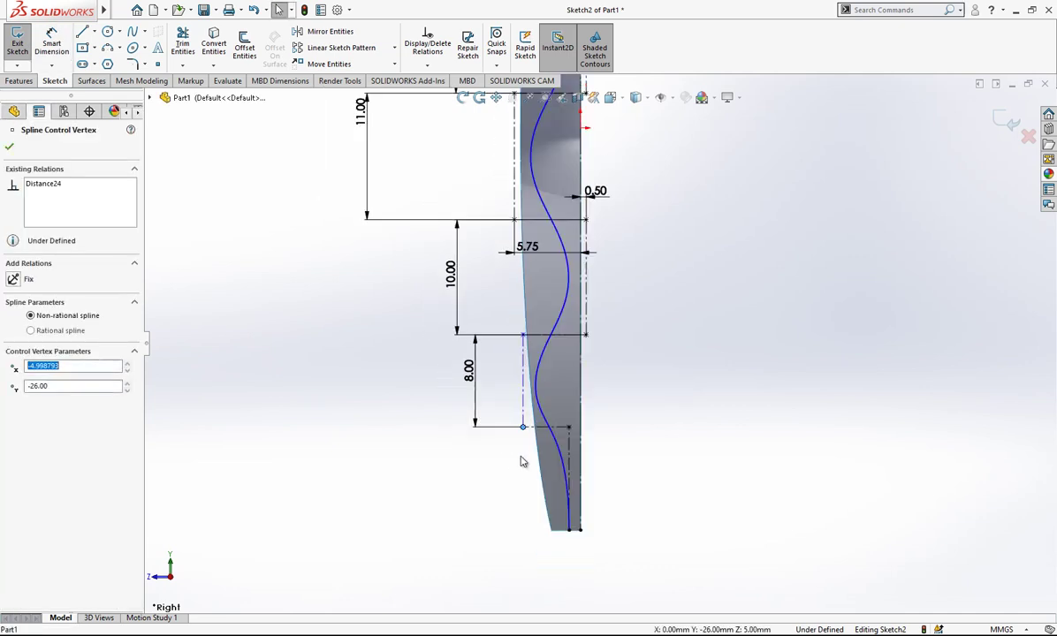
pyautogui.click(724, 361)
# - Dimension the 8 mm control segment 4.75 mm from the centerline and close the spline sketch
pyautogui.scroll(1, 725, 361)
pyautogui.scroll(-1, 724, 360)
pyautogui.scroll(3, 701, 354)
pyautogui.scroll(-2, 634, 199)
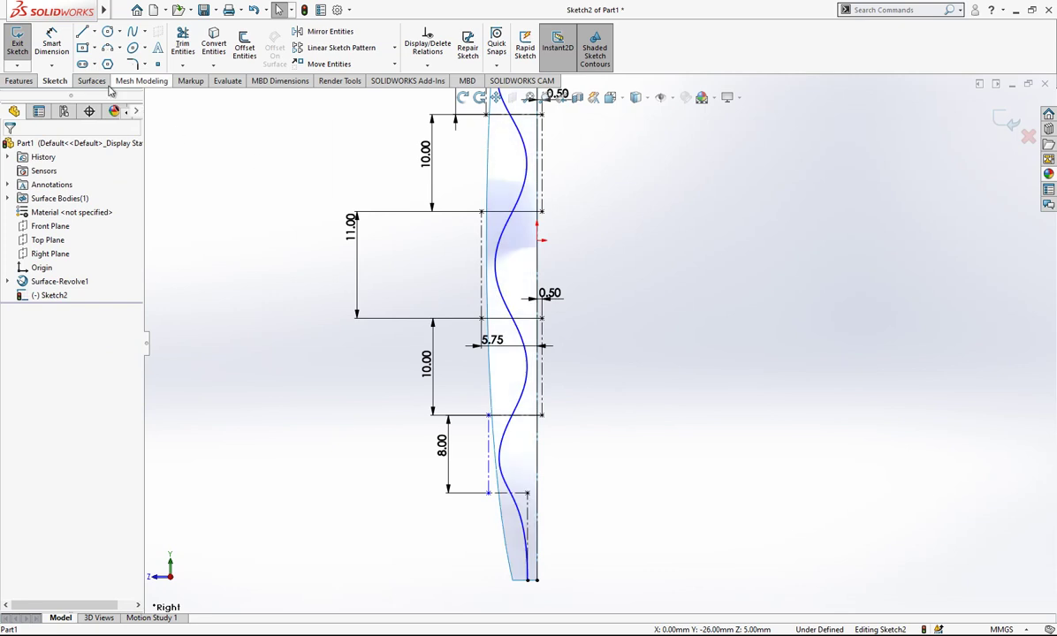
pyautogui.click(51, 44)
pyautogui.click(522, 449)
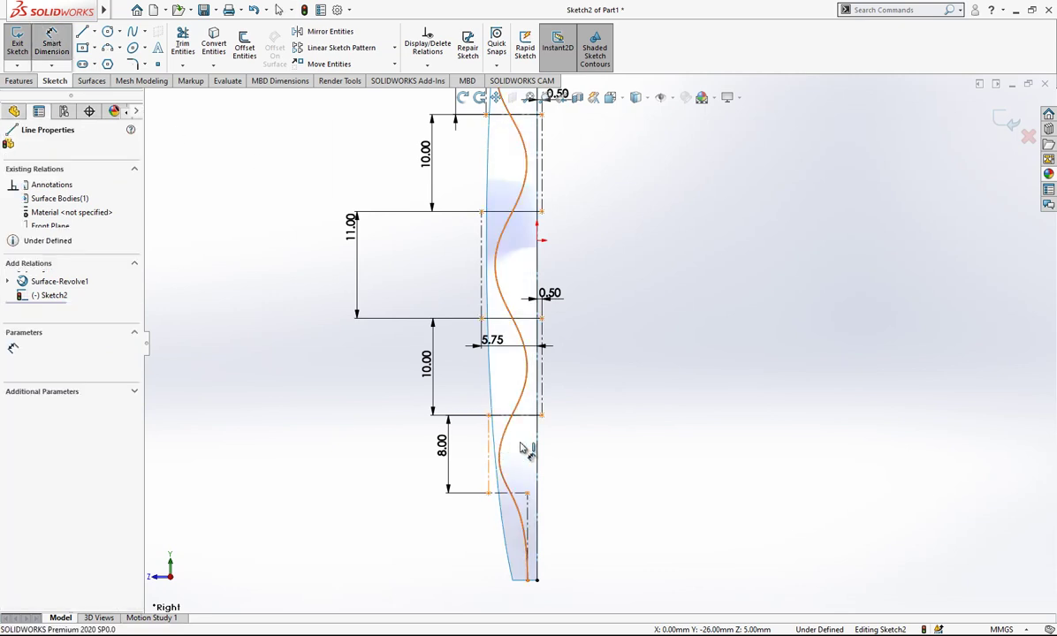
pyautogui.click(538, 449)
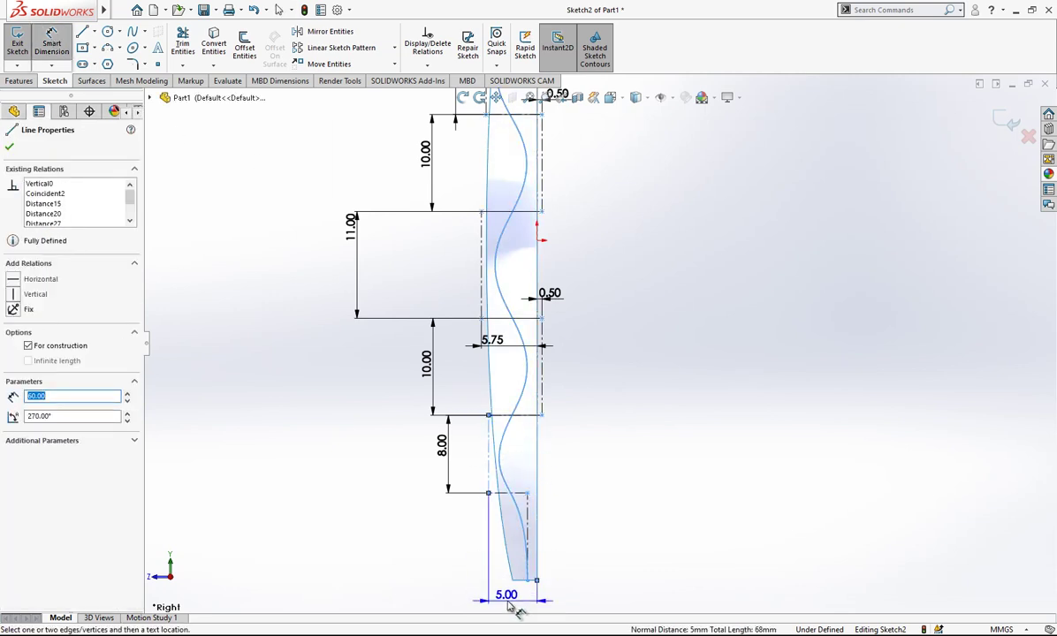
pyautogui.click(515, 607)
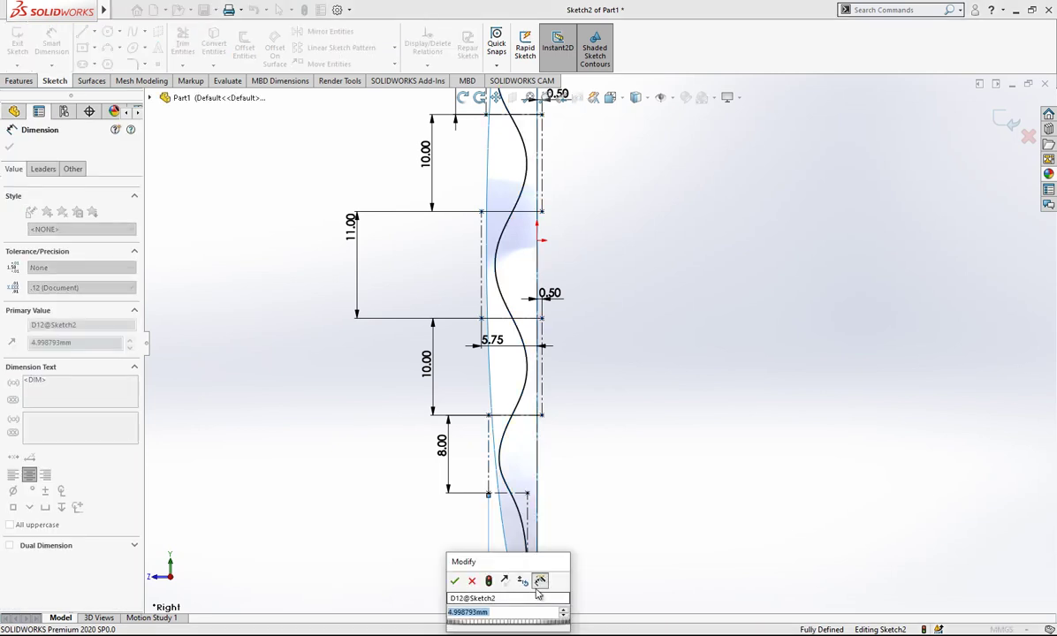
pyautogui.press('Return')
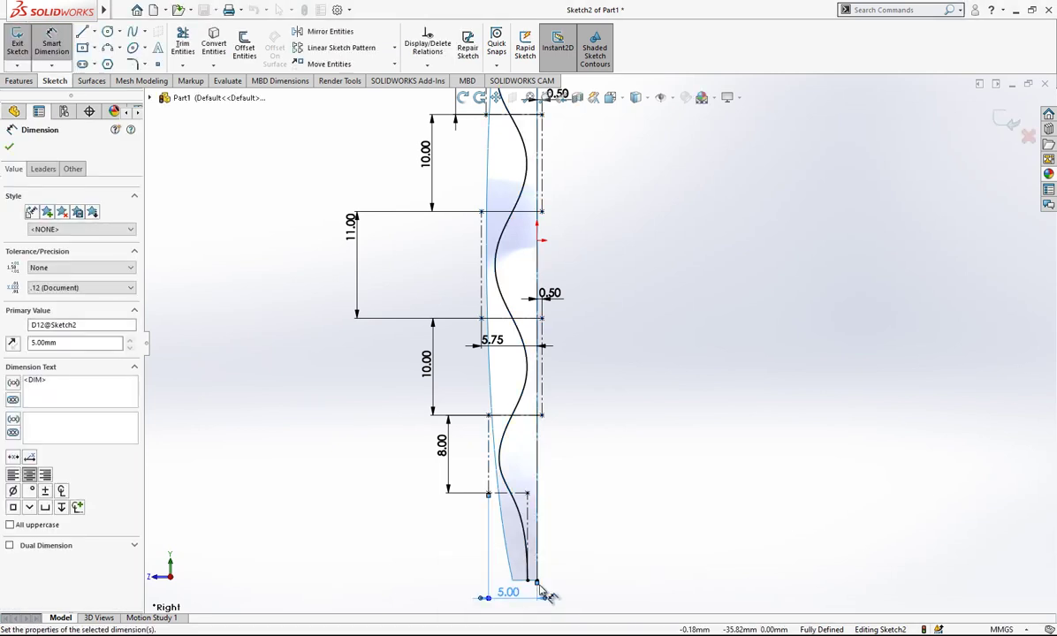
pyautogui.click(520, 601)
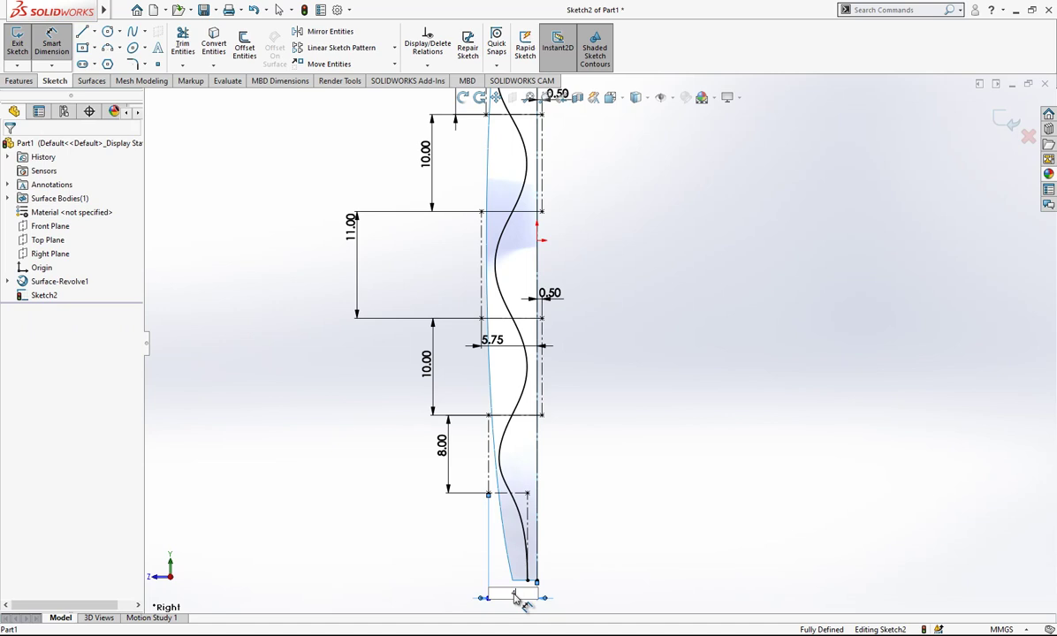
pyautogui.press('Return')
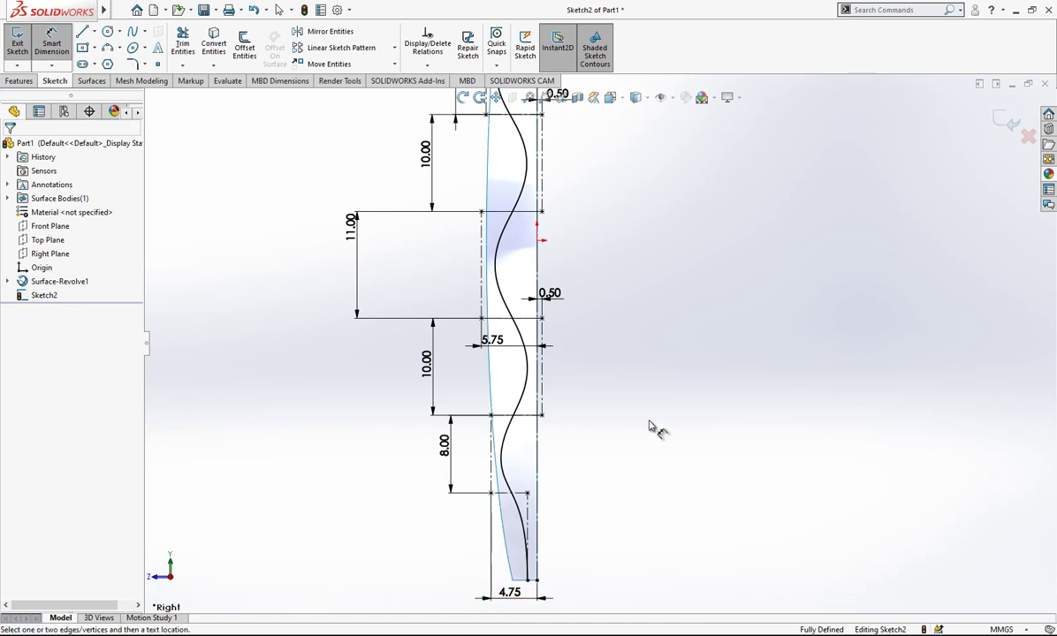
pyautogui.scroll(4, 649, 423)
pyautogui.scroll(-1, 584, 192)
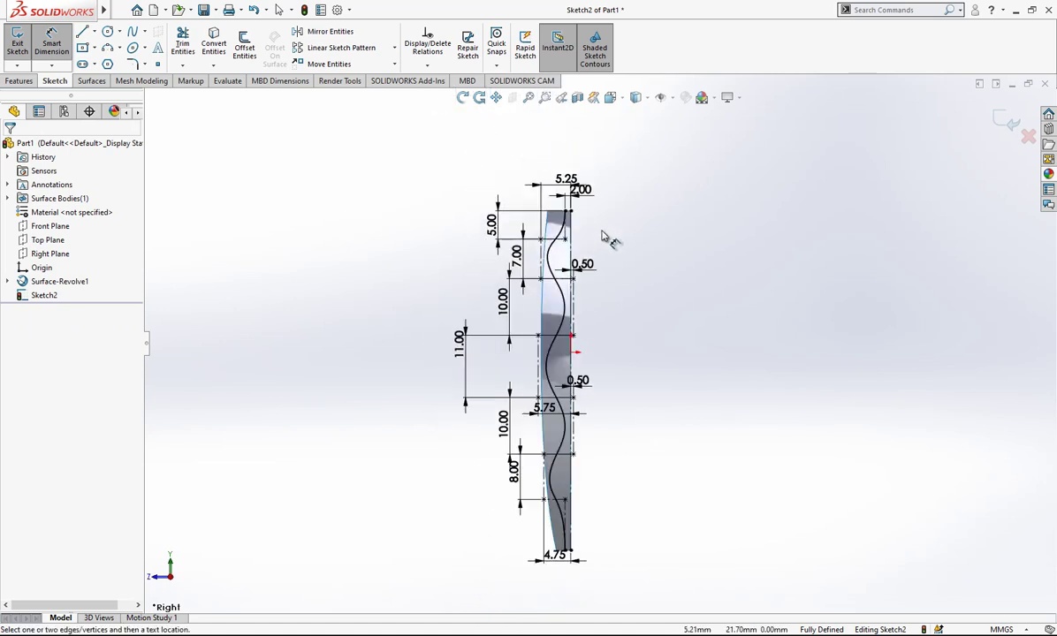
pyautogui.scroll(-2, 619, 265)
pyautogui.click(1005, 119)
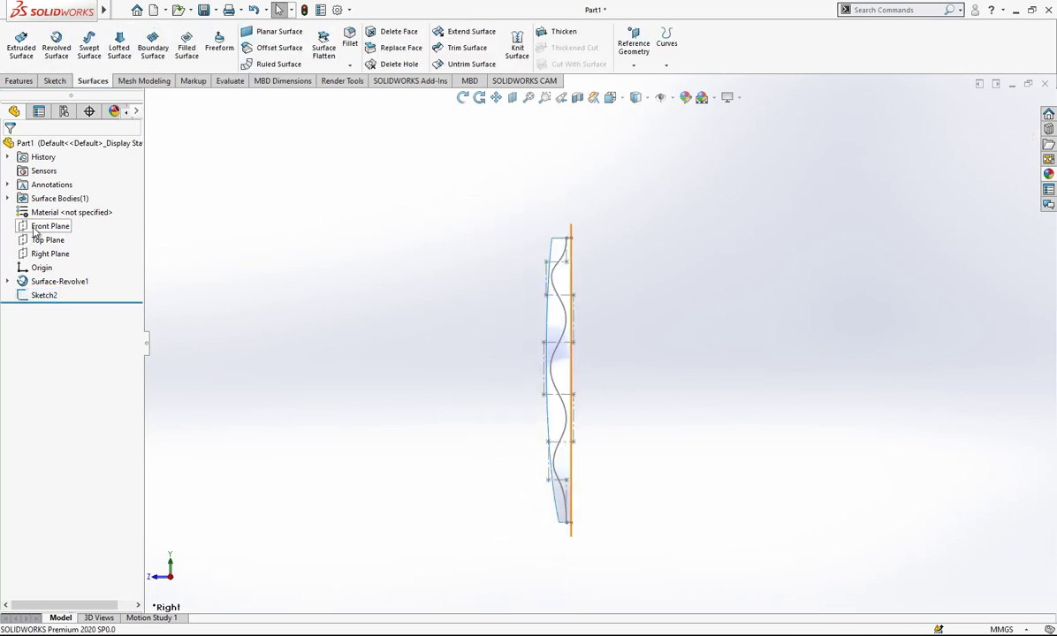
# - Start a new sketch on the Right Plane
pyautogui.click(49, 254)
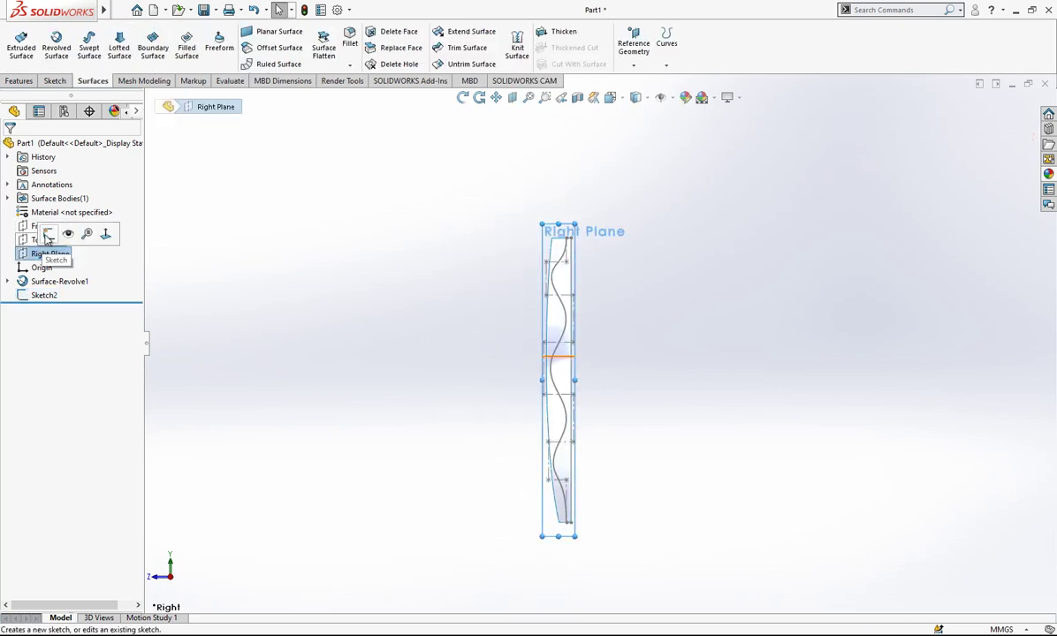
pyautogui.click(38, 233)
pyautogui.click(557, 277)
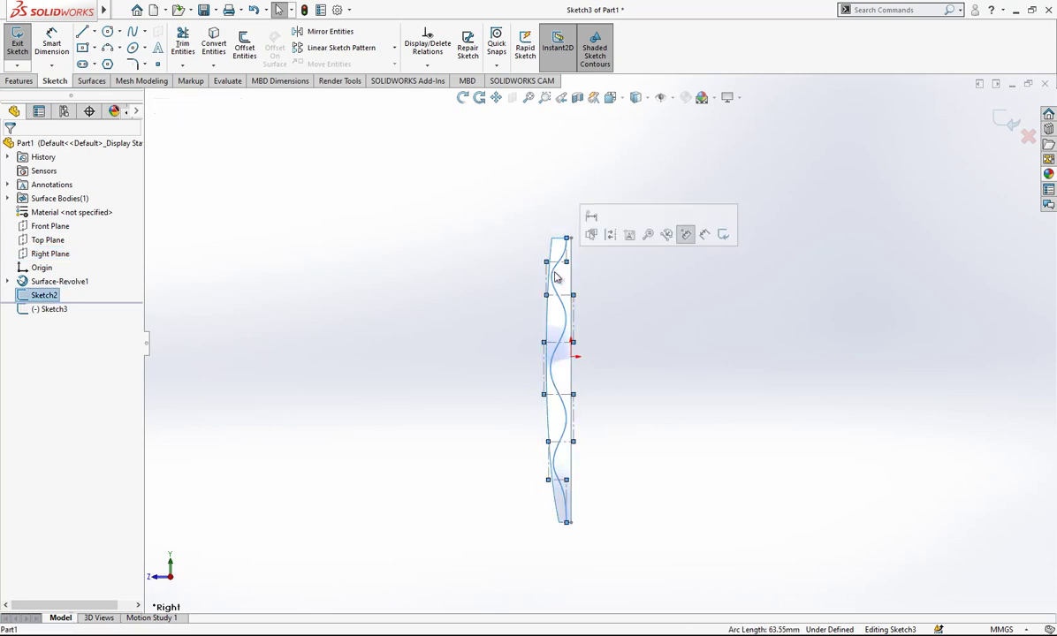
pyautogui.click(244, 48)
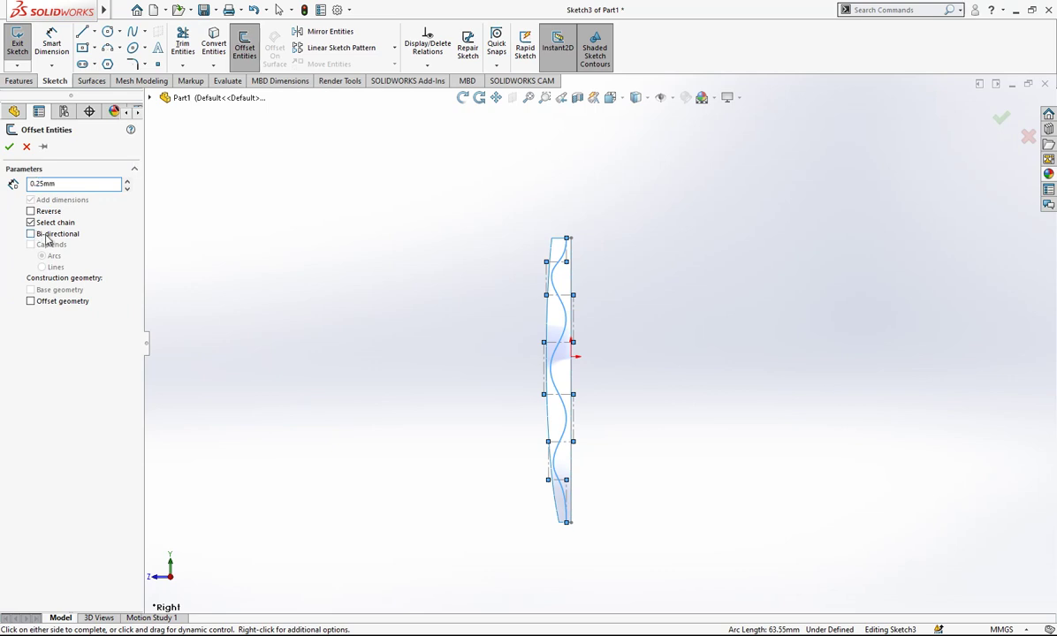
pyautogui.scroll(-3, 591, 279)
pyautogui.press('Escape')
# - Convert the wavy style spline into the new sketch and make the converted curve construction geometry
pyautogui.click(214, 46)
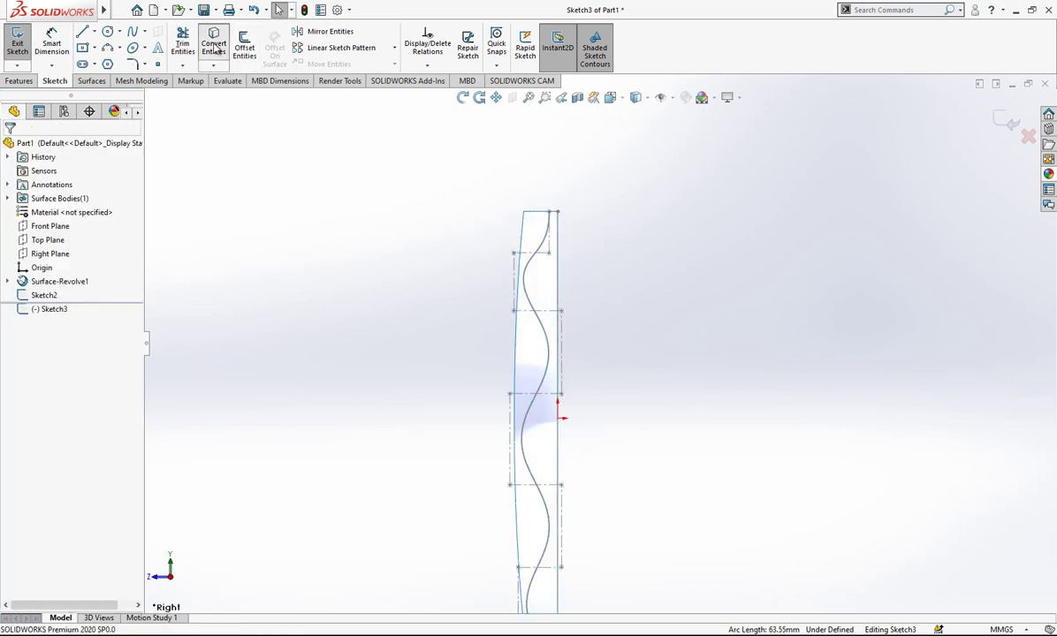
pyautogui.click(527, 272)
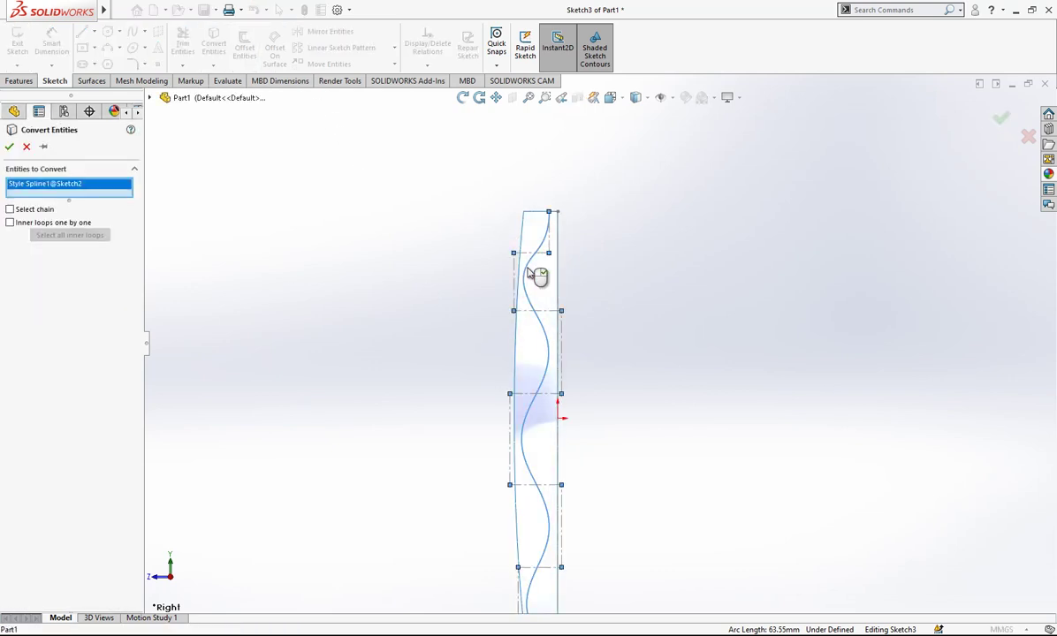
pyautogui.click(11, 148)
pyautogui.click(549, 266)
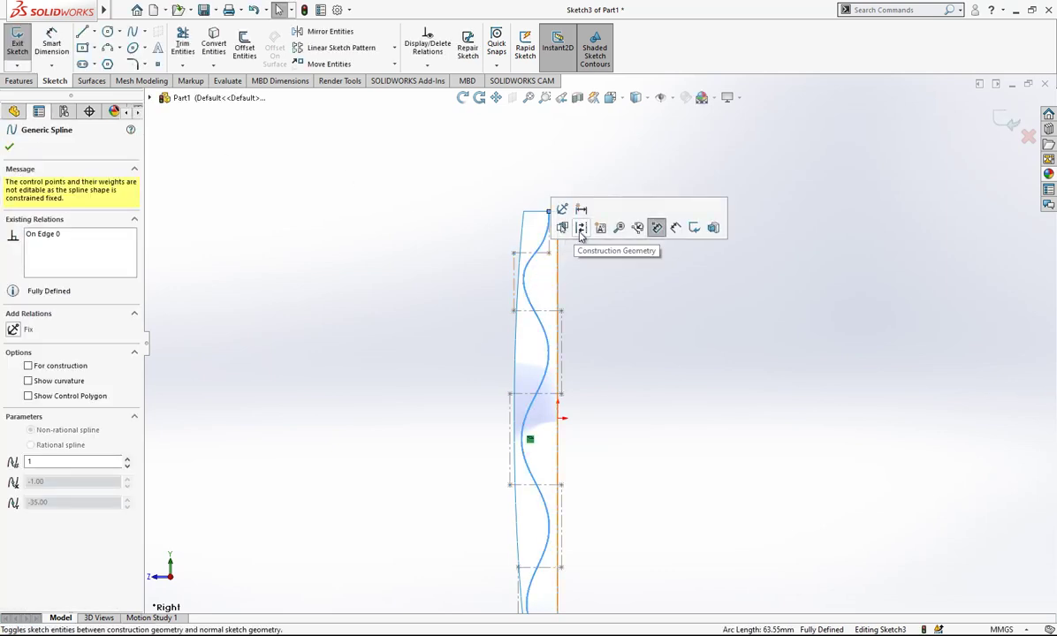
pyautogui.click(581, 232)
# - Offset the converted wavy spline 0.25 mm bi-directionally and close the sketch
pyautogui.click(542, 243)
pyautogui.click(245, 47)
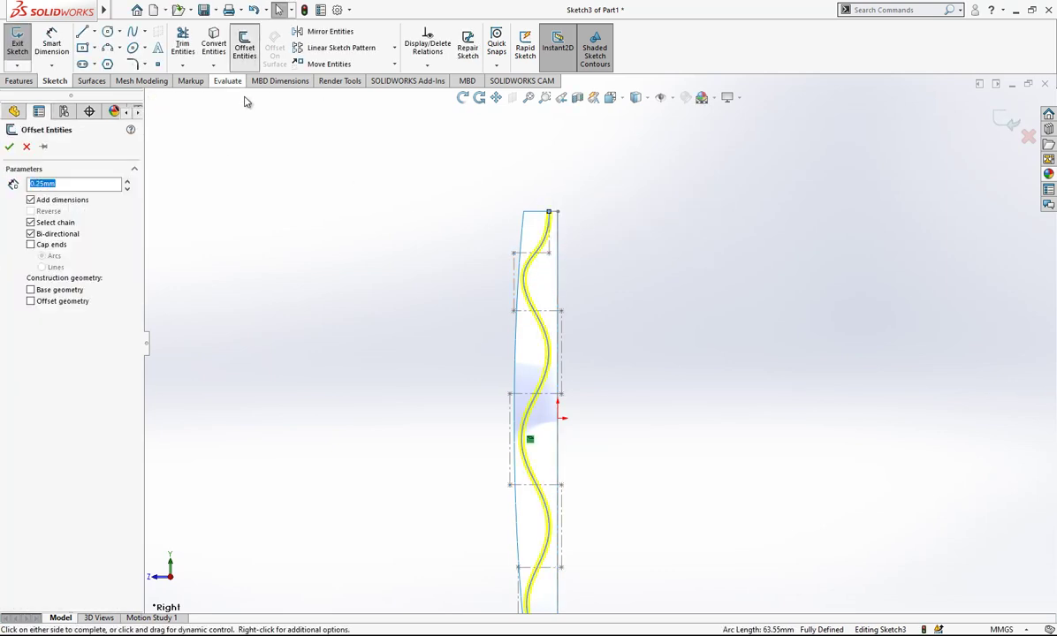
pyautogui.scroll(-5, 599, 300)
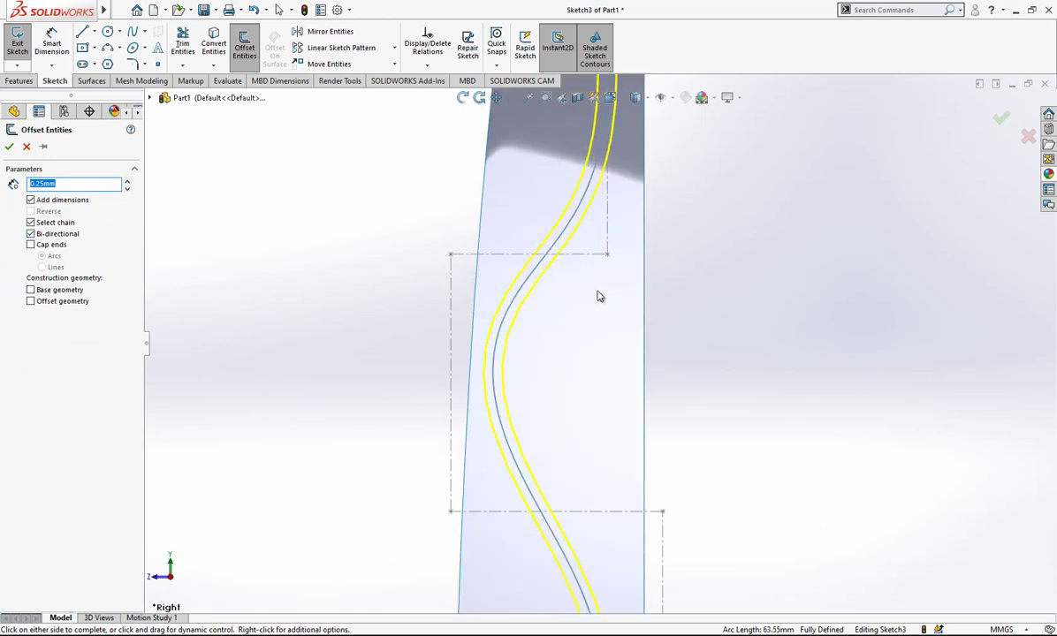
pyautogui.click(599, 299)
pyautogui.scroll(2, 623, 306)
pyautogui.scroll(9, 627, 311)
pyautogui.scroll(-6, 643, 522)
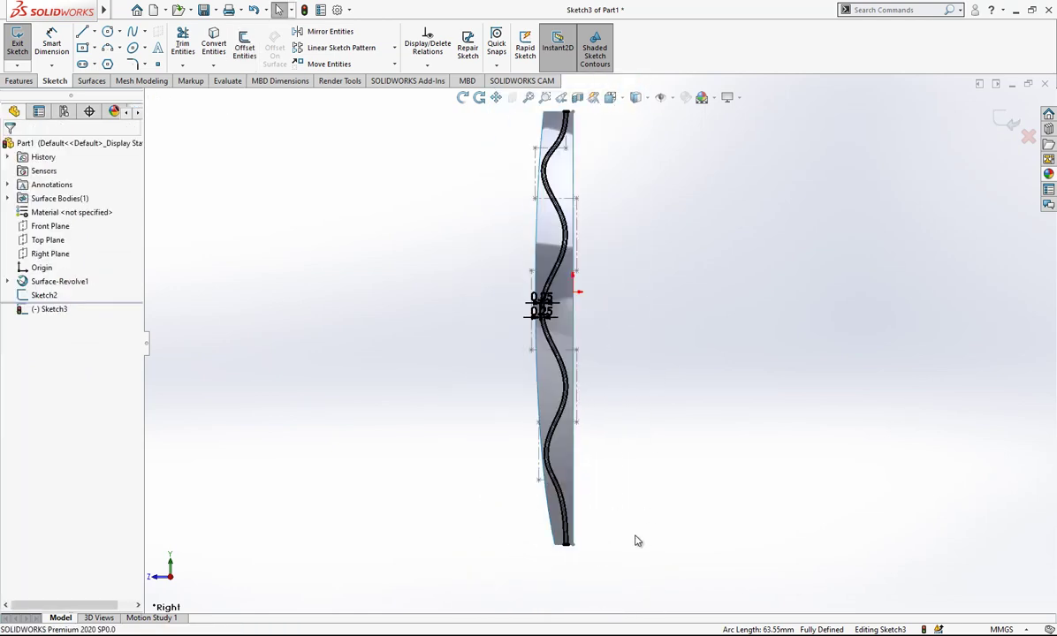
pyautogui.click(1006, 121)
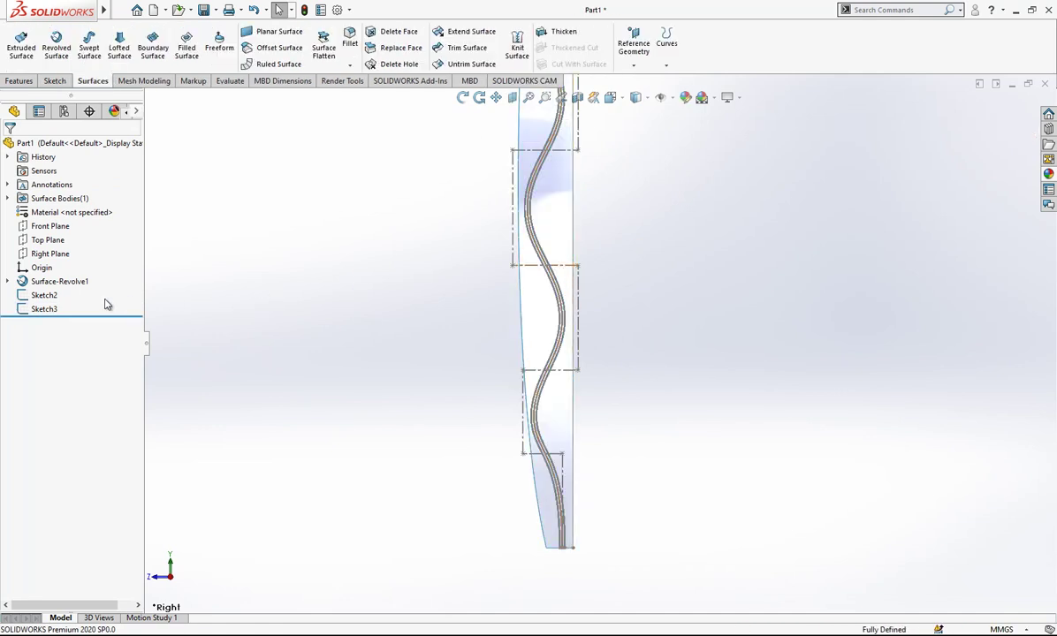
# - Examine the two offset curves on either side of the wavy spline near the surface's upper end
pyautogui.click(39, 297)
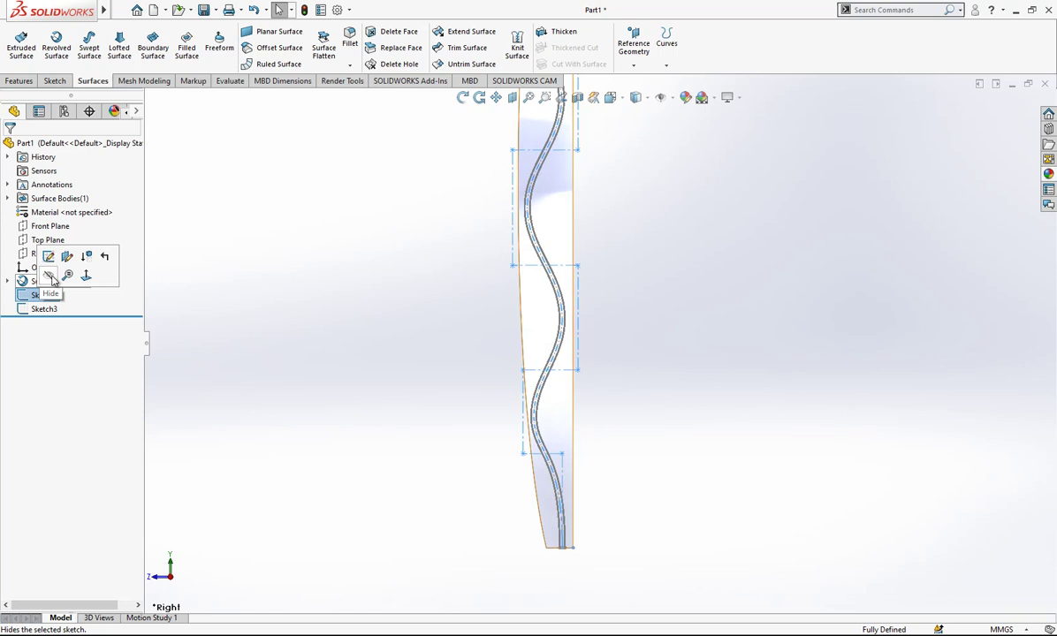
pyautogui.click(236, 348)
pyautogui.scroll(5, 456, 365)
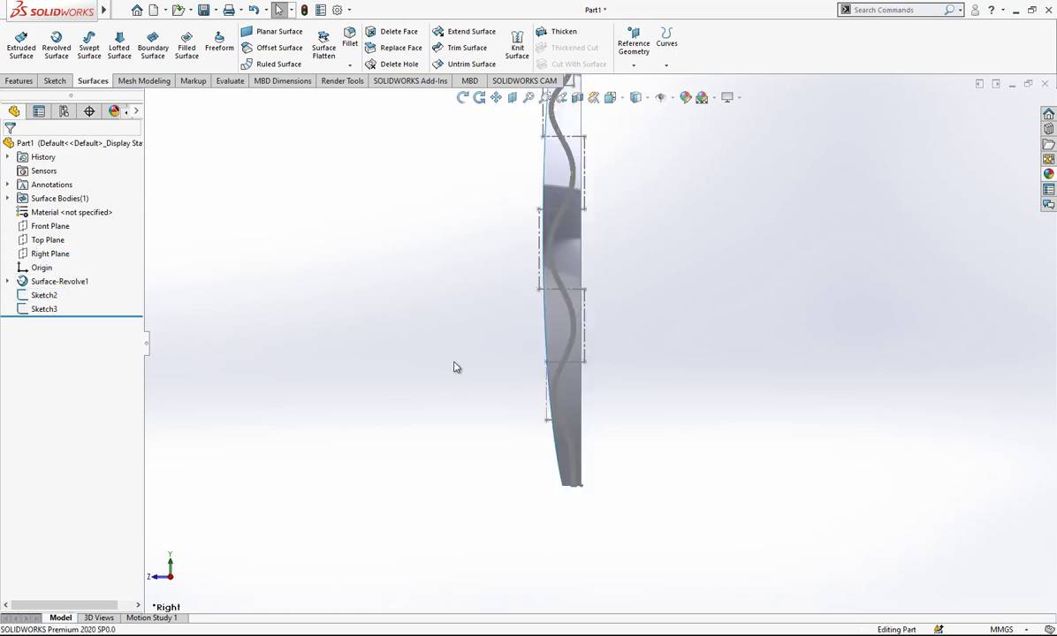
pyautogui.scroll(-7, 590, 207)
pyautogui.scroll(-6, 582, 225)
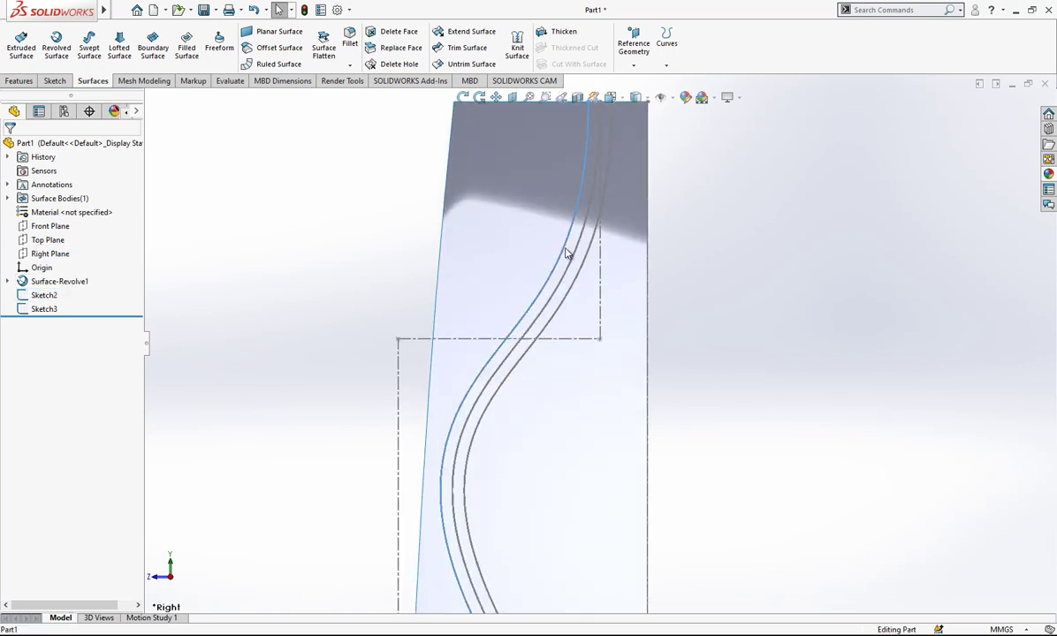
pyautogui.click(566, 250)
pyautogui.click(584, 268)
pyautogui.scroll(3, 582, 286)
pyautogui.scroll(3, 598, 337)
pyautogui.click(702, 338)
pyautogui.scroll(-3, 590, 355)
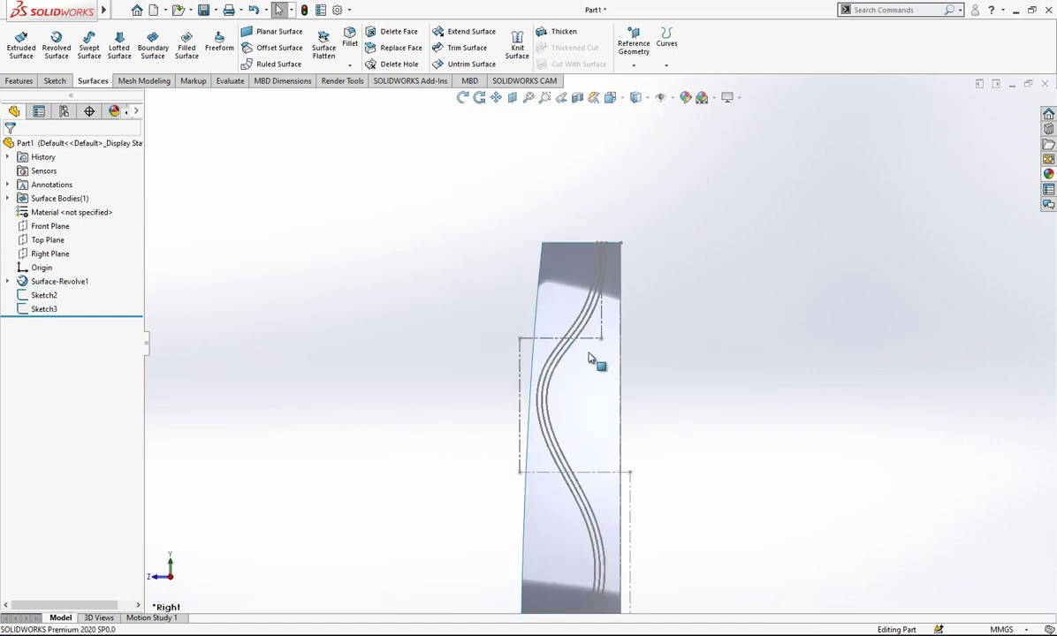
# - Open Sketch2 to review the style spline's control dimensions, and close it
pyautogui.click(60, 297)
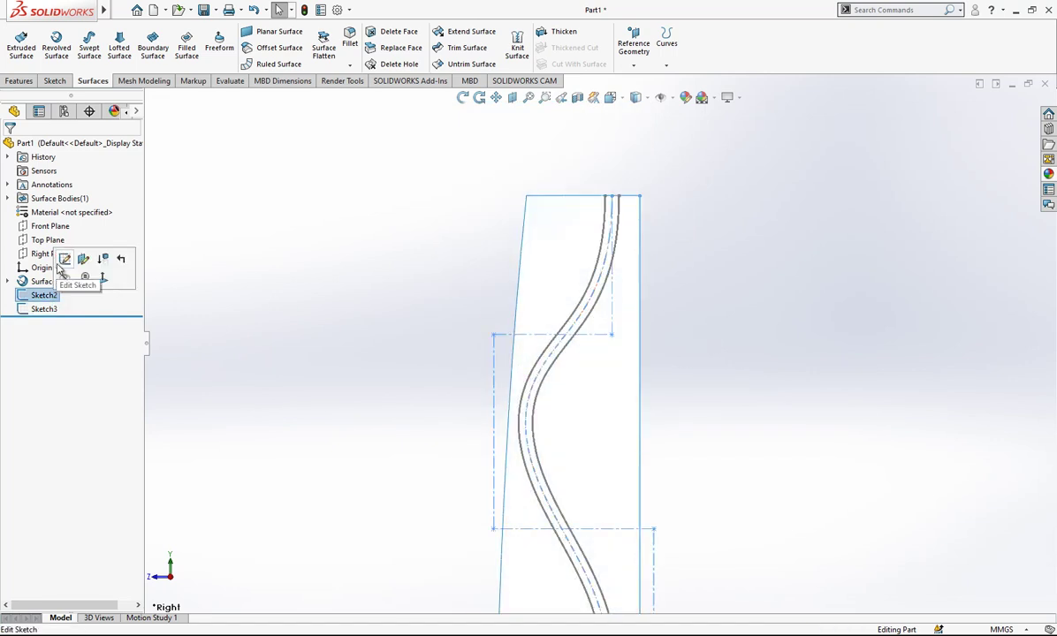
pyautogui.click(64, 261)
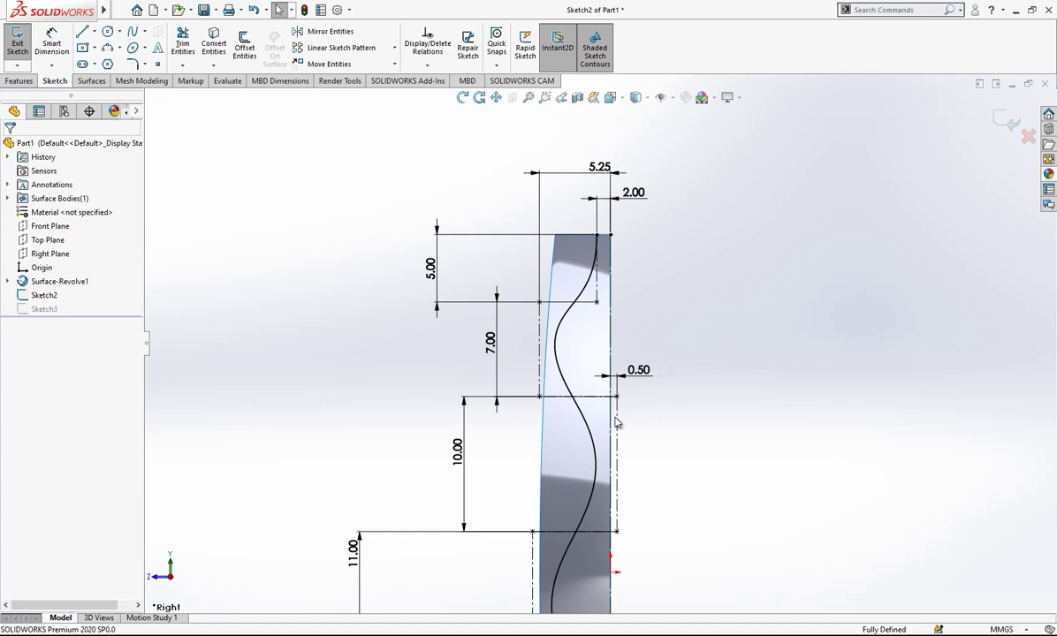
pyautogui.scroll(4, 621, 468)
pyautogui.scroll(-3, 625, 497)
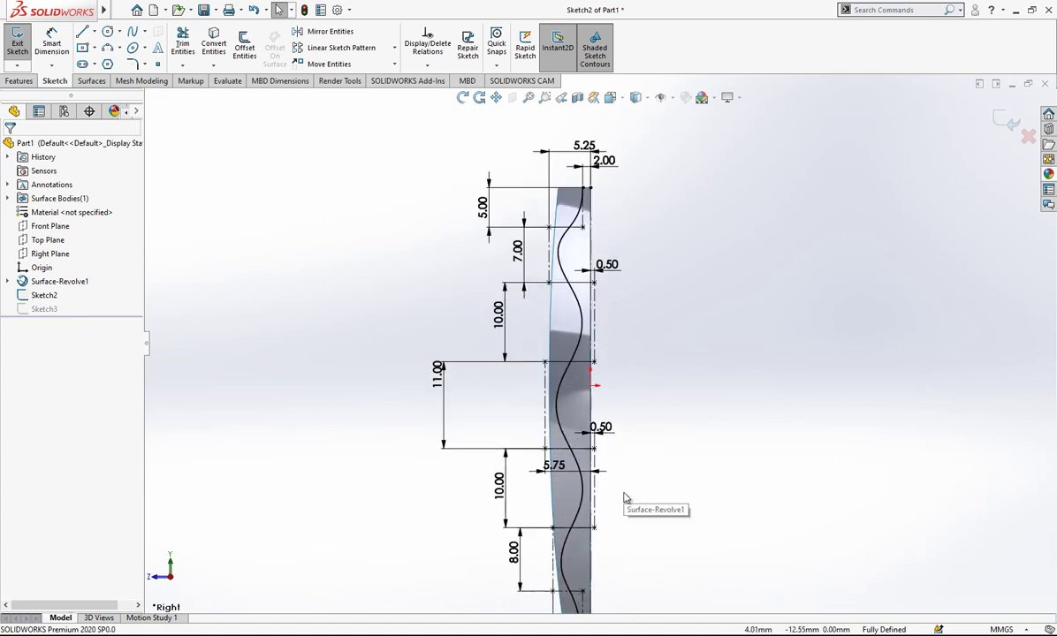
pyautogui.click(1007, 123)
# - Hide Sketch2, the original wavy style spline sketch
pyautogui.click(53, 297)
pyautogui.click(57, 279)
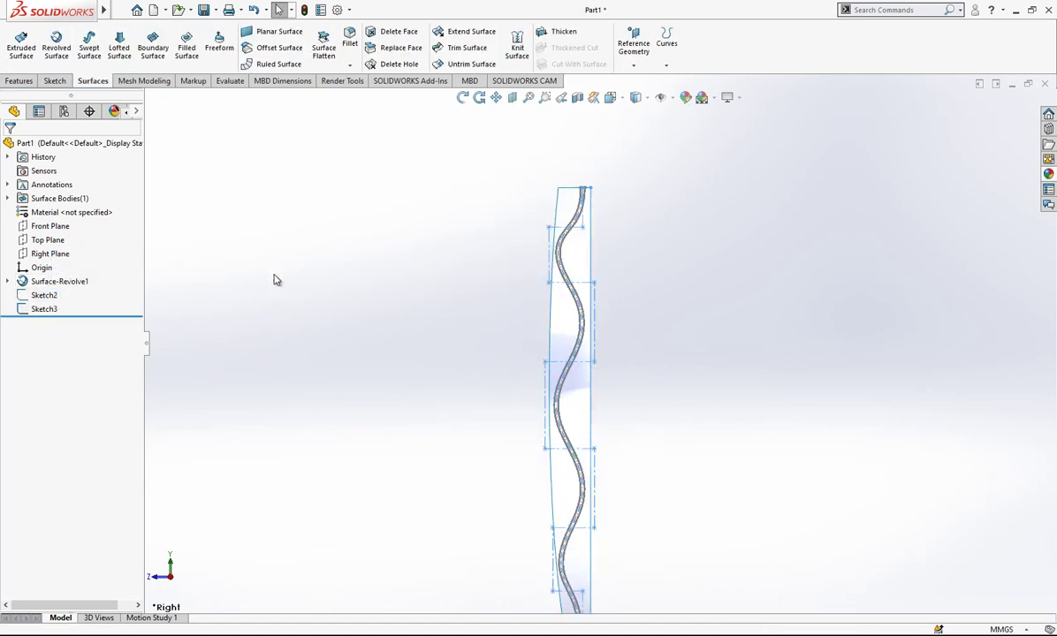
pyautogui.scroll(2, 573, 328)
pyautogui.scroll(-3, 612, 387)
# - Project Sketch3 onto the revolved surface as a split line
pyautogui.click(55, 310)
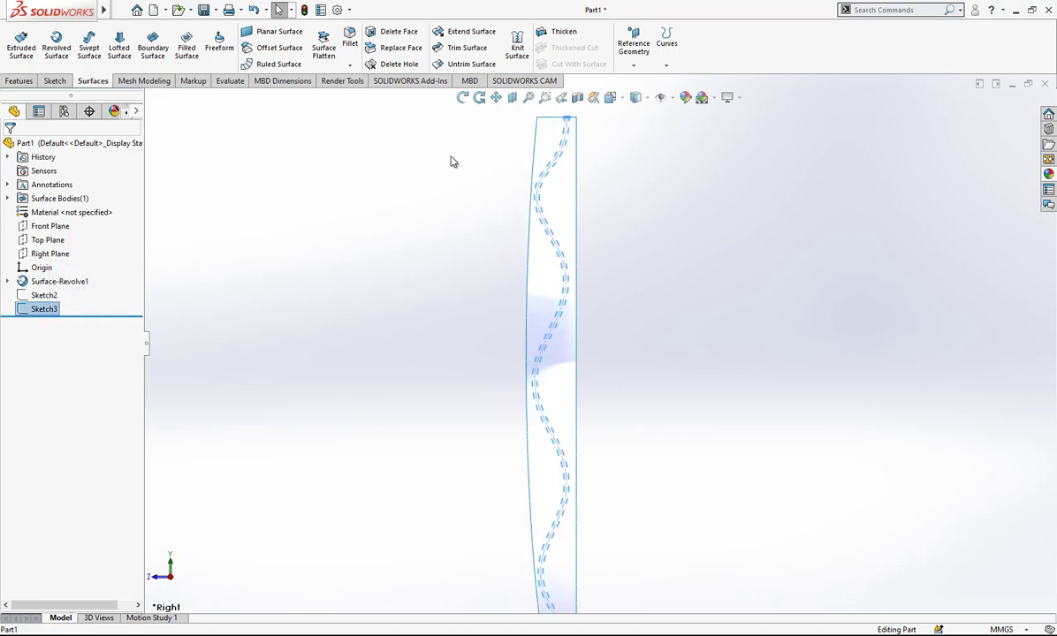
pyautogui.click(667, 53)
pyautogui.click(689, 78)
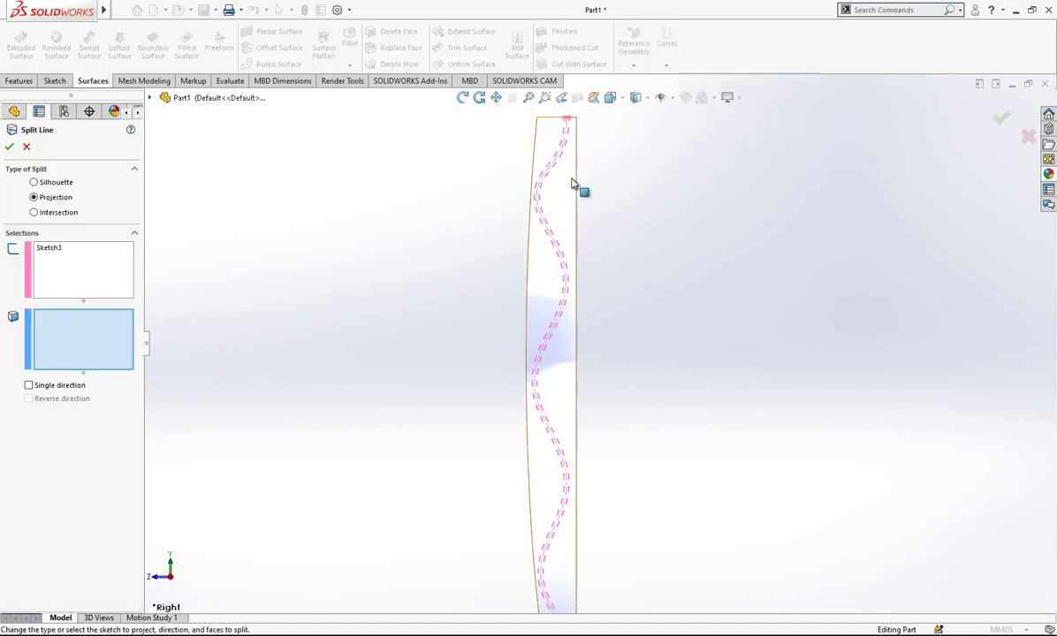
pyautogui.click(577, 185)
pyautogui.rightClick(576, 185)
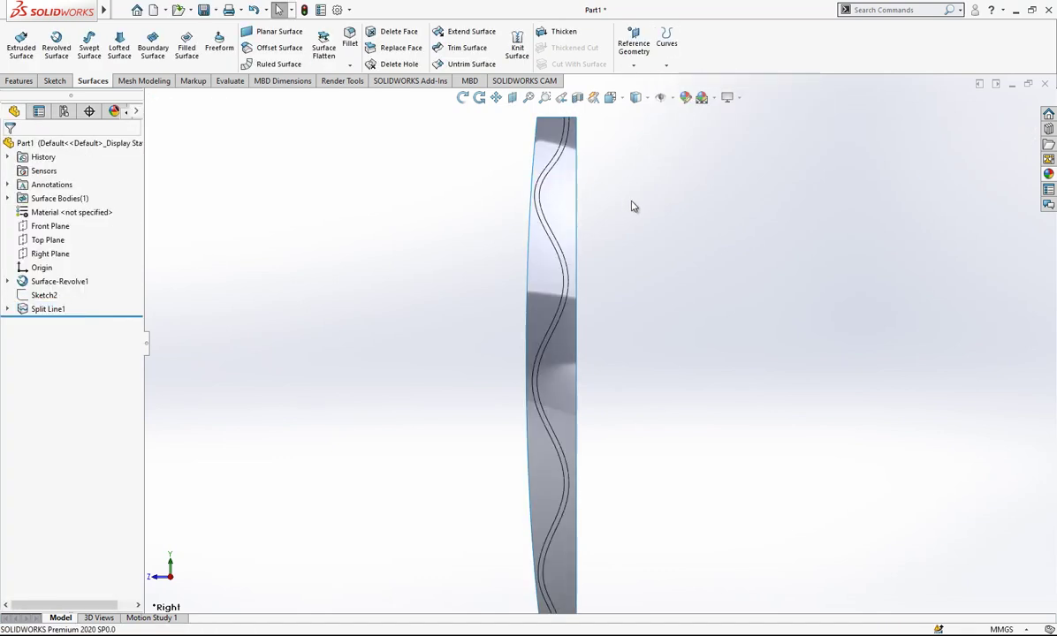
pyautogui.scroll(-3, 601, 339)
# - Delete the split line feature from the revolved surface
pyautogui.click(46, 310)
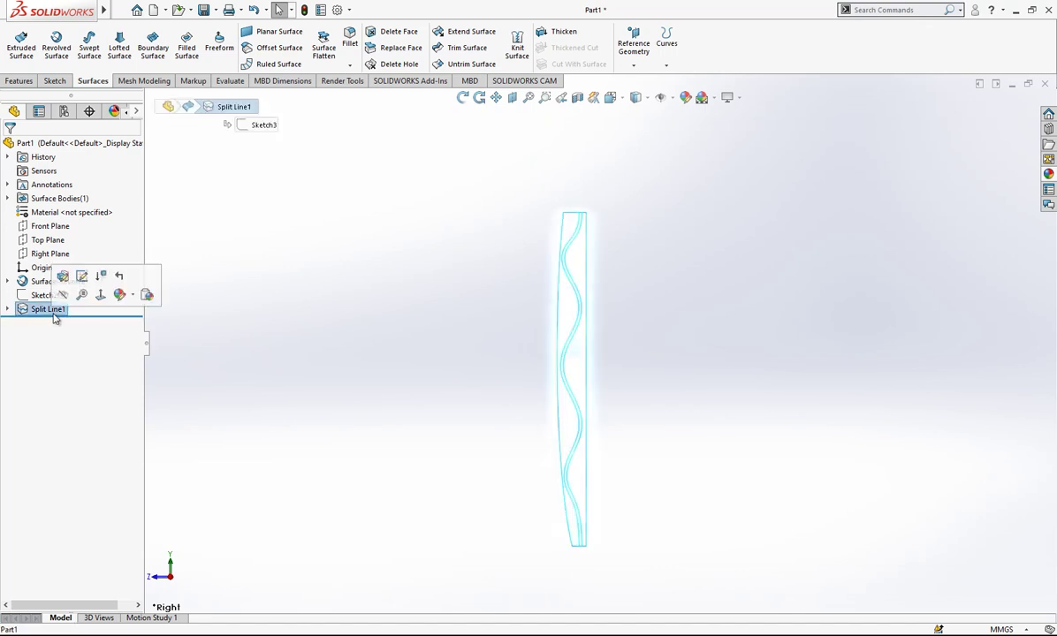
pyautogui.press('Delete')
pyautogui.press('Return')
# - Split the revolved surface's face along the two offset wavy curves of Sketch3 using a projection split line
pyautogui.click(37, 311)
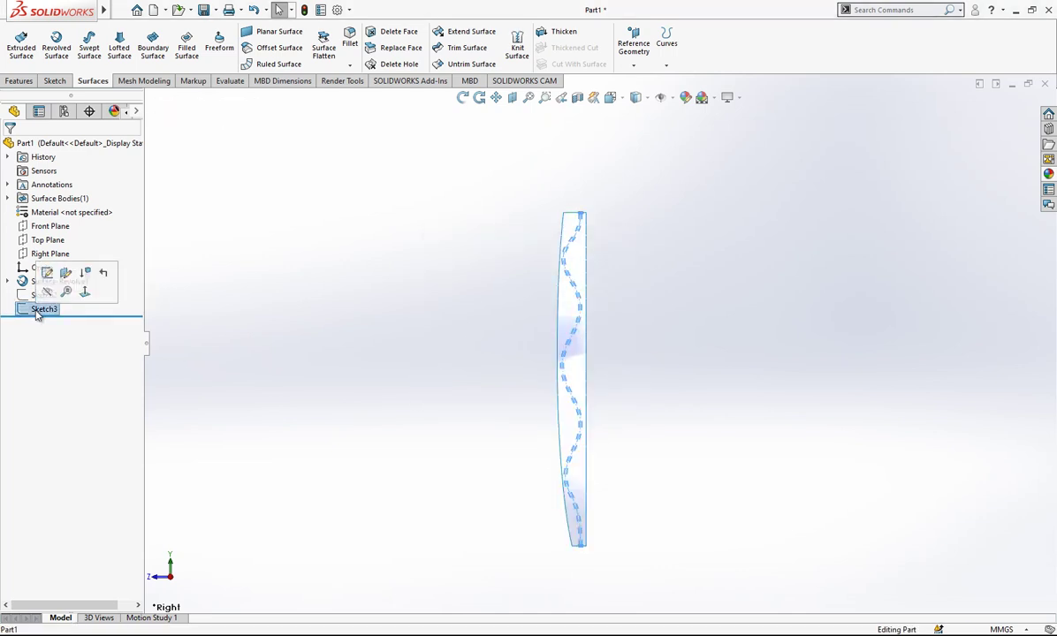
pyautogui.click(666, 44)
pyautogui.click(682, 78)
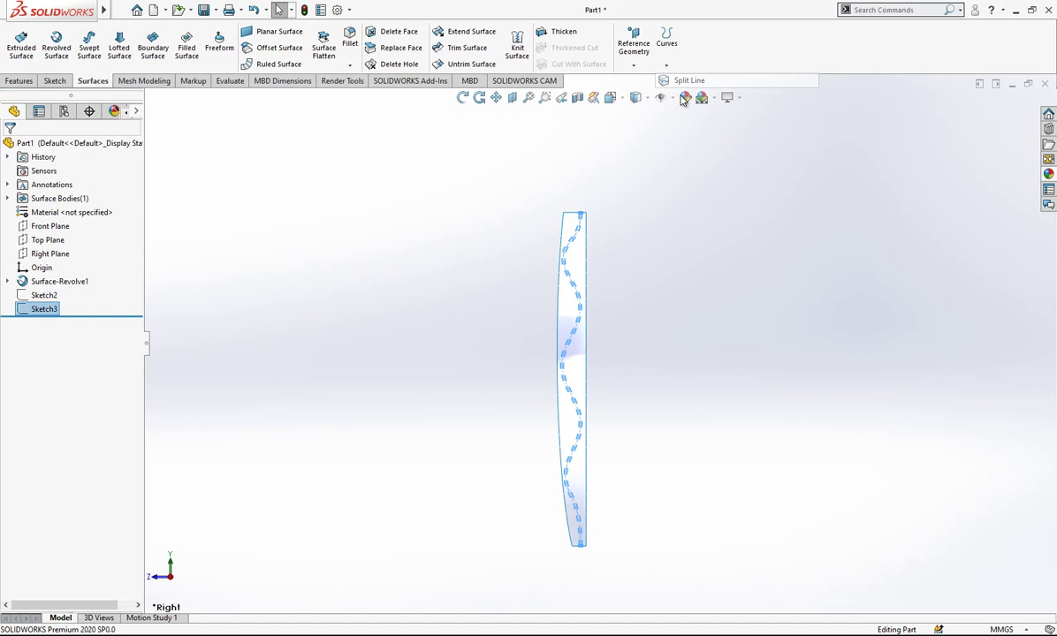
pyautogui.click(579, 256)
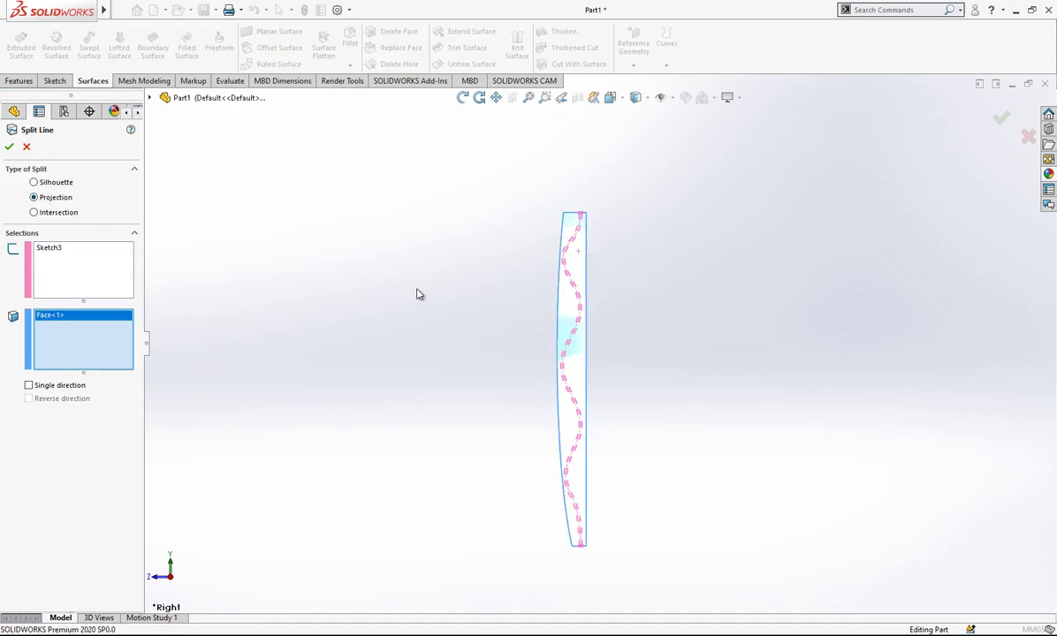
pyautogui.press('Return')
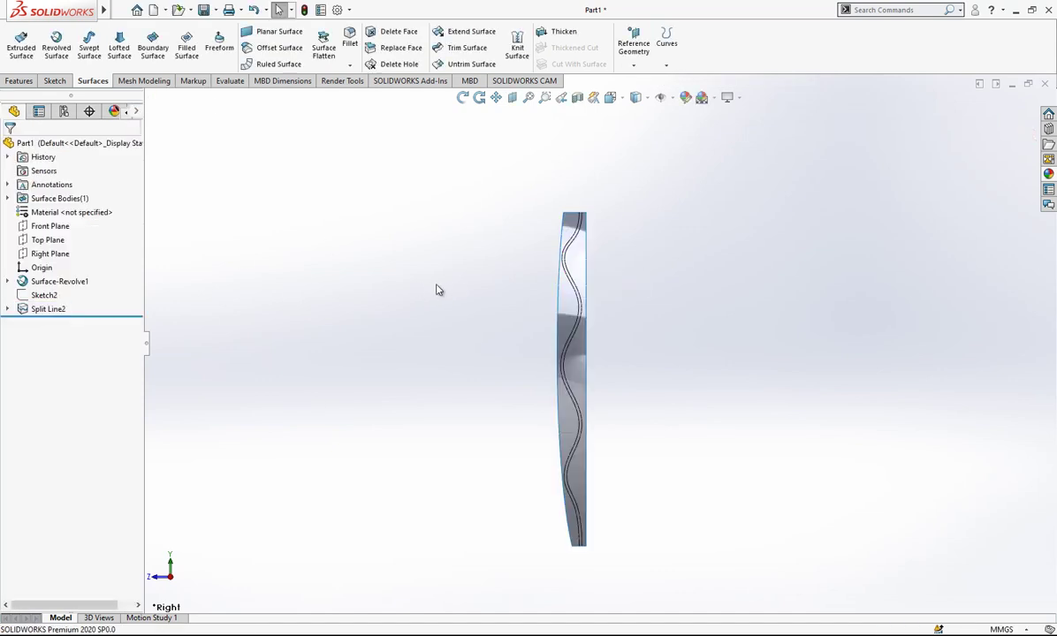
# - Select the Front Plane with the split surface in an angled view
pyautogui.click(50, 226)
pyautogui.moveTo(565, 353); pyautogui.dragTo(596, 378, button='middle')
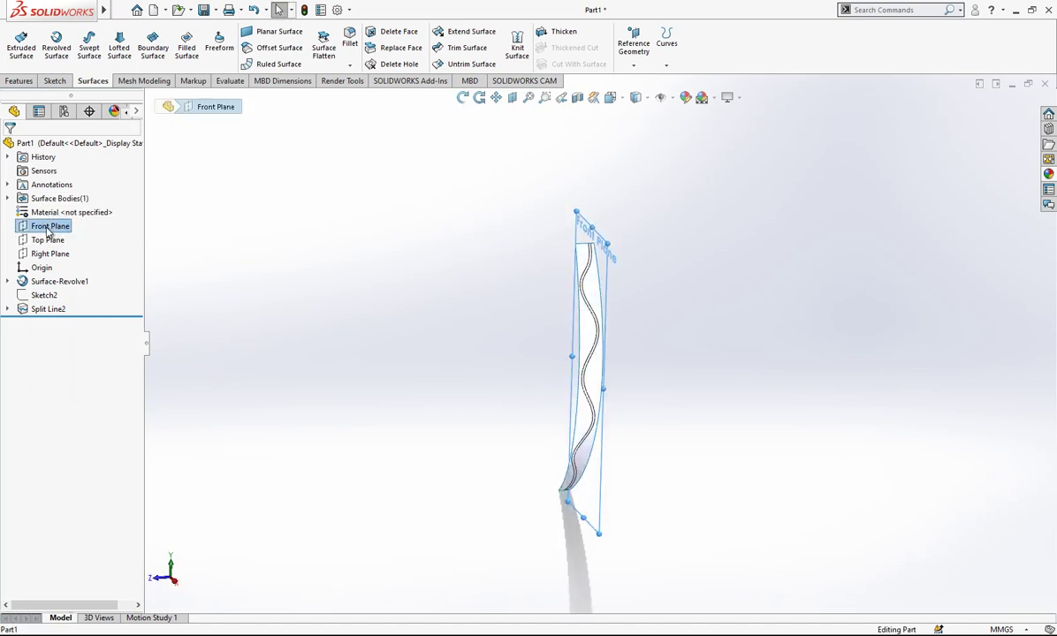
# - Mirror the split surface body about the Front Plane
pyautogui.click(19, 81)
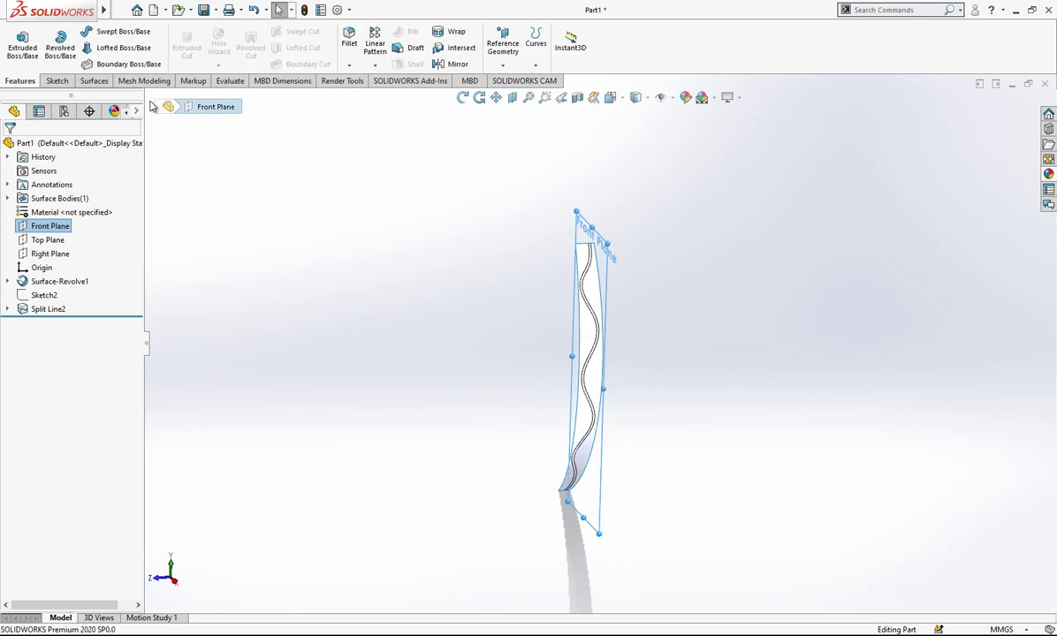
pyautogui.click(452, 64)
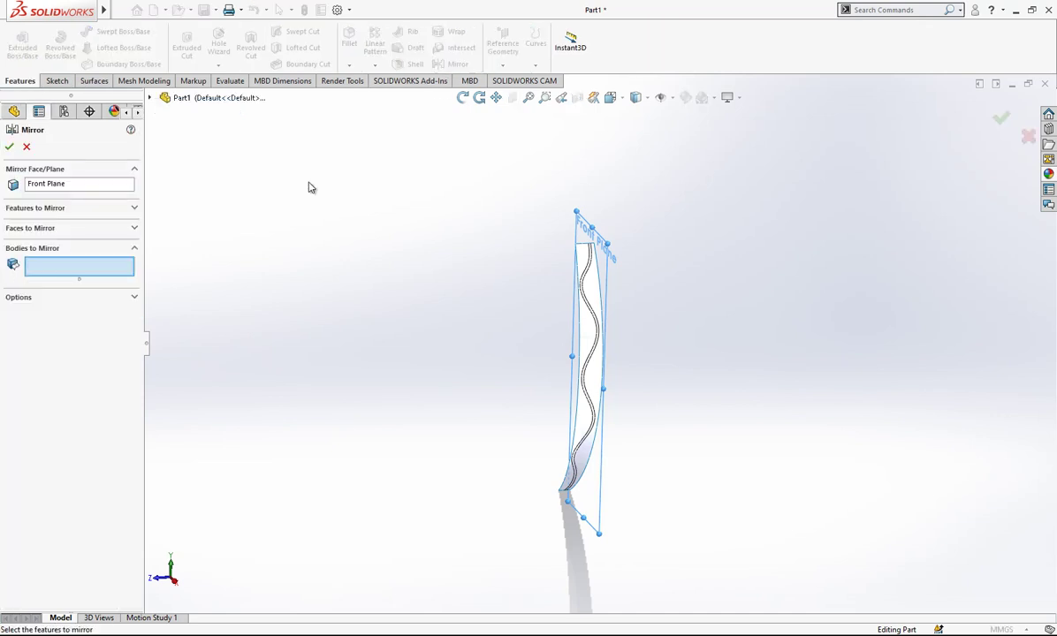
pyautogui.moveTo(607, 285); pyautogui.dragTo(592, 295, button='middle')
pyautogui.click(592, 294)
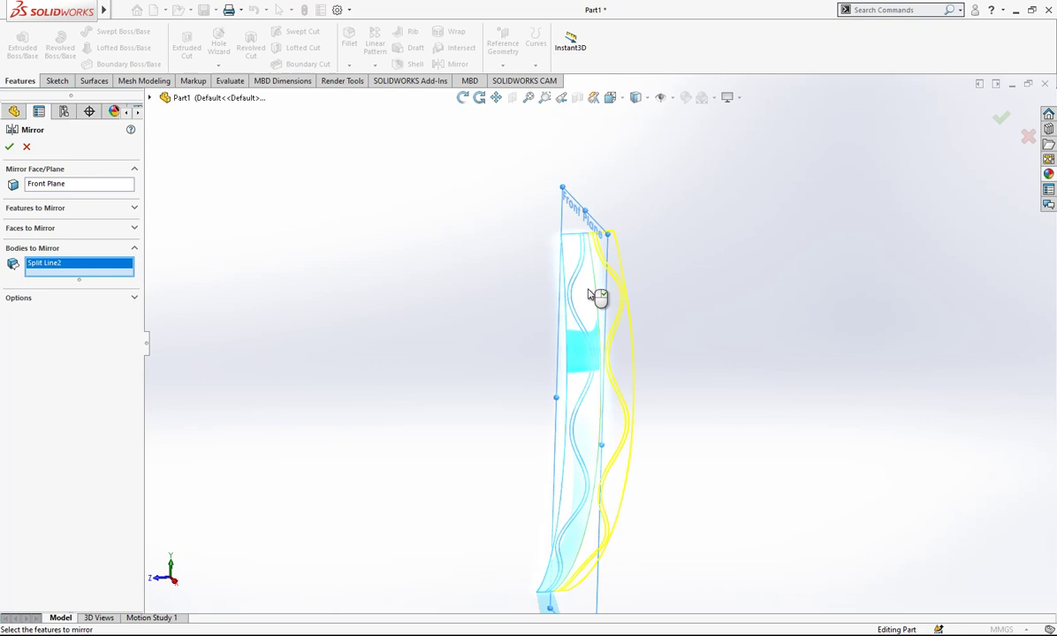
pyautogui.moveTo(406, 254); pyautogui.dragTo(486, 309, button='middle')
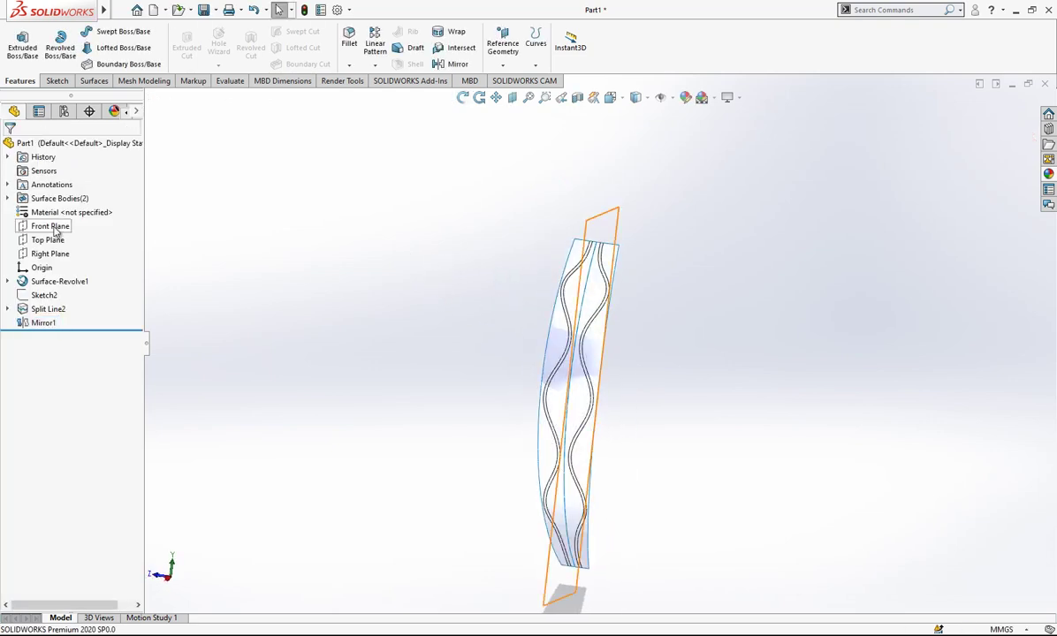
# - Create a reference plane coincident with the curved outer side edge of the mirrored surface pair
pyautogui.click(510, 47)
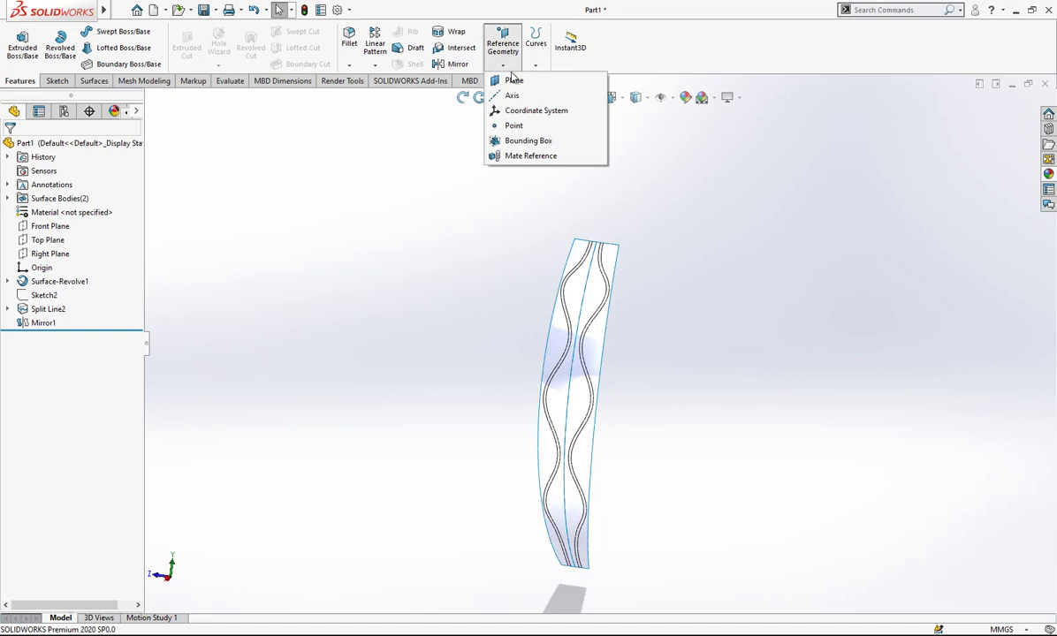
pyautogui.click(516, 81)
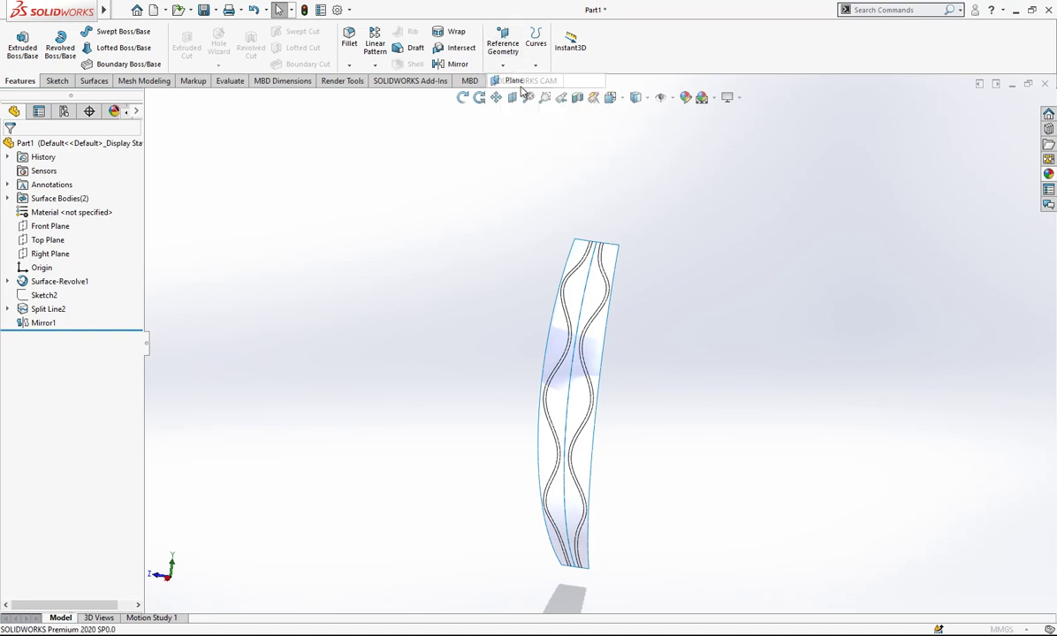
pyautogui.click(576, 263)
pyautogui.moveTo(574, 272); pyautogui.dragTo(545, 296, button='middle')
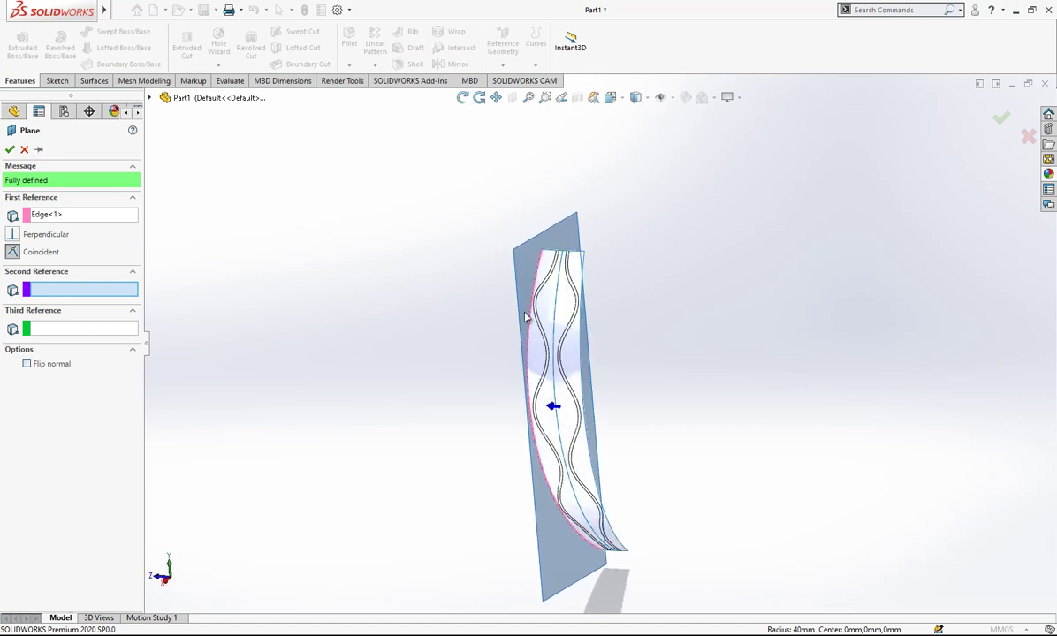
pyautogui.press('Return')
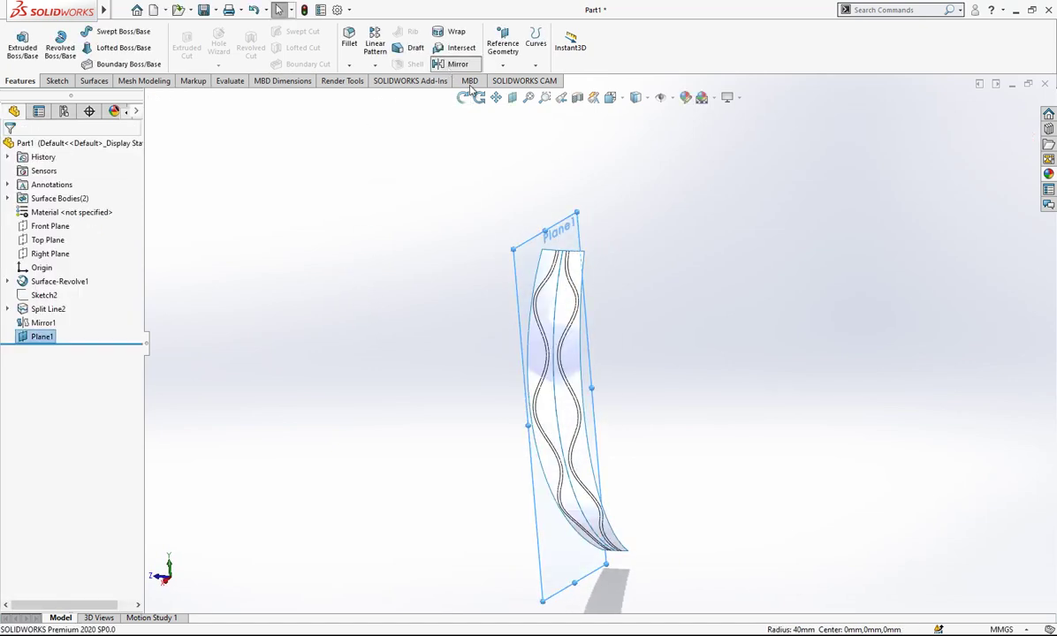
# - Mirror the adjacent surface body about the new reference plane and hide that plane
pyautogui.click(455, 64)
pyautogui.click(564, 276)
pyautogui.moveTo(554, 289); pyautogui.dragTo(560, 337, button='middle')
pyautogui.press('Return')
pyautogui.scroll(3, 436, 225)
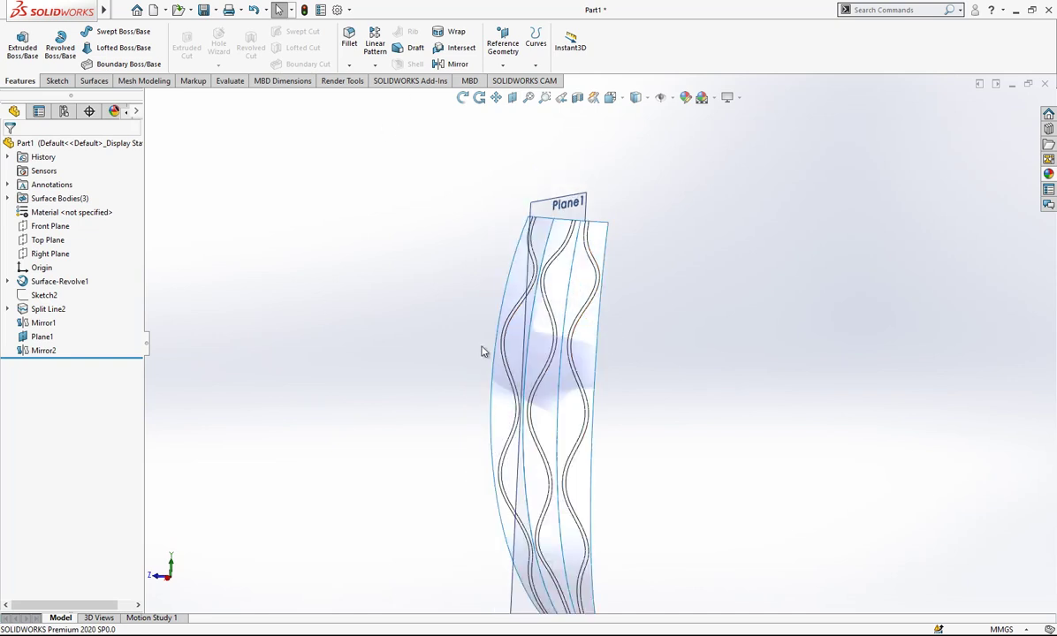
pyautogui.click(541, 206)
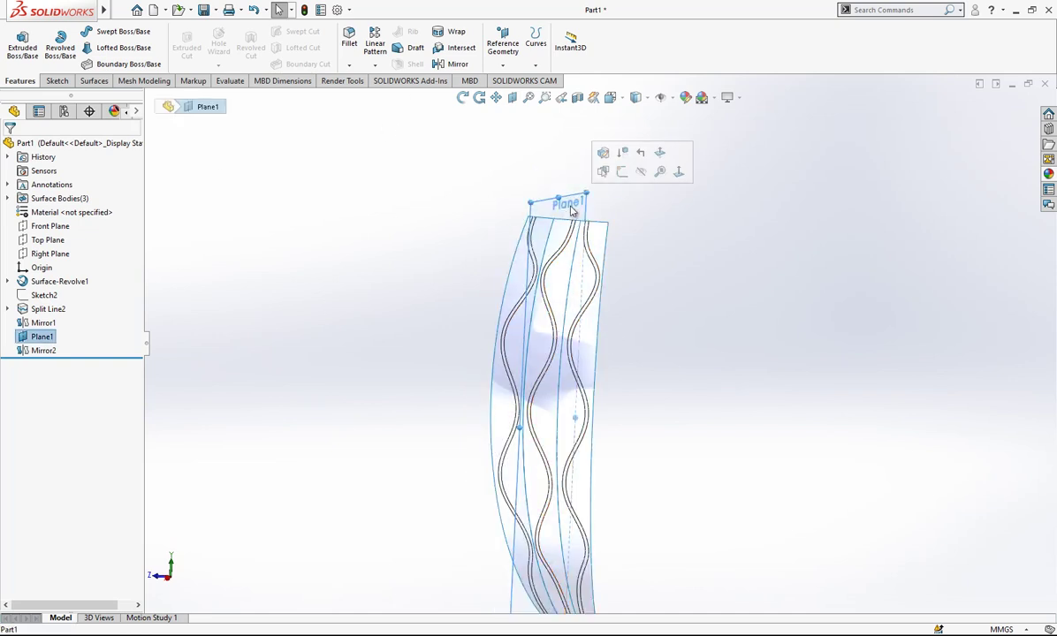
pyautogui.click(654, 173)
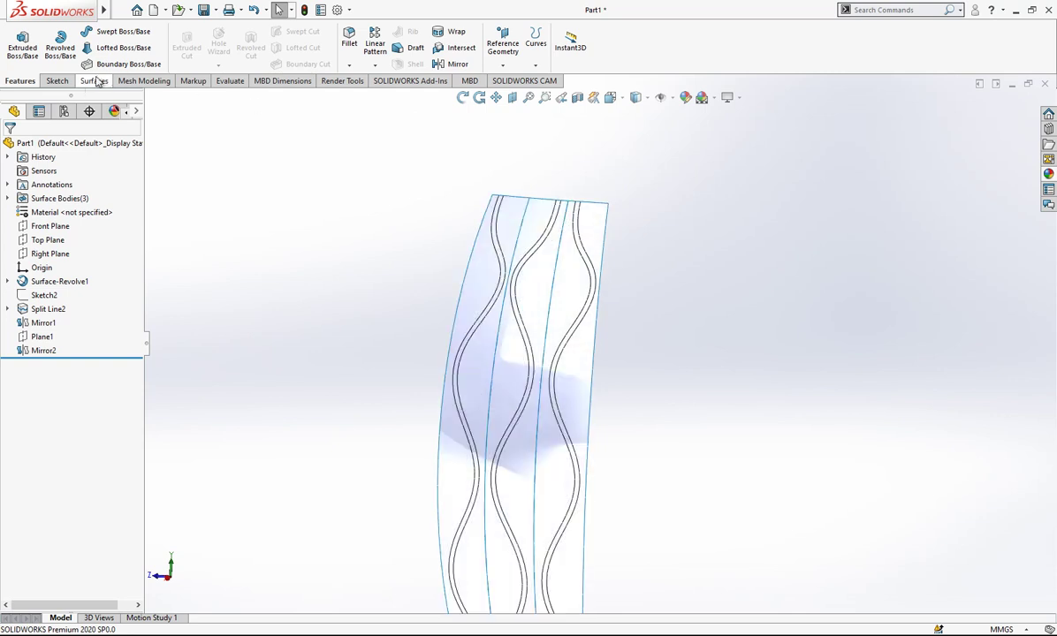
# - Delete the six wide faces on both sides of the wavy bands, keeping only the three narrow wavy strips
pyautogui.click(93, 80)
pyautogui.click(378, 35)
pyautogui.click(478, 302)
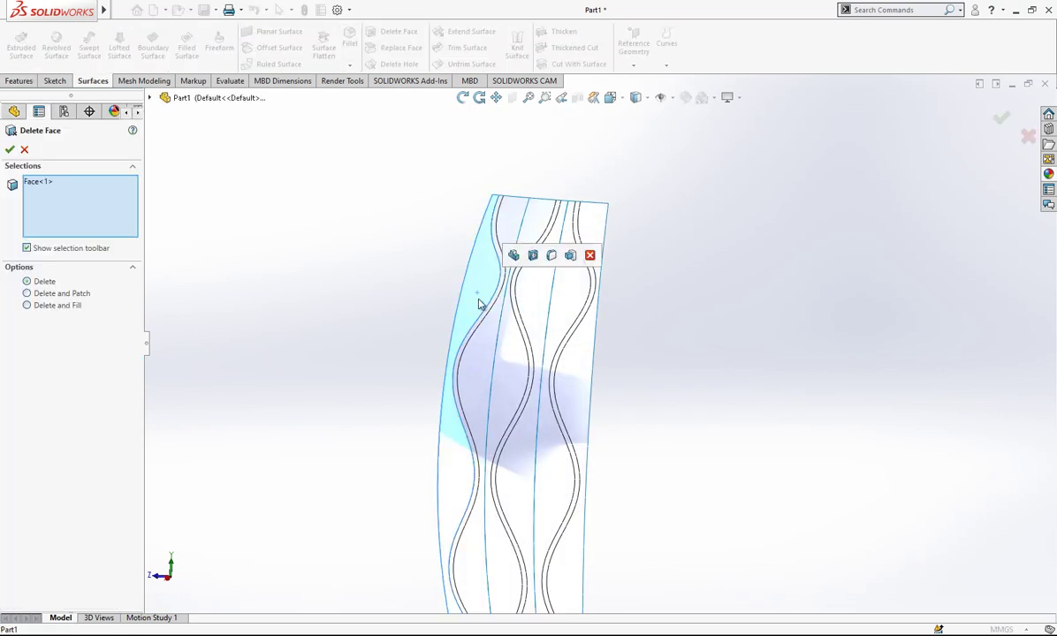
pyautogui.click(491, 362)
pyautogui.click(496, 354)
pyautogui.click(539, 281)
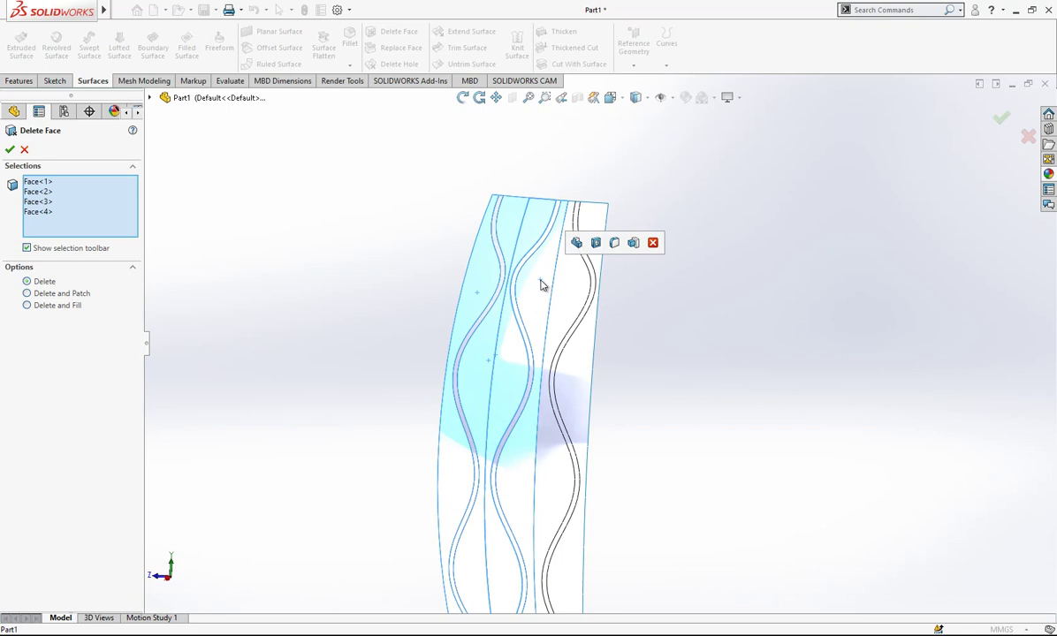
pyautogui.click(557, 295)
pyautogui.click(579, 341)
pyautogui.press('Return')
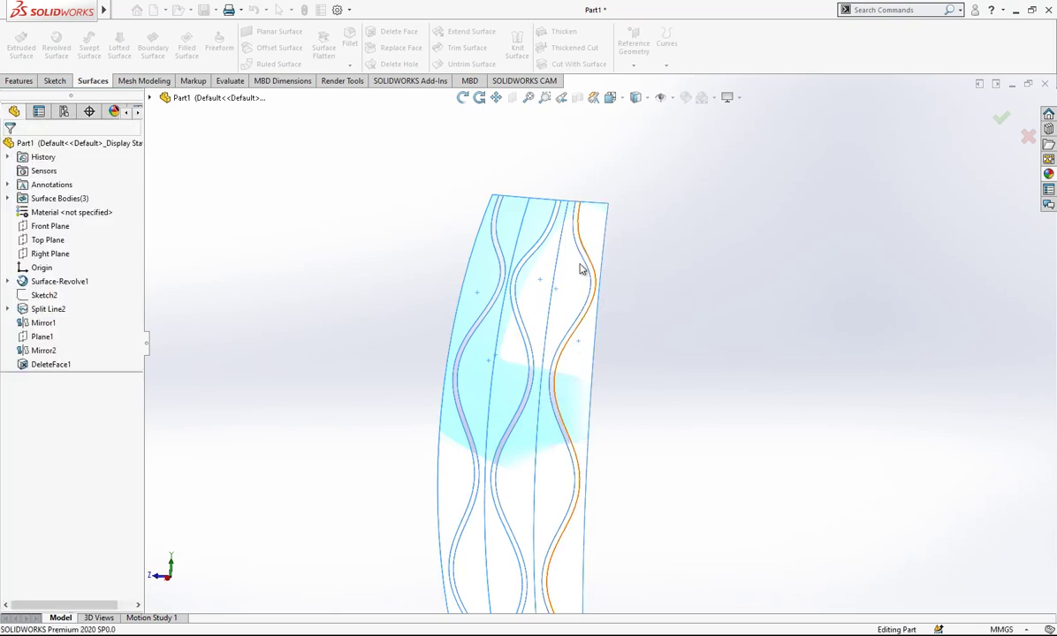
pyautogui.moveTo(565, 265)
pyautogui.mouseDown(button='middle')
pyautogui.moveTo(667, 240)
pyautogui.moveTo(618, 275)
pyautogui.moveTo(503, 255)
pyautogui.moveTo(479, 296)
pyautogui.moveTo(616, 364)
pyautogui.moveTo(624, 387)
pyautogui.mouseUp(button='middle')
pyautogui.scroll(-4, 621, 382)
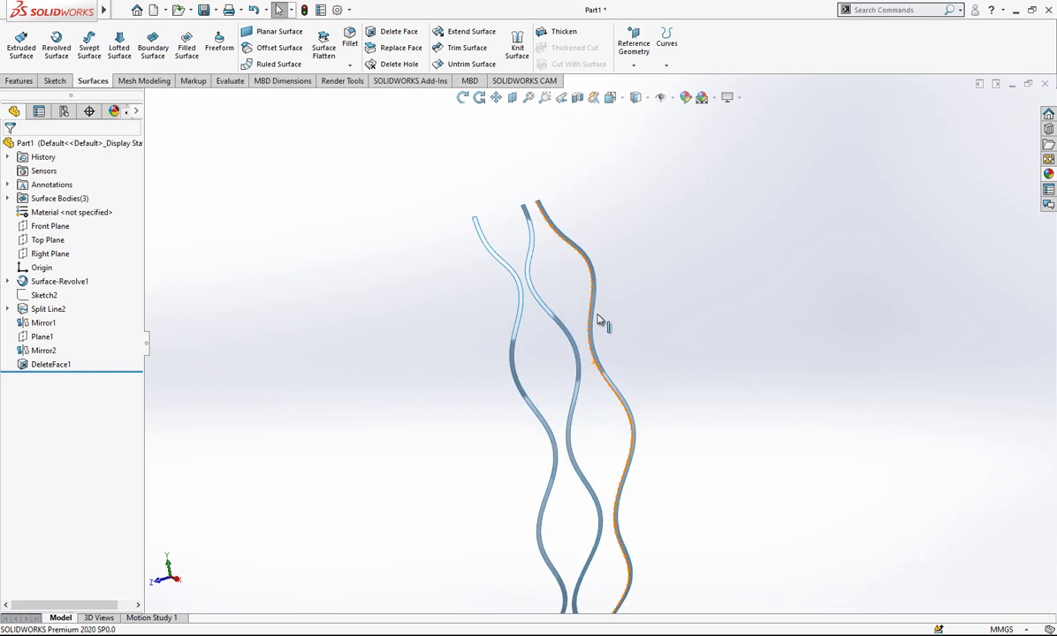
pyautogui.click(132, 46)
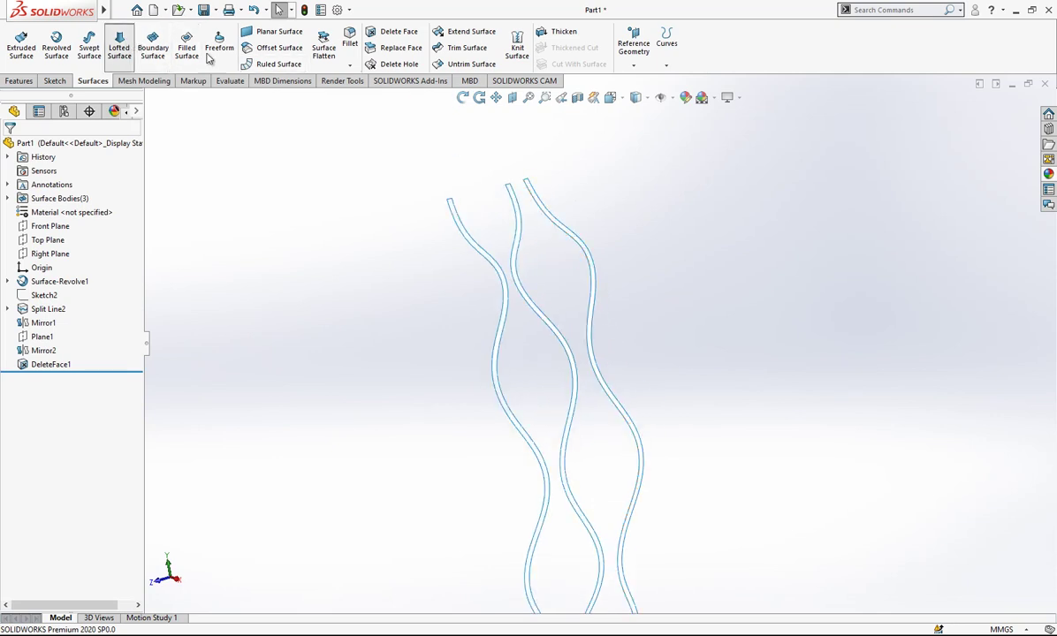
pyautogui.click(534, 203)
pyautogui.click(518, 199)
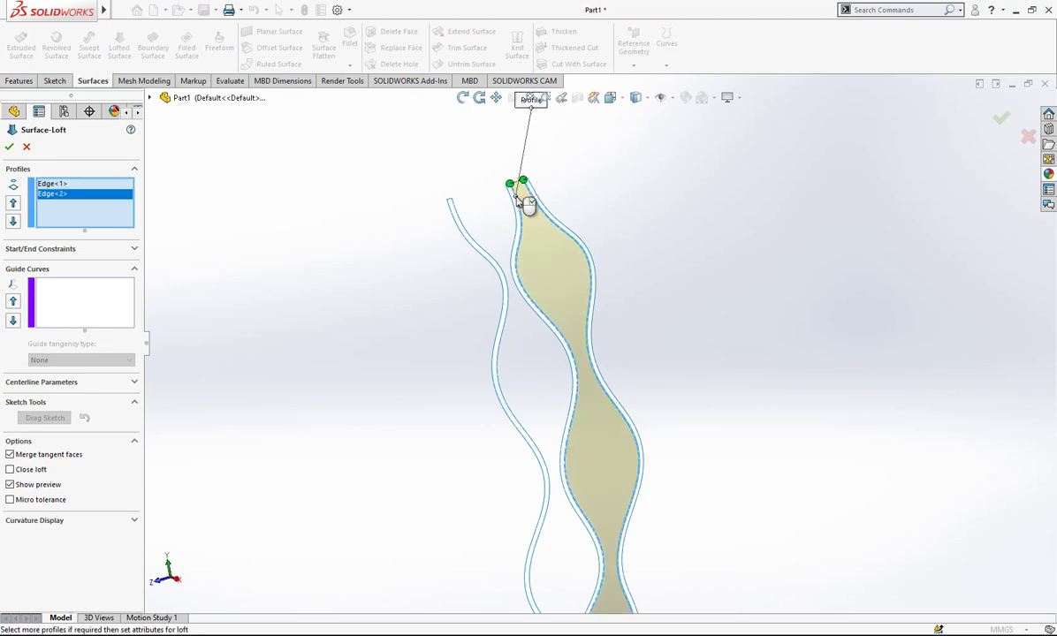
pyautogui.click(25, 148)
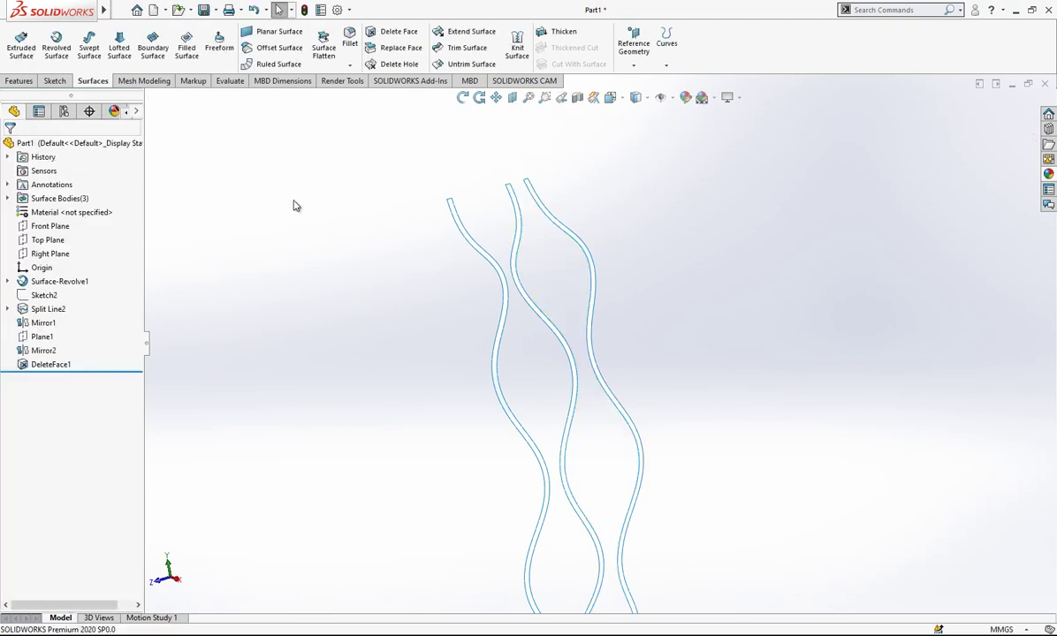
# - Create a 3 mm ruled surface normal to the strips along four long wavy edges, with its direction reversed
pyautogui.click(273, 66)
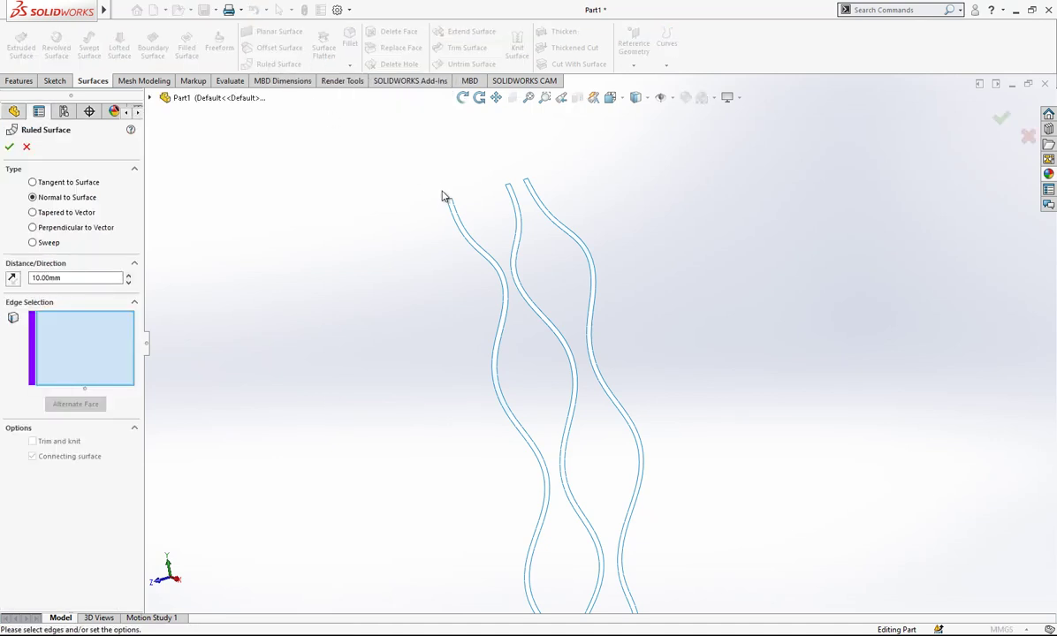
pyautogui.click(538, 207)
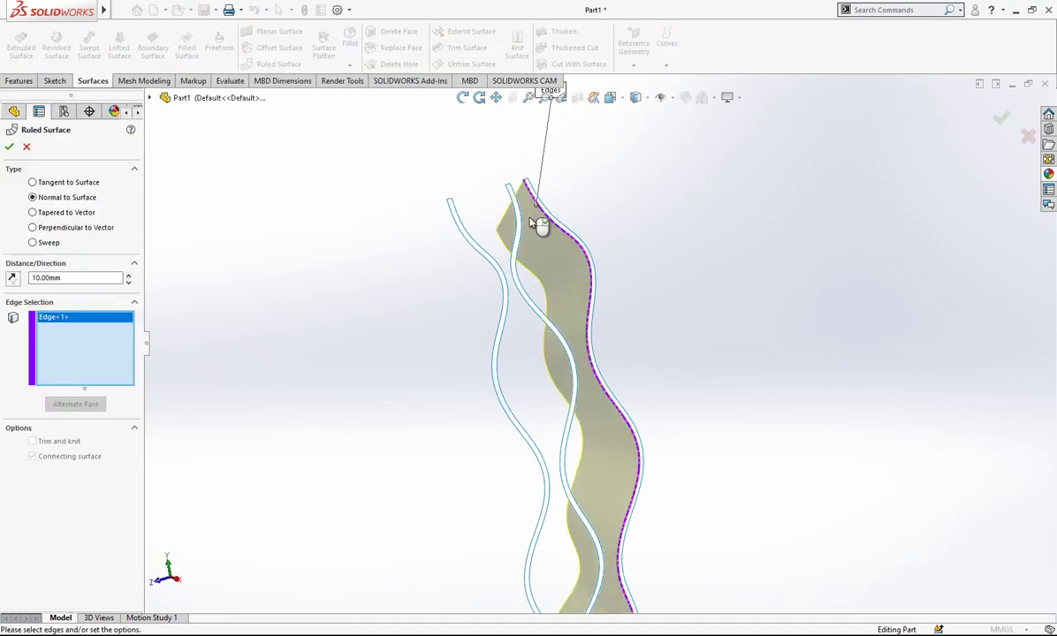
pyautogui.click(525, 228)
pyautogui.click(12, 277)
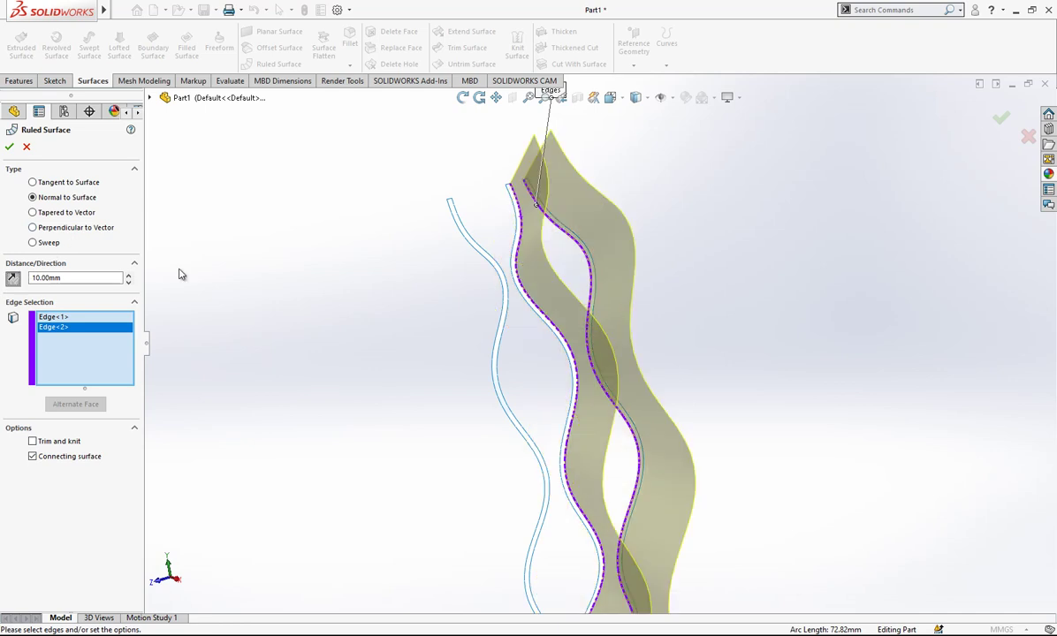
pyautogui.click(477, 234)
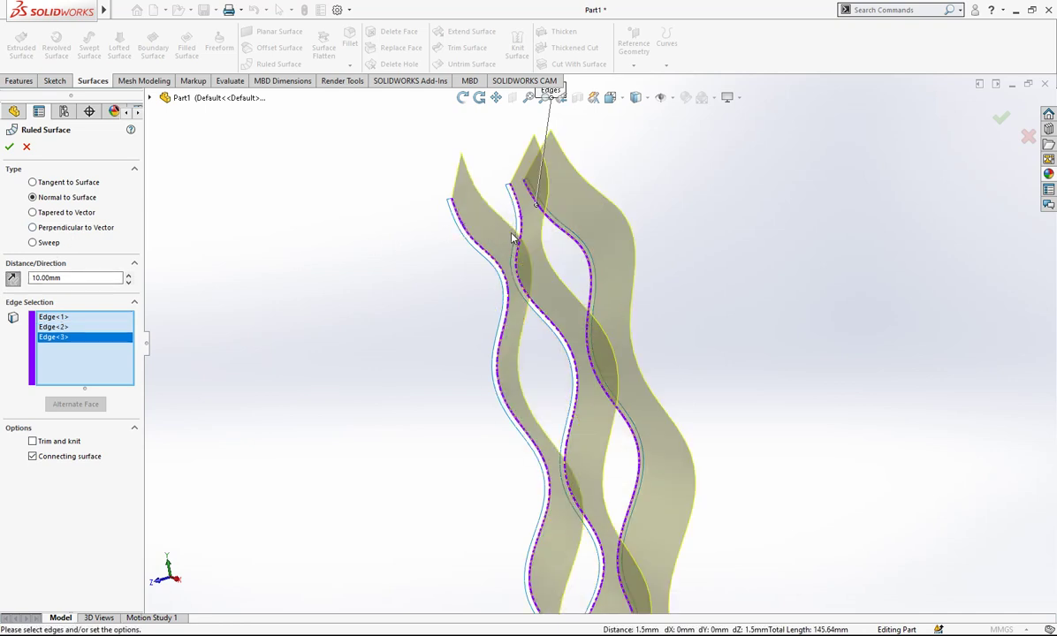
pyautogui.click(517, 212)
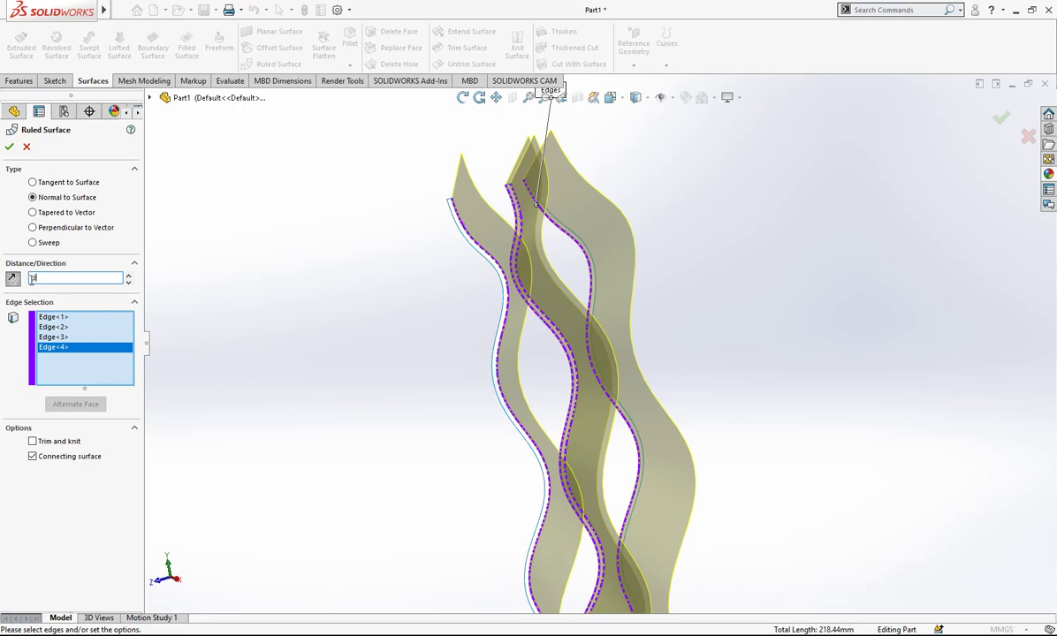
pyautogui.press('Return')
pyautogui.press('Return')
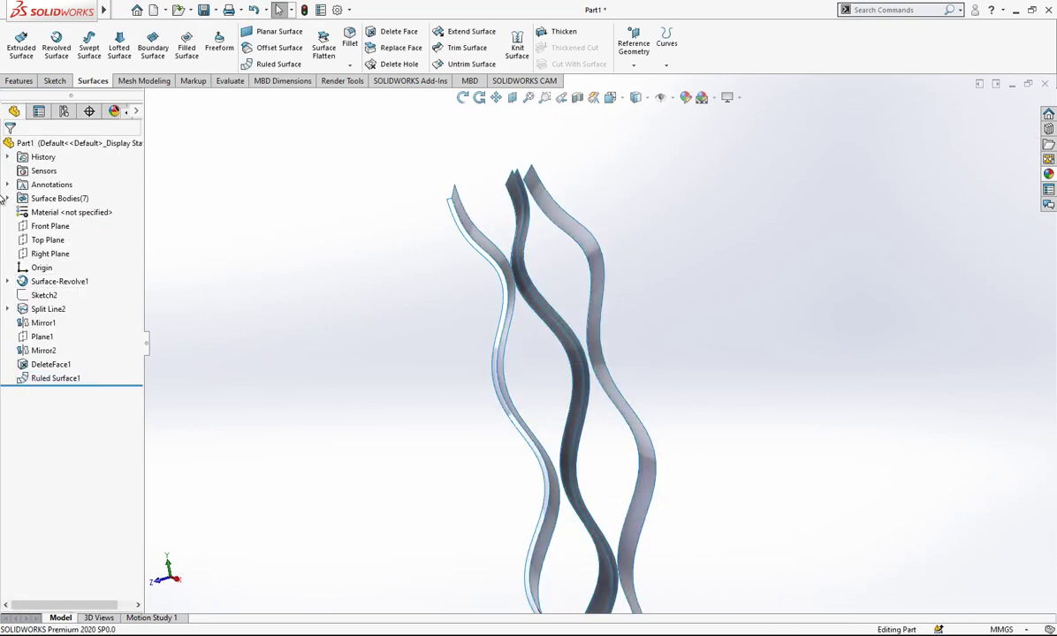
# - Hide the three narrow strip bodies DeleteFace1[1], DeleteFace1[2] and DeleteFace1[3]
pyautogui.click(8, 198)
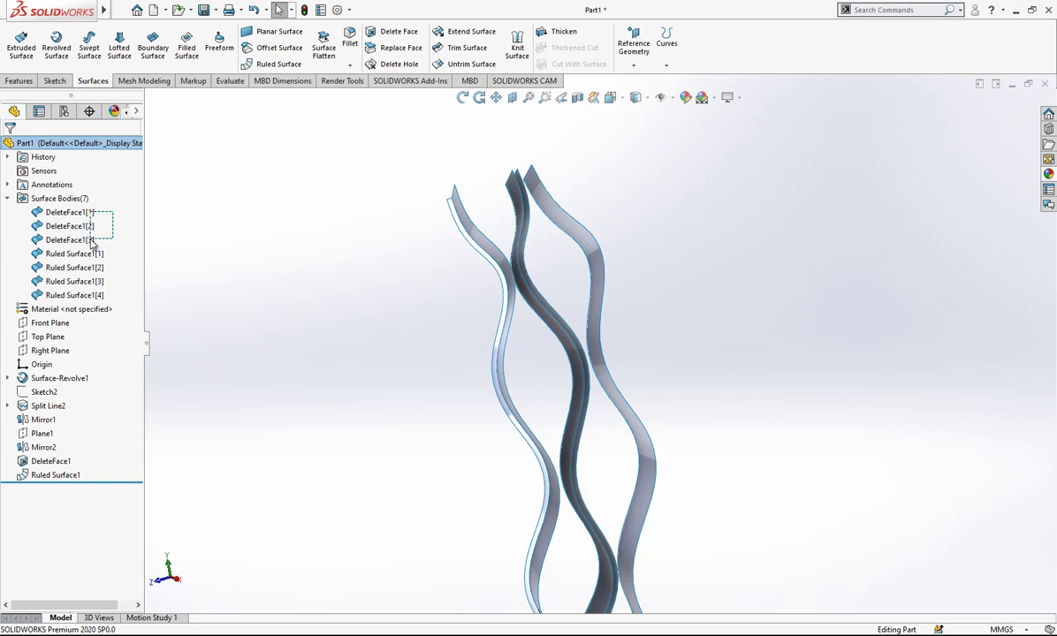
pyautogui.moveTo(92, 244); pyautogui.dragTo(92, 241)
pyautogui.rightClick(92, 242)
pyautogui.click(101, 221)
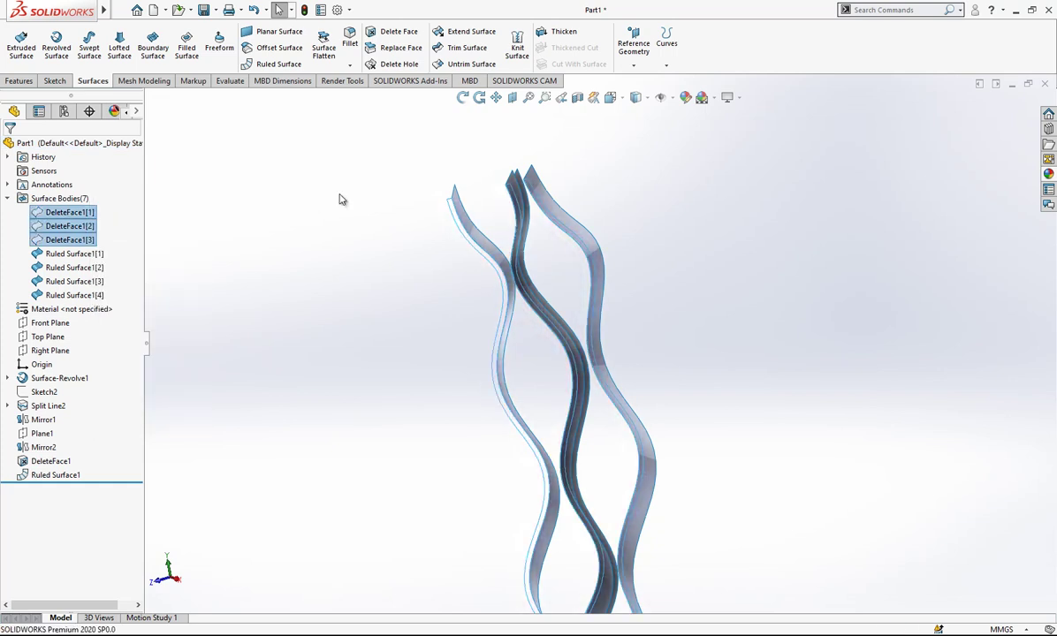
# - Start a lofted surface using the facing long wavy edges of two neighbouring ruled surfaces as profiles
pyautogui.moveTo(342, 201); pyautogui.dragTo(175, 346, button='middle')
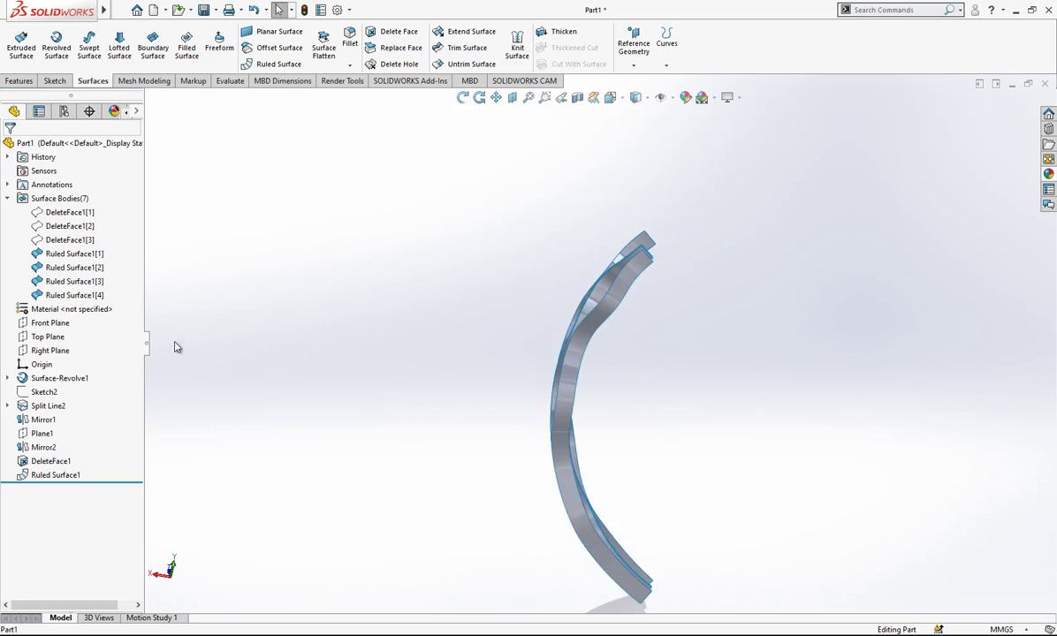
pyautogui.moveTo(530, 265); pyautogui.dragTo(510, 334, button='middle')
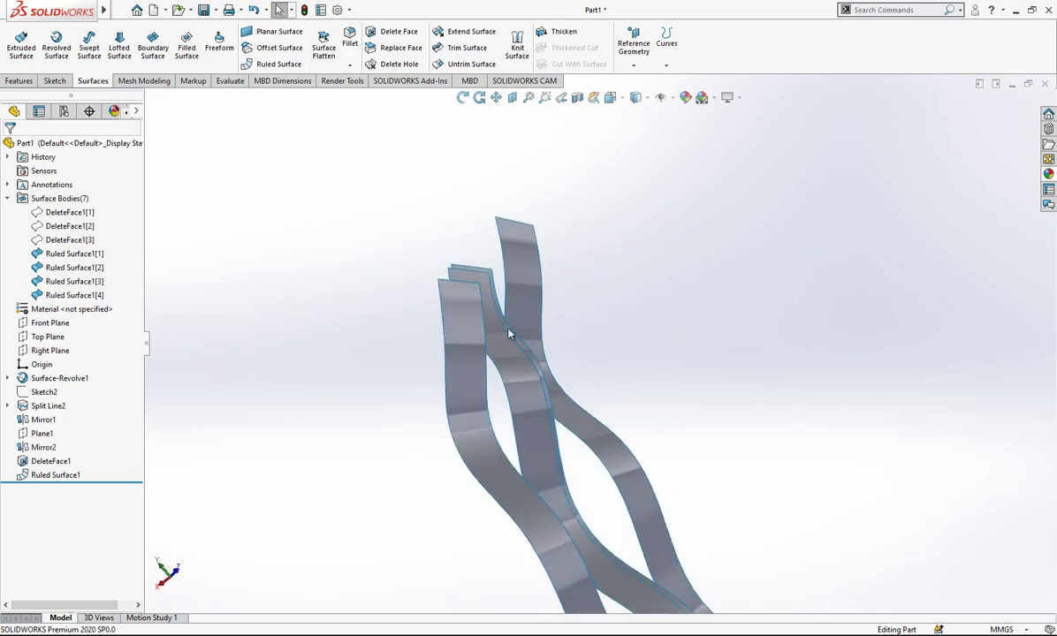
pyautogui.click(120, 48)
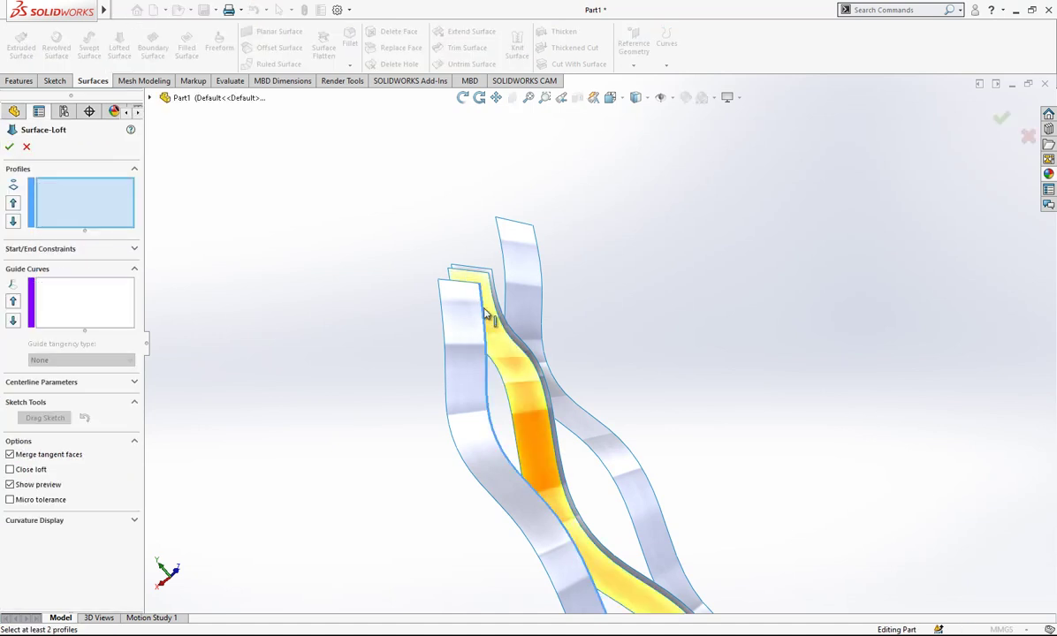
pyautogui.click(485, 314)
pyautogui.click(493, 303)
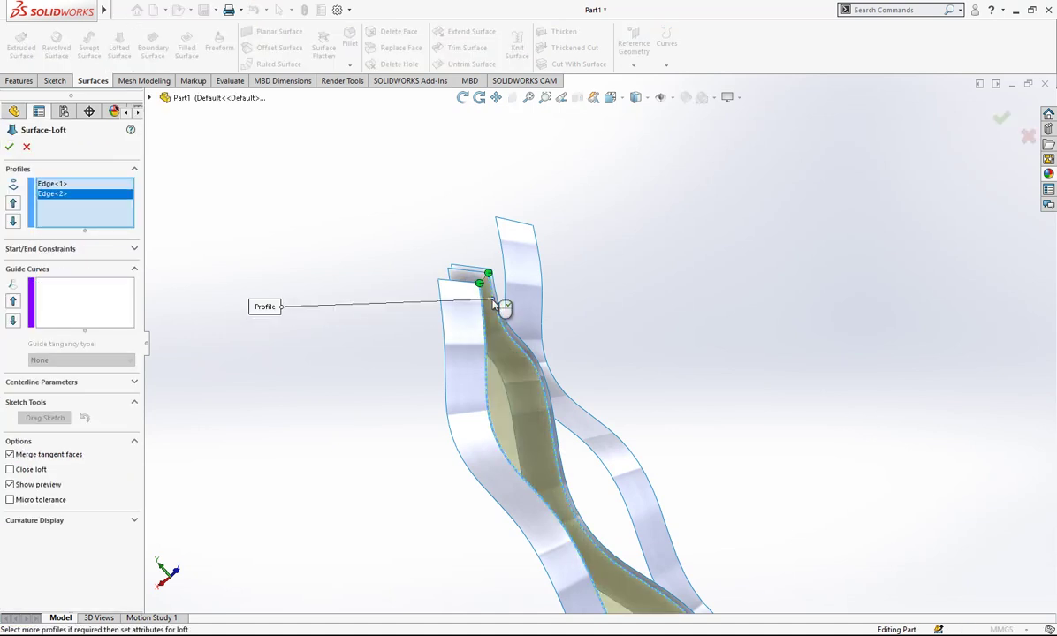
# - Set the loft's start and end constraints to Tangency To Face, each with a tangent length of 2.5
pyautogui.click(93, 249)
pyautogui.click(81, 276)
pyautogui.click(88, 305)
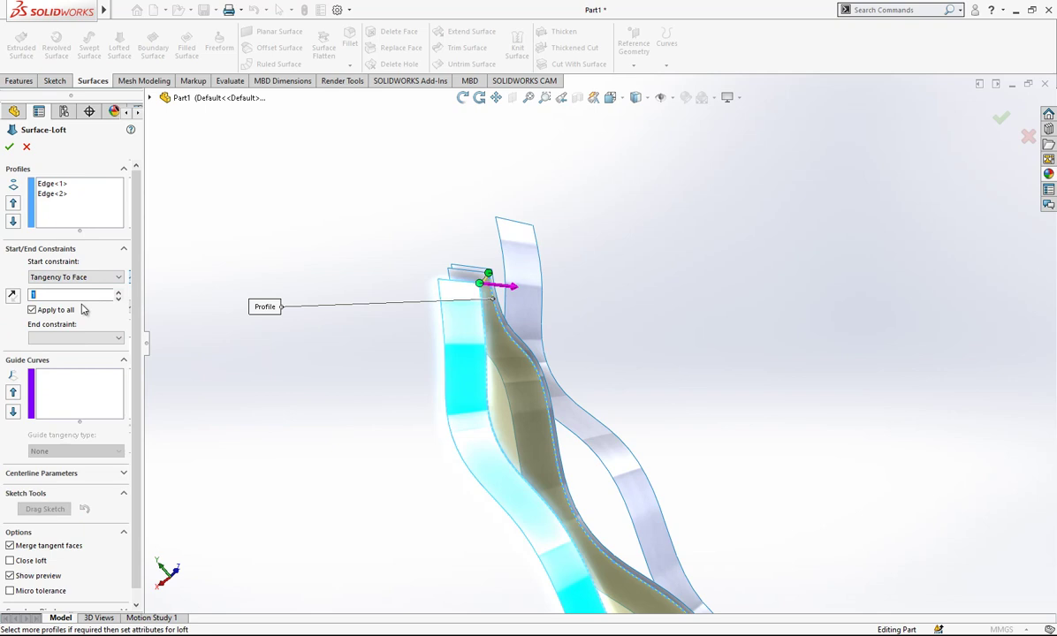
pyautogui.click(89, 340)
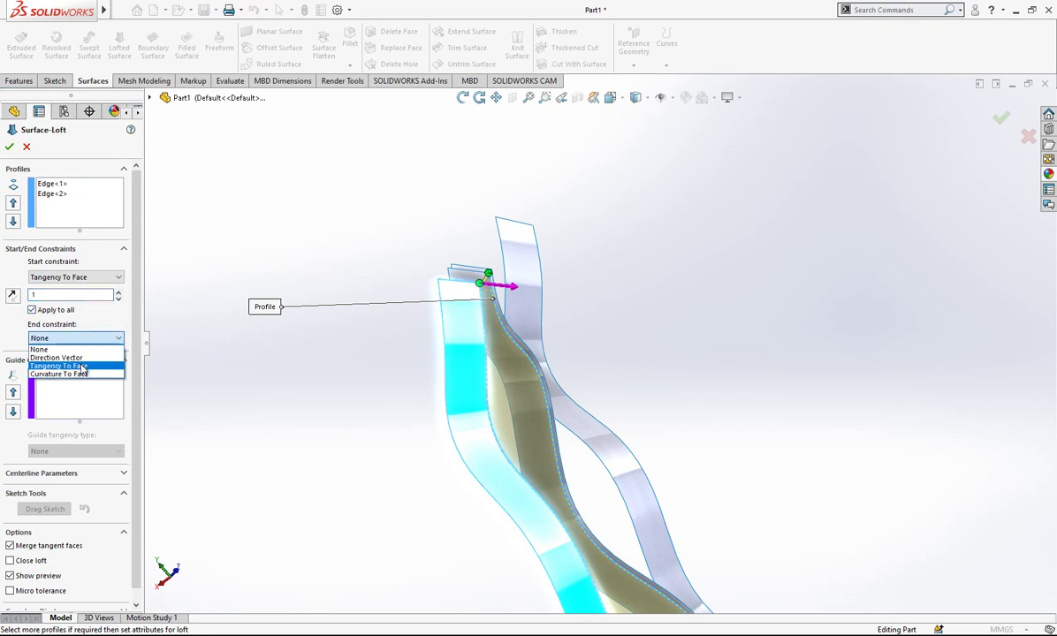
pyautogui.click(80, 370)
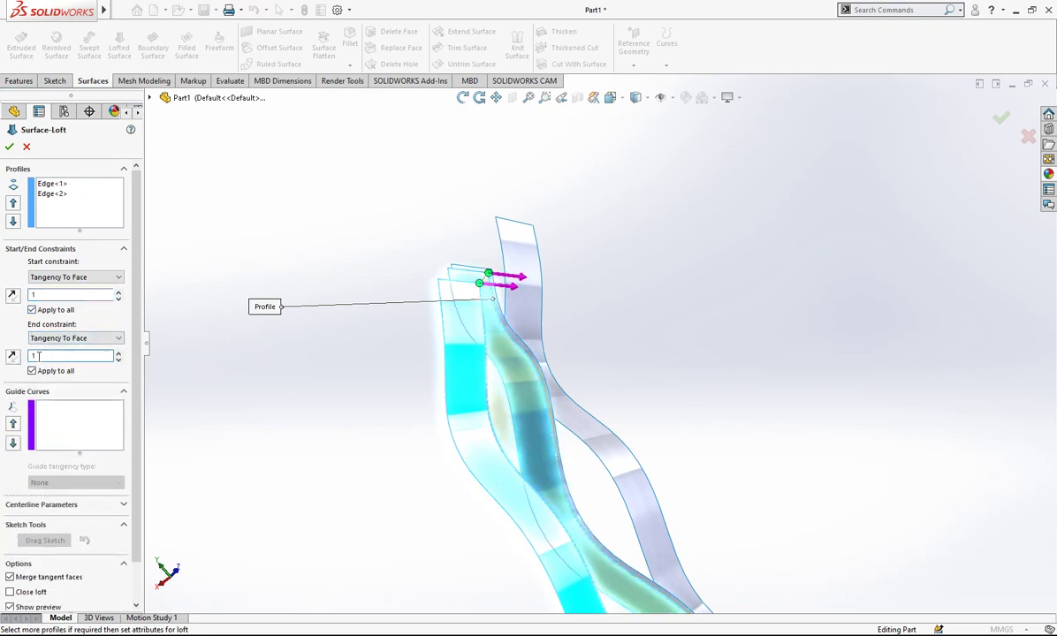
pyautogui.write('2.5')
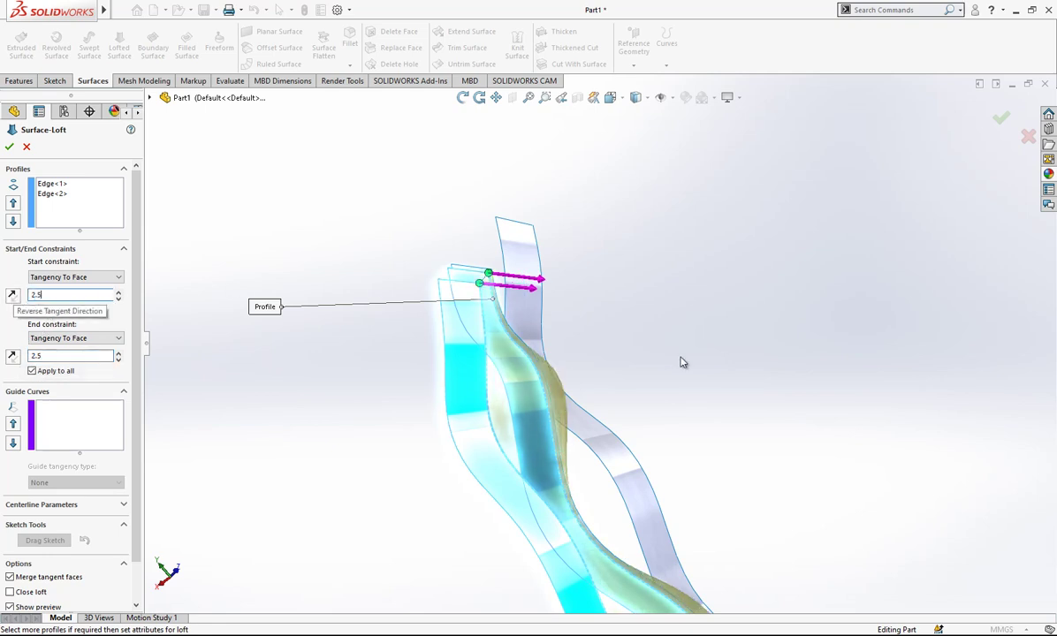
pyautogui.moveTo(680, 363); pyautogui.dragTo(733, 540, button='middle')
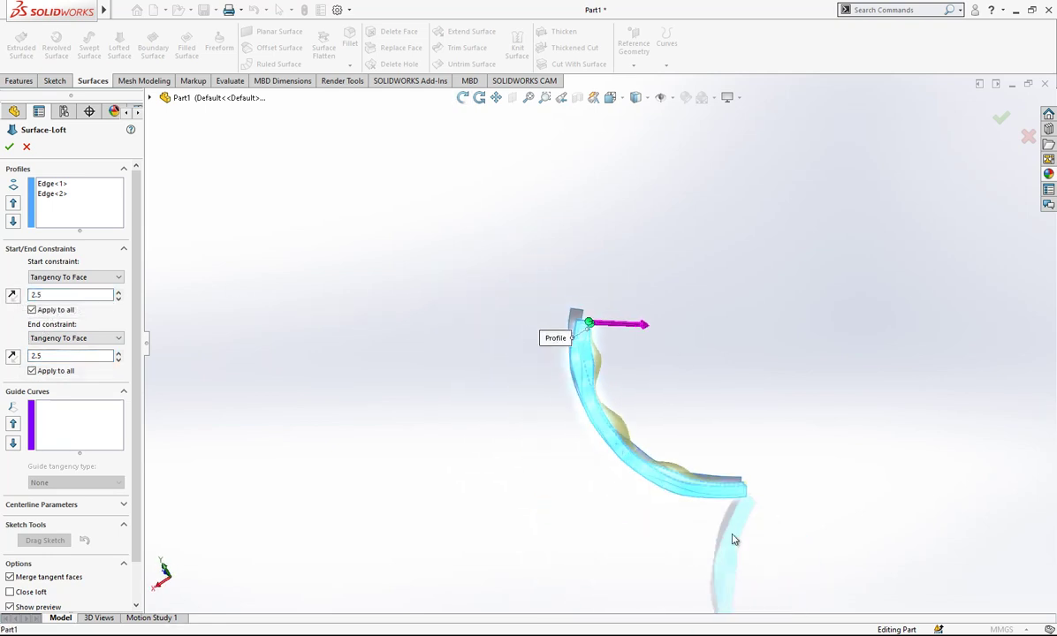
# - Complete the first lofted surface between the two neighbouring ruled surfaces
pyautogui.scroll(-3, 672, 477)
pyautogui.moveTo(620, 425)
pyautogui.mouseDown(button='middle')
pyautogui.moveTo(573, 370)
pyautogui.moveTo(585, 304)
pyautogui.moveTo(609, 398)
pyautogui.moveTo(524, 469)
pyautogui.moveTo(609, 345)
pyautogui.moveTo(637, 198)
pyautogui.moveTo(606, 265)
pyautogui.moveTo(389, 236)
pyautogui.moveTo(268, 413)
pyautogui.moveTo(175, 412)
pyautogui.moveTo(246, 278)
pyautogui.moveTo(382, 153)
pyautogui.mouseUp(button='middle')
pyautogui.press('Return')
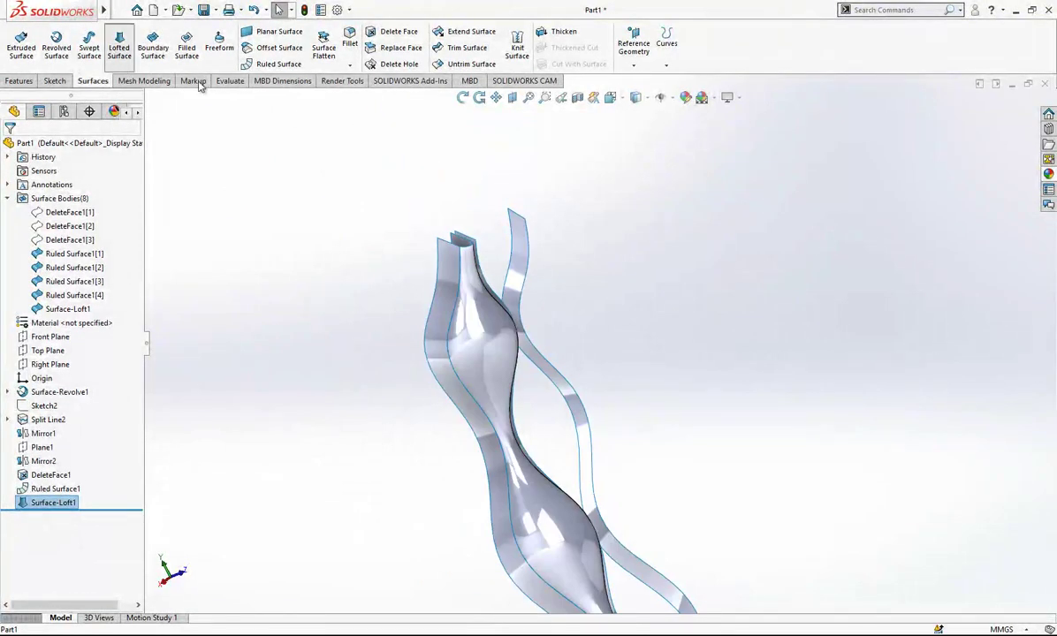
# - Start a second lofted surface, clear its wrongly picked profiles and use the facing wavy edges of the other ruled surface pair
pyautogui.click(480, 258)
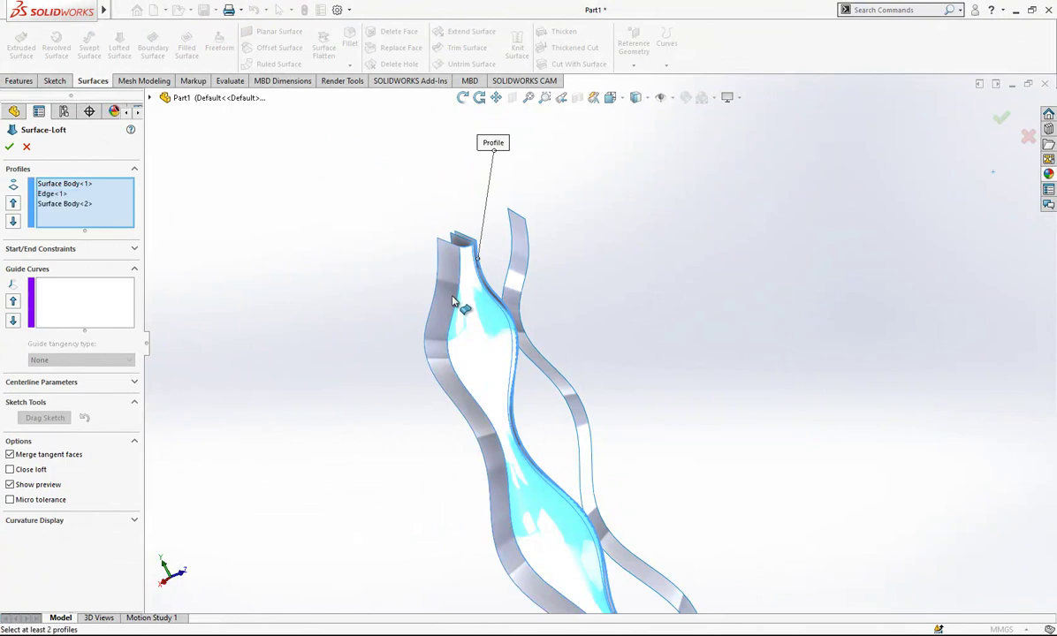
pyautogui.rightClick(78, 185)
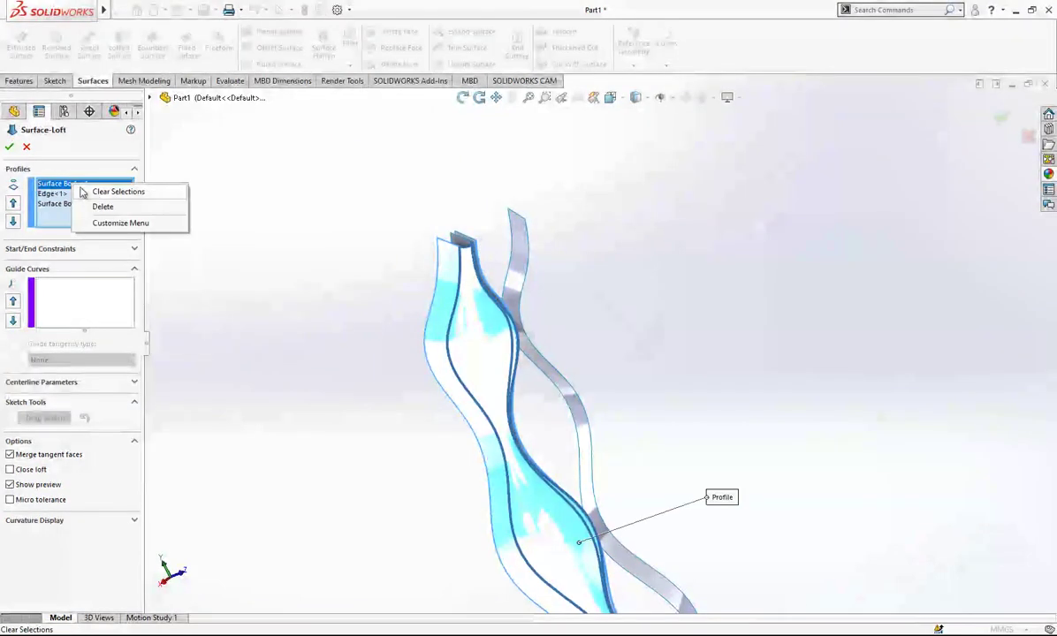
pyautogui.click(122, 191)
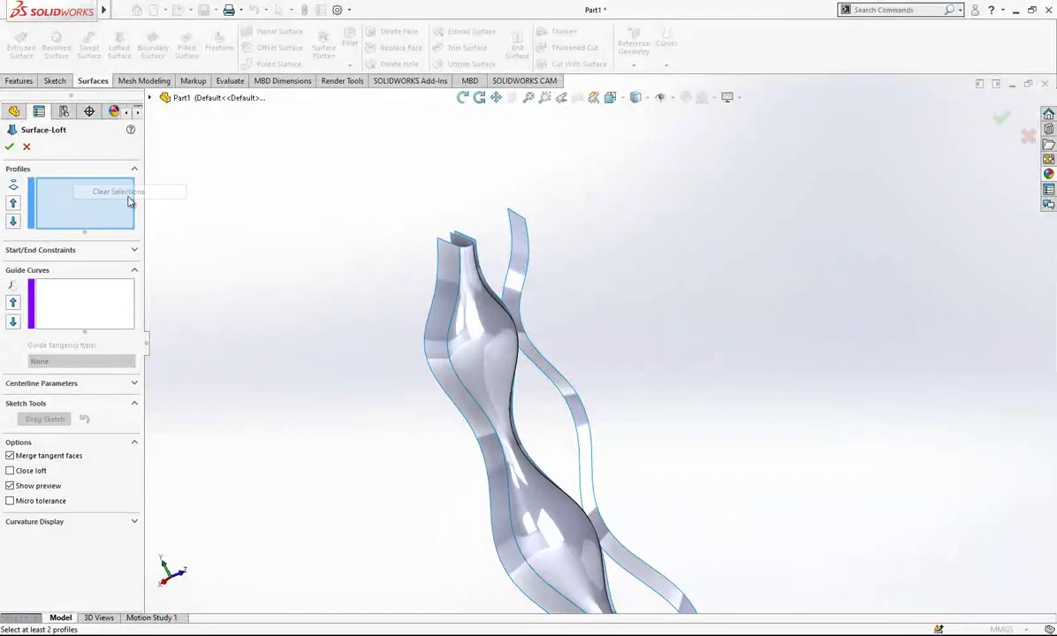
pyautogui.click(482, 279)
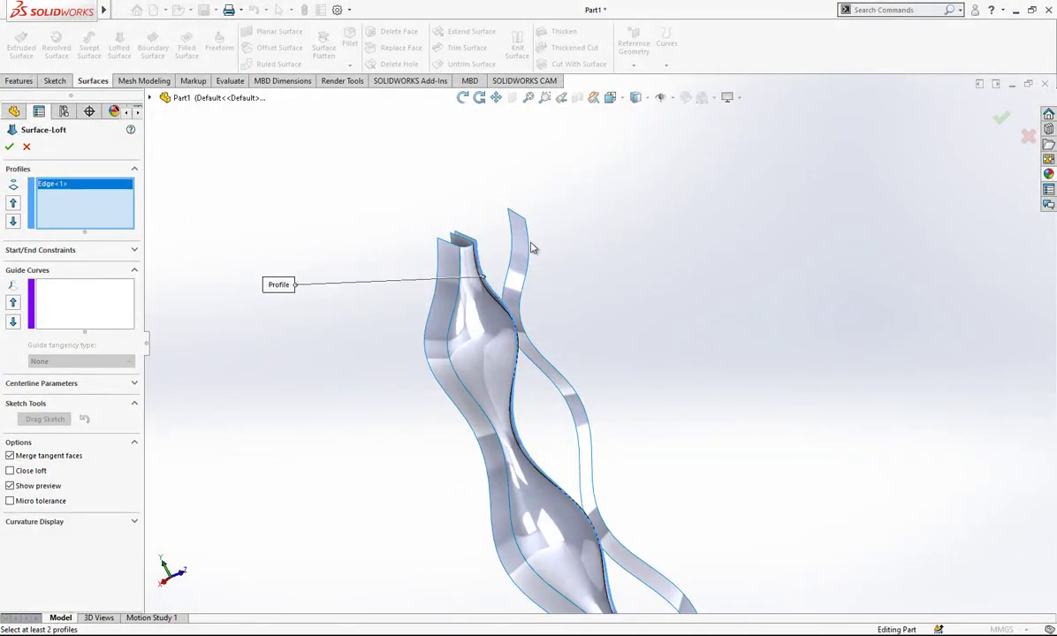
pyautogui.click(530, 248)
# - Set the second loft's start and end constraints to Tangency To Face with tangent lengths of 2.5 and create it
pyautogui.click(83, 253)
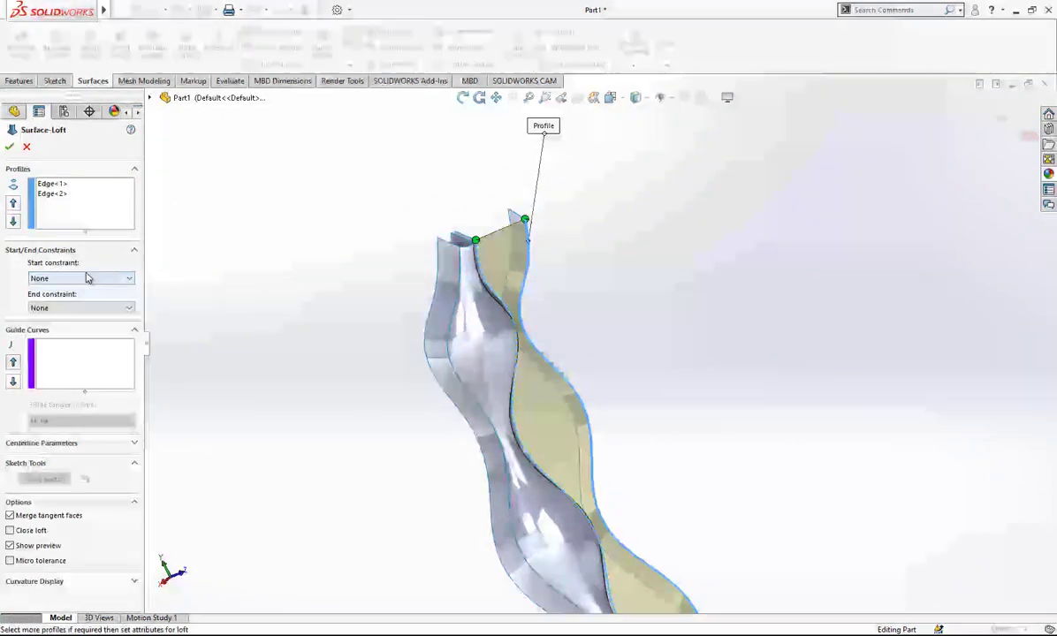
pyautogui.click(88, 276)
pyautogui.click(85, 298)
pyautogui.click(80, 278)
pyautogui.click(84, 306)
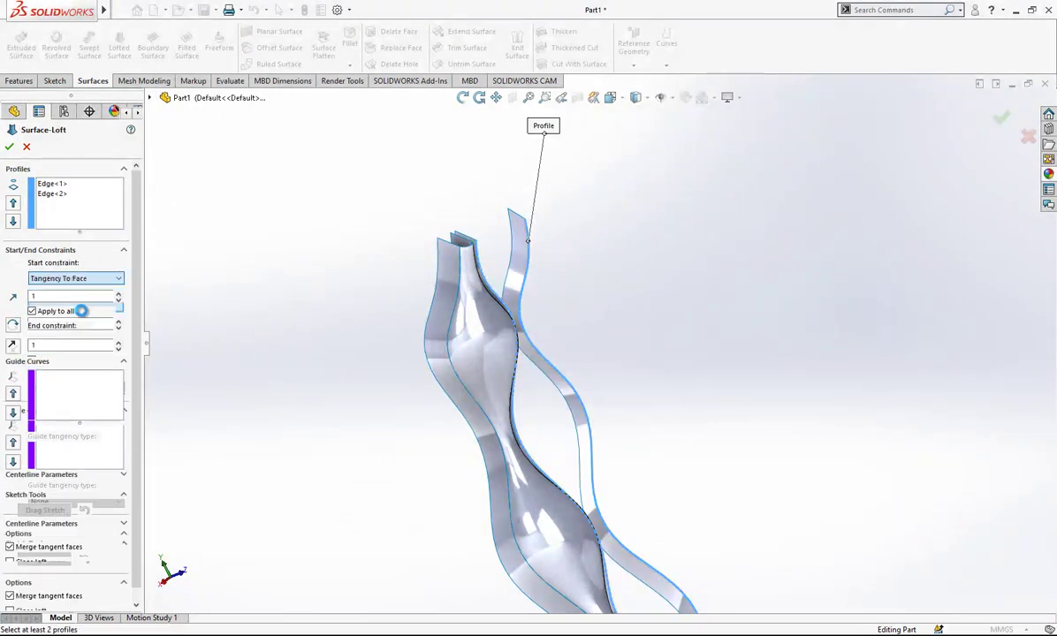
pyautogui.click(64, 363)
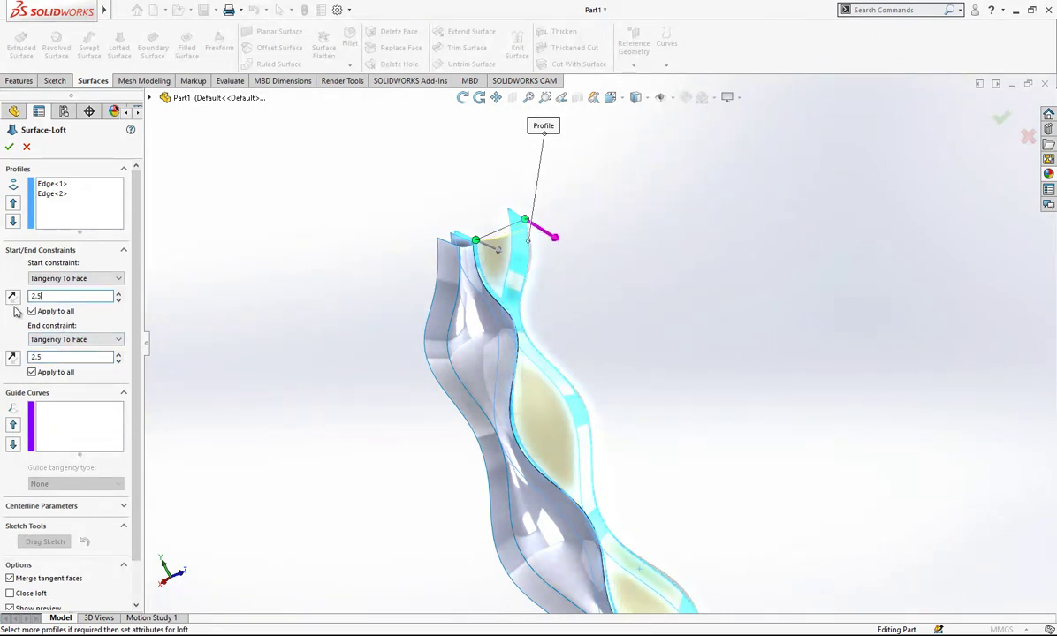
pyautogui.moveTo(581, 301); pyautogui.dragTo(663, 304, button='middle')
pyautogui.press('Return')
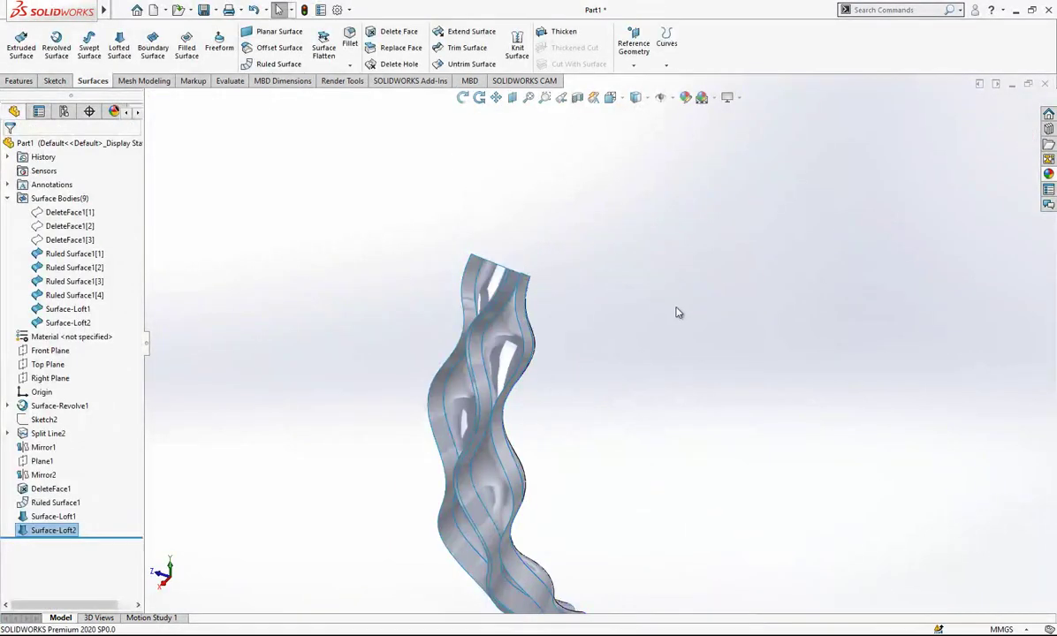
# - Delete the four ruled surface bodies Ruled Surface1[1] to Ruled Surface1[4], keeping the lofted surfaces
pyautogui.moveTo(521, 350); pyautogui.dragTo(618, 334, button='middle')
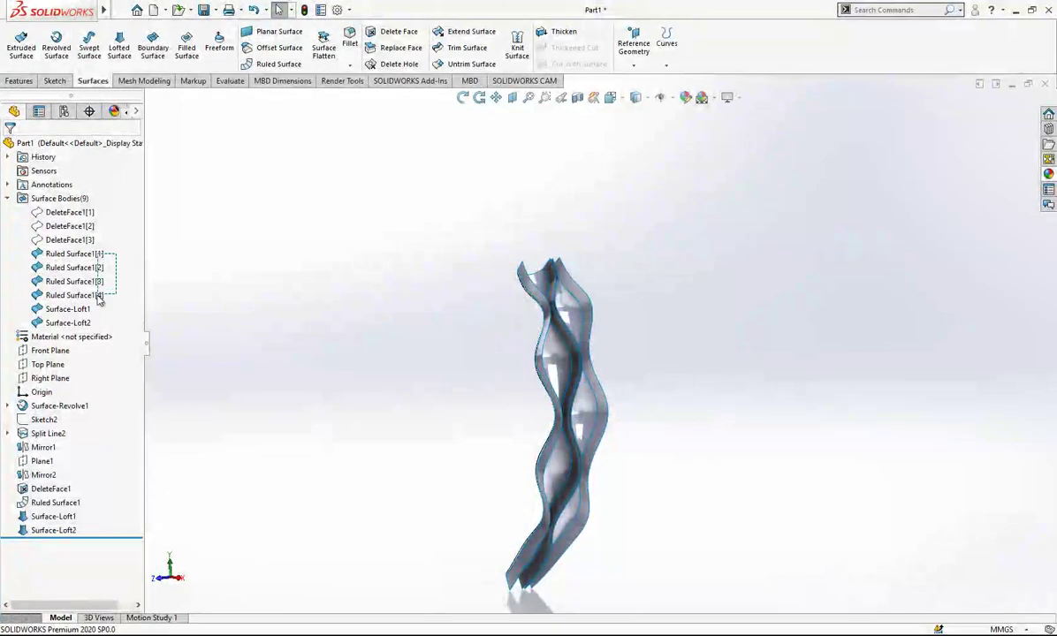
pyautogui.moveTo(97, 300); pyautogui.dragTo(98, 301)
pyautogui.rightClick(98, 300)
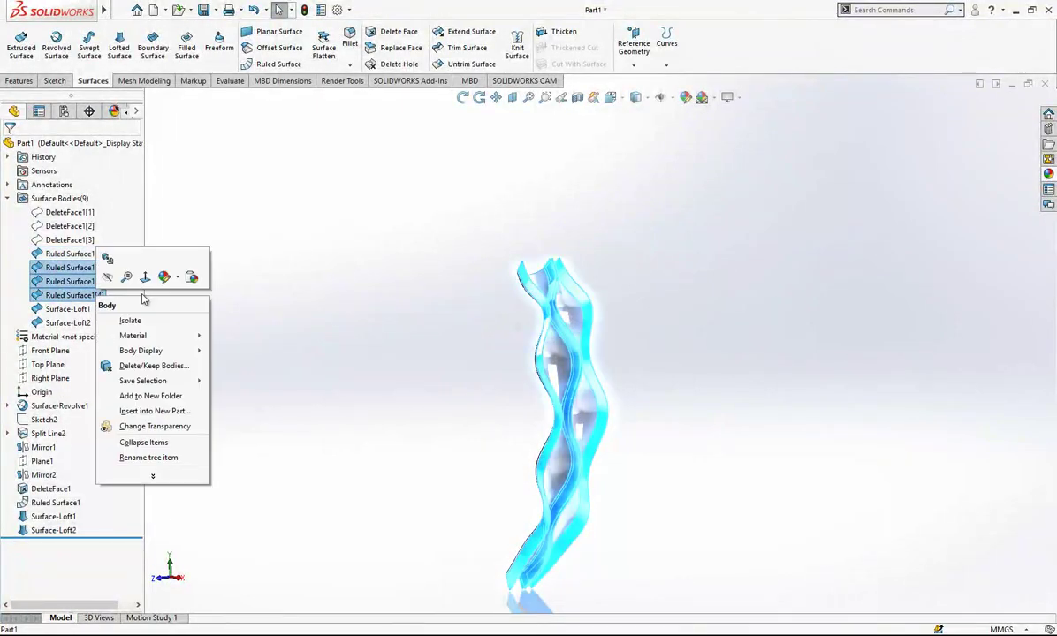
pyautogui.click(132, 370)
pyautogui.scroll(-3, 562, 315)
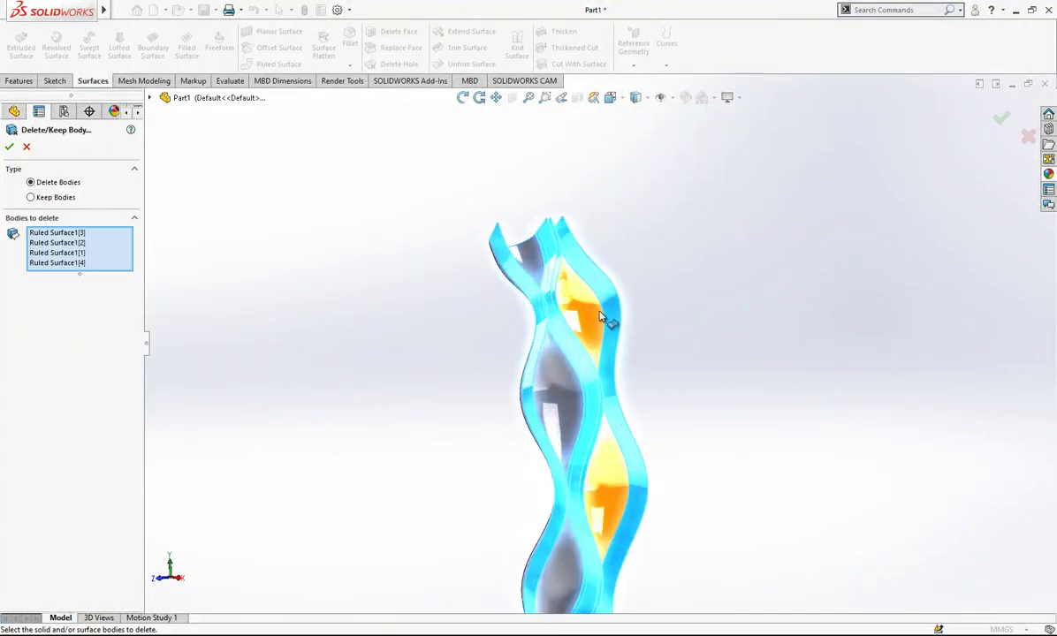
pyautogui.click(9, 148)
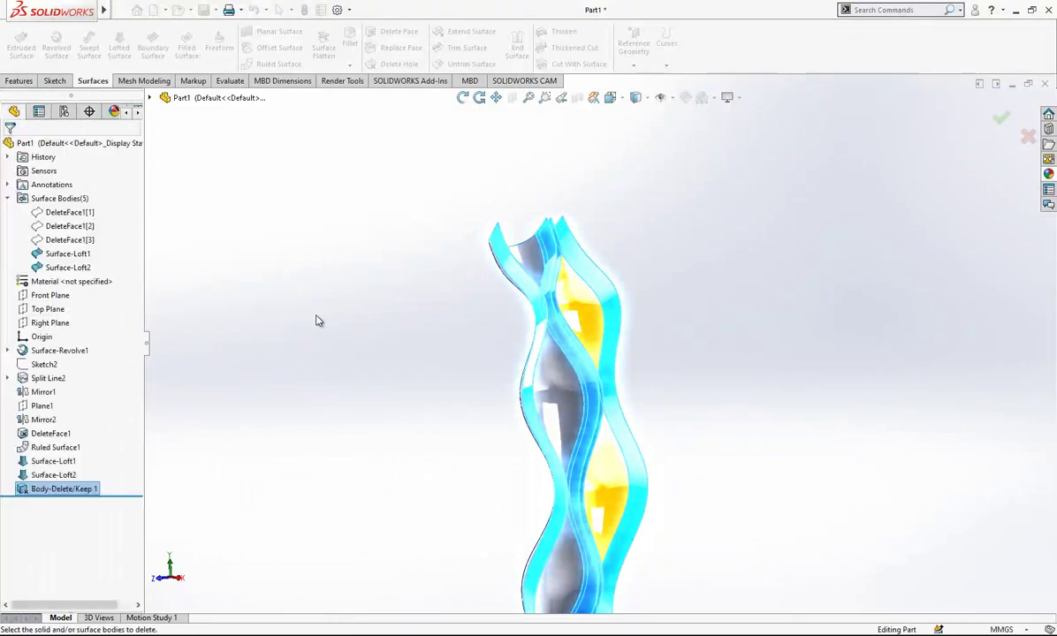
# - Show the three hidden strip bodies DeleteFace1[1], DeleteFace1[2] and DeleteFace1[3]
pyautogui.moveTo(510, 366); pyautogui.dragTo(473, 253, button='middle')
pyautogui.scroll(3, 591, 360)
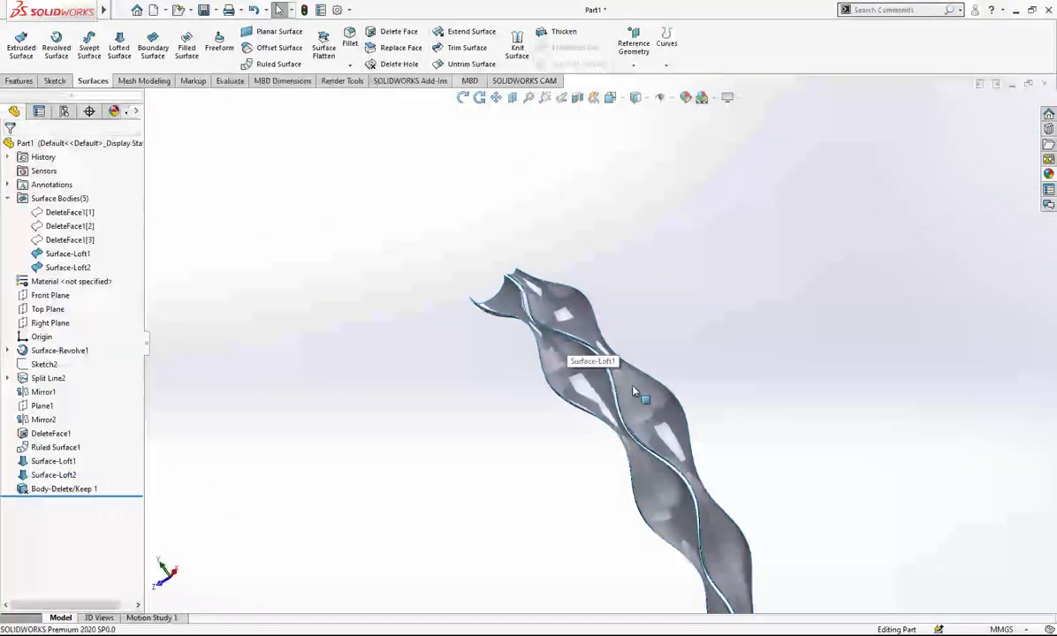
pyautogui.moveTo(87, 246); pyautogui.dragTo(88, 243)
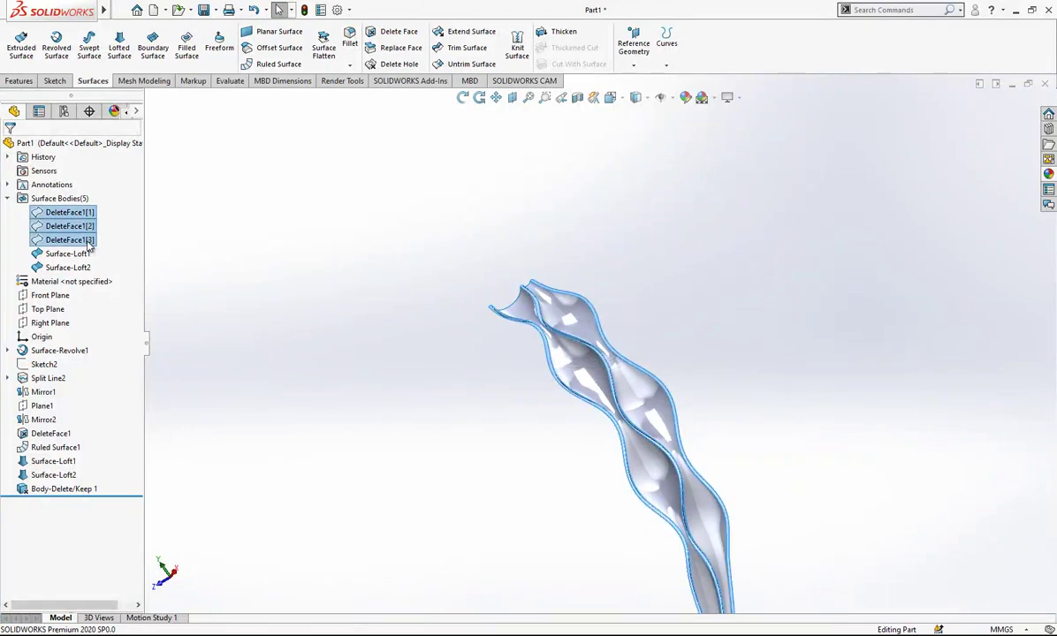
pyautogui.rightClick(87, 242)
pyautogui.click(98, 222)
pyautogui.scroll(2, 514, 310)
pyautogui.moveTo(514, 310); pyautogui.dragTo(535, 337, button='middle')
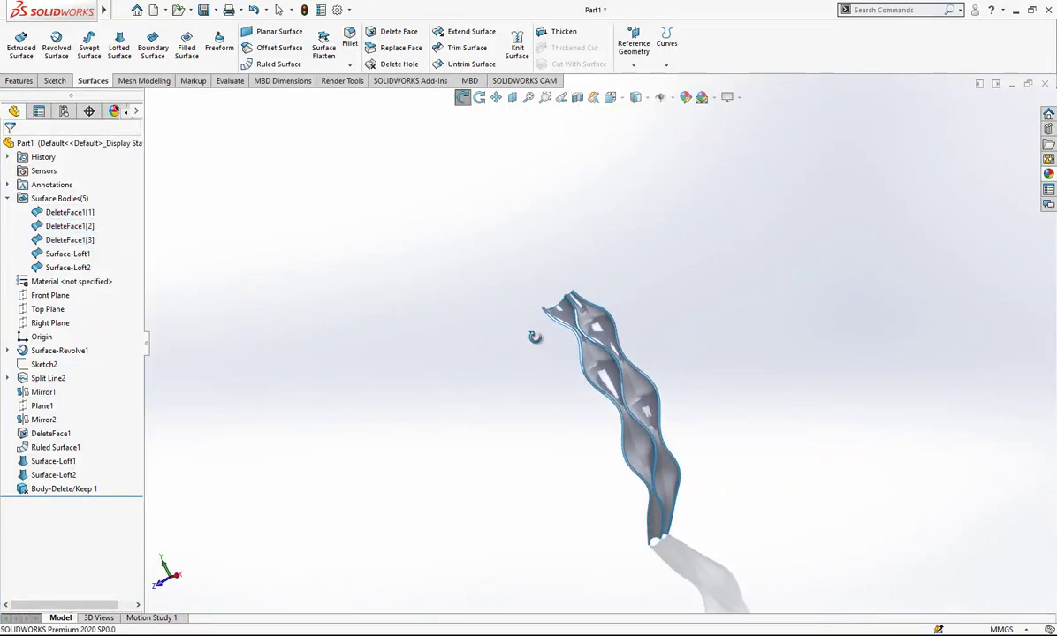
pyautogui.scroll(-4, 601, 344)
pyautogui.press('Escape')
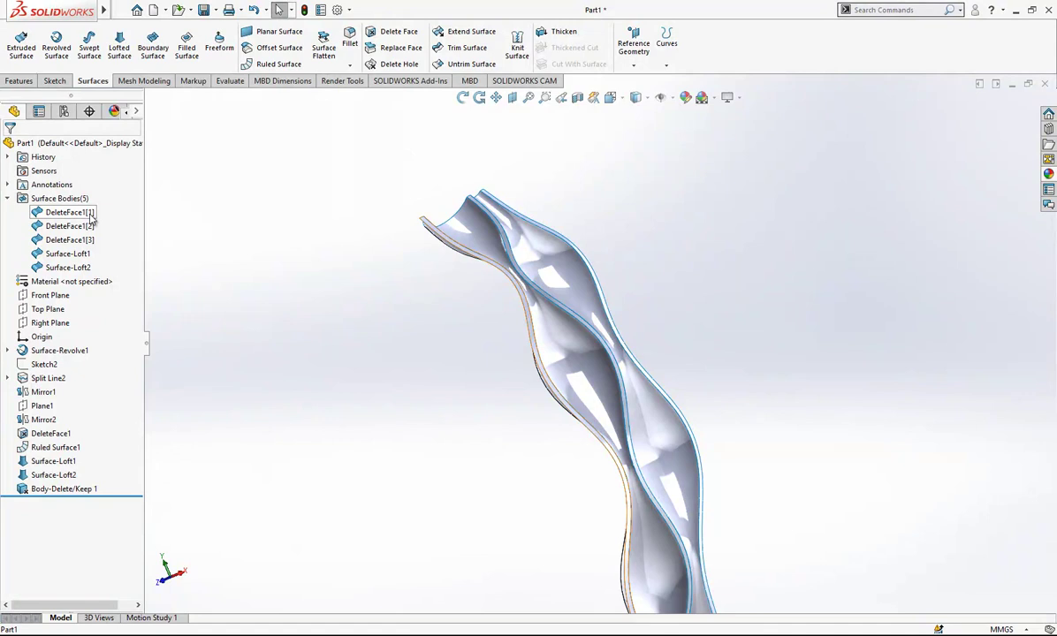
# - Delete the outer strip body DeleteFace1[1] with Delete/Keep Body
pyautogui.click(88, 212)
pyautogui.rightClick(89, 212)
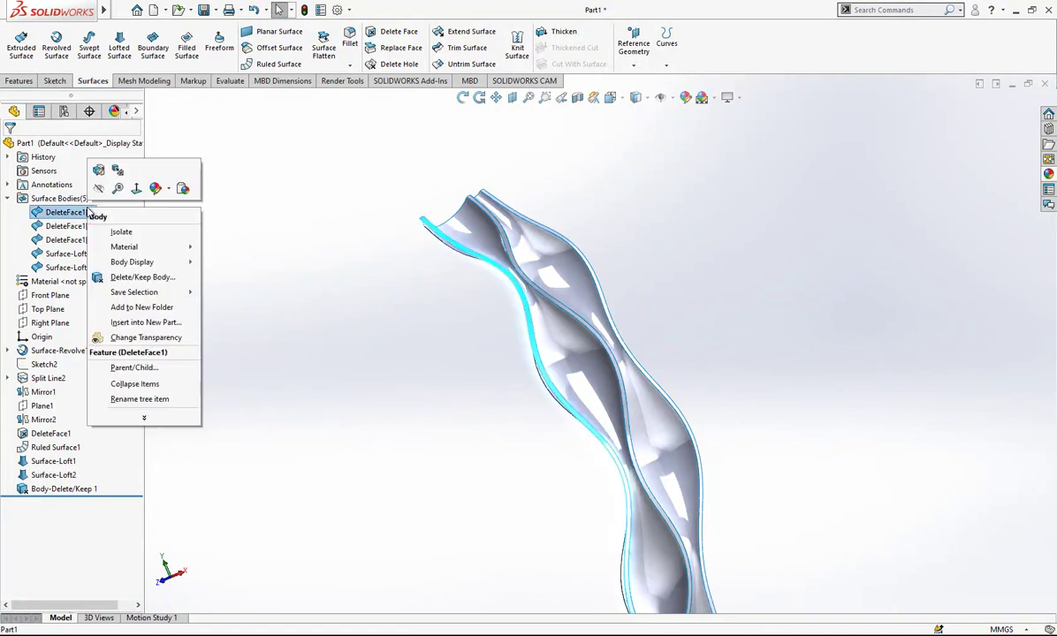
pyautogui.click(140, 277)
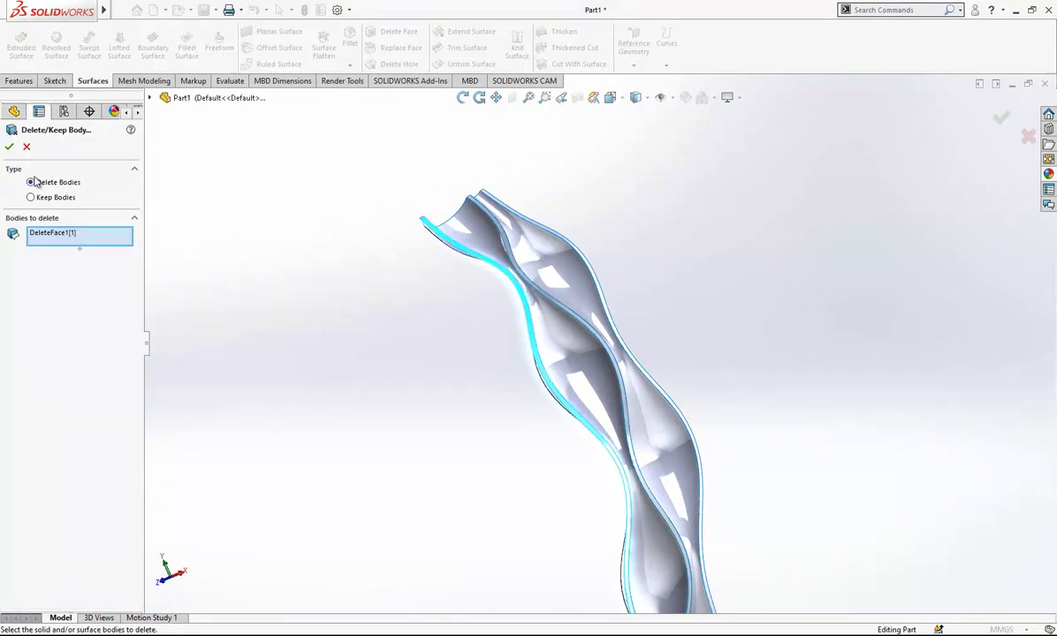
pyautogui.click(9, 147)
pyautogui.moveTo(518, 284); pyautogui.dragTo(583, 301, button='middle')
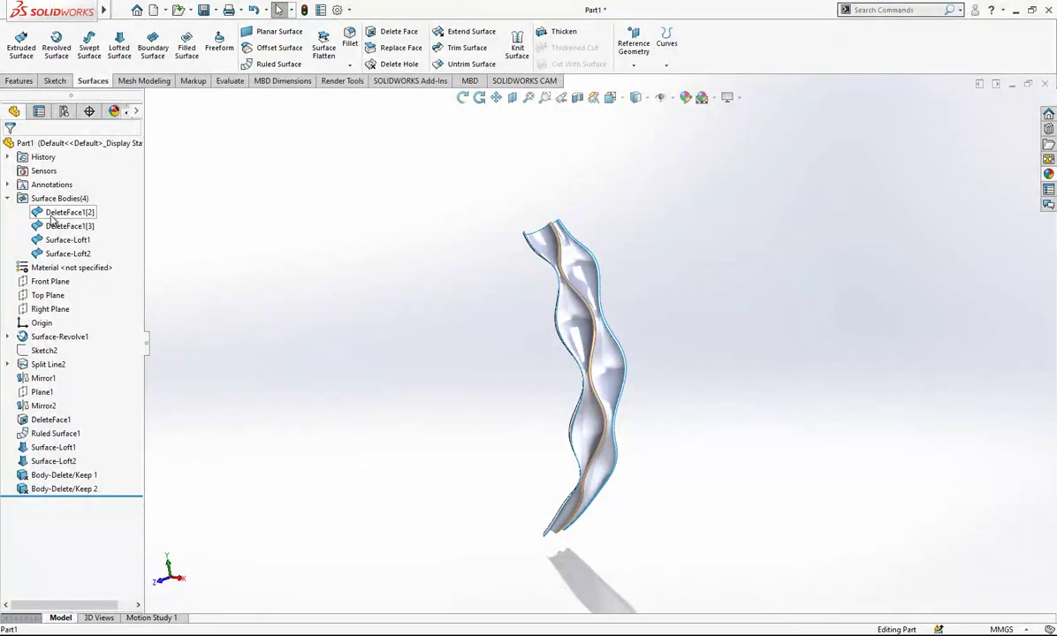
# - Knit the two remaining strips and the two lofted surfaces into one surface body, without creating a solid or merging entities
pyautogui.click(517, 46)
pyautogui.moveTo(757, 157); pyautogui.dragTo(425, 547)
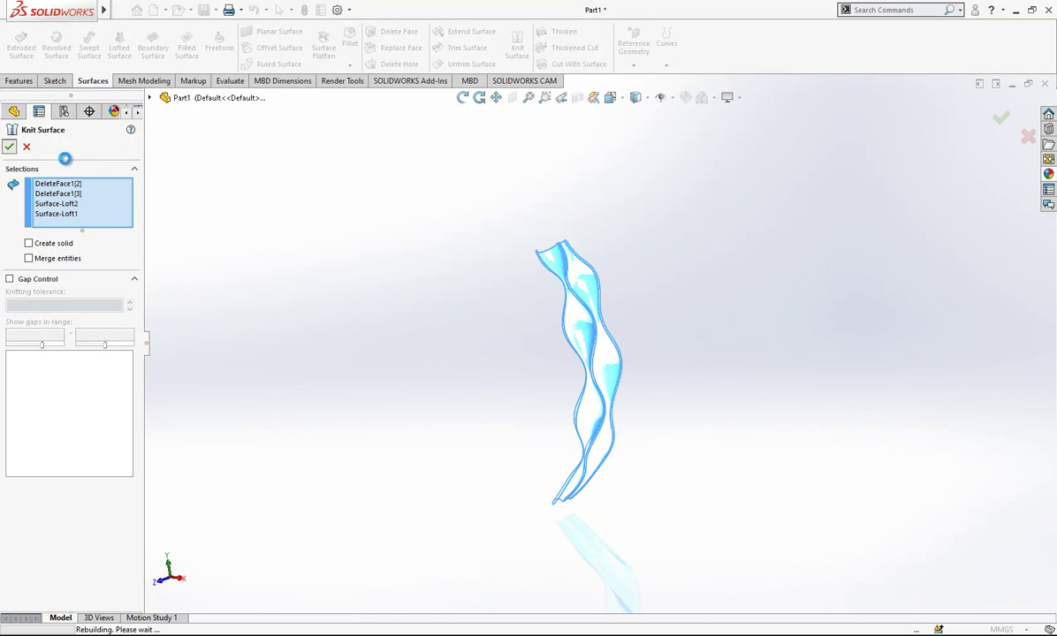
pyautogui.scroll(-5, 511, 248)
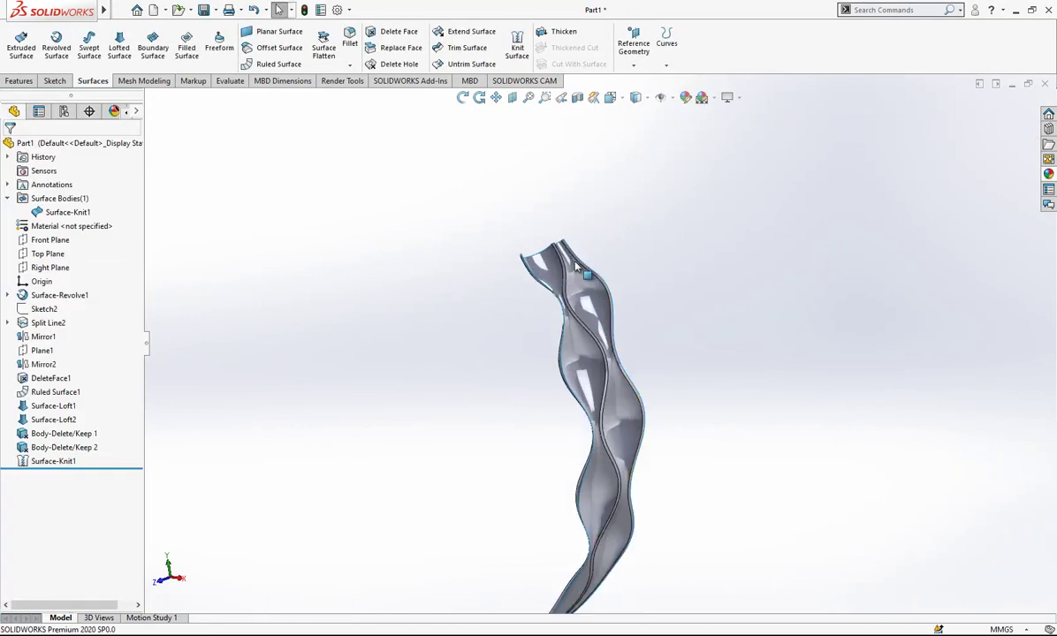
# - Start an Extend Surface on the four short end edges at the upper end of the knitted surface
pyautogui.click(461, 33)
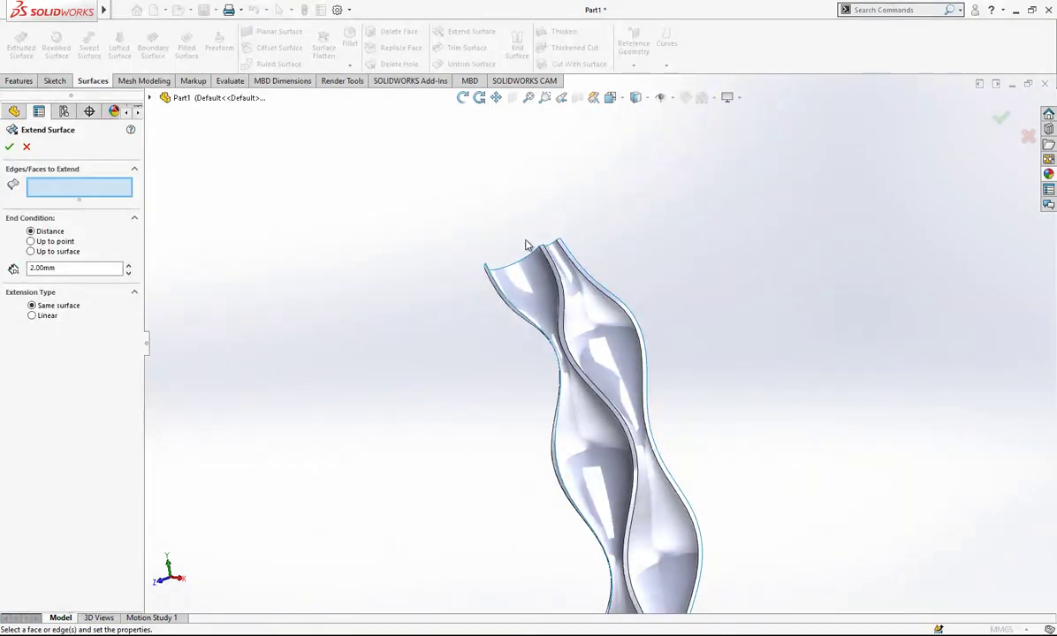
pyautogui.click(508, 266)
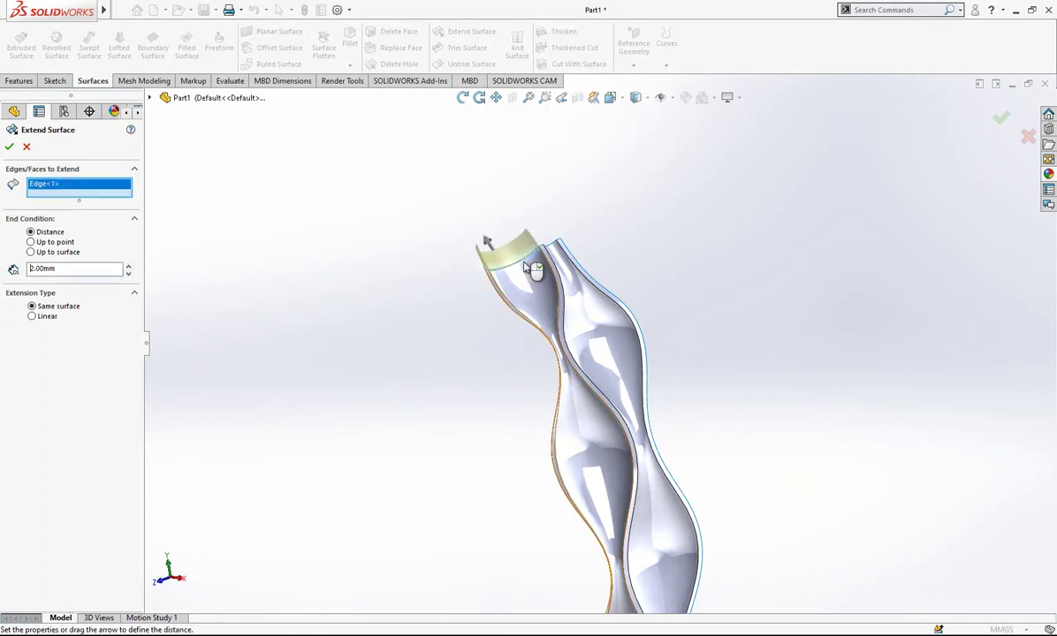
pyautogui.scroll(-5, 552, 263)
pyautogui.click(551, 260)
pyautogui.moveTo(551, 260); pyautogui.dragTo(530, 279, button='middle')
pyautogui.click(570, 267)
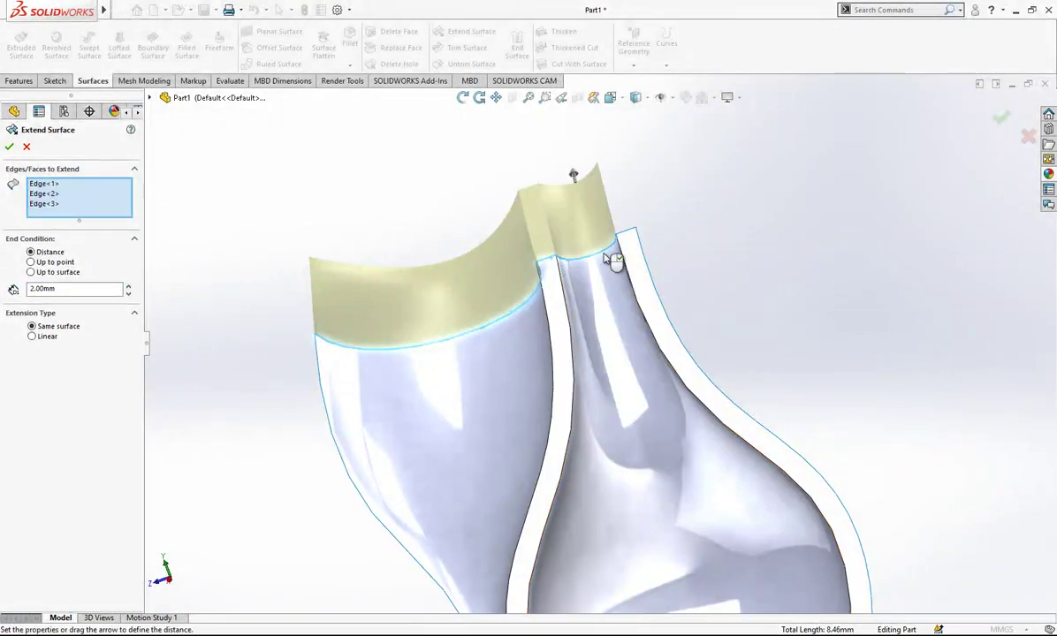
pyautogui.click(625, 265)
pyautogui.moveTo(625, 265); pyautogui.dragTo(499, 300, button='middle')
# - Set the upper extension's distance to 2.5 mm with the Same surface type and create it
pyautogui.click(73, 297)
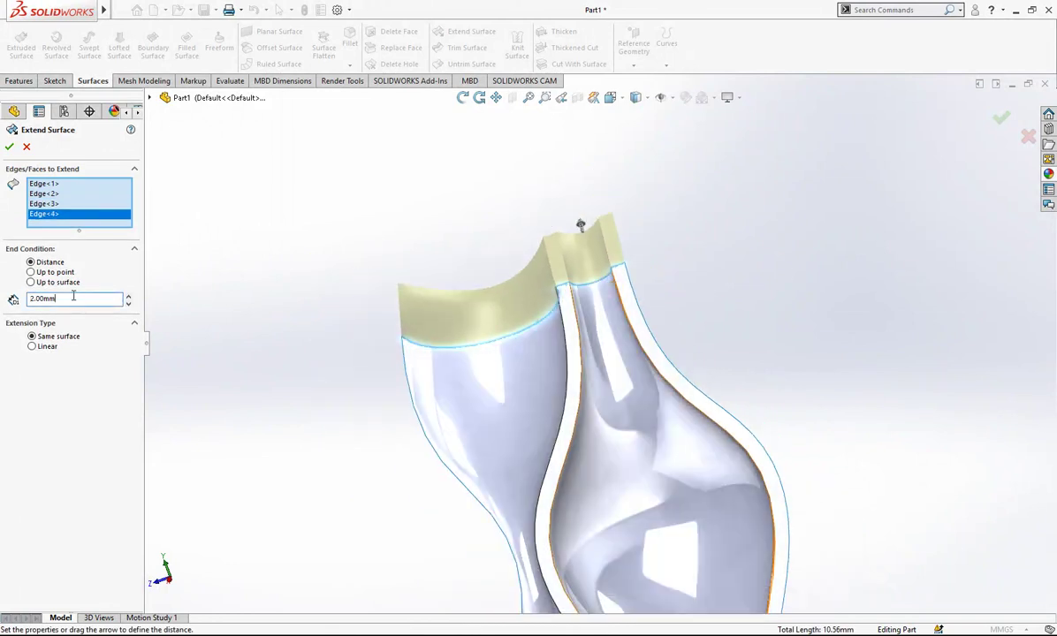
pyautogui.write('2.5')
pyautogui.press('Return')
pyautogui.rightClick(179, 324)
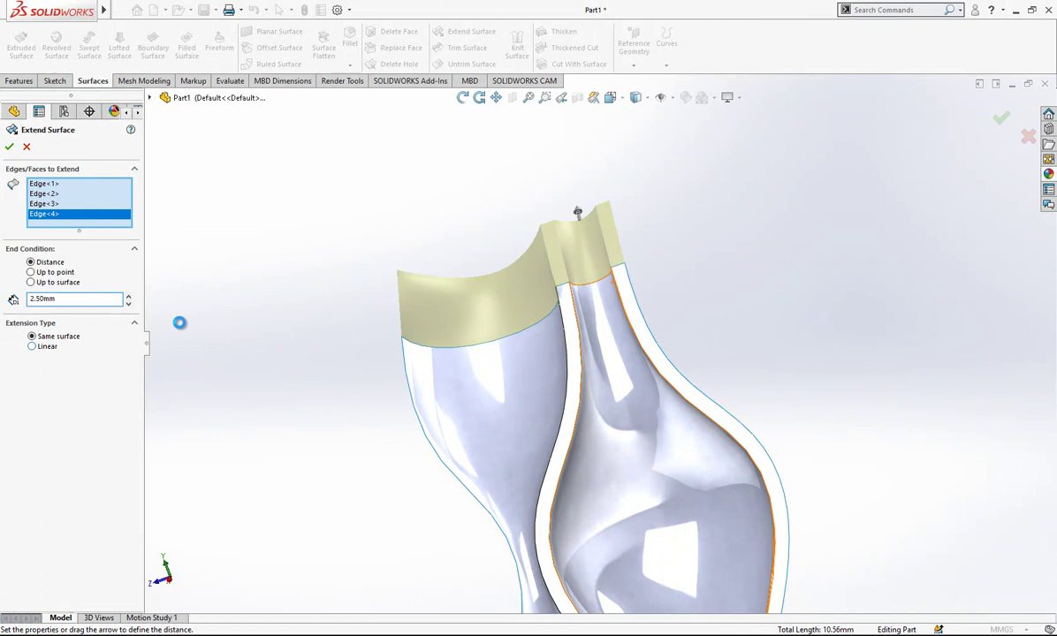
pyautogui.scroll(3, 590, 351)
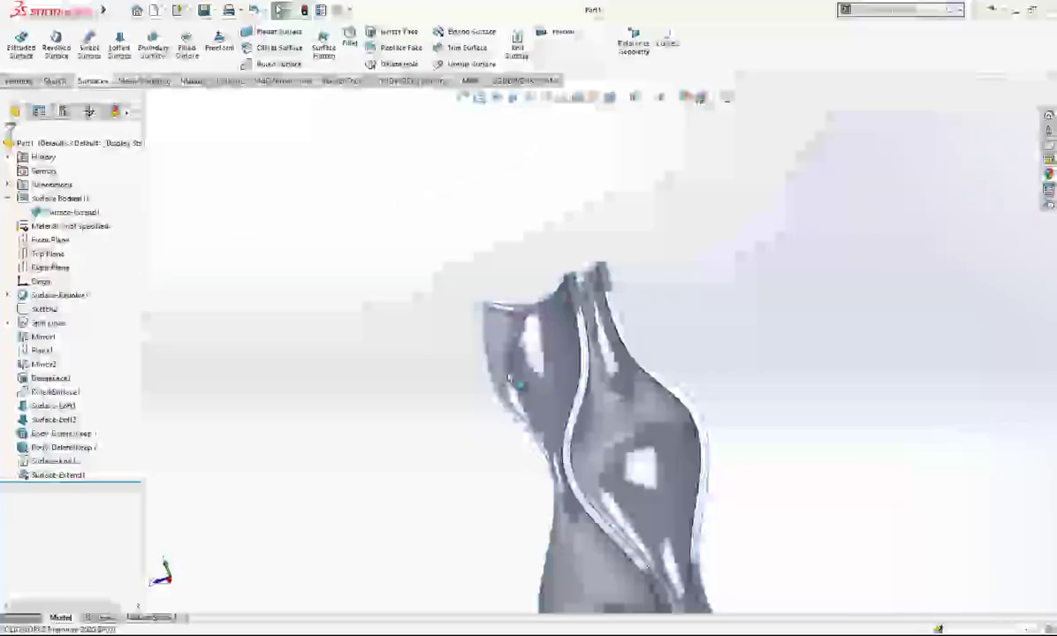
# - Extend the four short end edges at the lower end of the wavy surface by 2.5 mm, using the Same surface type
pyautogui.moveTo(550, 358); pyautogui.dragTo(609, 384, button='middle')
pyautogui.scroll(3, 609, 371)
pyautogui.scroll(2, 619, 471)
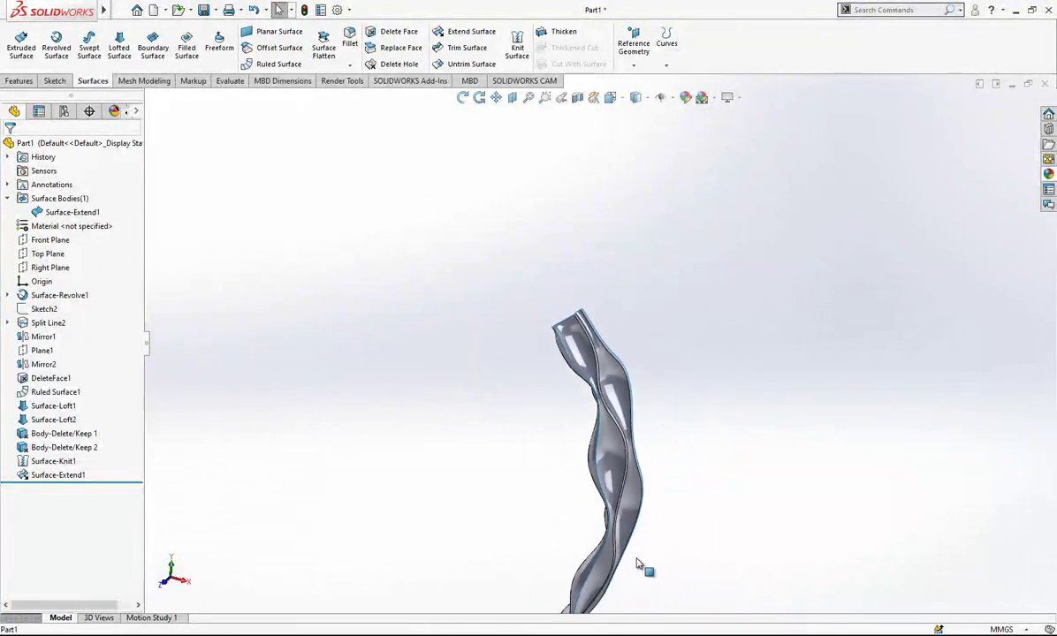
pyautogui.scroll(4, 577, 559)
pyautogui.scroll(-5, 568, 530)
pyautogui.scroll(-10, 578, 434)
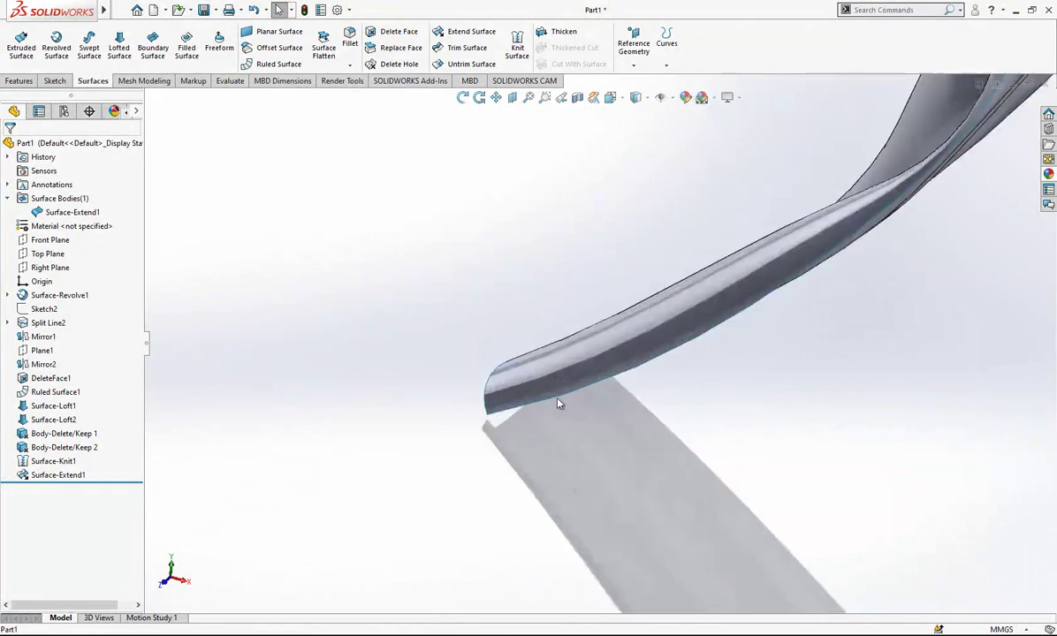
pyautogui.moveTo(646, 410); pyautogui.dragTo(426, 106, button='middle')
pyautogui.click(465, 32)
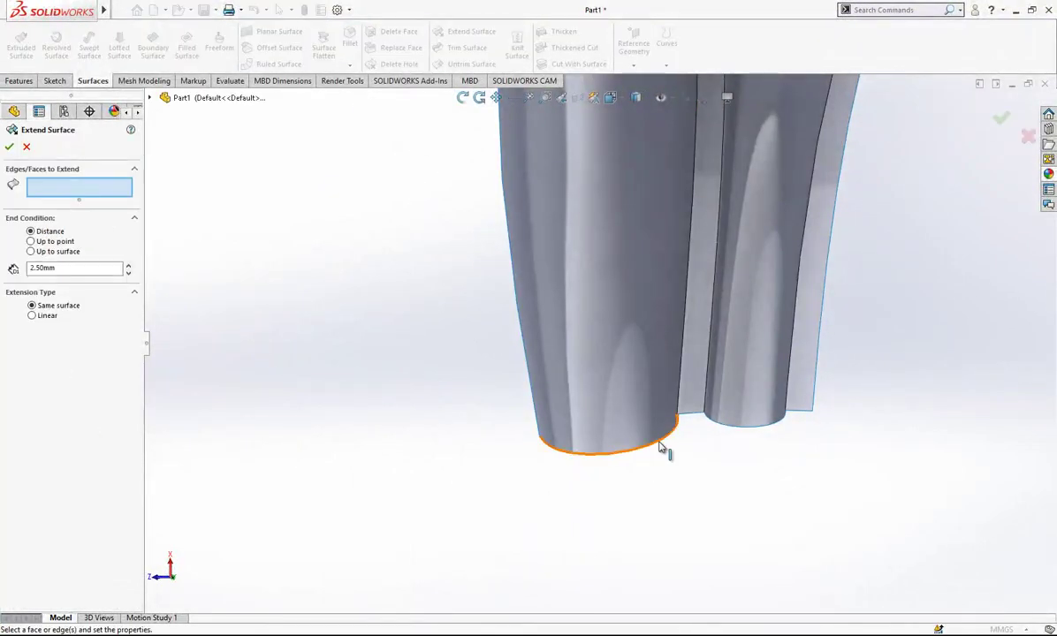
pyautogui.click(659, 447)
pyautogui.click(692, 413)
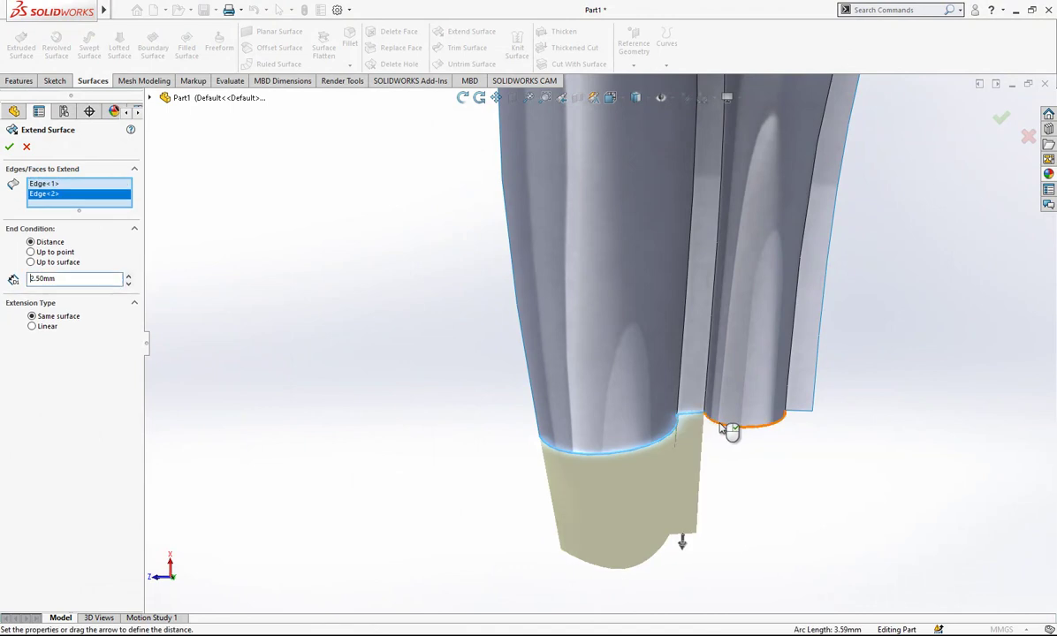
pyautogui.click(803, 417)
pyautogui.click(804, 412)
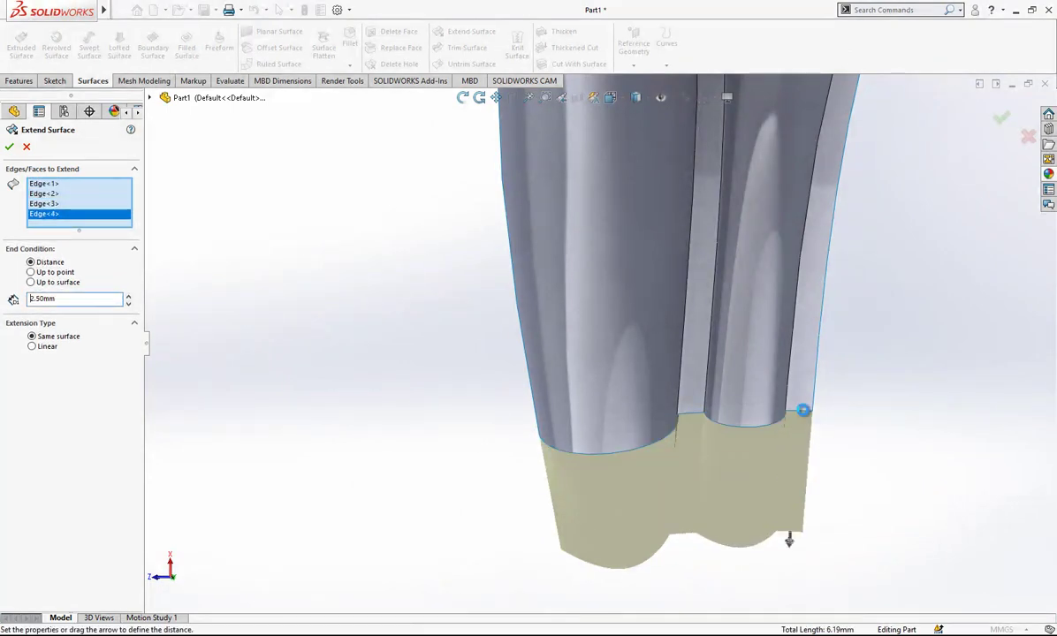
pyautogui.rightClick(739, 412)
# - Show the profile sketch of the revolved surface (Sketch1) beside the wavy body
pyautogui.scroll(8, 739, 412)
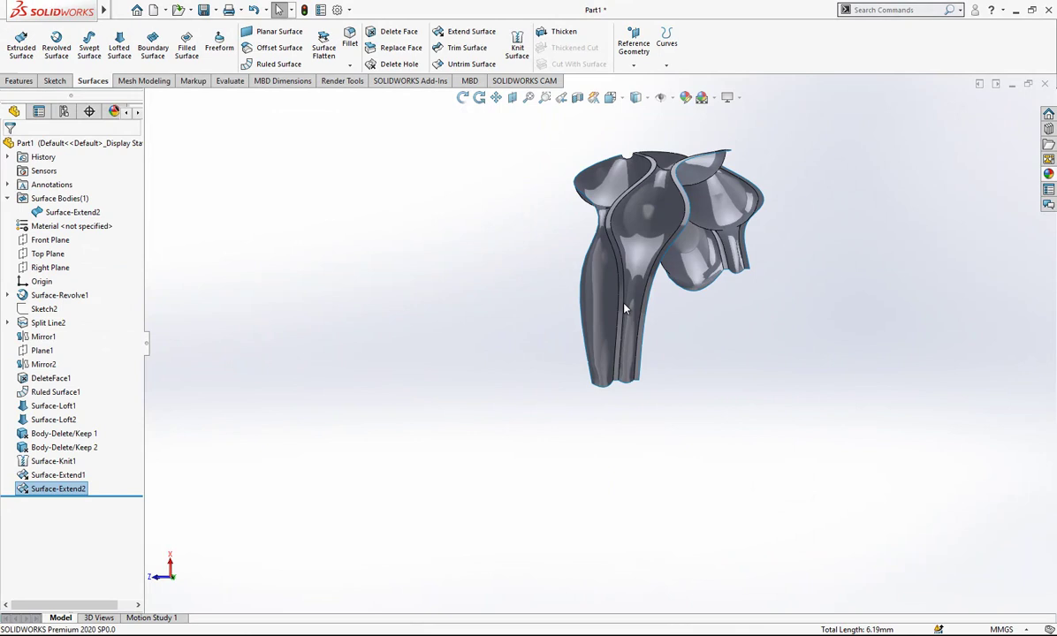
pyautogui.moveTo(625, 306); pyautogui.dragTo(711, 468, button='middle')
pyautogui.click(44, 308)
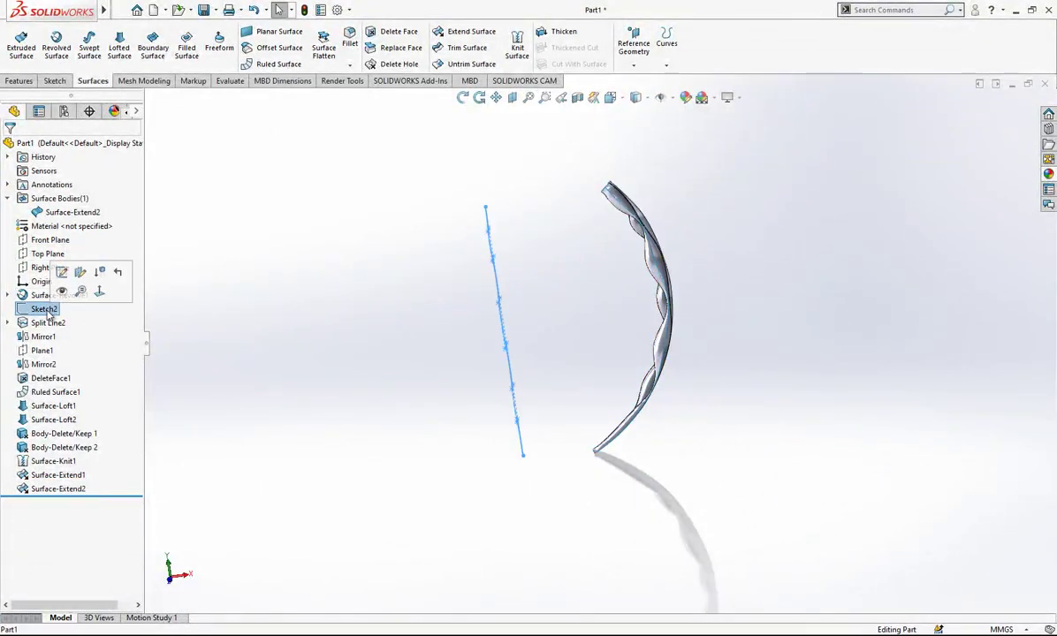
pyautogui.moveTo(453, 322)
pyautogui.mouseDown(button='middle')
pyautogui.moveTo(430, 282)
pyautogui.moveTo(396, 296)
pyautogui.mouseUp(button='middle')
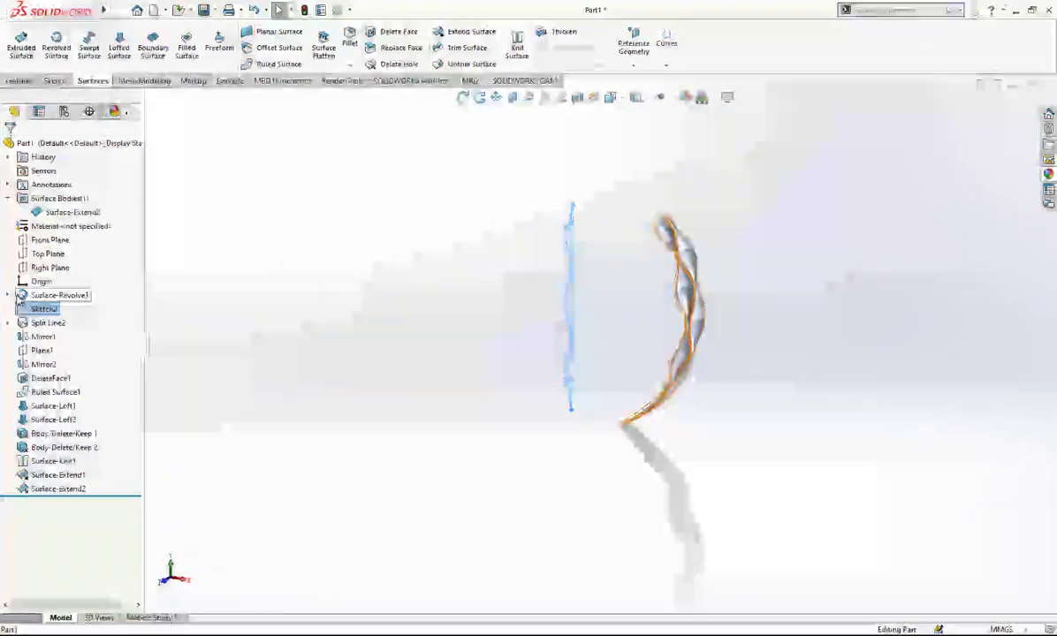
pyautogui.click(7, 295)
pyautogui.click(55, 311)
pyautogui.click(63, 296)
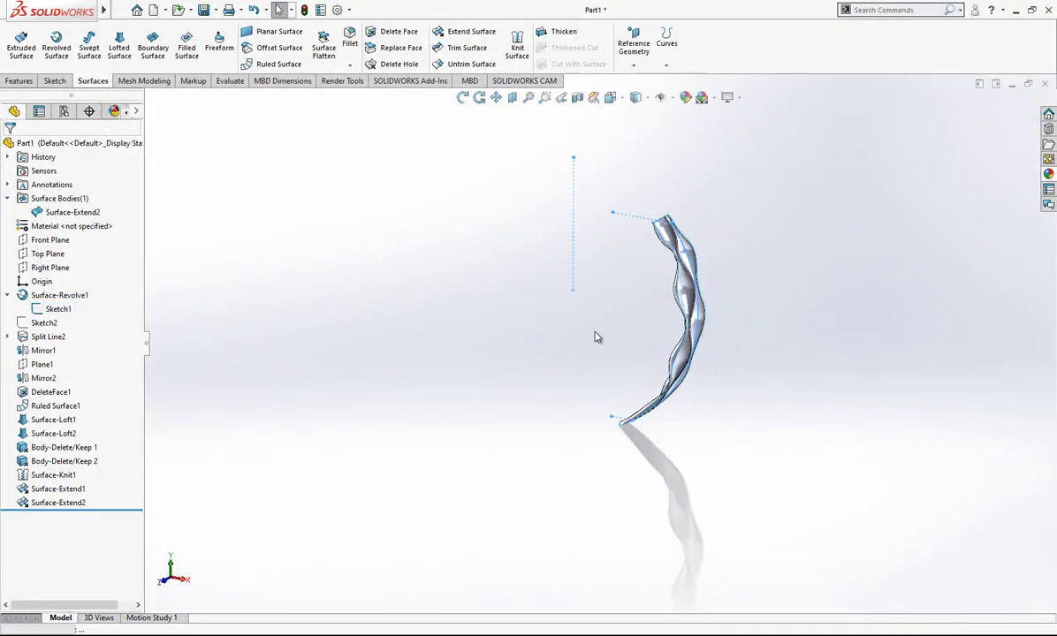
pyautogui.moveTo(597, 334)
pyautogui.mouseDown(button='middle')
pyautogui.moveTo(684, 253)
pyautogui.moveTo(669, 335)
pyautogui.mouseUp(button='middle')
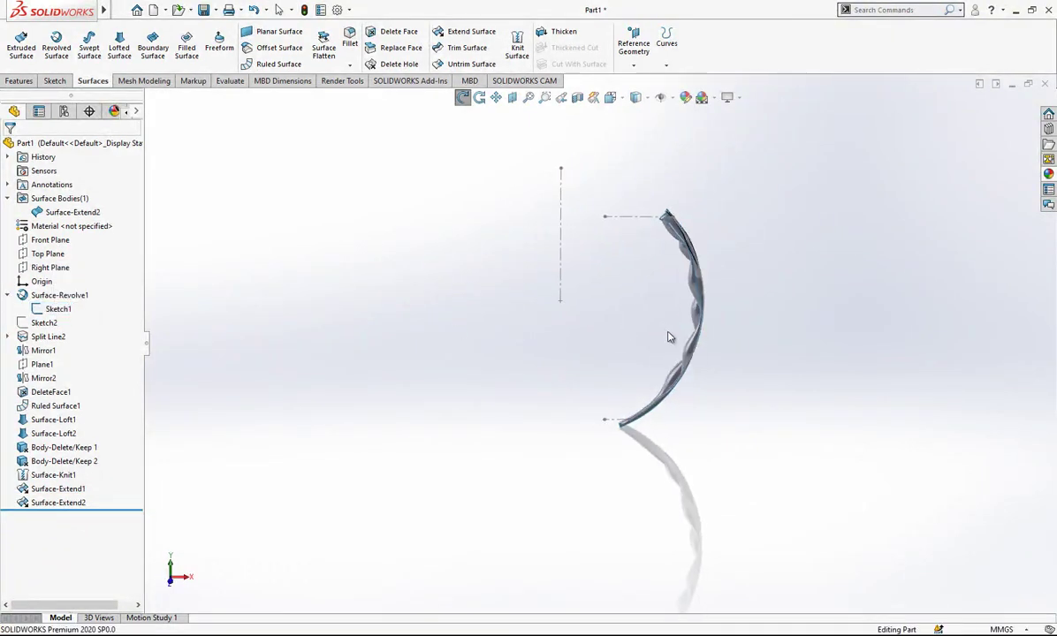
# - Create a reference plane parallel to the Top Plane through the free endpoint of the upper horizontal construction line in Sketch1
pyautogui.click(49, 255)
pyautogui.moveTo(338, 325)
pyautogui.mouseDown(button='middle')
pyautogui.moveTo(745, 332)
pyautogui.moveTo(653, 286)
pyautogui.mouseUp(button='middle')
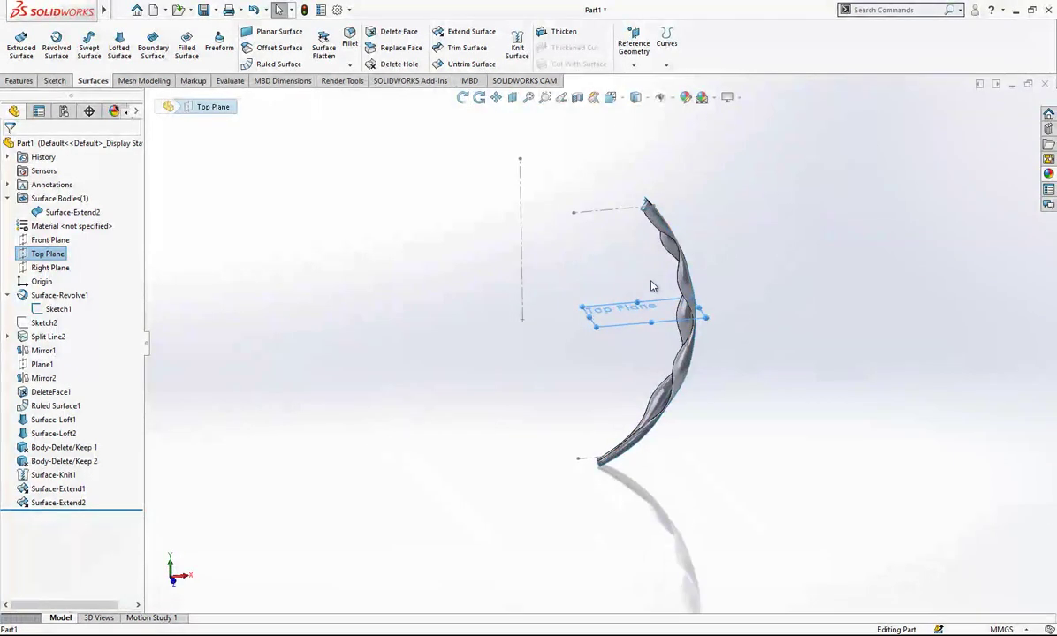
pyautogui.click(629, 45)
pyautogui.click(644, 78)
pyautogui.click(575, 214)
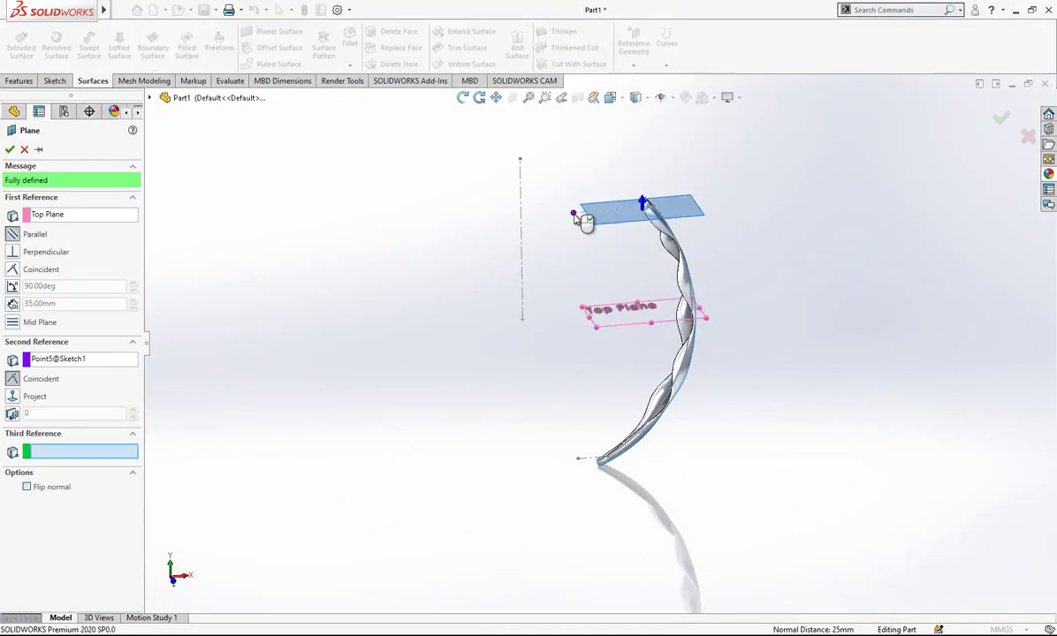
pyautogui.click(10, 150)
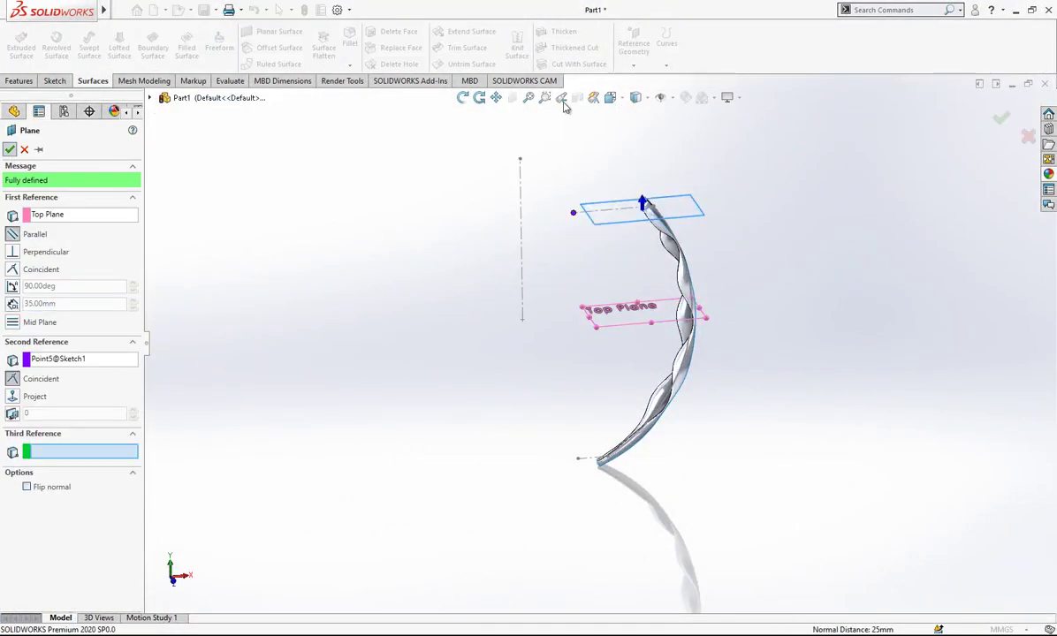
# - Create a reference plane parallel to Plane2 through the free endpoint of the lower construction line in Sketch1
pyautogui.click(633, 53)
pyautogui.click(656, 81)
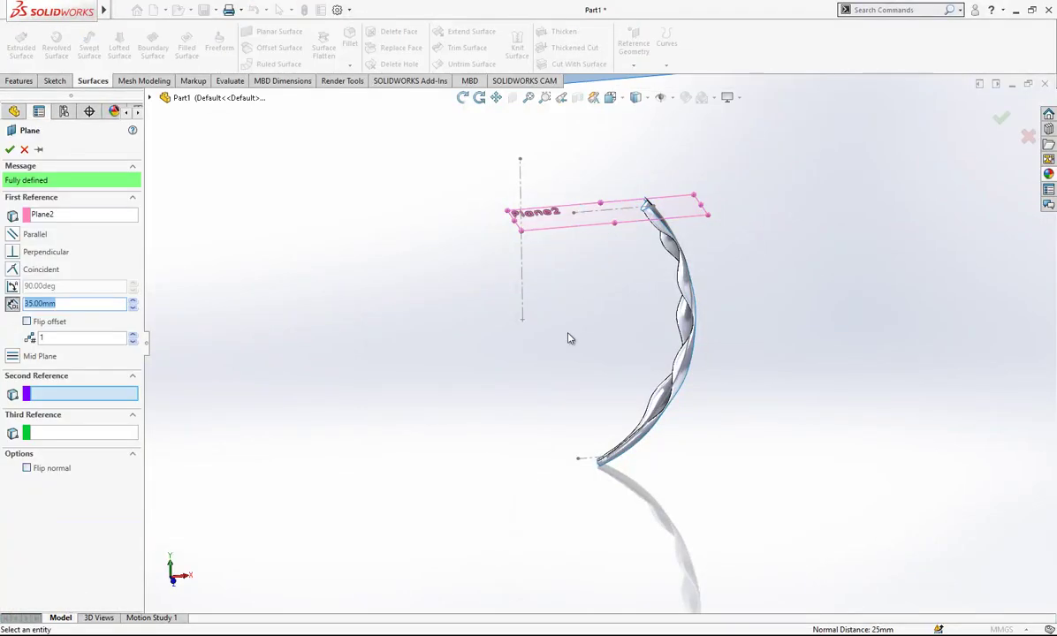
pyautogui.click(578, 462)
pyautogui.scroll(-4, 606, 455)
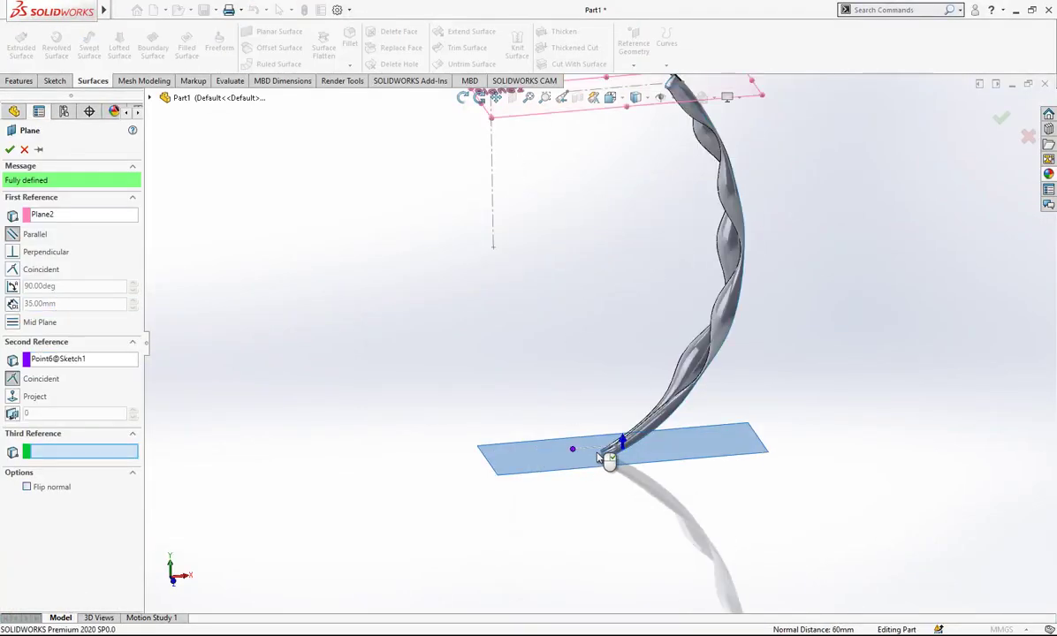
pyautogui.scroll(4, 610, 363)
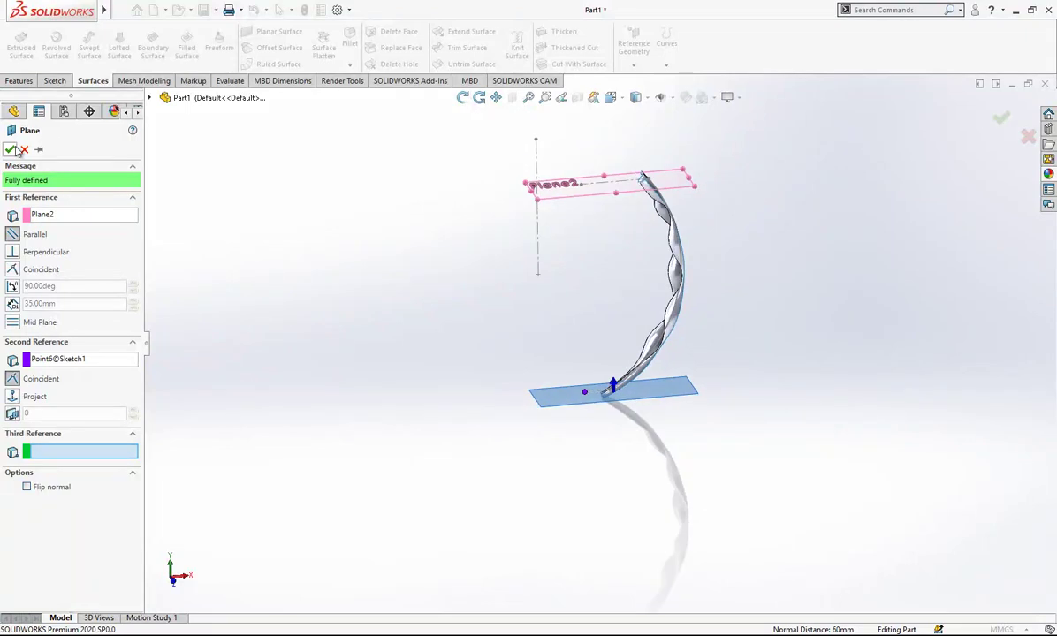
pyautogui.rightClick(370, 297)
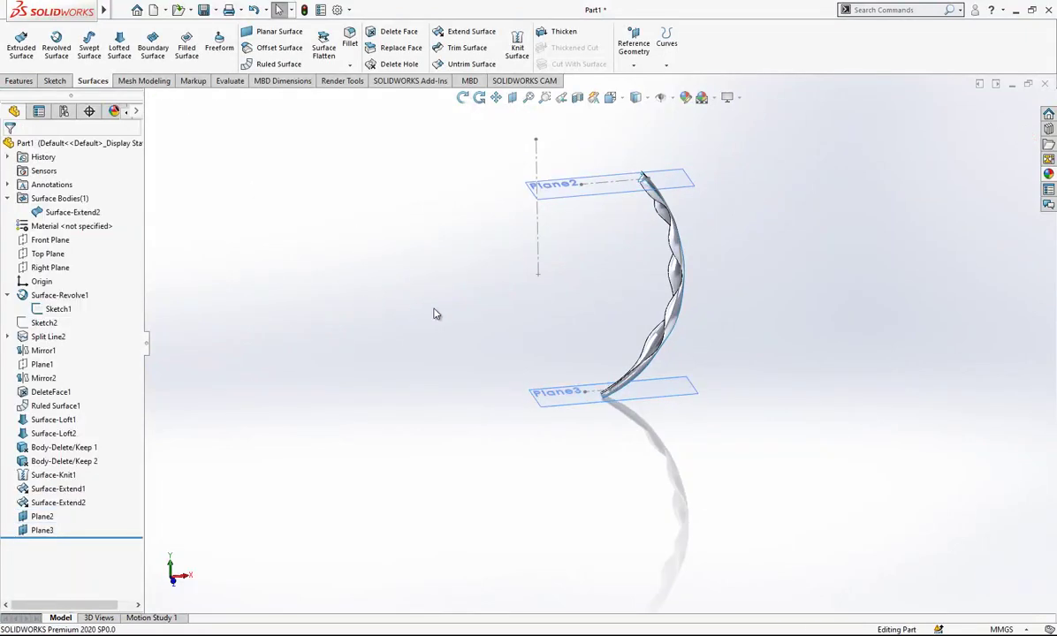
# - Delete the lower reference plane that is based on Plane2
pyautogui.click(42, 530)
pyautogui.press('Delete')
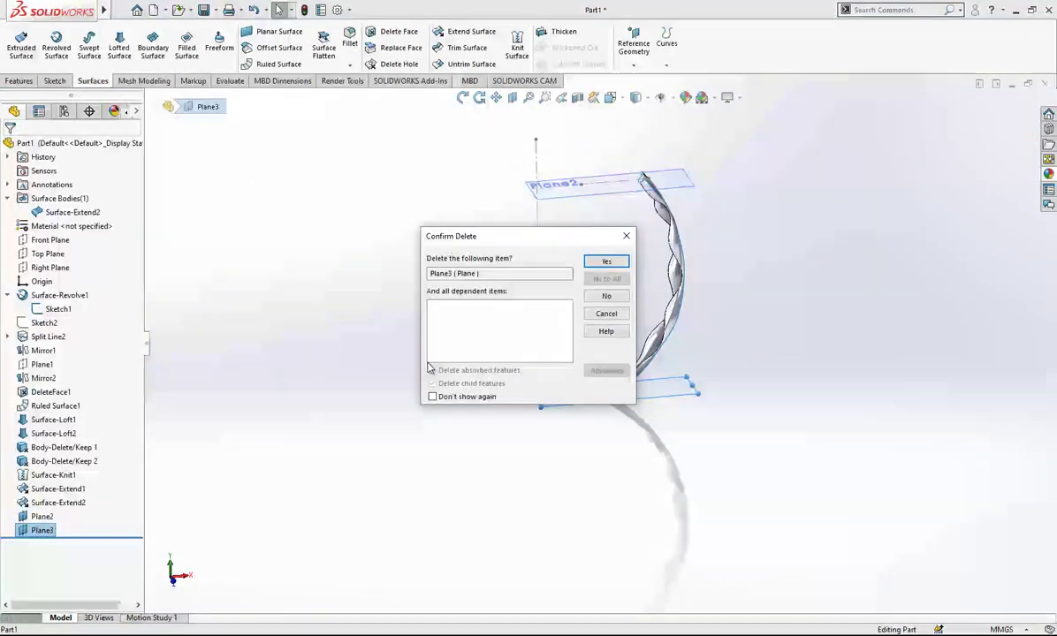
pyautogui.press('Return')
# - Create a reference plane parallel to the Top Plane through the free endpoint of the lower construction line in Sketch1
pyautogui.click(53, 254)
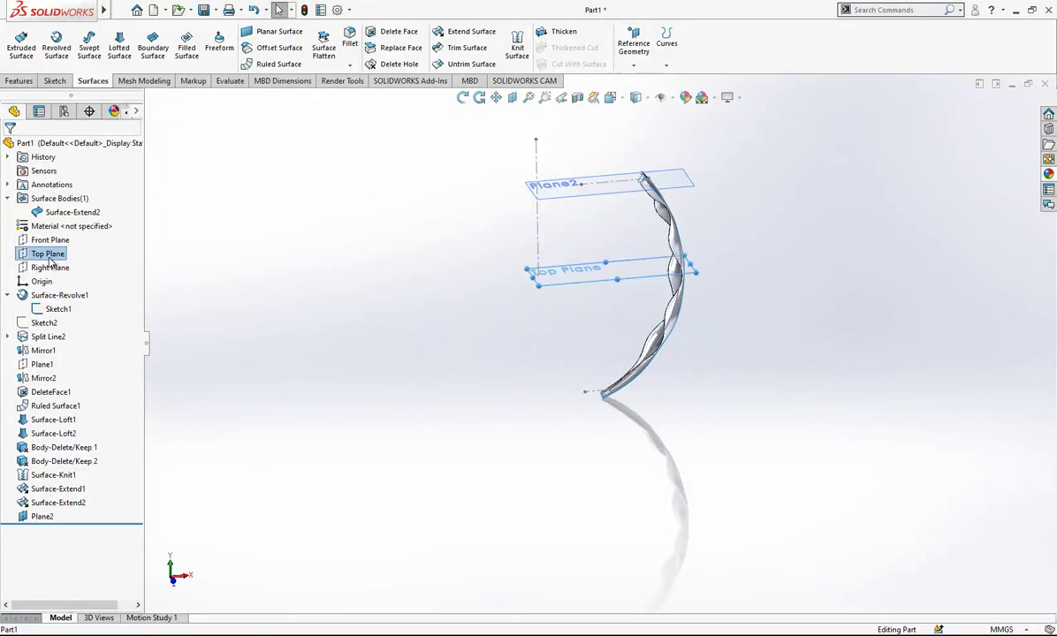
pyautogui.click(634, 65)
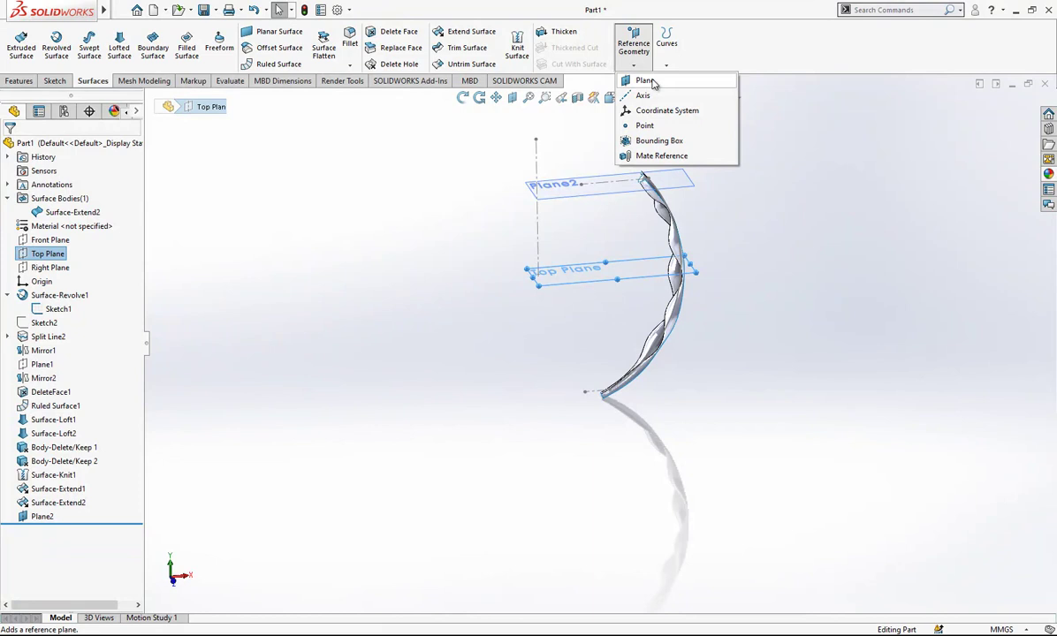
pyautogui.click(651, 81)
pyautogui.click(584, 391)
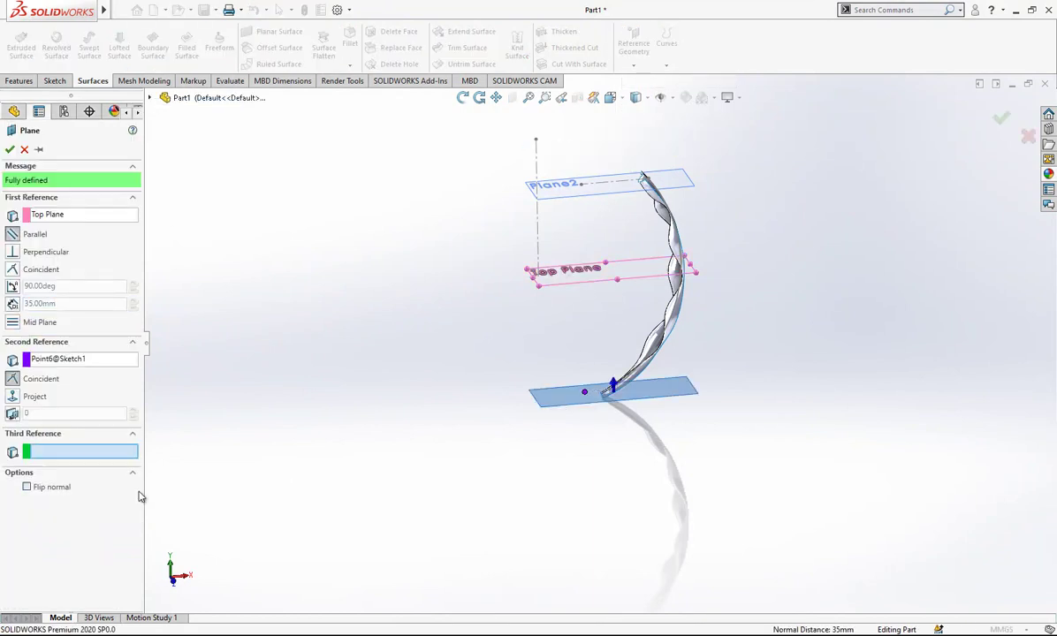
pyautogui.click(10, 152)
pyautogui.scroll(-2, 662, 309)
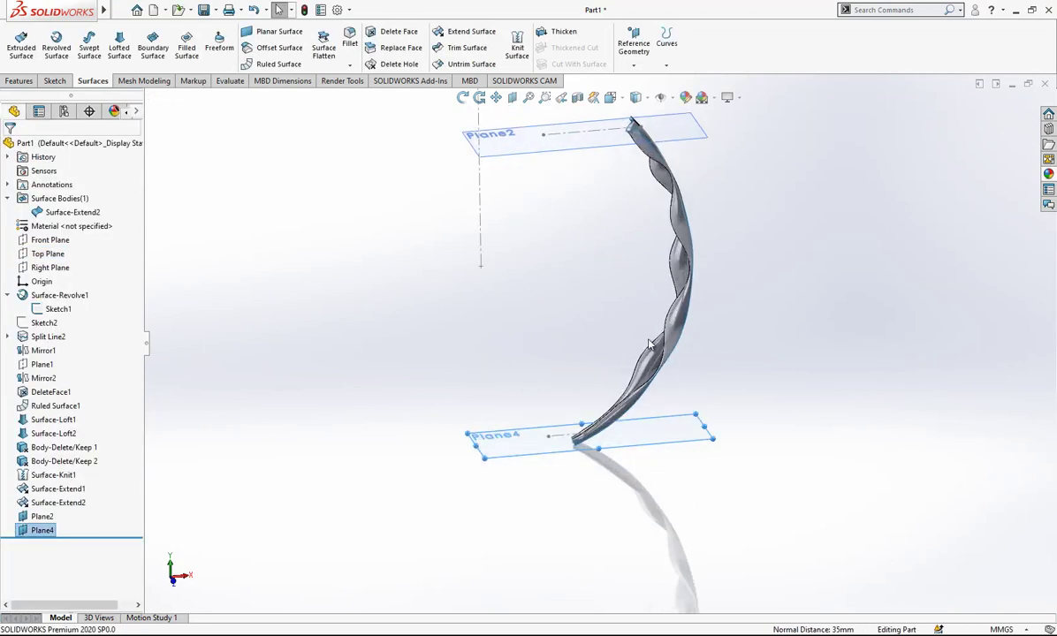
pyautogui.moveTo(651, 345); pyautogui.dragTo(630, 363, button='middle')
pyautogui.scroll(2, 630, 360)
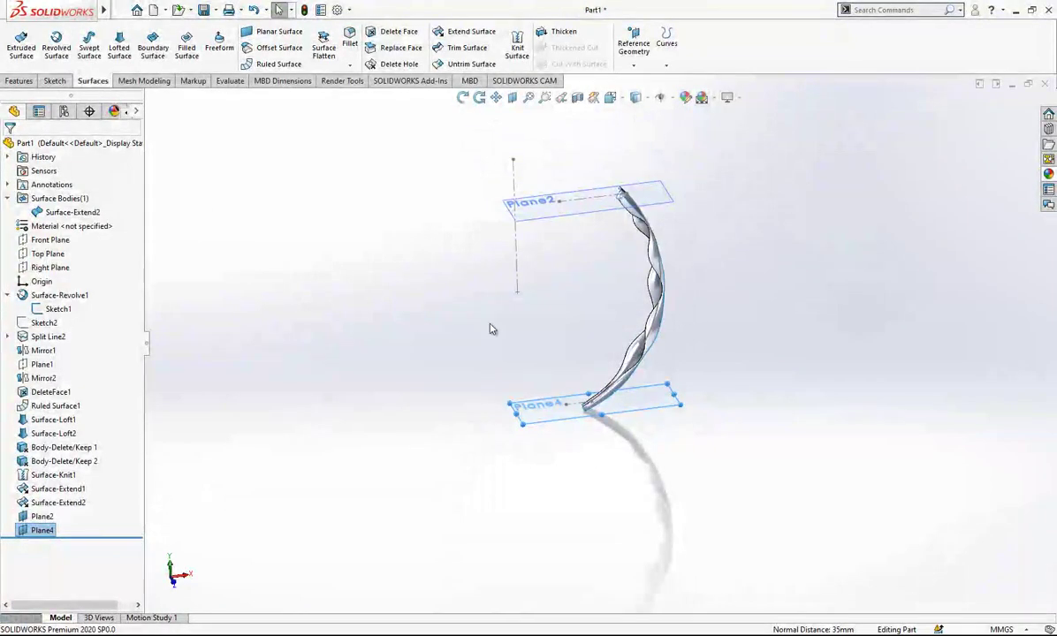
# - Trim the surface body with Plane2 using a Standard trim with Remove selections, removing the extended piece above the plane
pyautogui.click(47, 253)
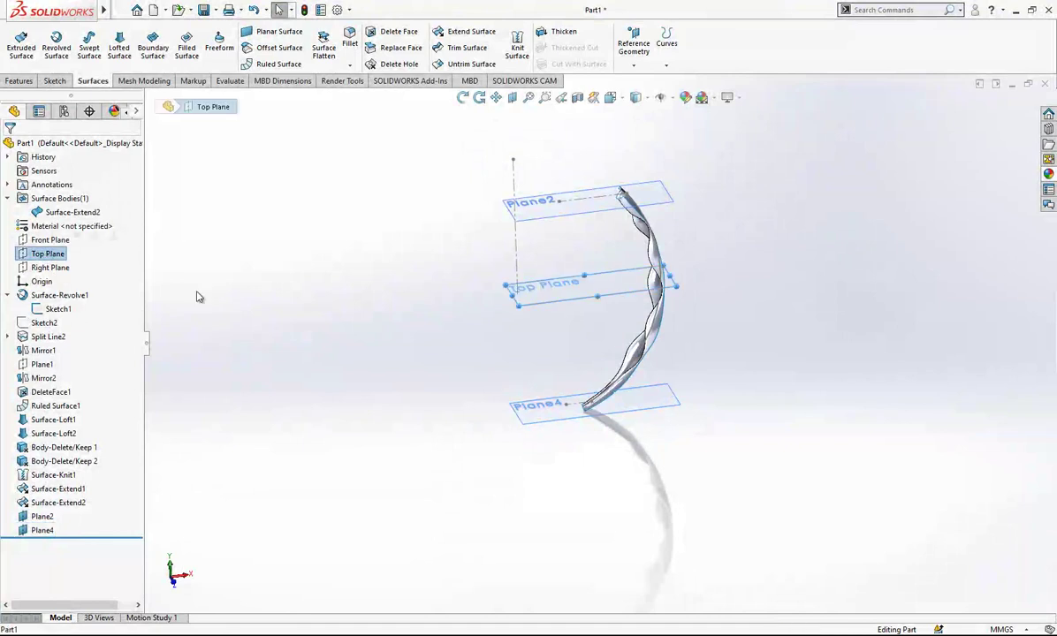
pyautogui.click(534, 288)
pyautogui.click(462, 48)
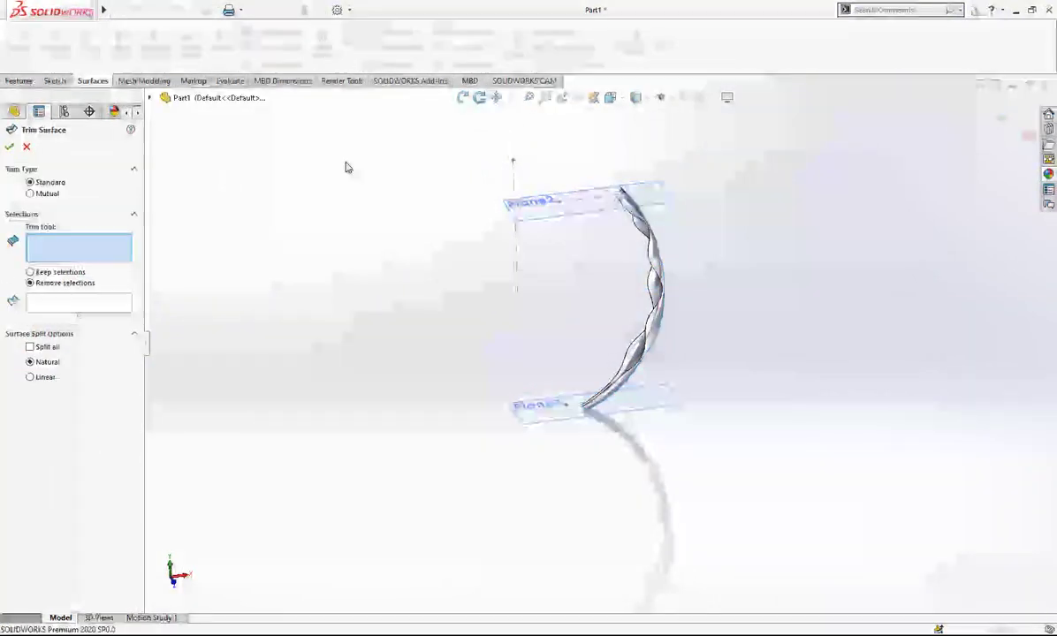
pyautogui.click(597, 205)
pyautogui.scroll(-5, 583, 216)
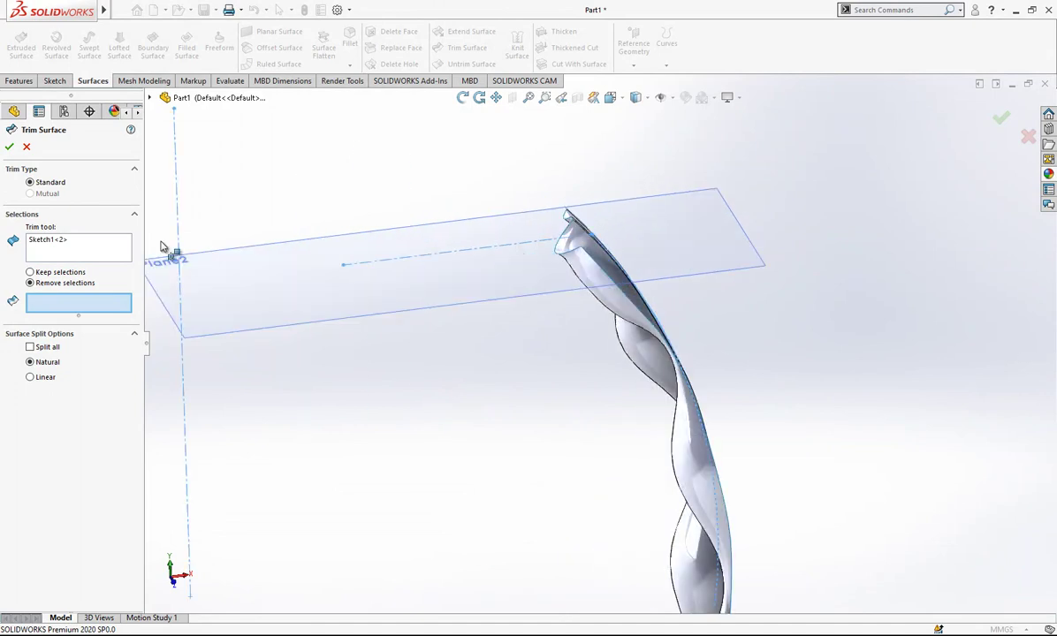
pyautogui.rightClick(92, 240)
pyautogui.click(115, 247)
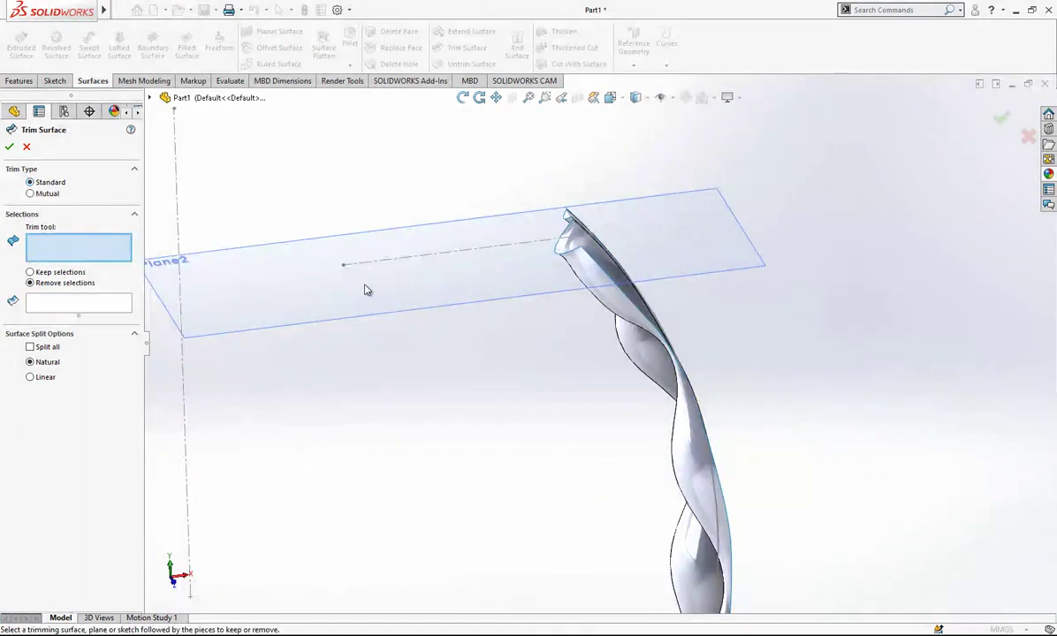
pyautogui.click(377, 320)
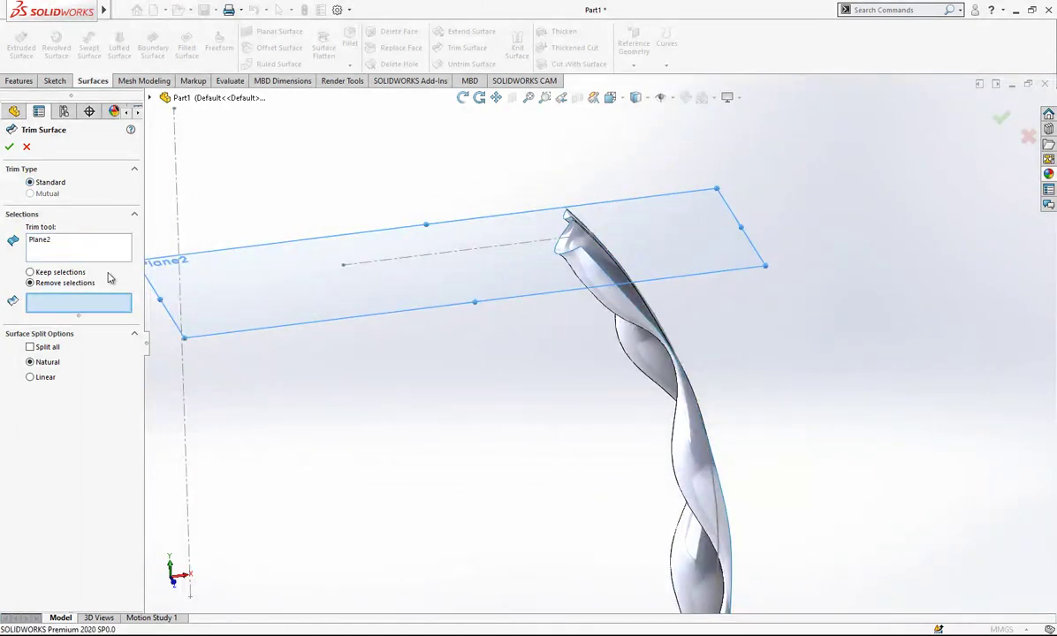
pyautogui.click(576, 256)
pyautogui.moveTo(590, 295); pyautogui.dragTo(517, 274, button='middle')
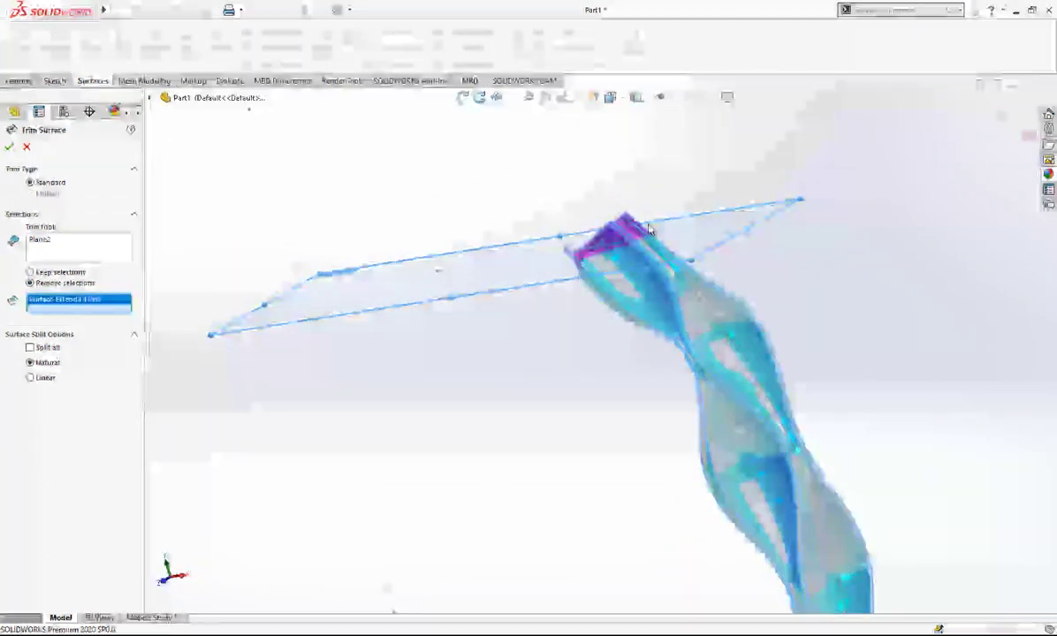
pyautogui.rightClick(661, 243)
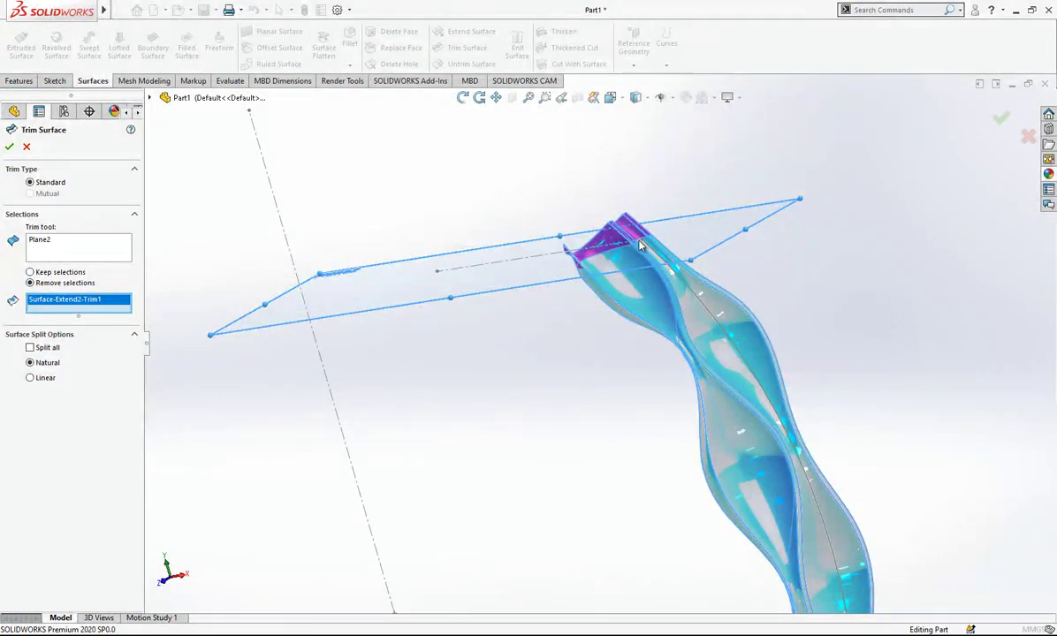
# - Trim the surface body's lower end with Plane4 using a Standard trim, removing the extended piece below the plane
pyautogui.scroll(9, 687, 341)
pyautogui.scroll(-4, 646, 443)
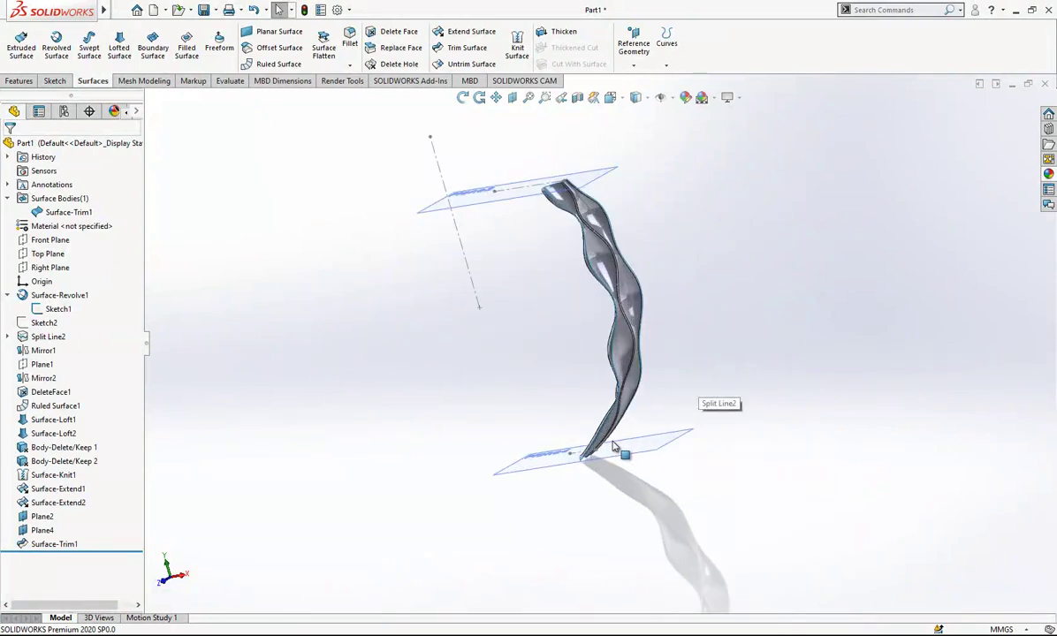
pyautogui.scroll(-5, 618, 459)
pyautogui.click(540, 455)
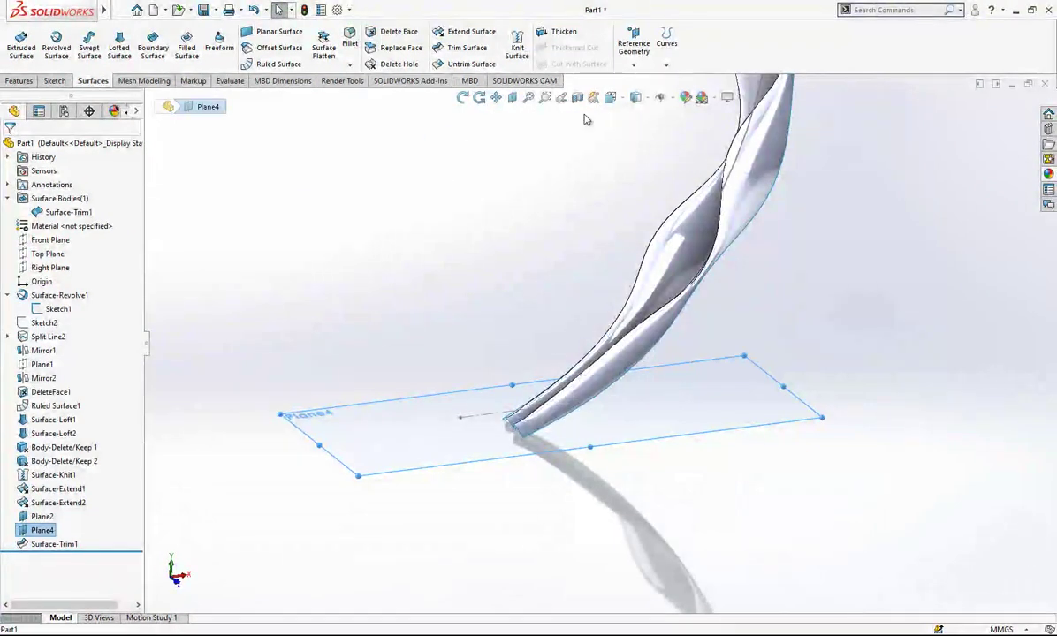
pyautogui.click(465, 49)
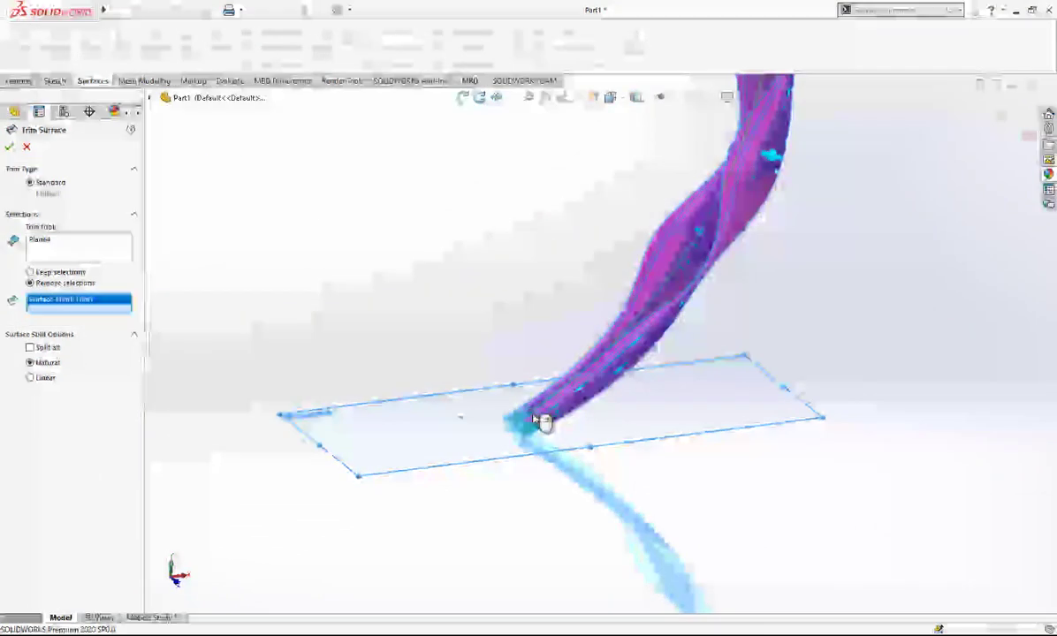
pyautogui.click(531, 430)
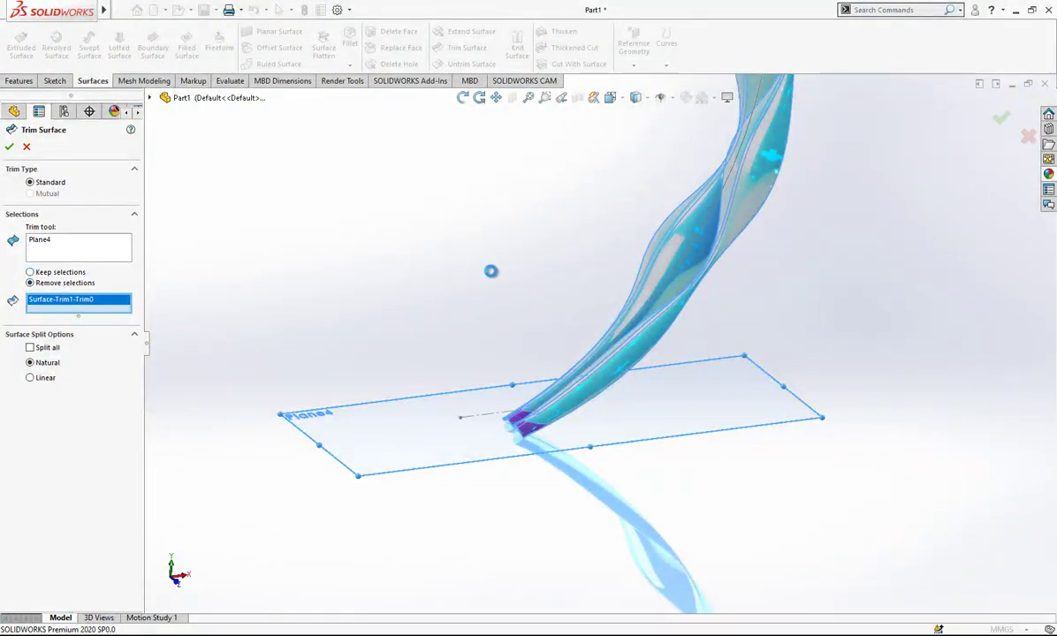
pyautogui.scroll(4, 601, 385)
# - Hide the lower reference plane used for trimming
pyautogui.moveTo(574, 381); pyautogui.dragTo(507, 408, button='middle')
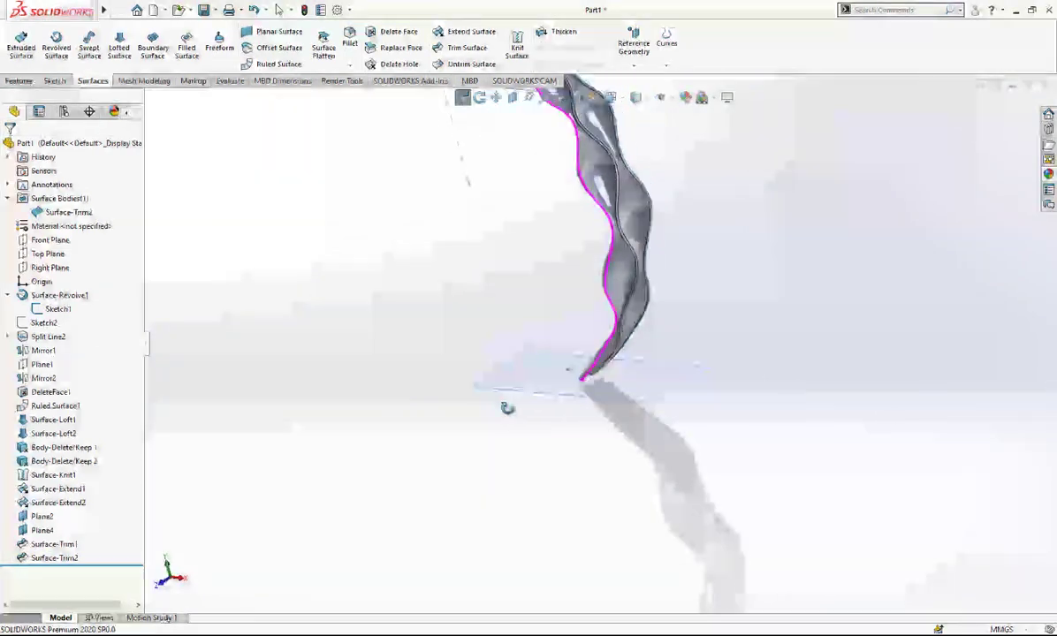
pyautogui.click(675, 376)
pyautogui.click(744, 340)
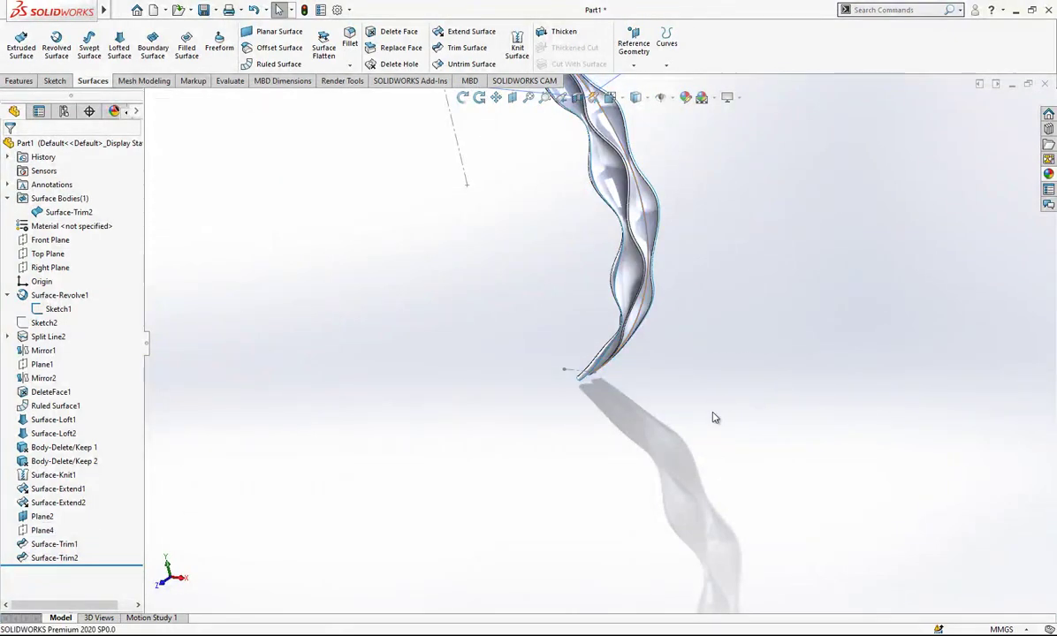
pyautogui.scroll(6, 670, 387)
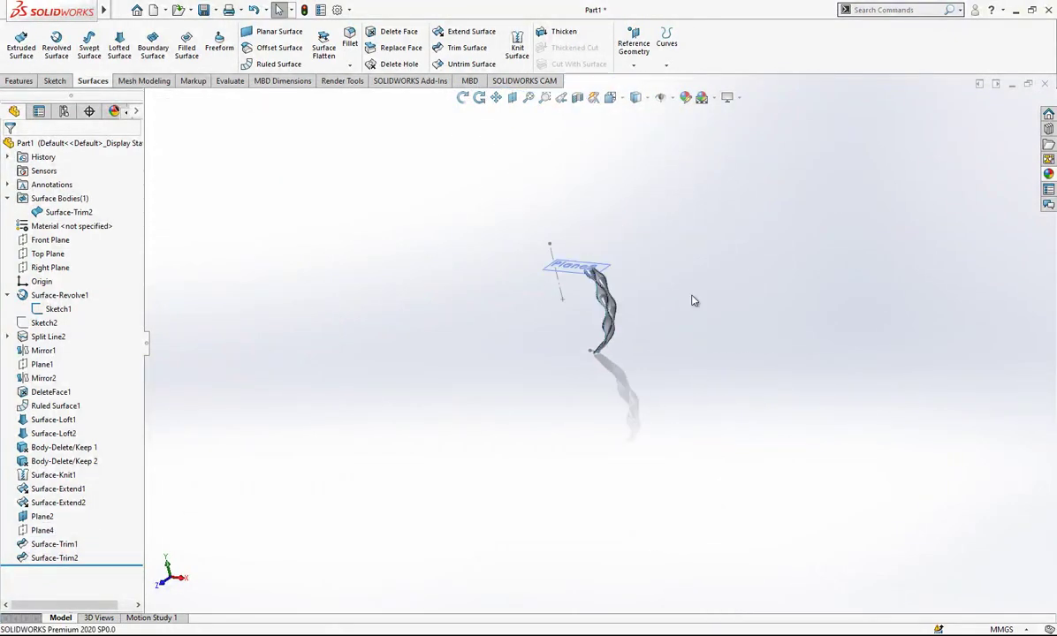
# - Create a reference axis from the vertical centerline of Sketch1 using the One Line/Edge/Axis option
pyautogui.click(631, 65)
pyautogui.click(644, 95)
pyautogui.scroll(-3, 540, 349)
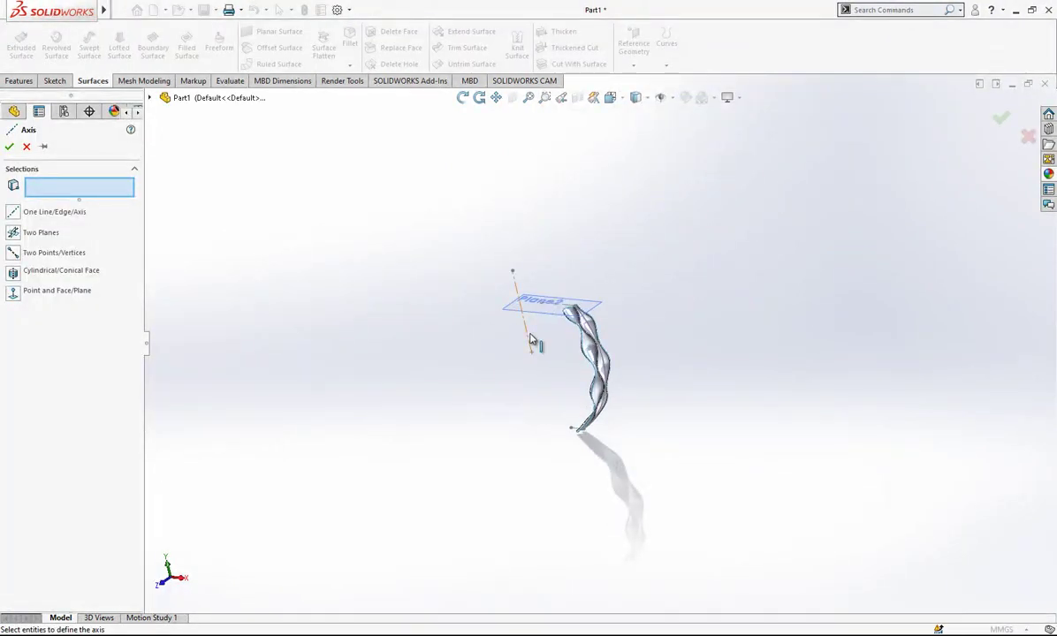
pyautogui.click(531, 339)
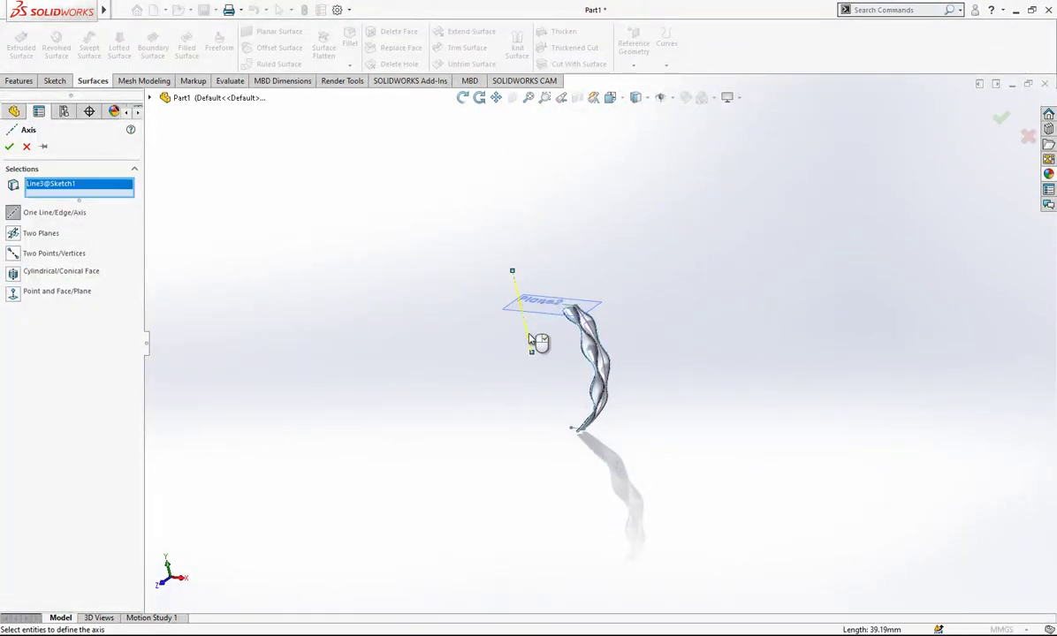
pyautogui.click(10, 151)
pyautogui.scroll(-3, 529, 289)
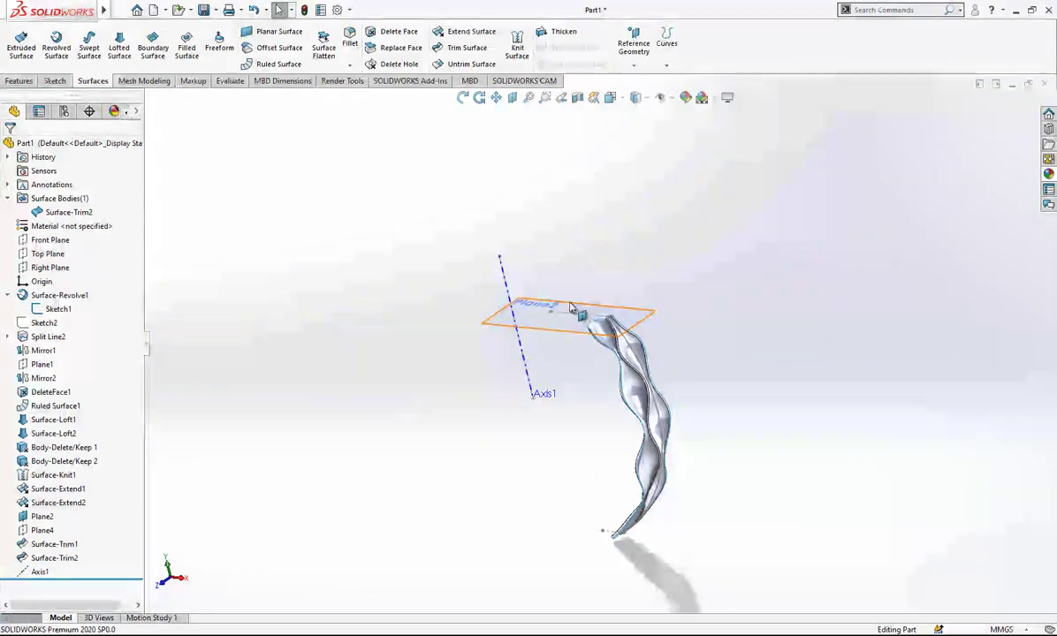
# - Hide the upper reference plane, Plane2, used for trimming the surface body
pyautogui.click(577, 316)
pyautogui.click(630, 278)
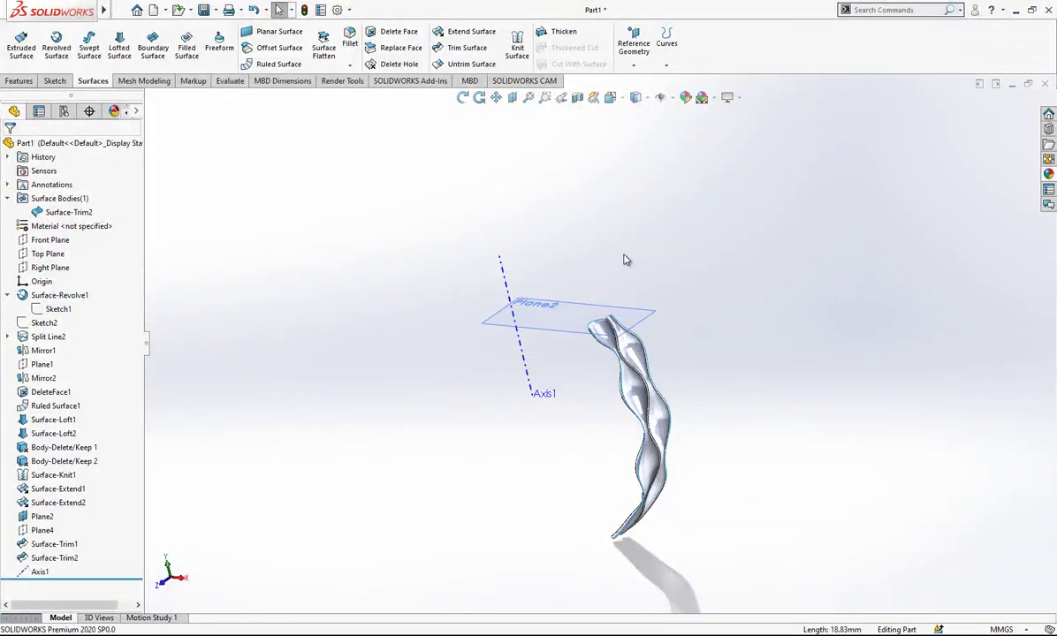
pyautogui.scroll(2, 600, 349)
pyautogui.click(552, 320)
pyautogui.click(659, 296)
pyautogui.scroll(-2, 661, 339)
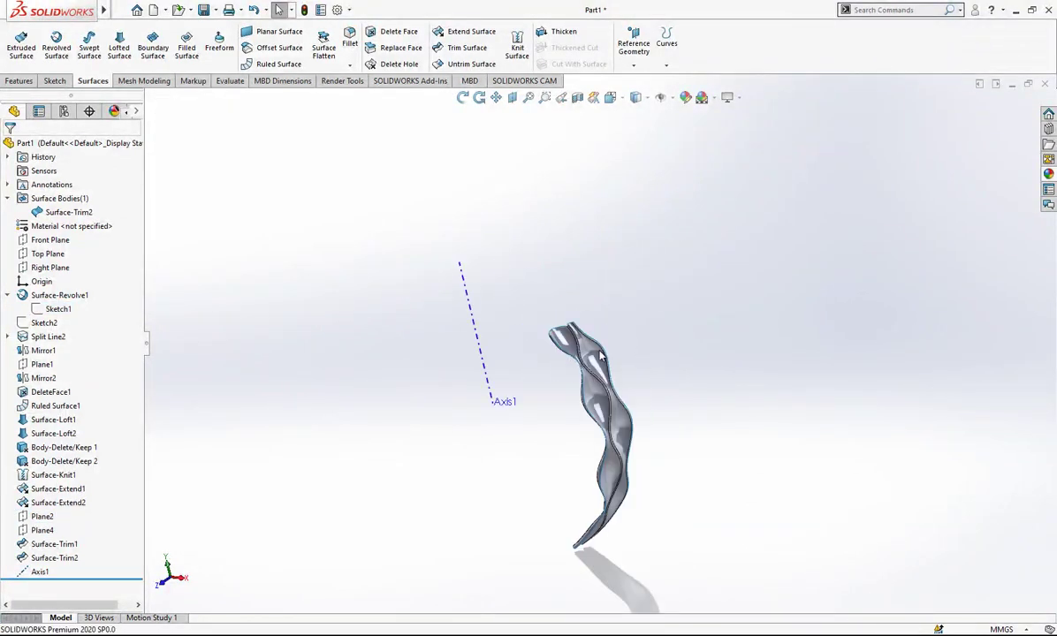
# - Circular-pattern the trimmed surface body around Axis1 with 24 equally spaced instances over 360 degrees
pyautogui.click(33, 572)
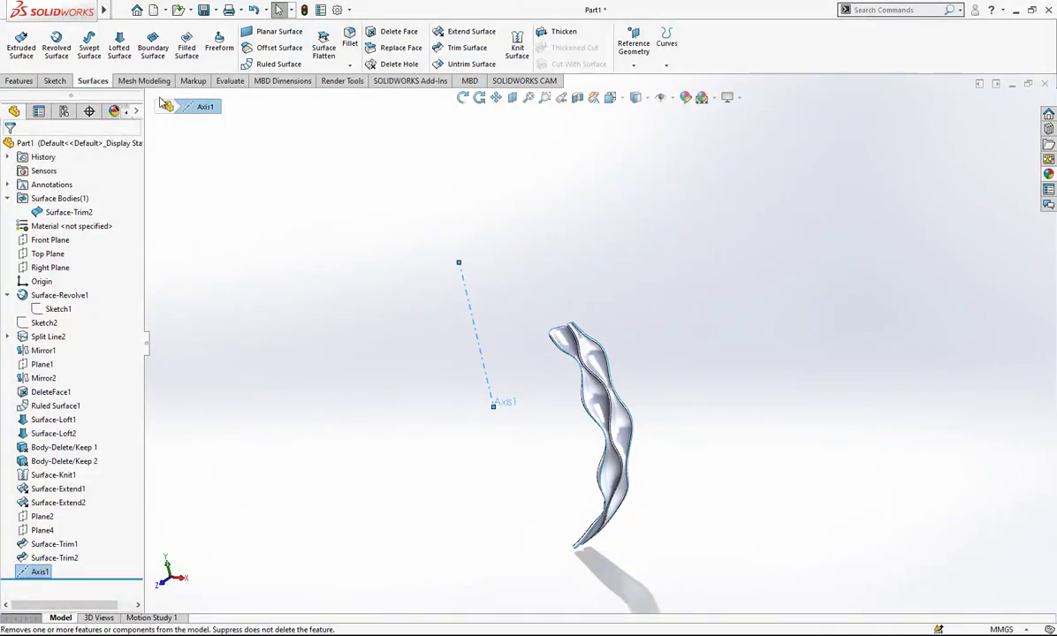
pyautogui.click(22, 81)
pyautogui.click(375, 65)
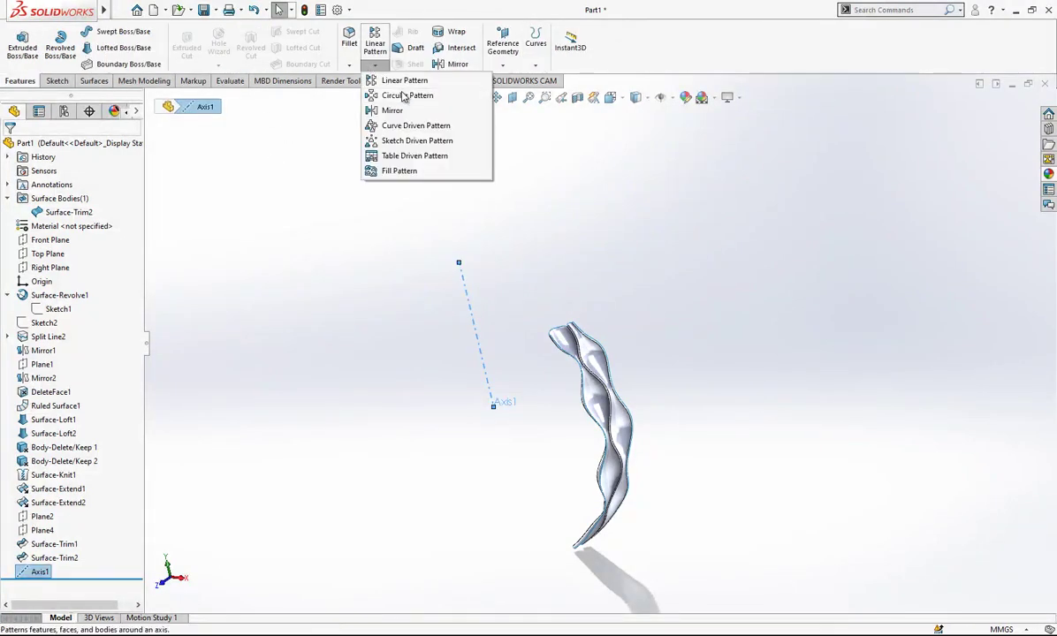
pyautogui.click(389, 94)
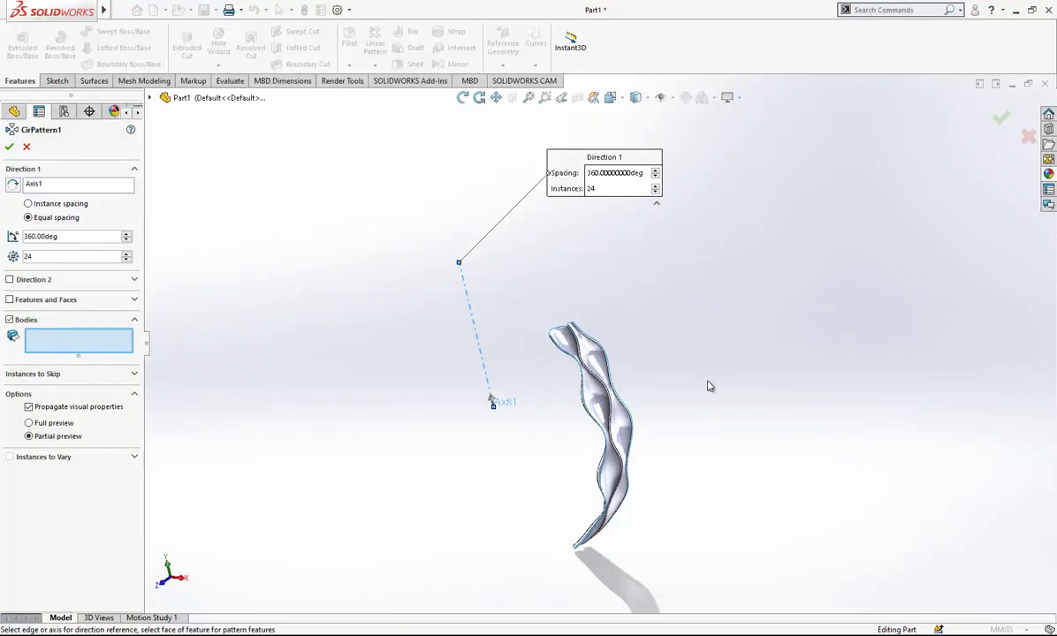
pyautogui.click(597, 350)
pyautogui.scroll(-3, 570, 369)
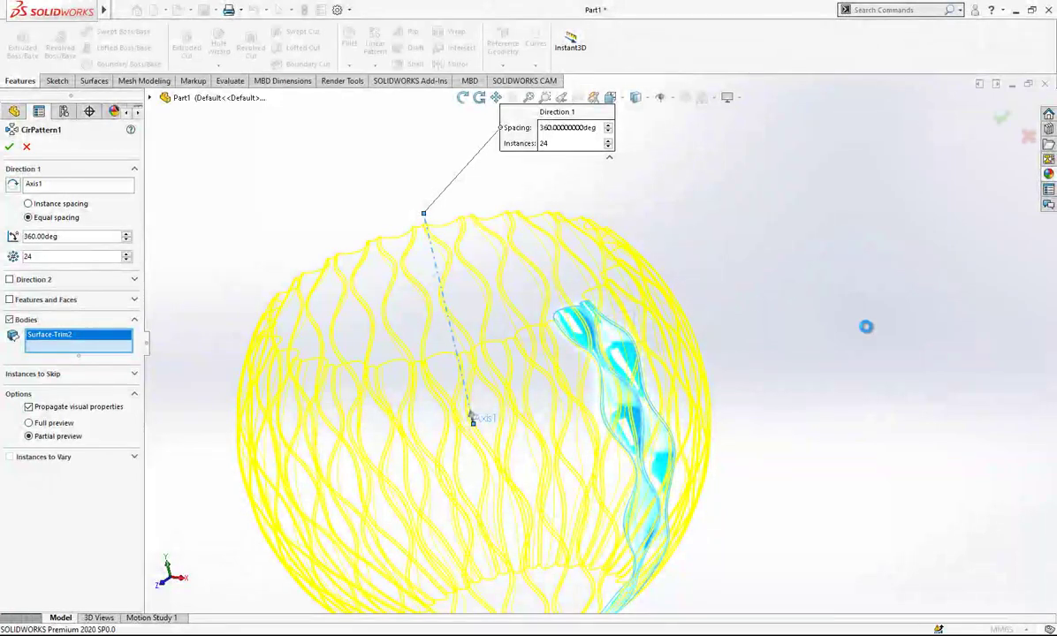
pyautogui.scroll(5, 867, 331)
pyautogui.scroll(-2, 614, 370)
pyautogui.moveTo(614, 370)
pyautogui.mouseDown(button='middle')
pyautogui.moveTo(634, 250)
pyautogui.moveTo(608, 388)
pyautogui.mouseUp(button='middle')
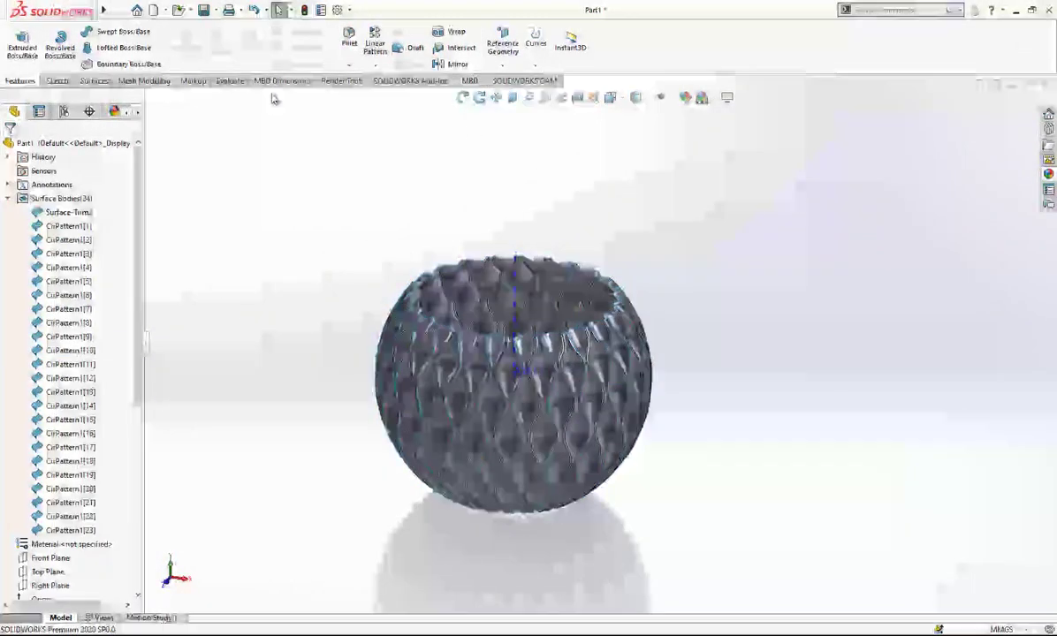
# - Knit all the patterned surface bodies around the bowl into one surface
pyautogui.click(94, 80)
pyautogui.click(517, 44)
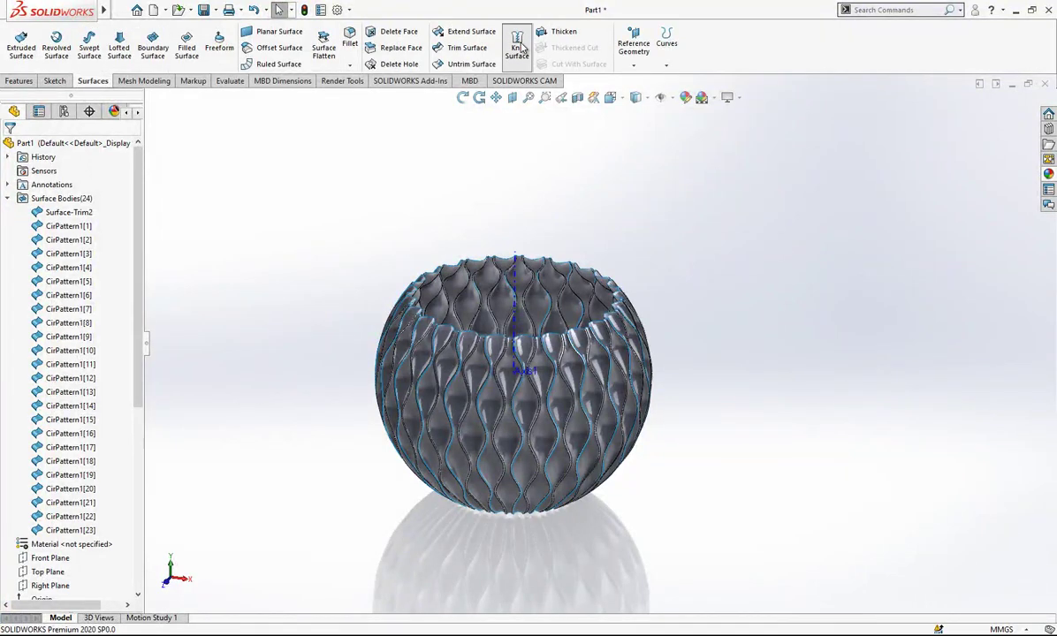
pyautogui.scroll(3, 654, 177)
pyautogui.moveTo(773, 200); pyautogui.dragTo(370, 529)
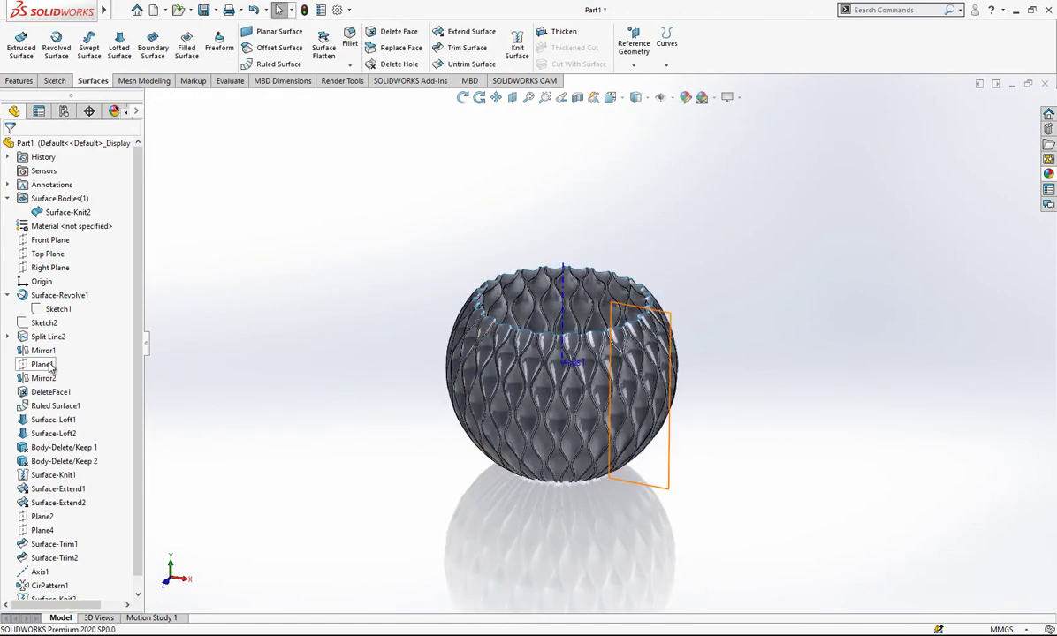
# - Show the upper and lower reference planes, Plane2 and Plane4
pyautogui.click(53, 528)
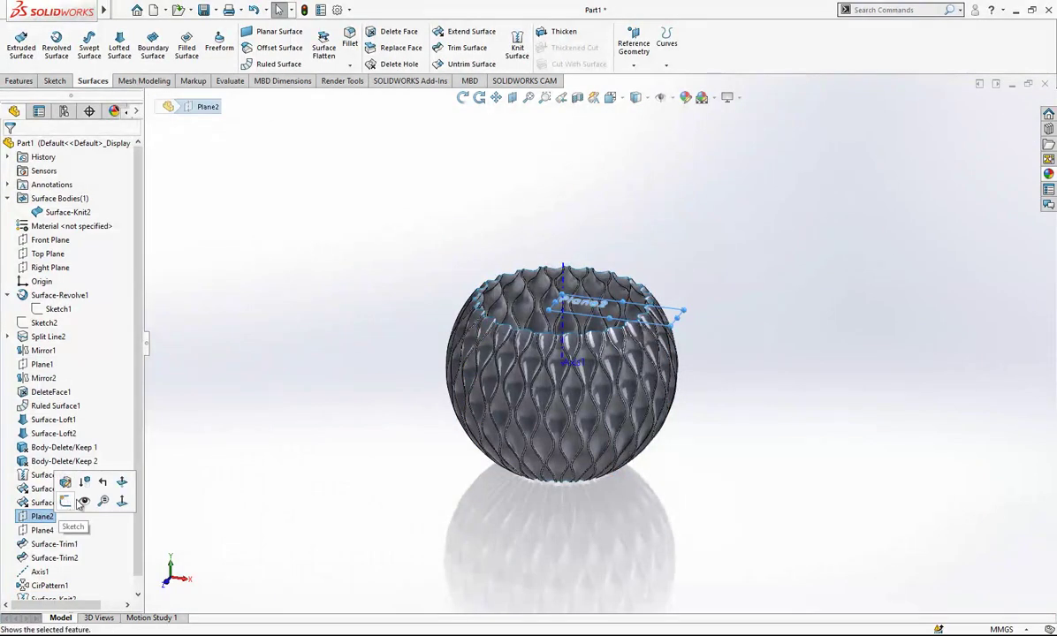
pyautogui.click(76, 509)
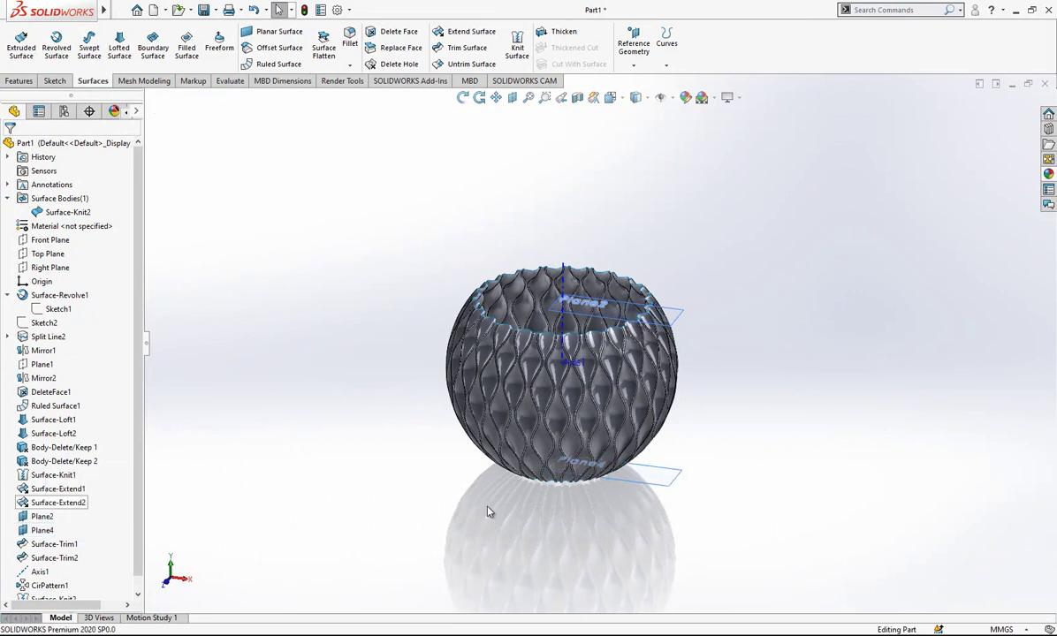
pyautogui.scroll(1, 486, 508)
# - Sketch a circle of about 41.6 mm radius on Plane2, centred on the origin and enclosing the bowl's upper opening
pyautogui.click(41, 515)
pyautogui.click(52, 494)
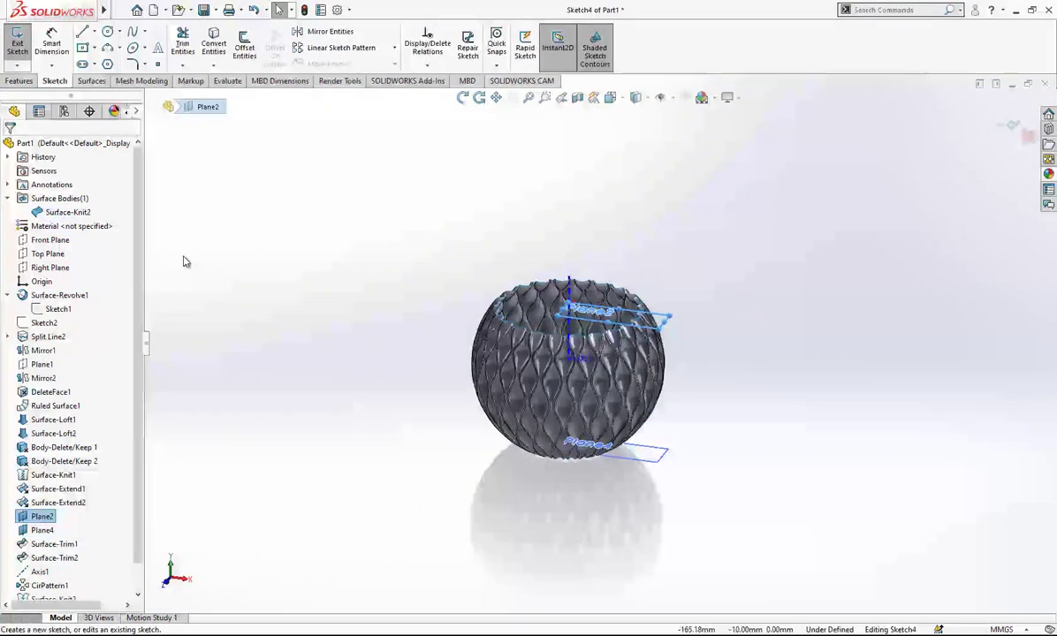
pyautogui.scroll(-7, 566, 327)
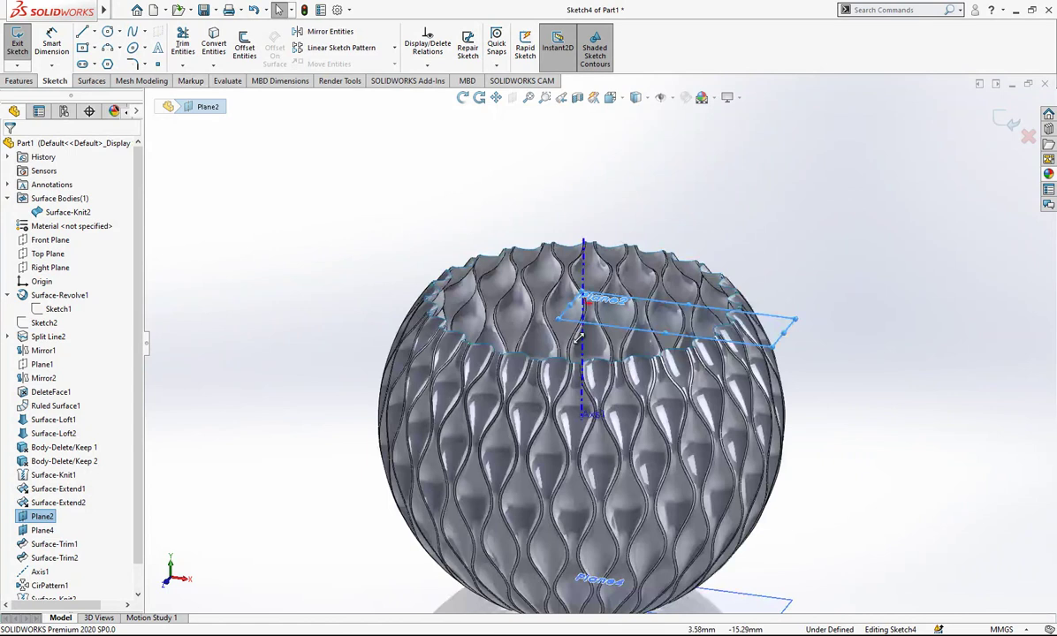
pyautogui.scroll(3, 578, 339)
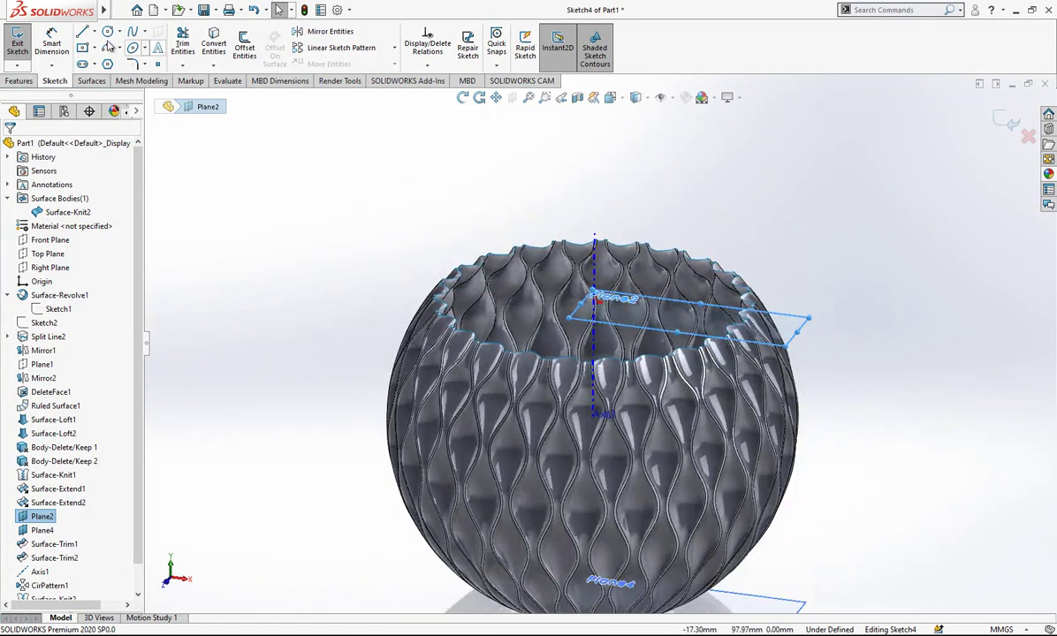
pyautogui.click(107, 31)
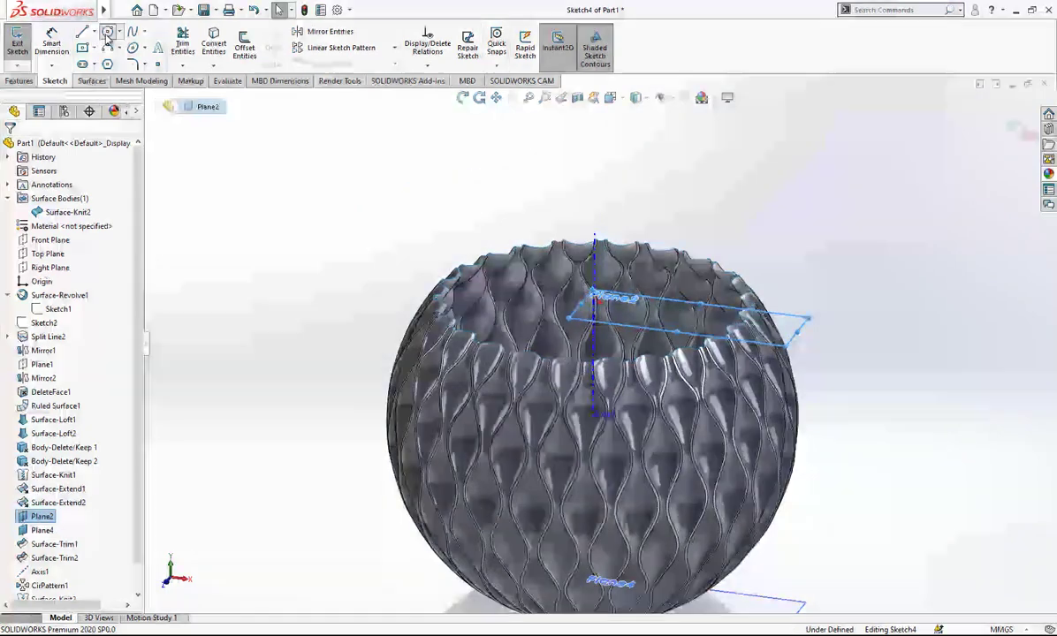
pyautogui.click(598, 301)
pyautogui.click(657, 224)
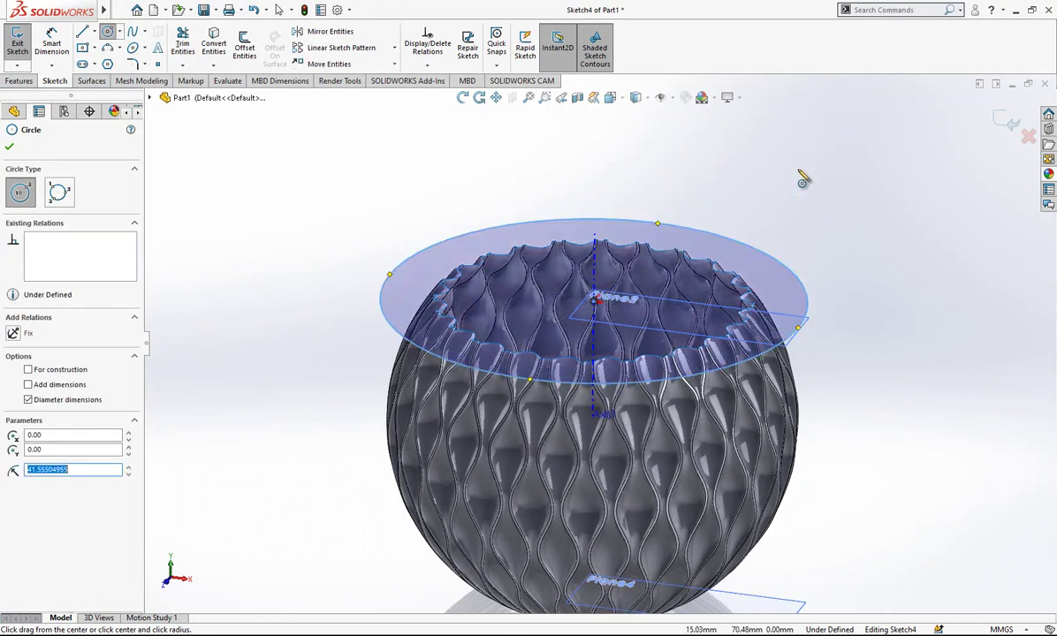
pyautogui.click(1016, 118)
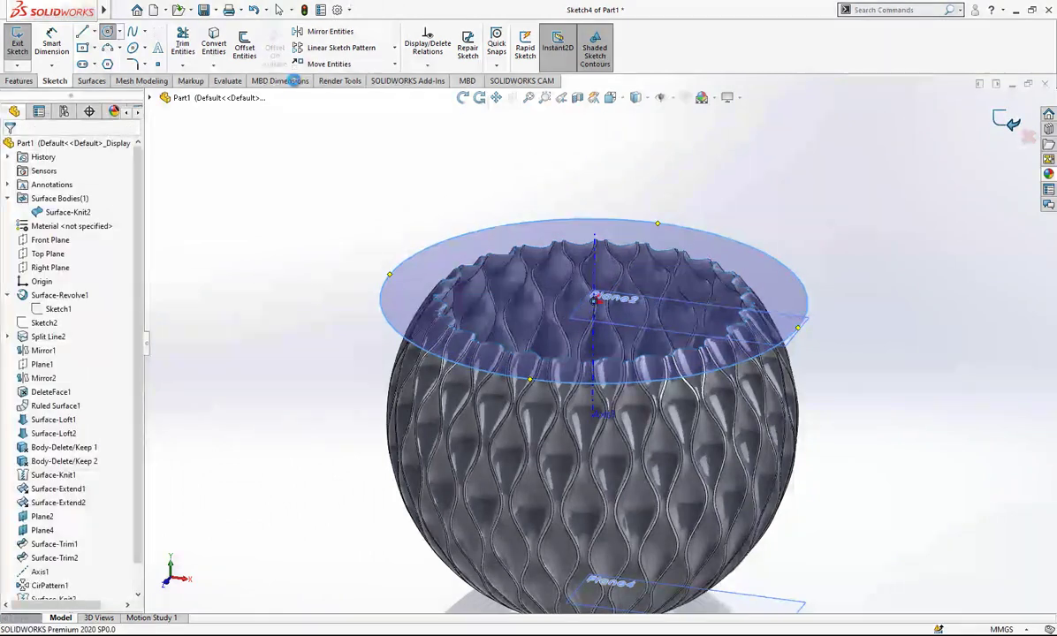
# - Create a planar surface from the circle sketch over the bowl's upper opening
pyautogui.click(92, 80)
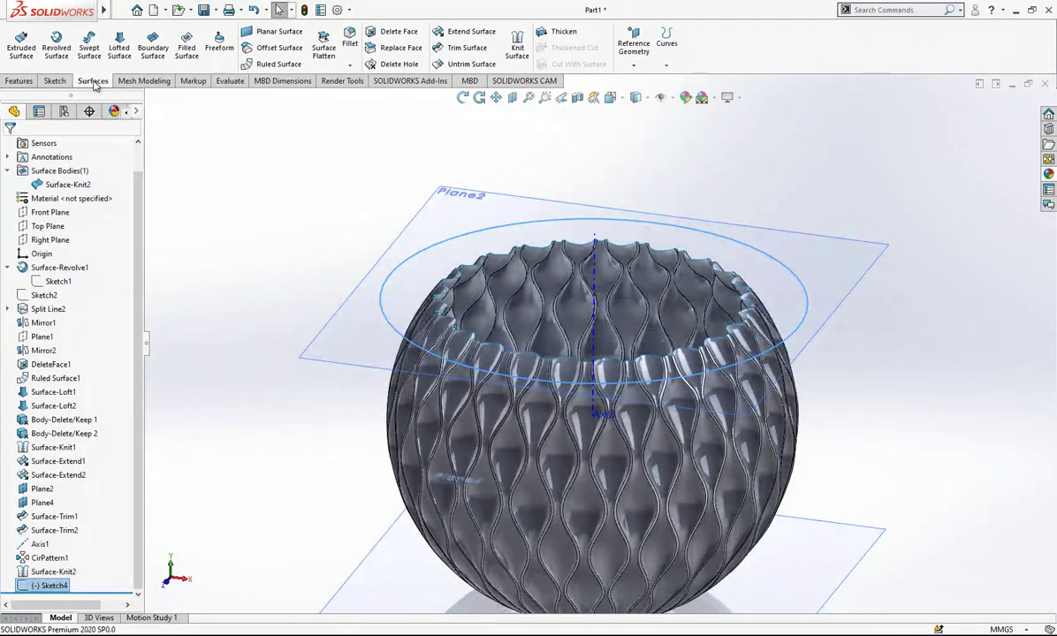
pyautogui.click(269, 32)
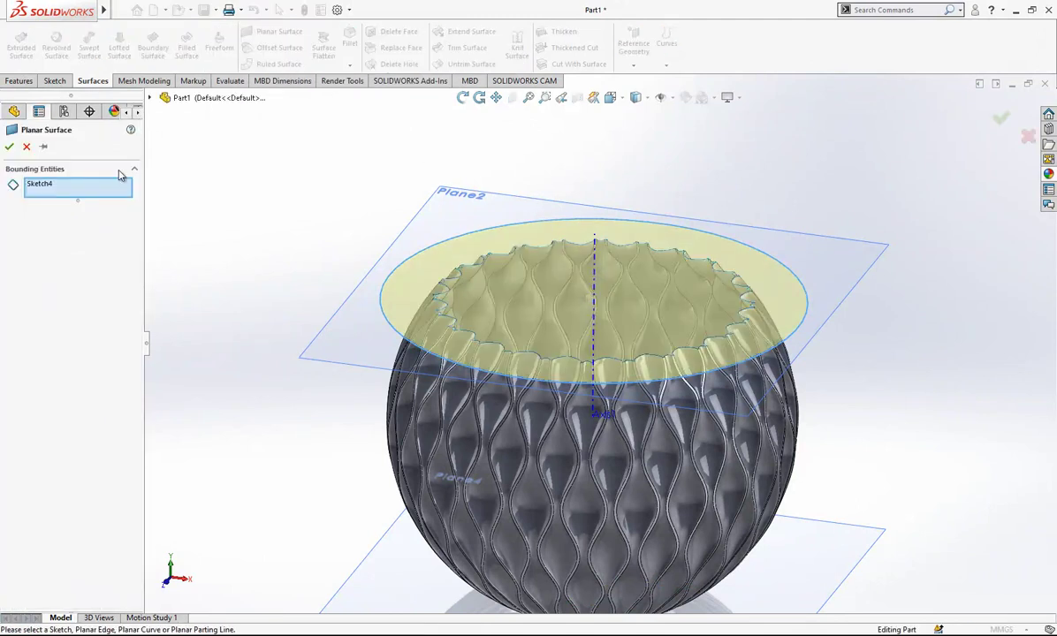
pyautogui.click(8, 147)
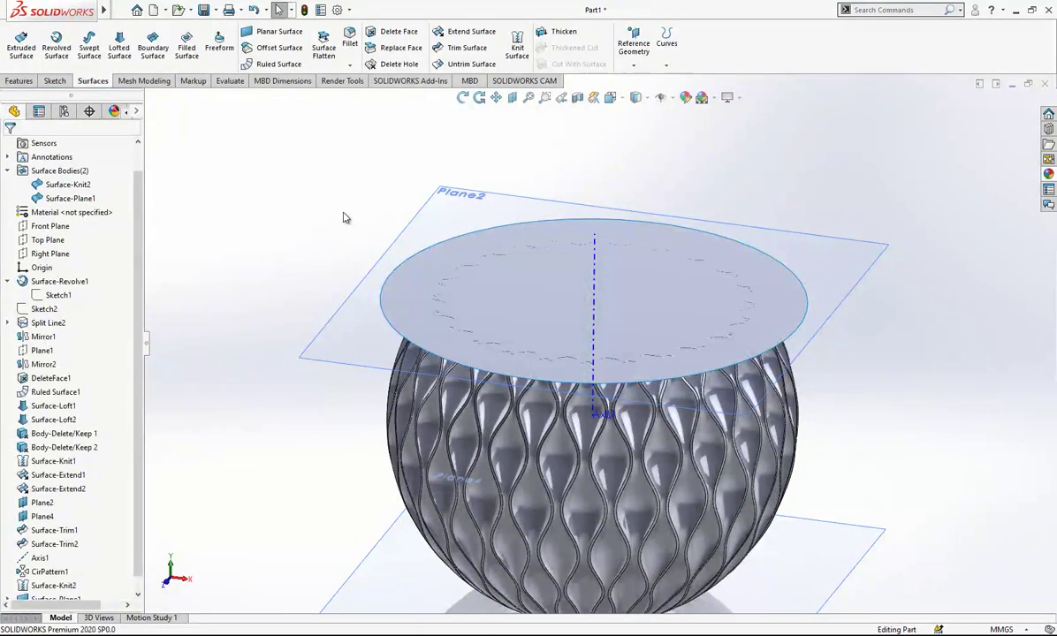
# - Trim the planar disc against the knitted bowl surface with a Mutual trim and Remove selections, removing the disc's outer ring
pyautogui.click(462, 48)
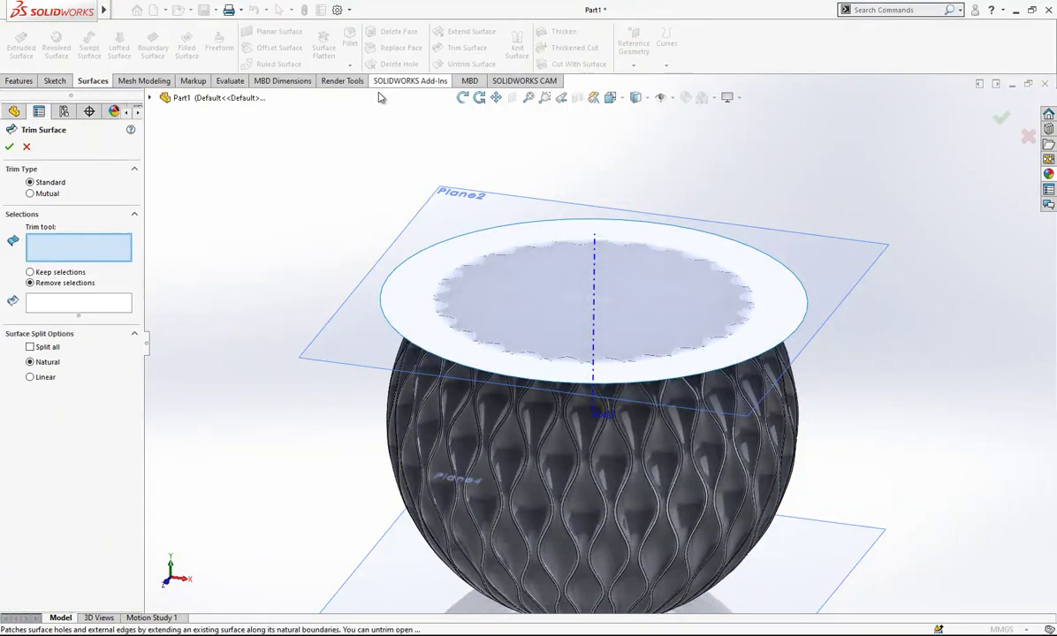
pyautogui.click(32, 193)
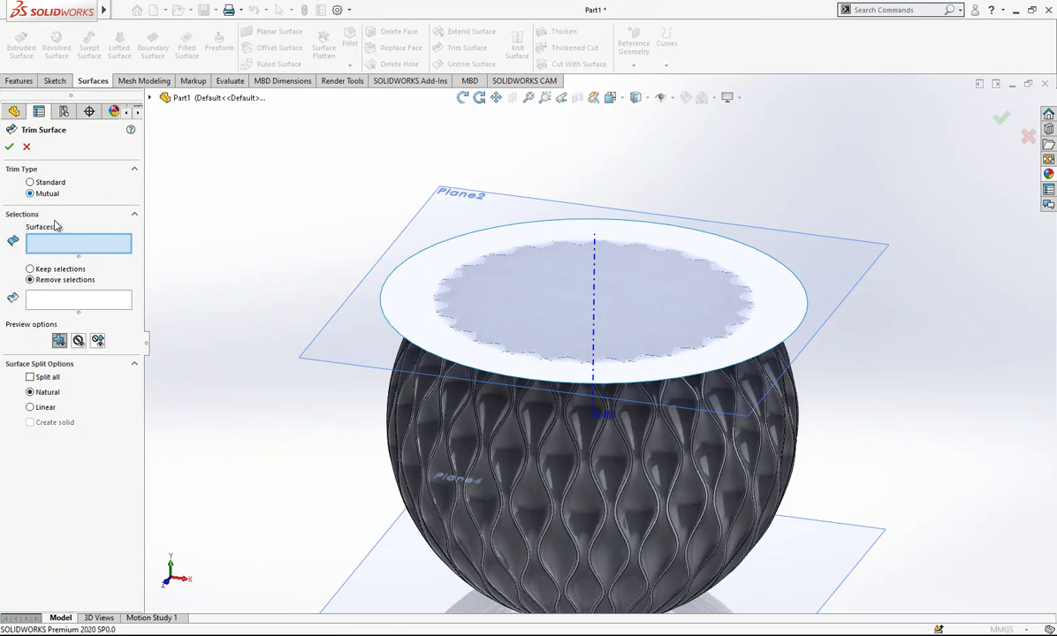
pyautogui.click(385, 300)
pyautogui.click(406, 379)
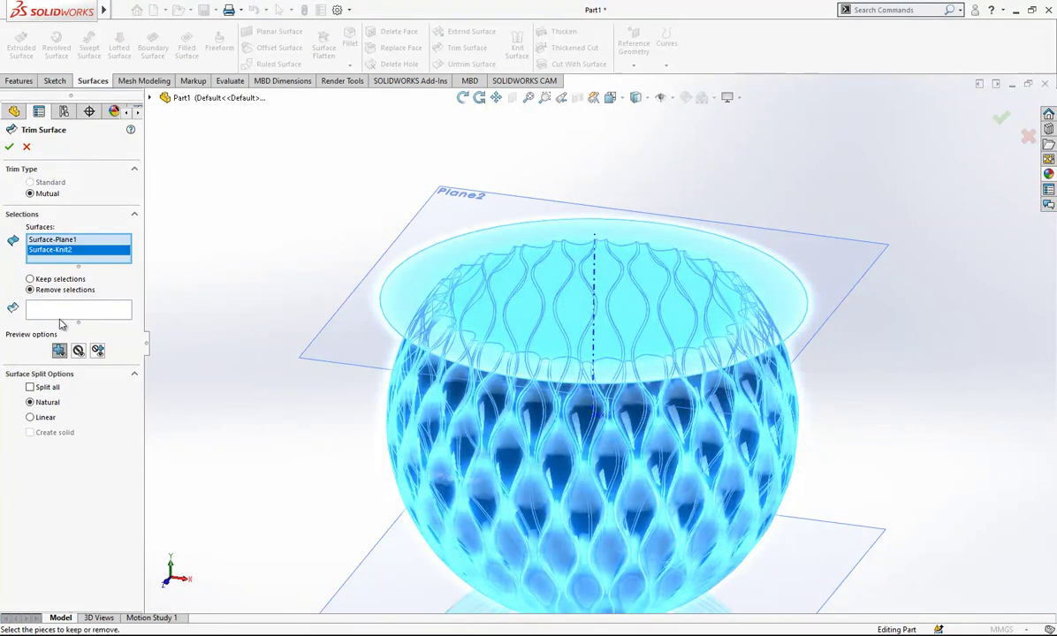
pyautogui.scroll(-3, 416, 287)
pyautogui.click(424, 291)
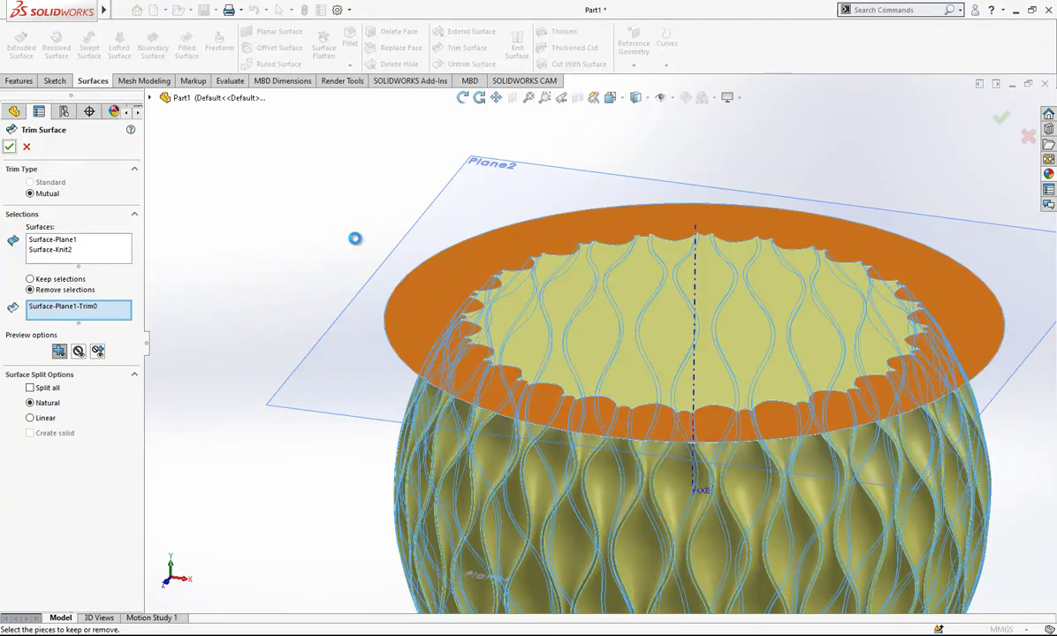
pyautogui.scroll(4, 310, 239)
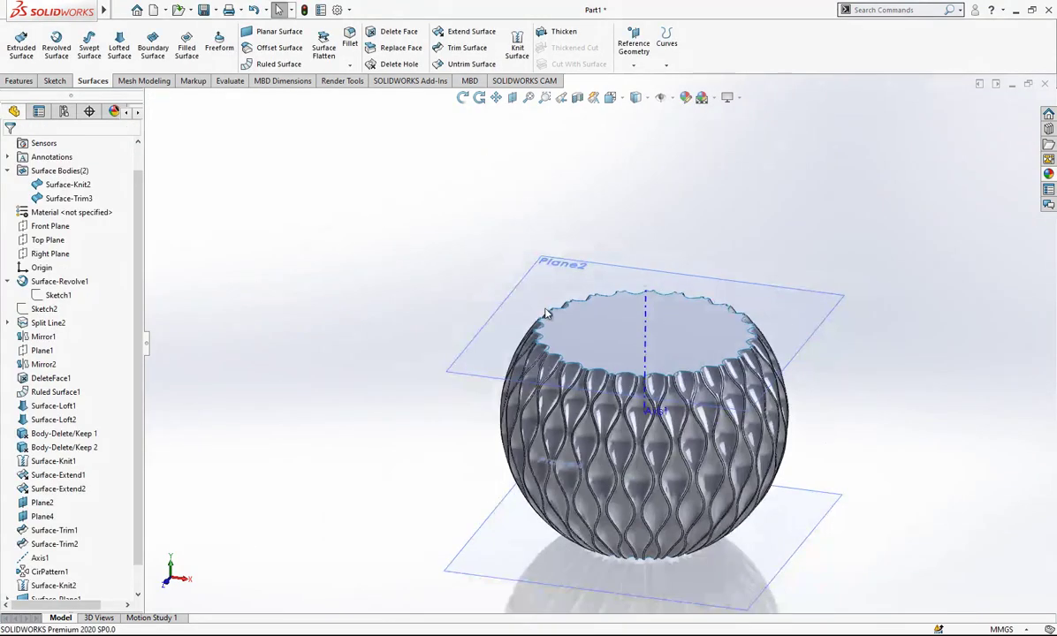
# - Close the bowl's lower opening with a planar surface bounded by its full wavy edge loop
pyautogui.scroll(-2, 772, 373)
pyautogui.scroll(2, 773, 374)
pyautogui.moveTo(721, 365); pyautogui.dragTo(700, 87, button='middle')
pyautogui.moveTo(665, 455); pyautogui.dragTo(566, 301, button='middle')
pyautogui.scroll(4, 531, 294)
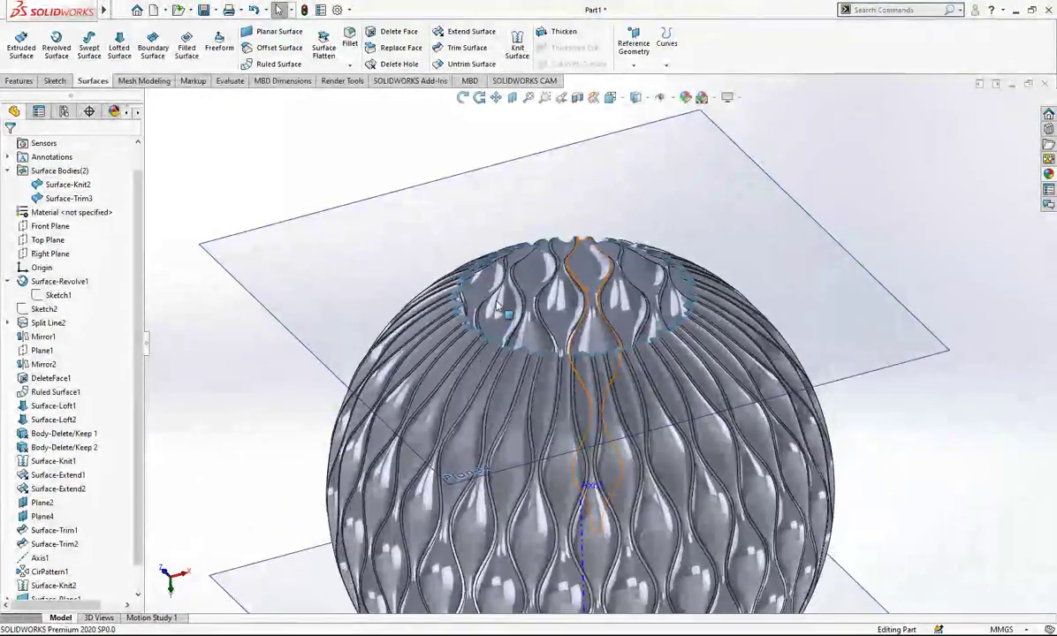
pyautogui.rightClick(438, 300)
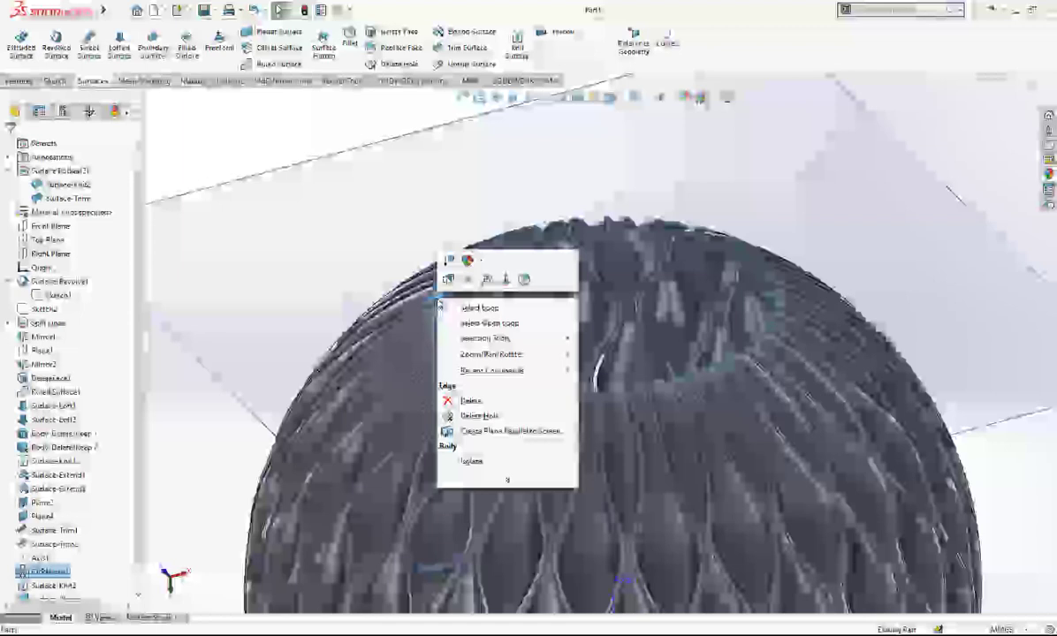
pyautogui.click(482, 326)
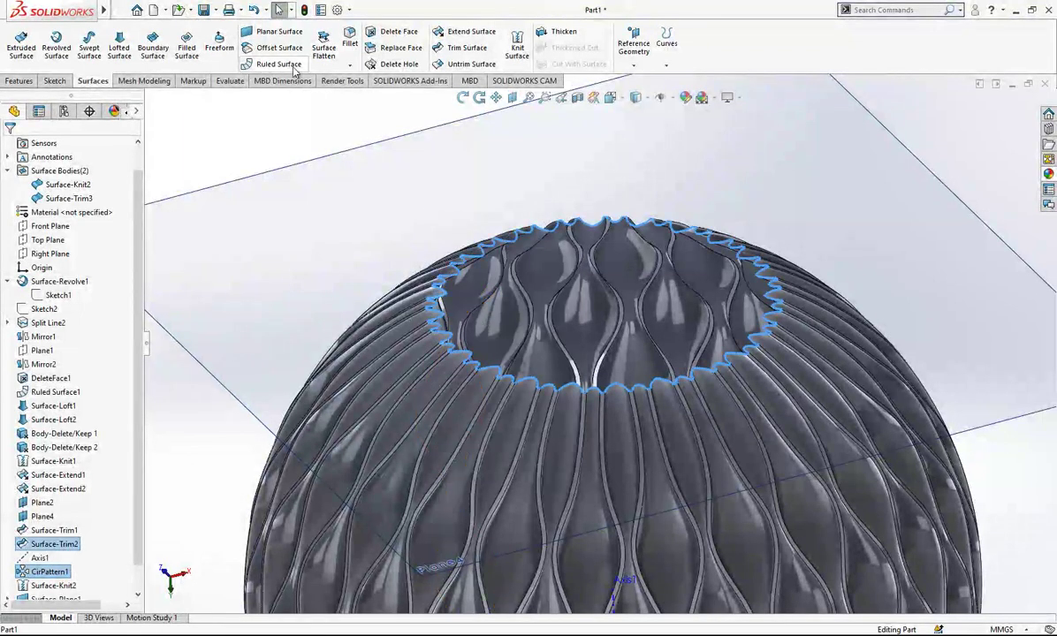
pyautogui.click(267, 32)
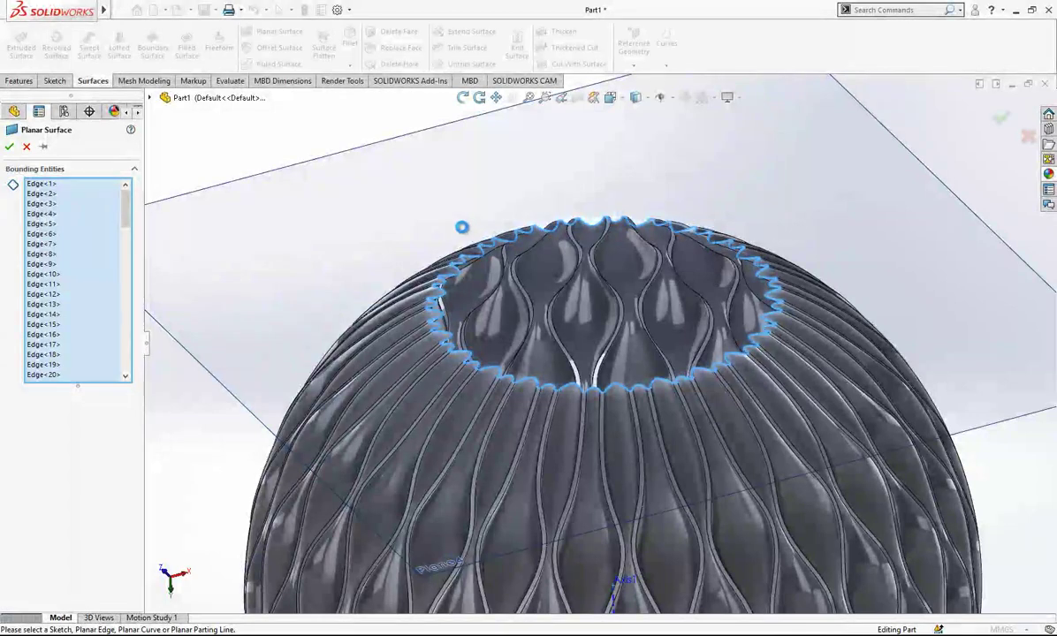
pyautogui.rightClick(462, 230)
# - Hide Plane2, Plane4 and Axis1
pyautogui.scroll(3, 469, 237)
pyautogui.moveTo(475, 278); pyautogui.dragTo(729, 290, button='middle')
pyautogui.scroll(2, 729, 293)
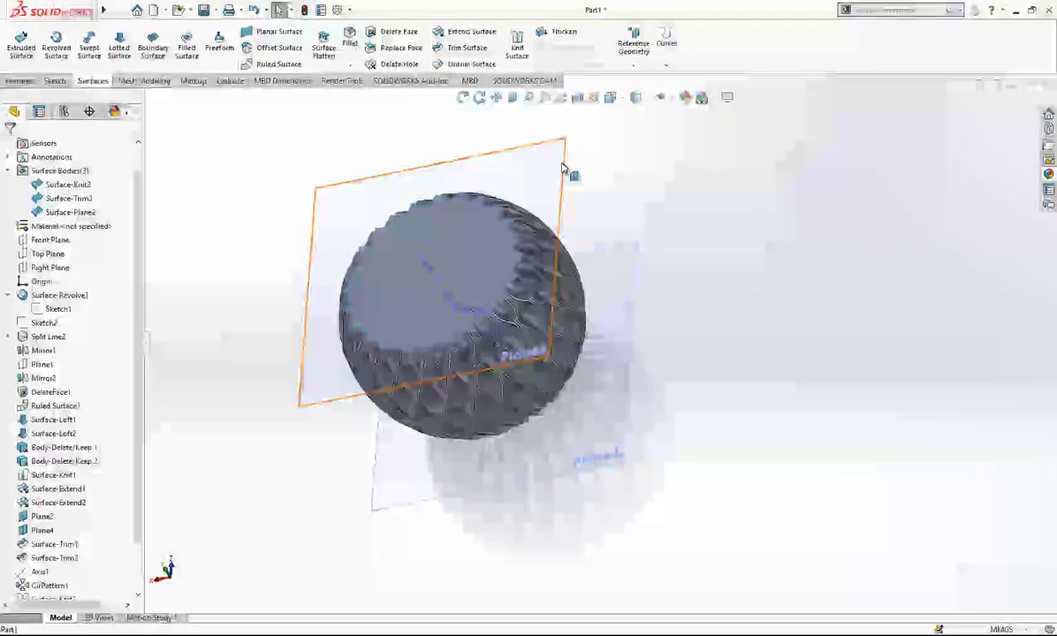
pyautogui.click(564, 166)
pyautogui.click(634, 126)
pyautogui.click(616, 295)
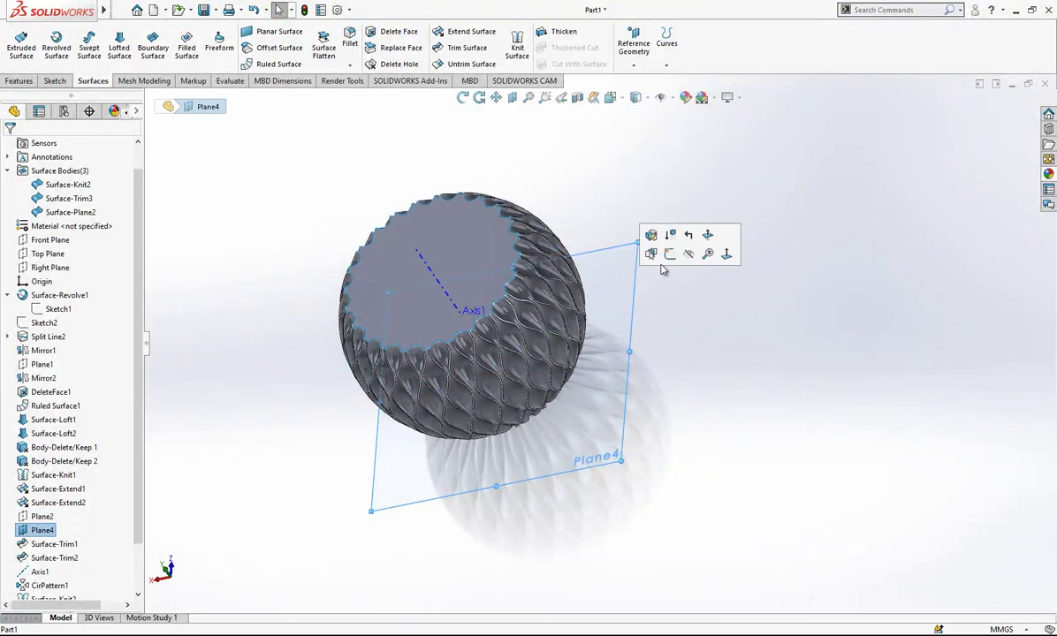
pyautogui.click(648, 236)
pyautogui.click(435, 276)
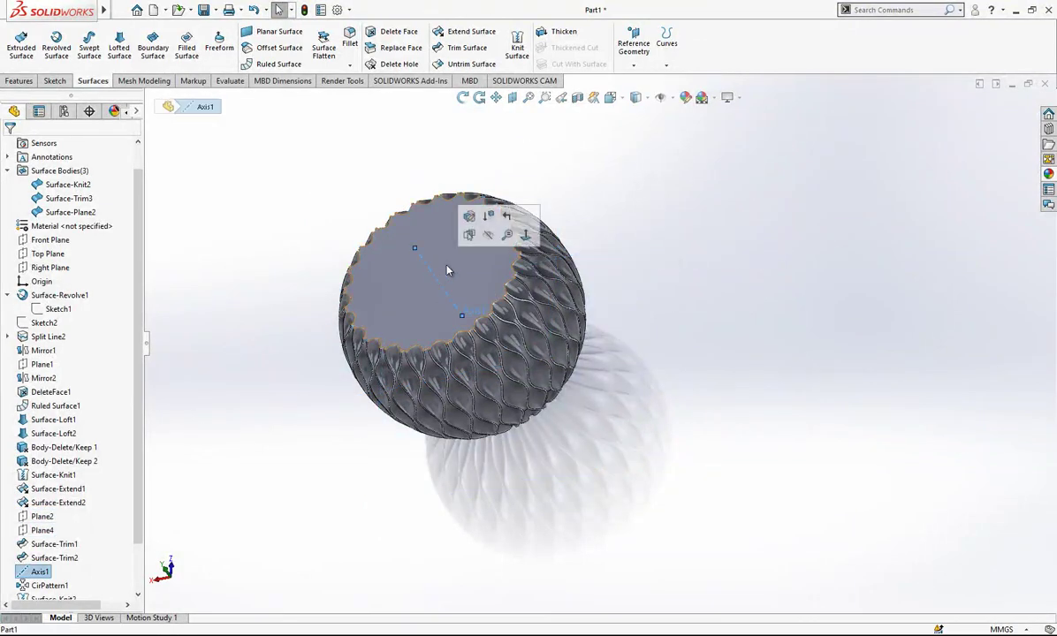
pyautogui.click(493, 236)
# - Knit the ribbed bowl surface and both planar end caps into one body with Create solid enabled
pyautogui.moveTo(521, 336)
pyautogui.mouseDown(button='middle')
pyautogui.moveTo(553, 419)
pyautogui.moveTo(611, 300)
pyautogui.moveTo(570, 303)
pyautogui.mouseUp(button='middle')
pyautogui.scroll(-2, 473, 297)
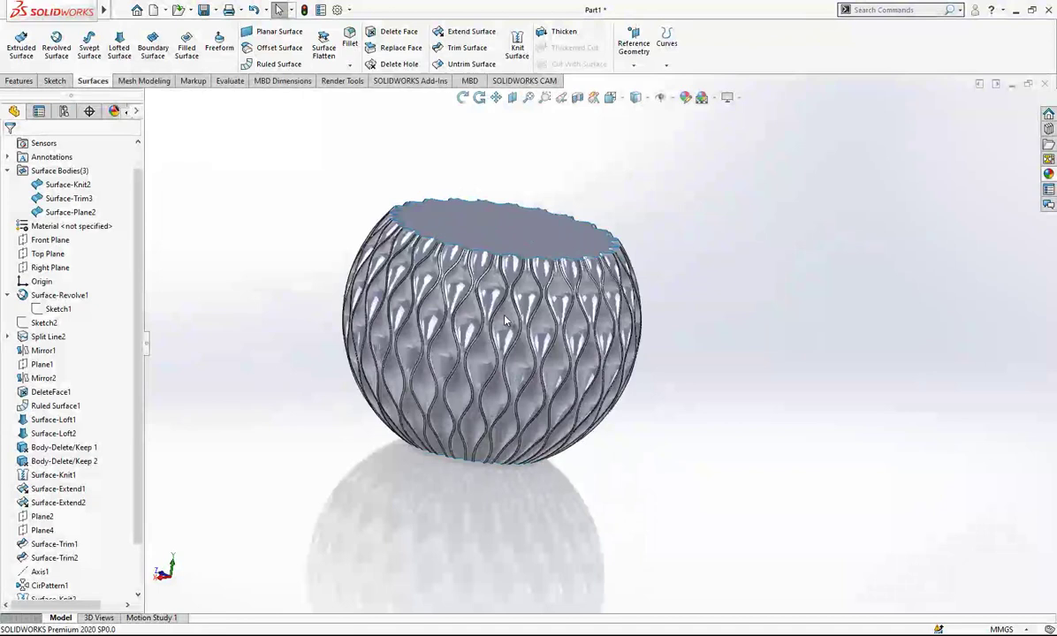
pyautogui.click(517, 44)
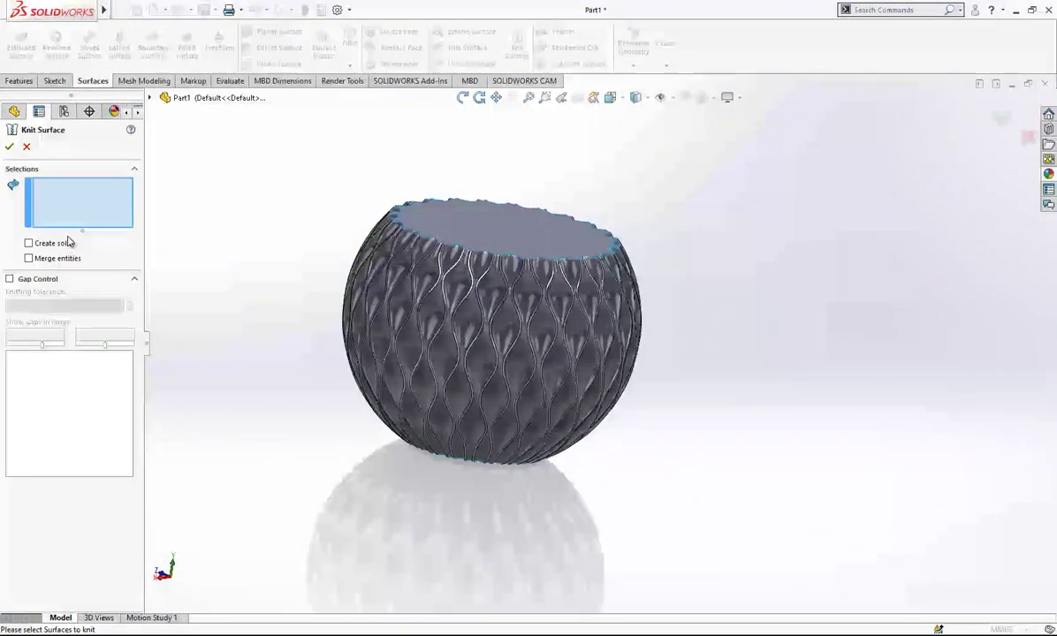
pyautogui.moveTo(769, 151); pyautogui.dragTo(358, 528)
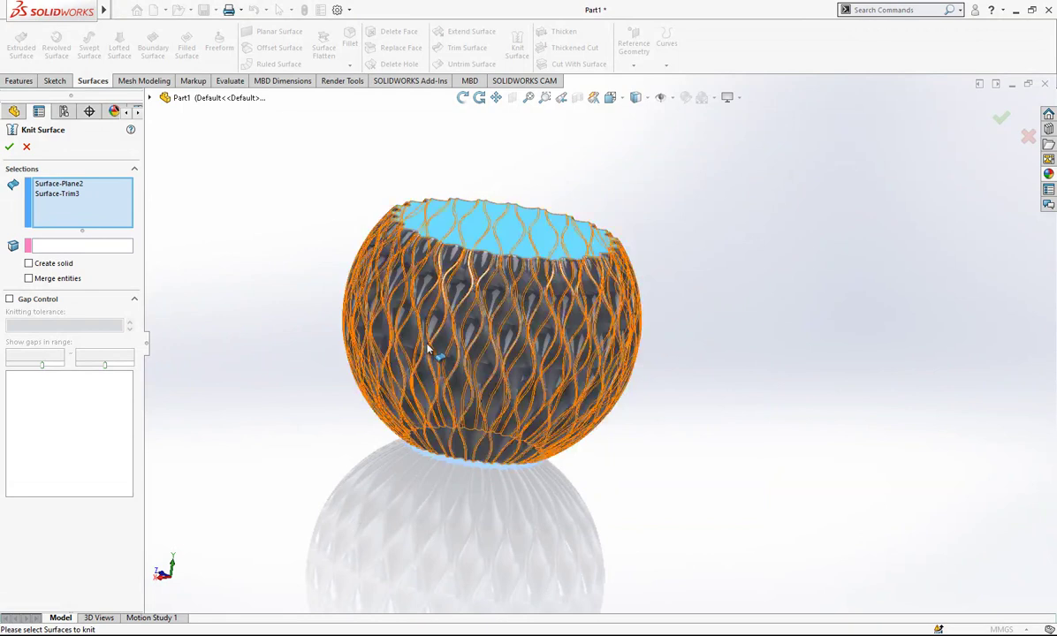
pyautogui.click(10, 149)
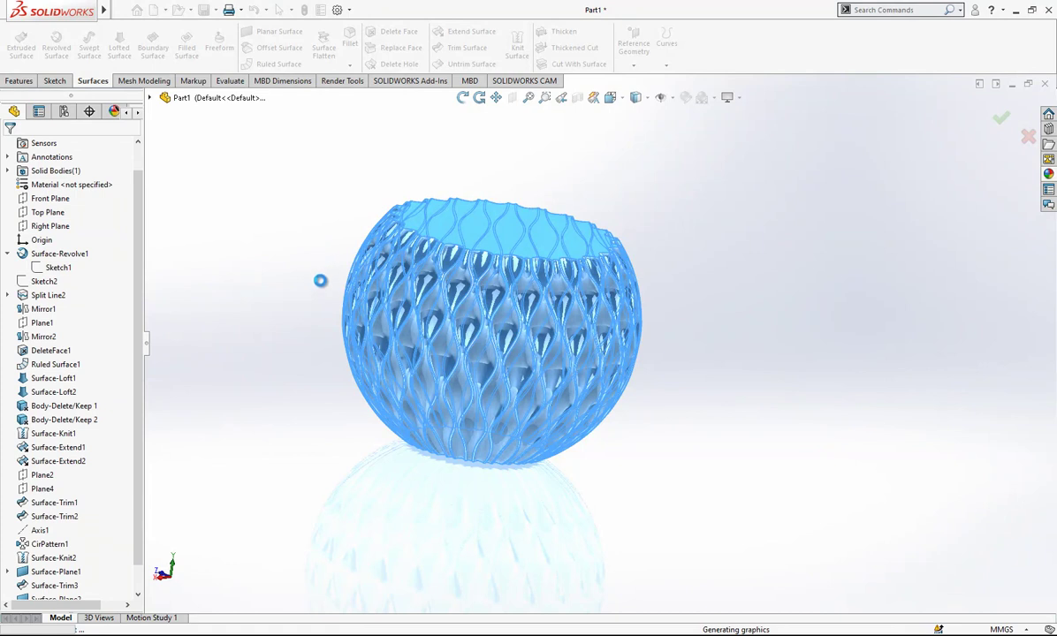
# - Turn off RealView Graphics and set the display style to Shaded without edges
pyautogui.click(727, 97)
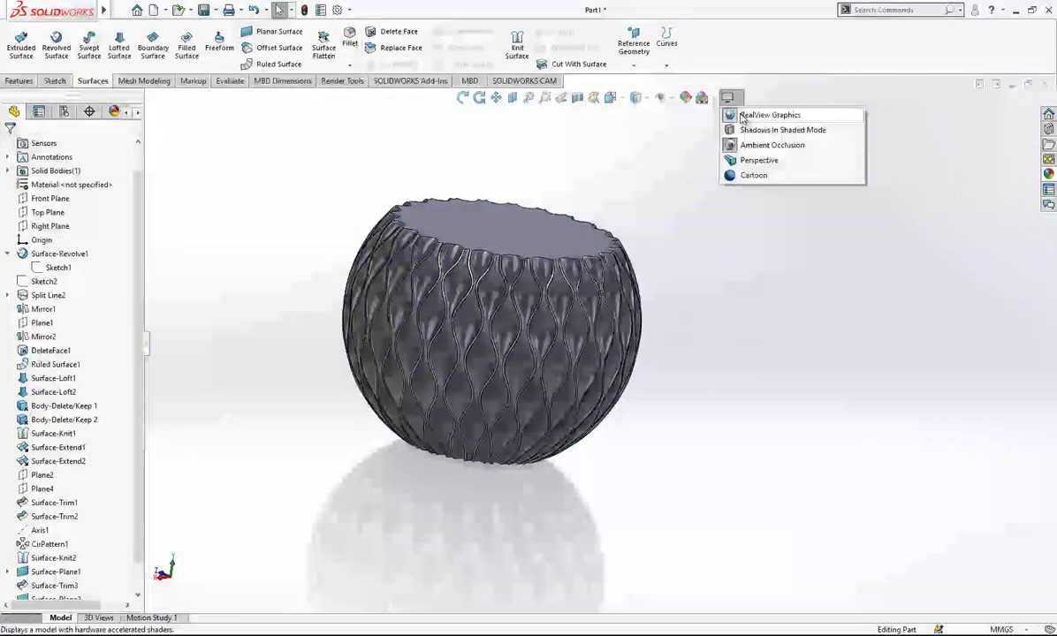
pyautogui.click(760, 115)
pyautogui.click(636, 97)
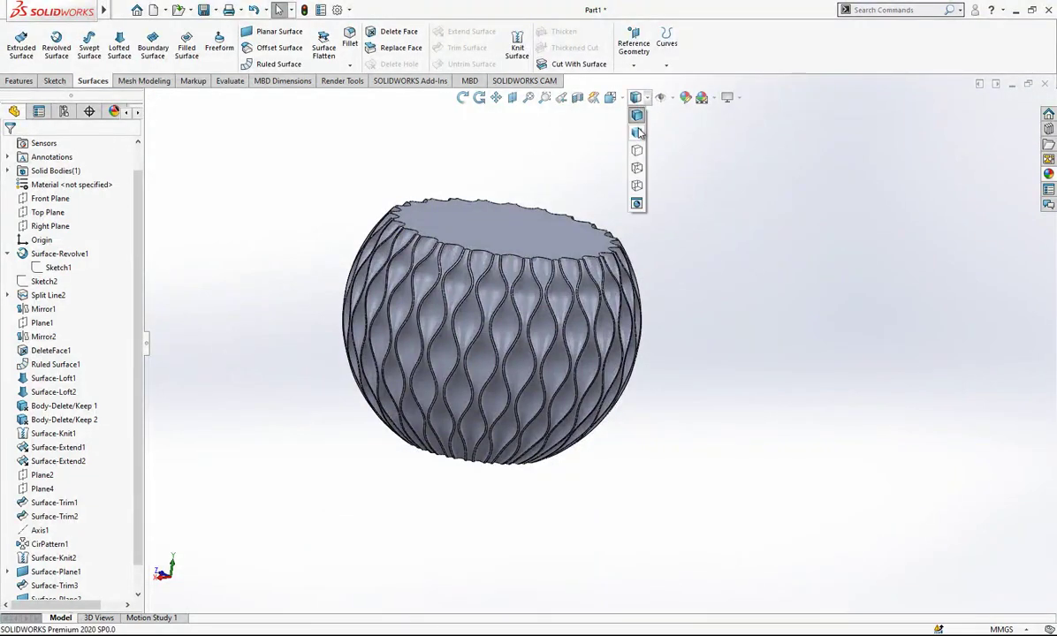
pyautogui.click(637, 133)
pyautogui.moveTo(421, 289)
pyautogui.mouseDown(button='middle')
pyautogui.moveTo(392, 370)
pyautogui.moveTo(415, 351)
pyautogui.mouseUp(button='middle')
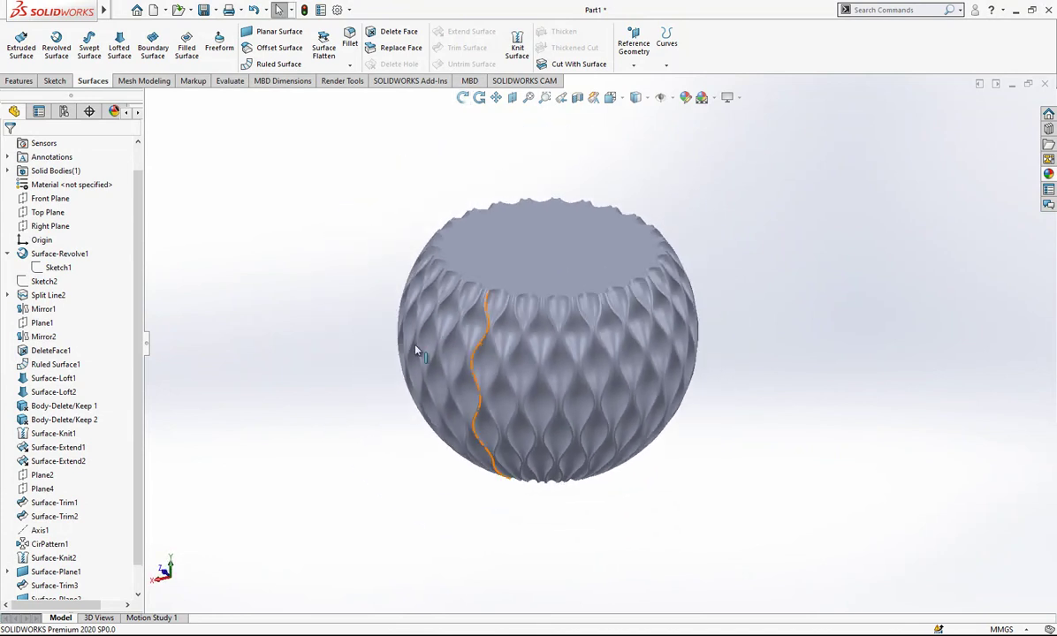
# - Start a sketch on the Front Plane, viewed normal to it, and convert the profile arc of Sketch1 into it
pyautogui.click(49, 197)
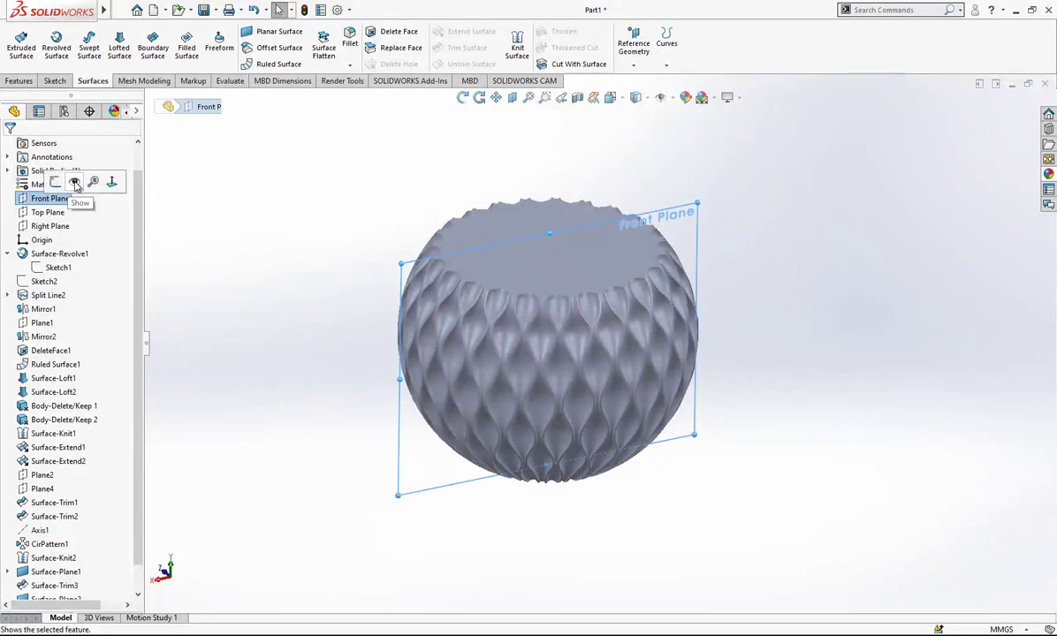
pyautogui.click(54, 267)
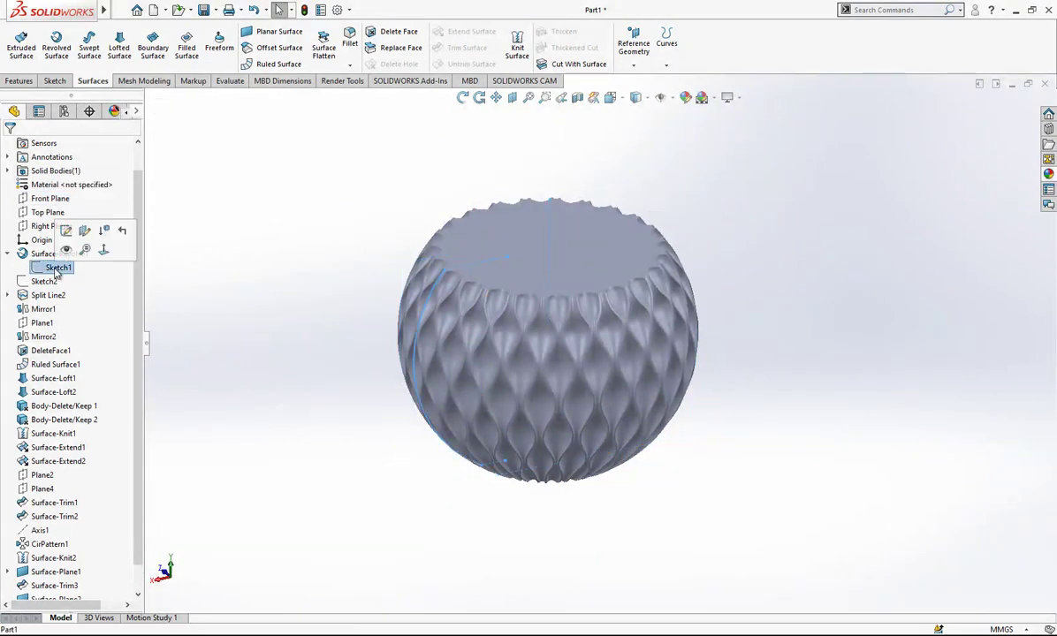
pyautogui.click(53, 198)
pyautogui.click(114, 177)
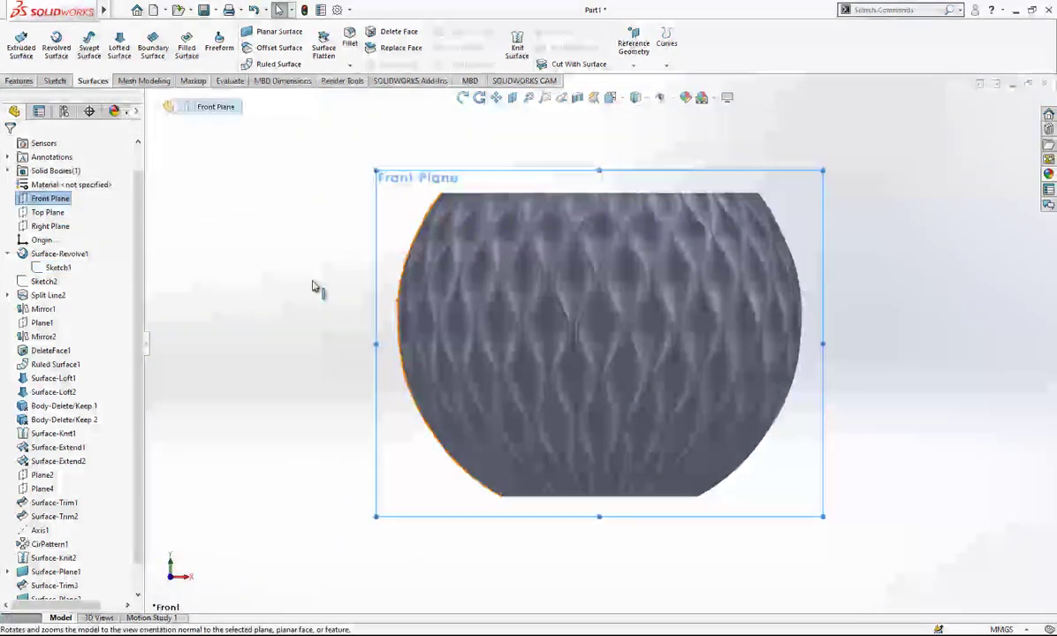
pyautogui.click(57, 267)
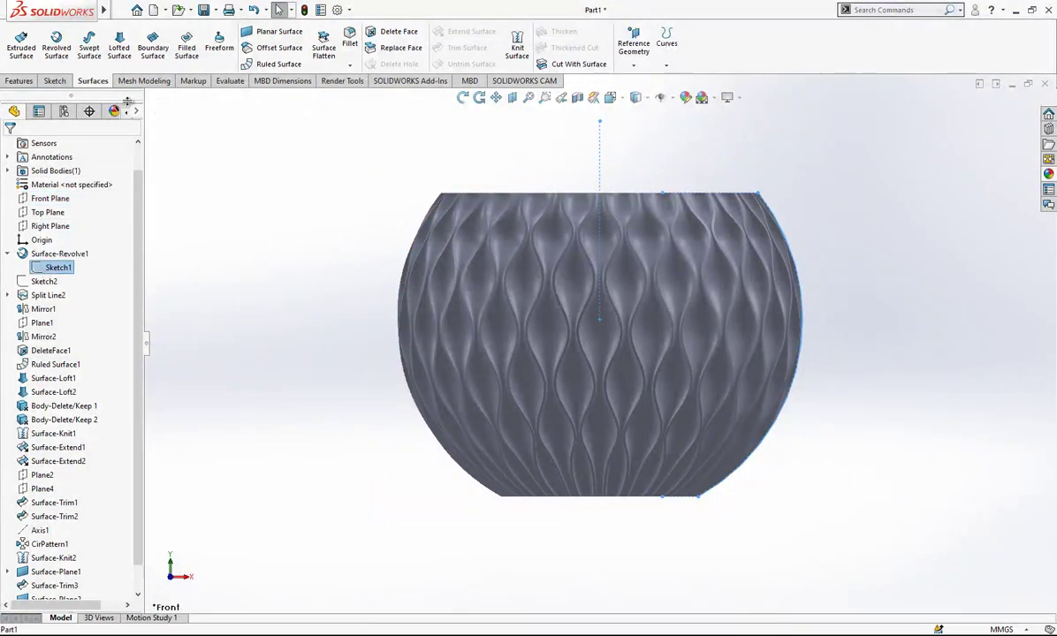
pyautogui.click(55, 80)
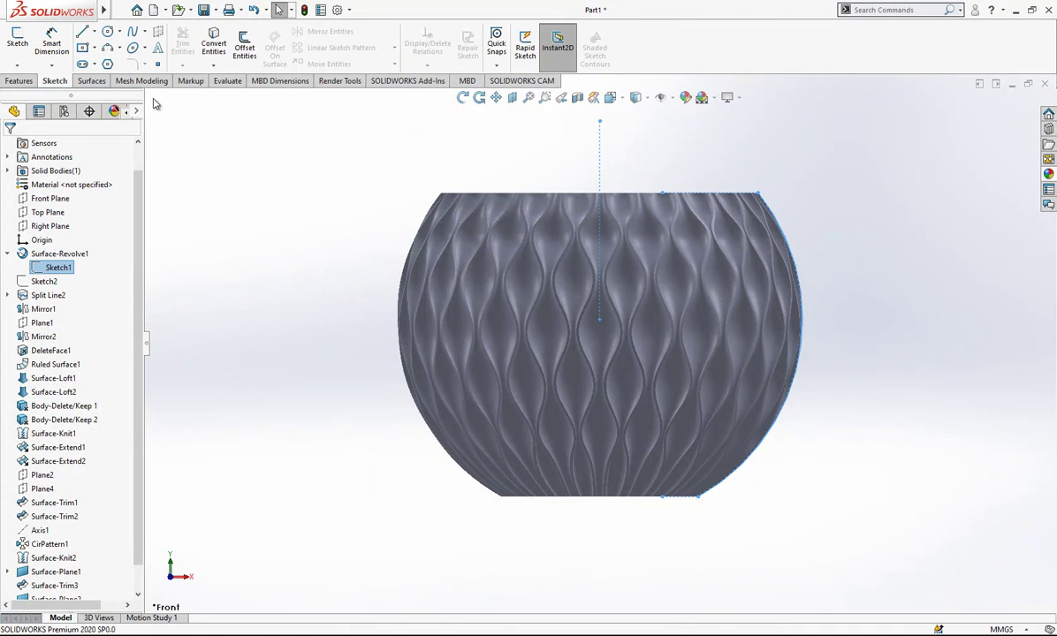
pyautogui.click(50, 198)
pyautogui.click(96, 178)
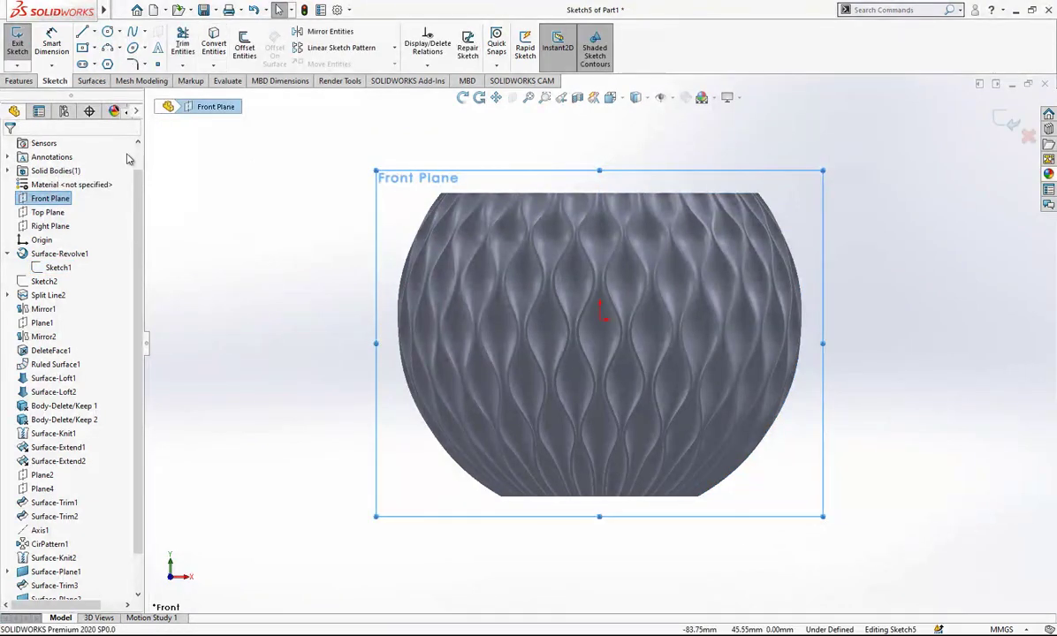
pyautogui.click(58, 267)
pyautogui.click(213, 44)
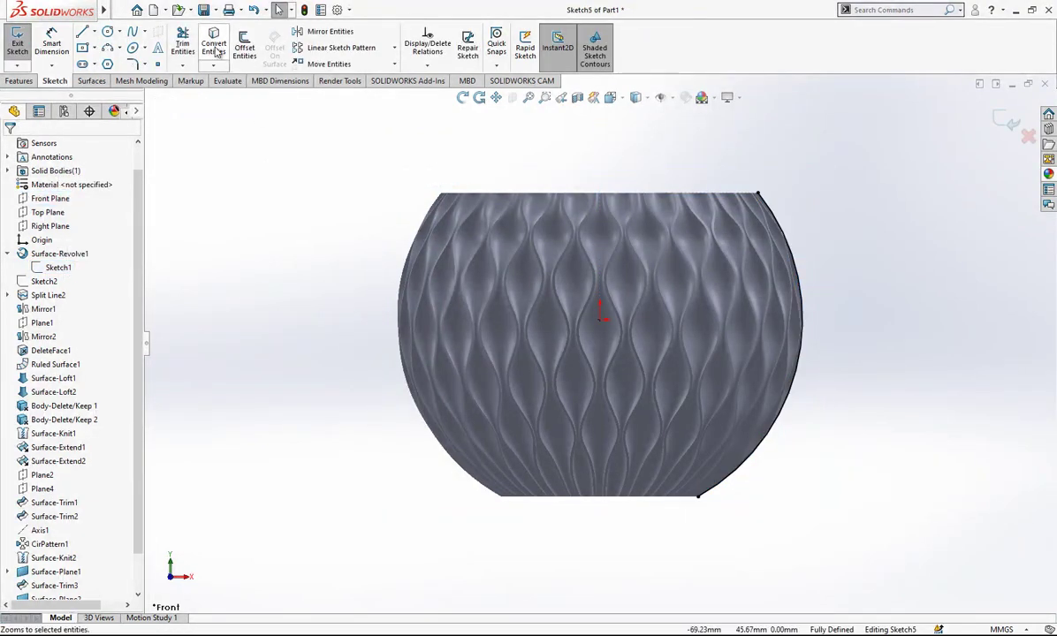
# - Offset the converted arc 4 mm inward in one direction only and change the original arc to construction geometry
pyautogui.click(247, 46)
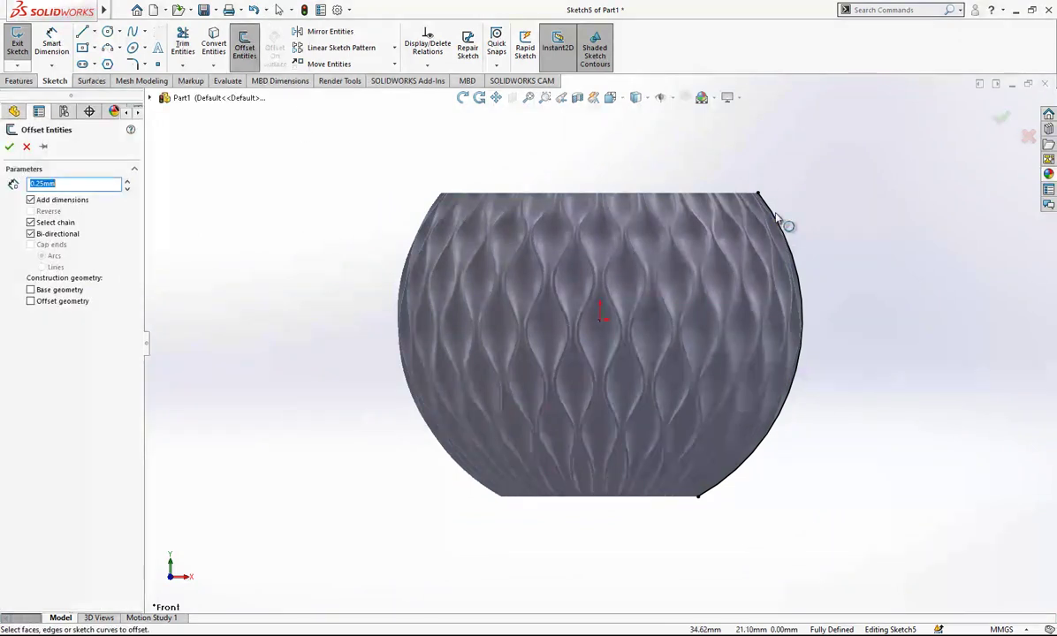
pyautogui.click(52, 234)
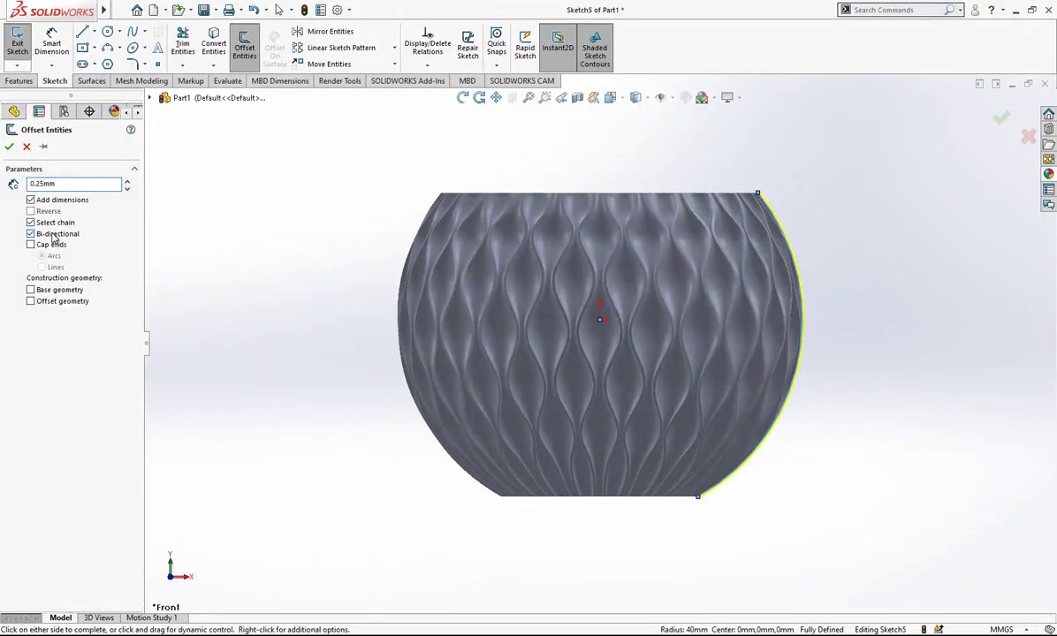
pyautogui.write('4')
pyautogui.press('Return')
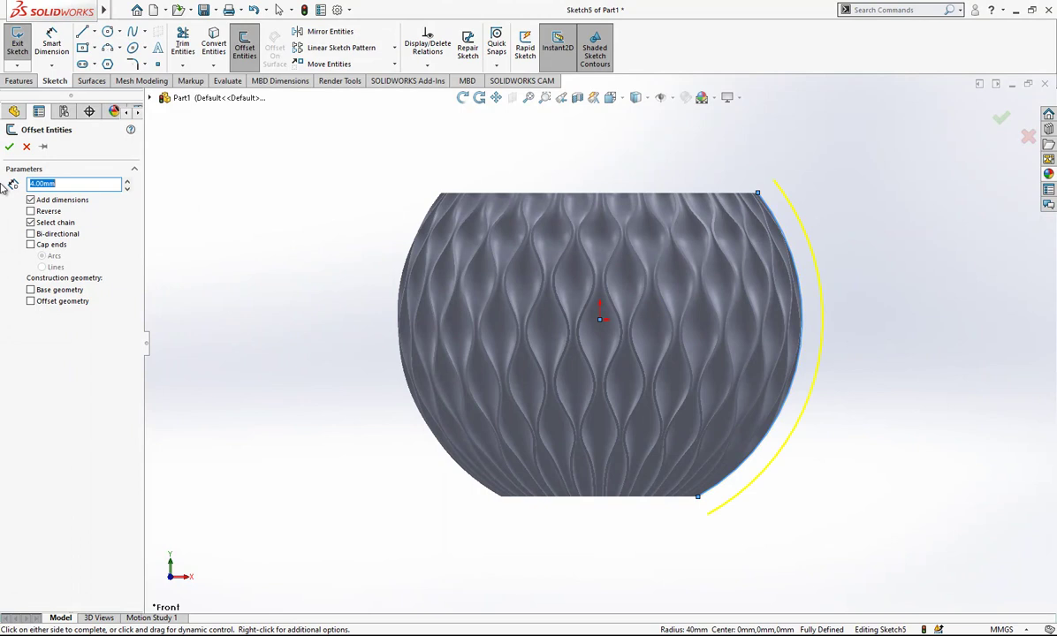
pyautogui.click(30, 211)
pyautogui.click(9, 146)
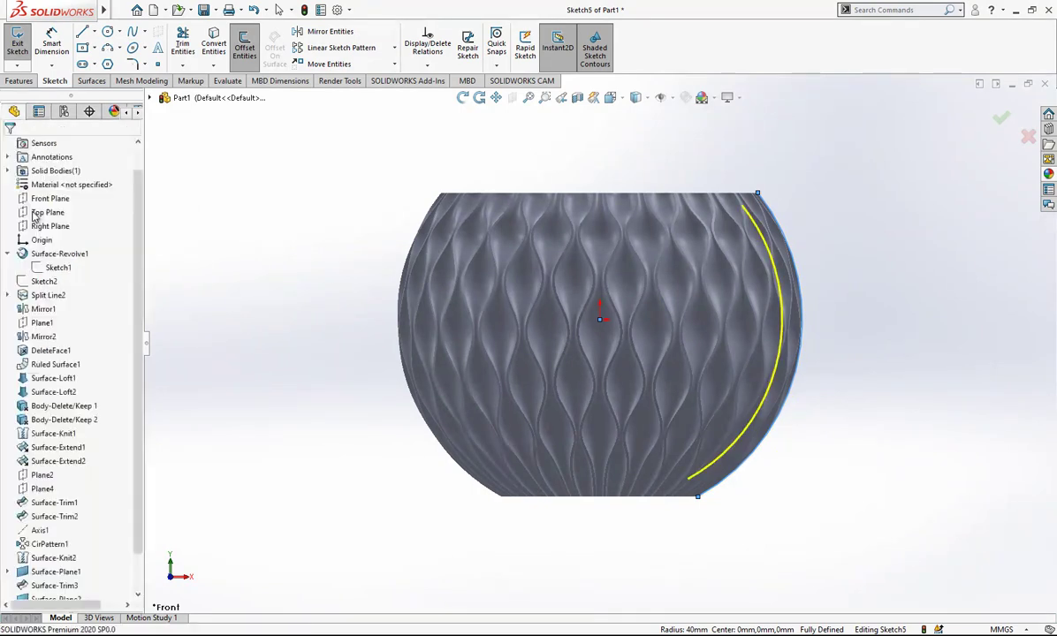
pyautogui.click(798, 253)
pyautogui.click(843, 205)
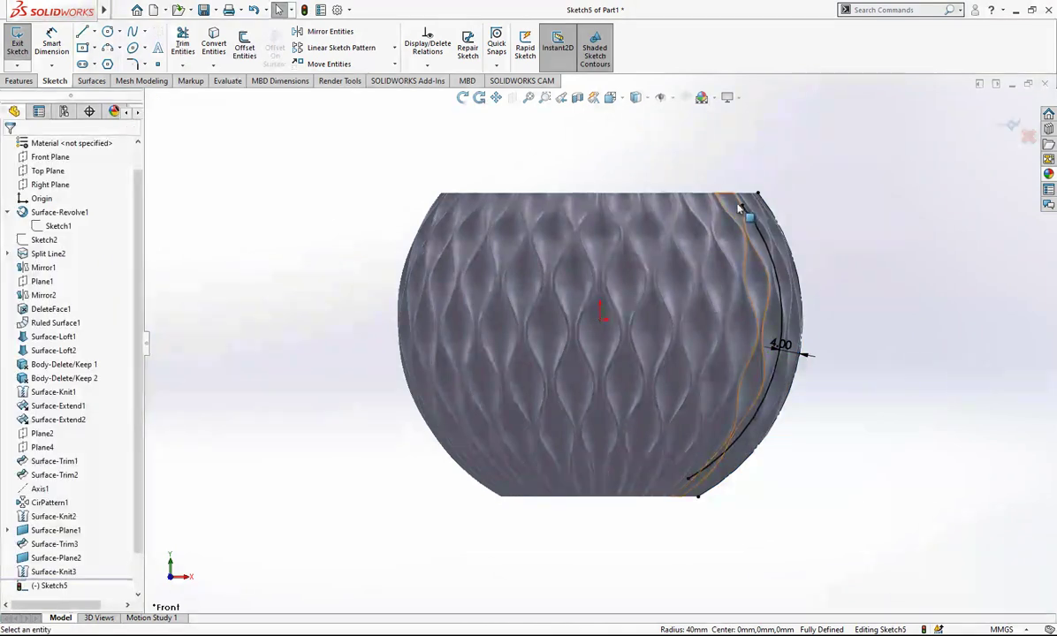
# - Extend the upper end of the offset arc past the bowl's rim with Power trim
pyautogui.click(717, 179)
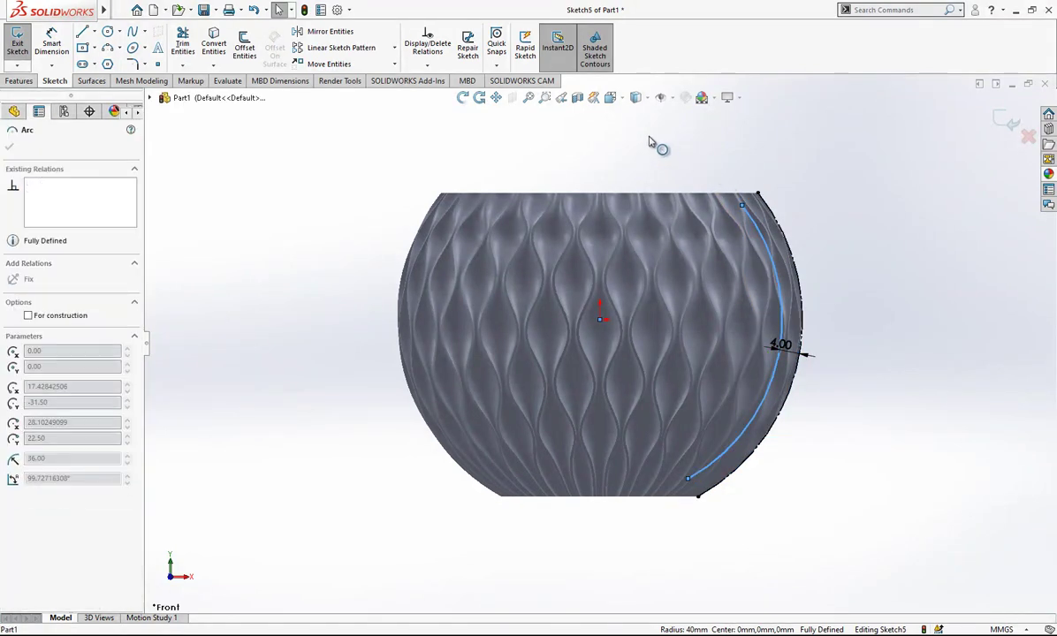
pyautogui.click(926, 252)
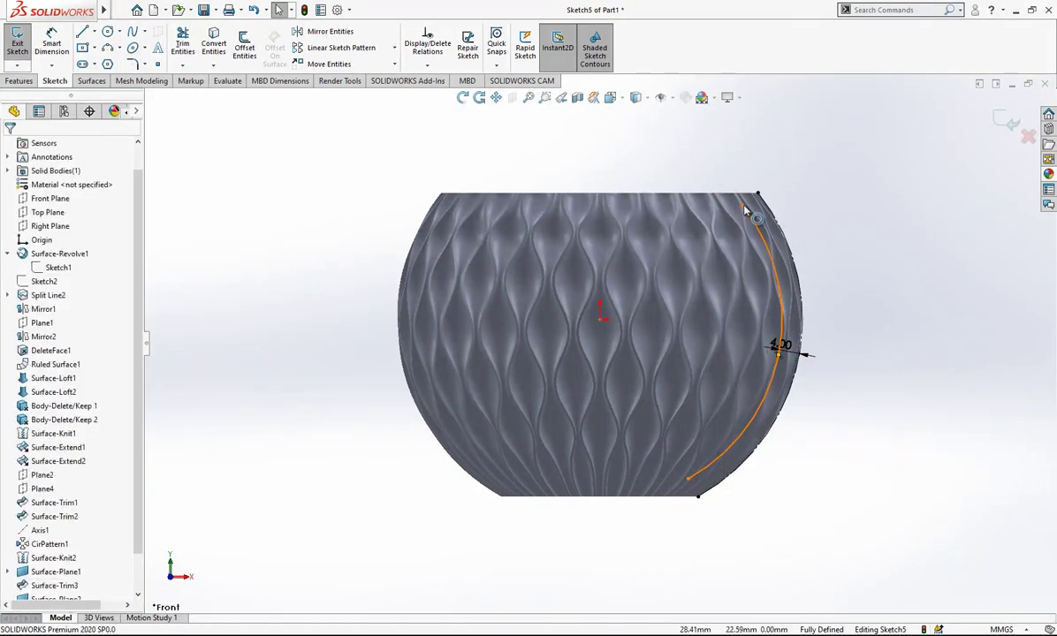
pyautogui.click(750, 208)
pyautogui.click(606, 130)
pyautogui.click(182, 45)
pyautogui.click(751, 219)
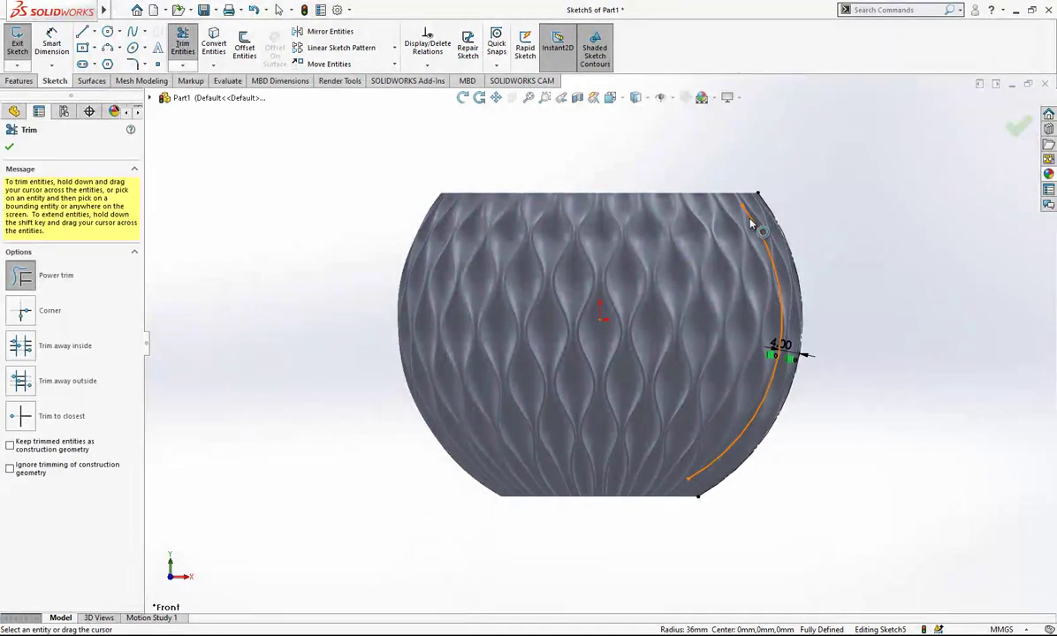
pyautogui.press('Escape')
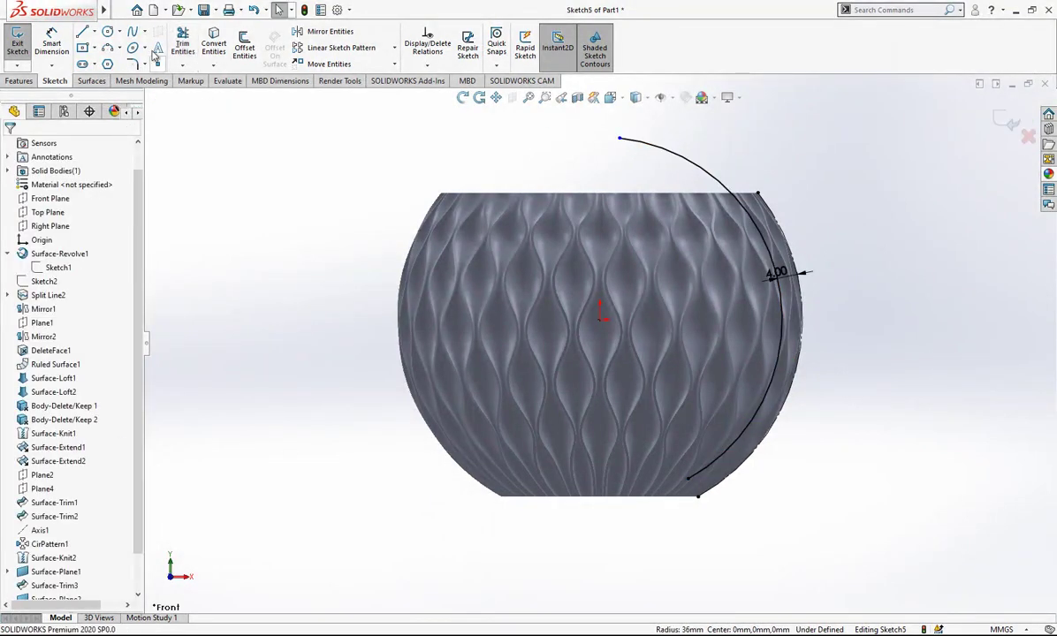
# - Sketch a horizontal line from the arc's lower end to the bowl's centre axis, continued by a vertical line up past the rim
pyautogui.click(81, 32)
pyautogui.scroll(-3, 736, 495)
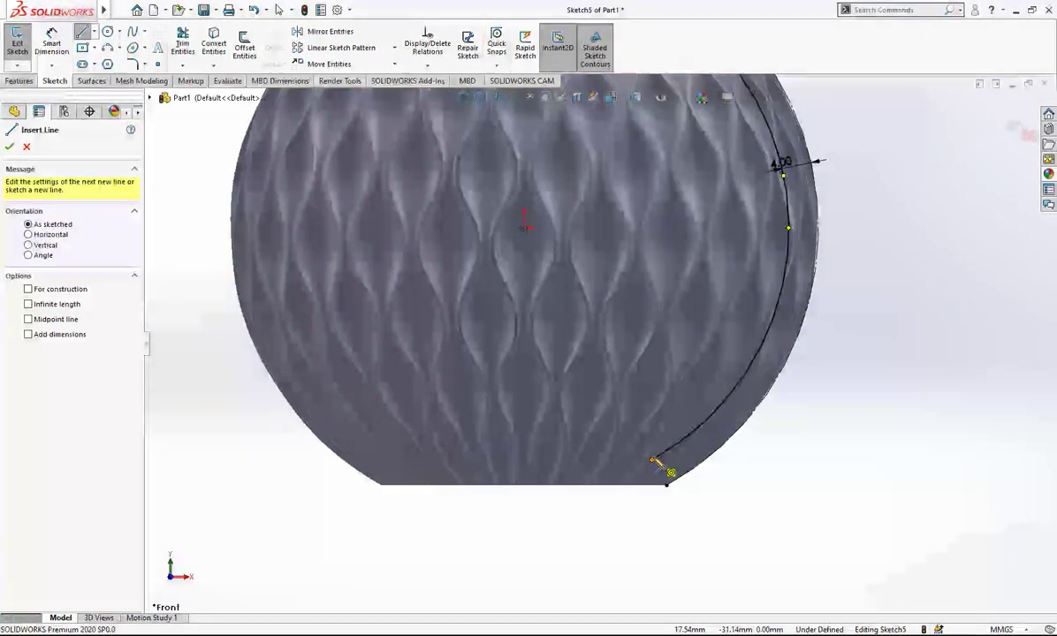
pyautogui.click(665, 483)
pyautogui.click(525, 482)
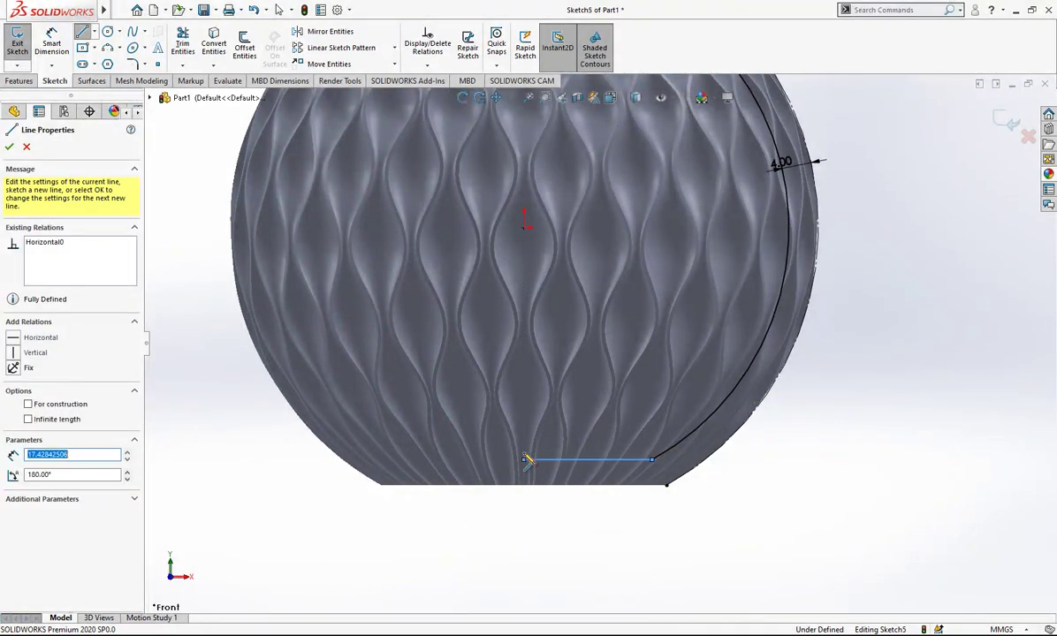
pyautogui.scroll(2, 520, 467)
pyautogui.scroll(2, 543, 416)
pyautogui.click(568, 166)
pyautogui.press('Escape')
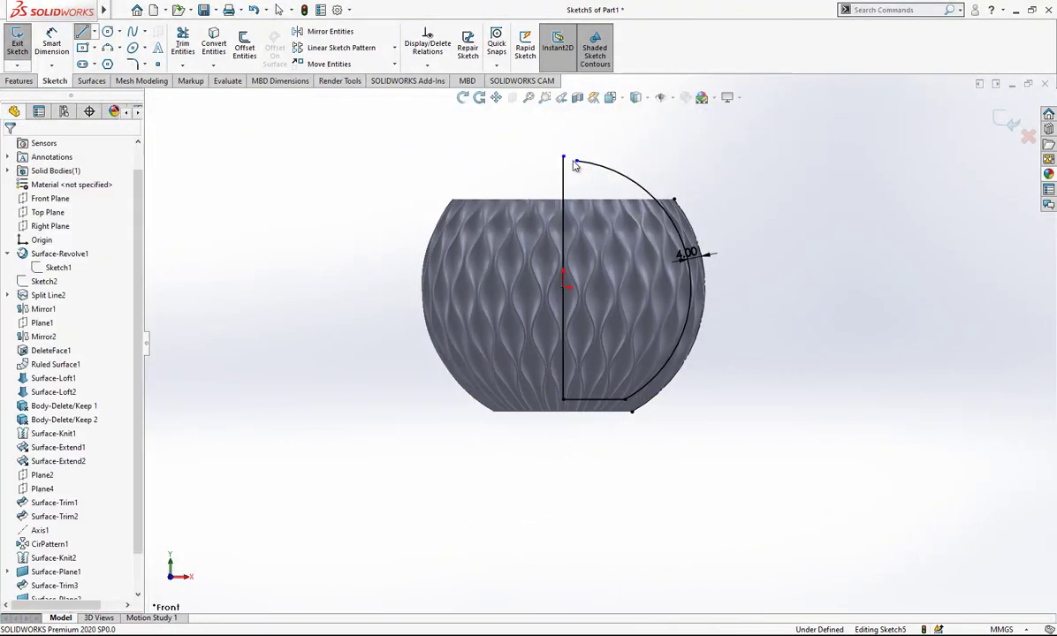
# - Close the profile by joining the arc's upper end to the vertical centre line and exit the sketch
pyautogui.scroll(-2, 575, 180)
pyautogui.moveTo(581, 184)
pyautogui.mouseDown()
pyautogui.moveTo(482, 195)
pyautogui.moveTo(582, 168)
pyautogui.mouseUp()
pyautogui.click(189, 46)
pyautogui.moveTo(524, 197); pyautogui.dragTo(524, 202)
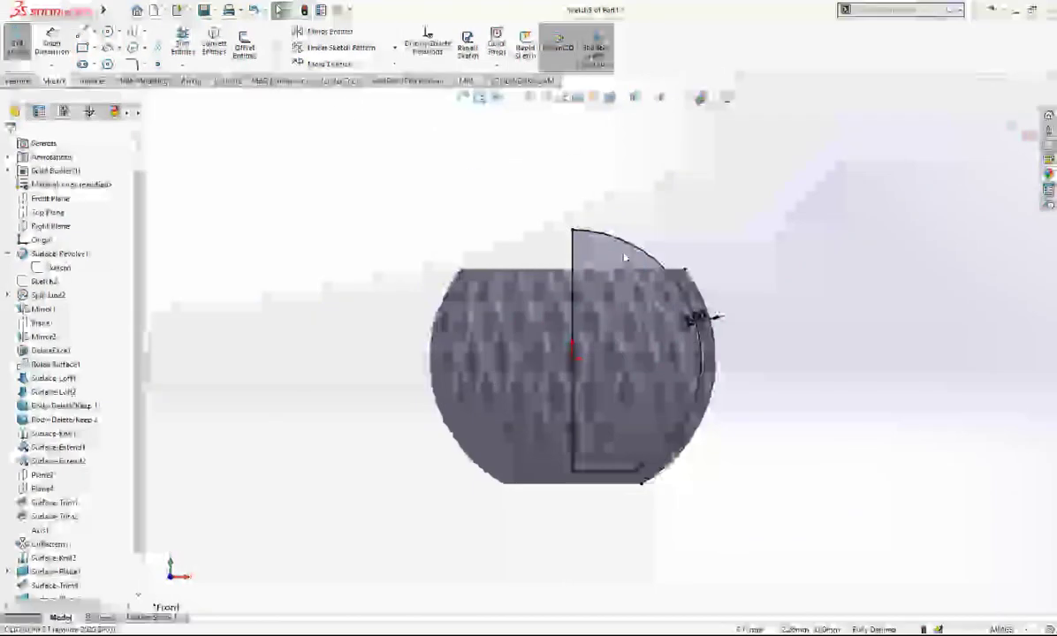
pyautogui.click(1003, 121)
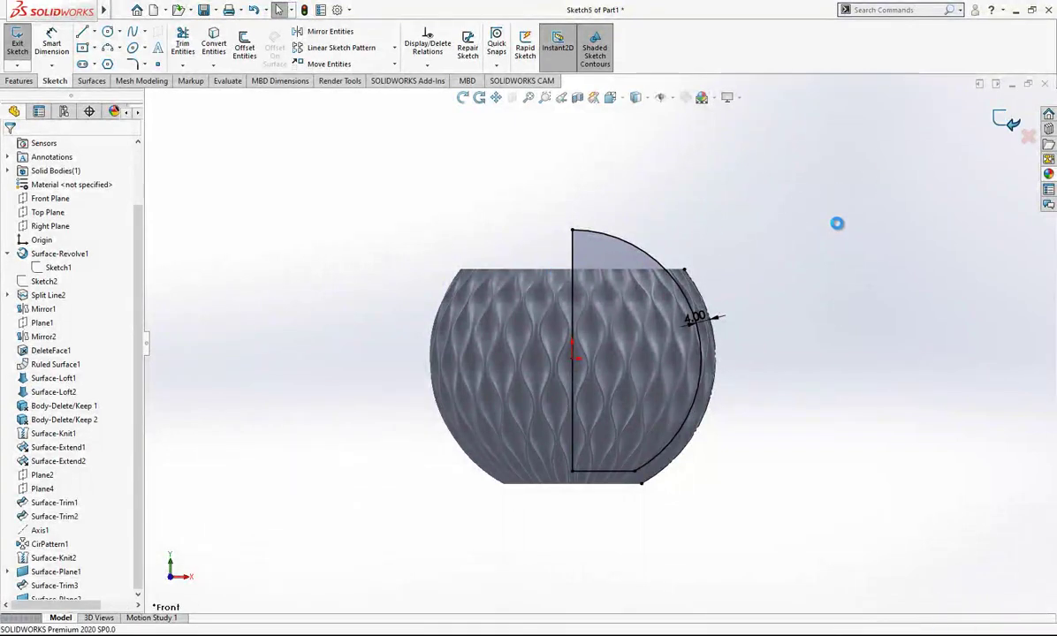
# - Hollow out the bowl with a 360-degree Revolved Cut of Sketch5 about its vertical line
pyautogui.moveTo(681, 336); pyautogui.dragTo(648, 370, button='middle')
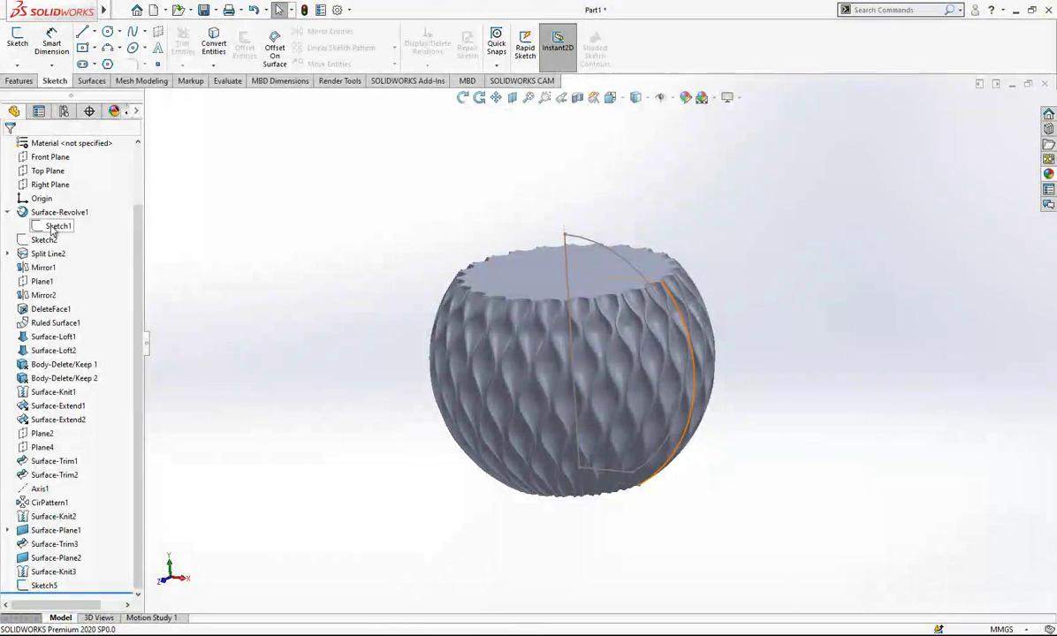
pyautogui.click(44, 586)
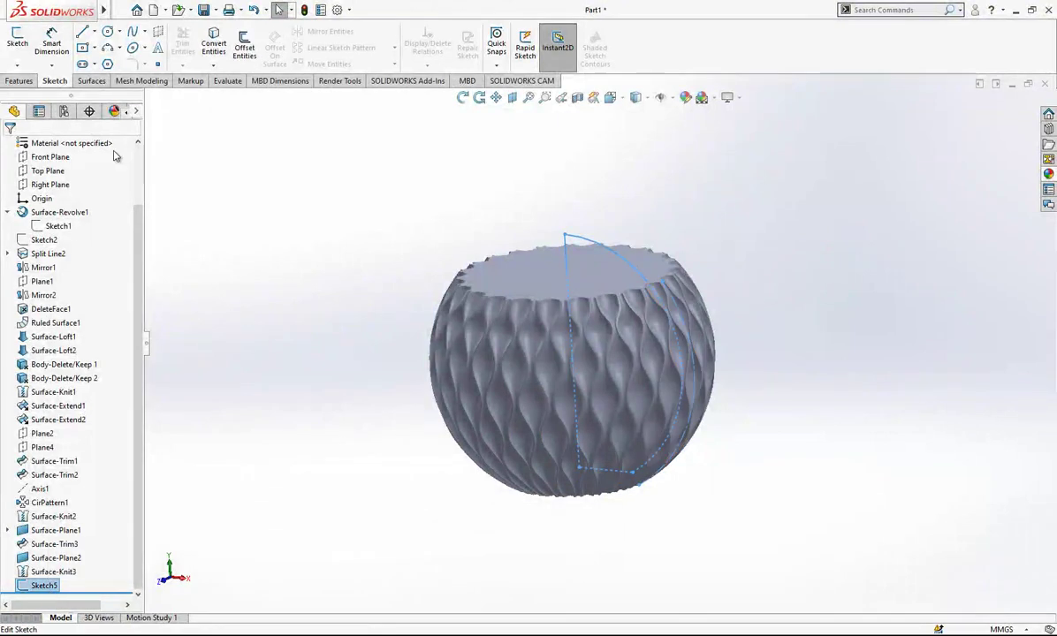
pyautogui.click(19, 81)
pyautogui.click(251, 49)
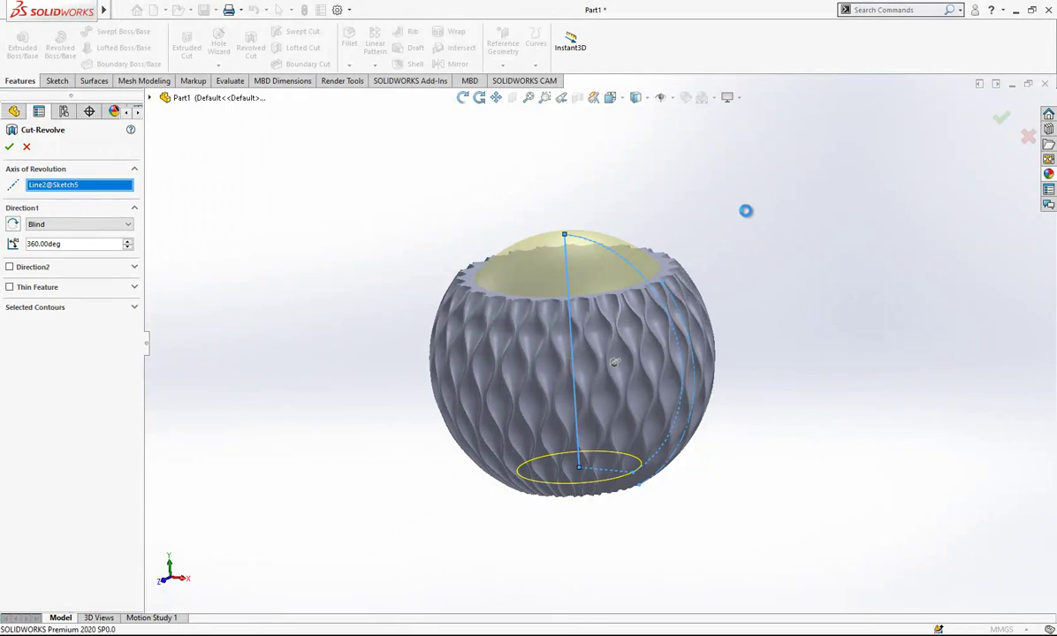
pyautogui.rightClick(759, 276)
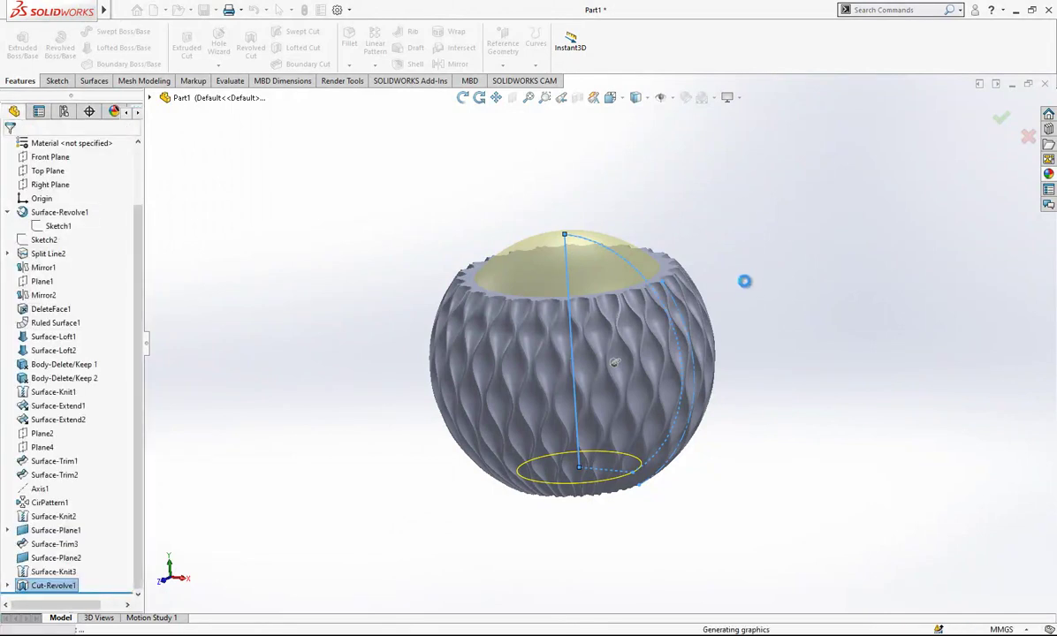
# - Chamfer the bowl's inner rim edge with a 2 mm distance and a 75-degree angle
pyautogui.scroll(-5, 571, 309)
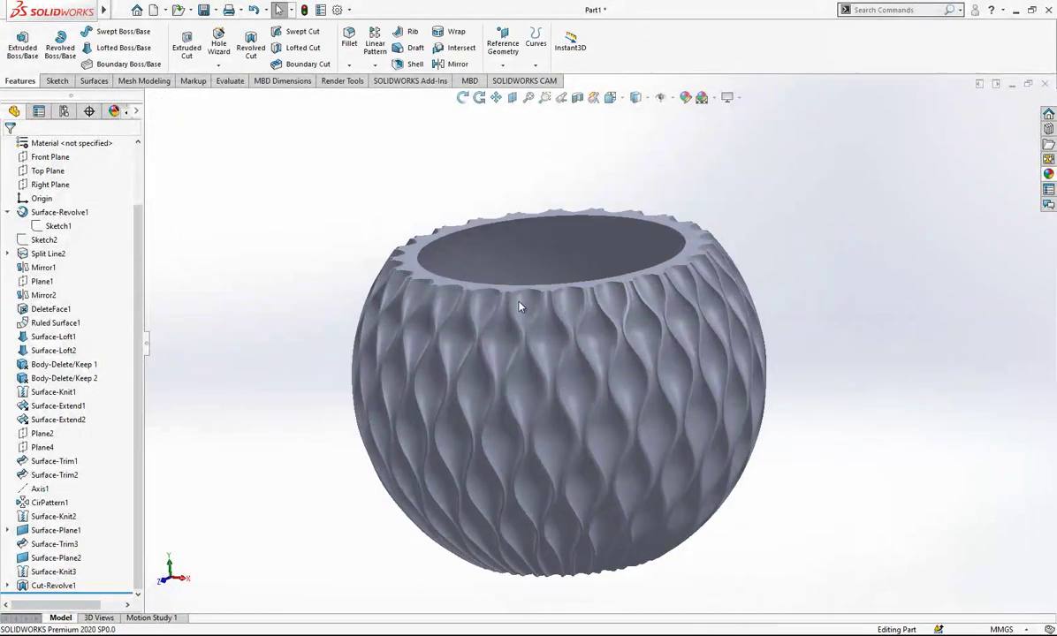
pyautogui.scroll(2, 481, 327)
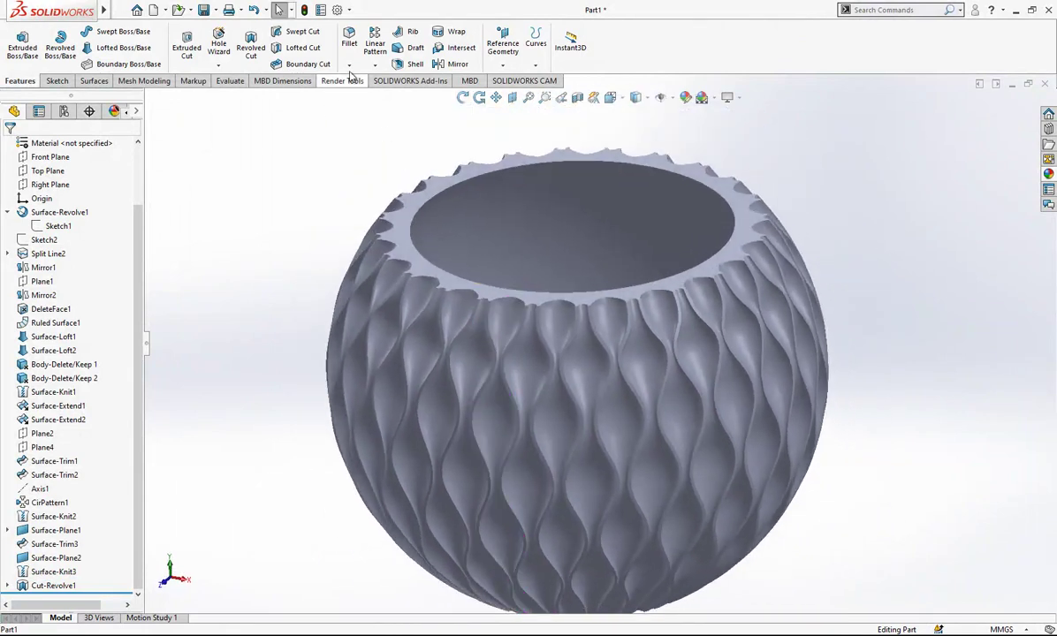
pyautogui.click(349, 66)
pyautogui.click(362, 96)
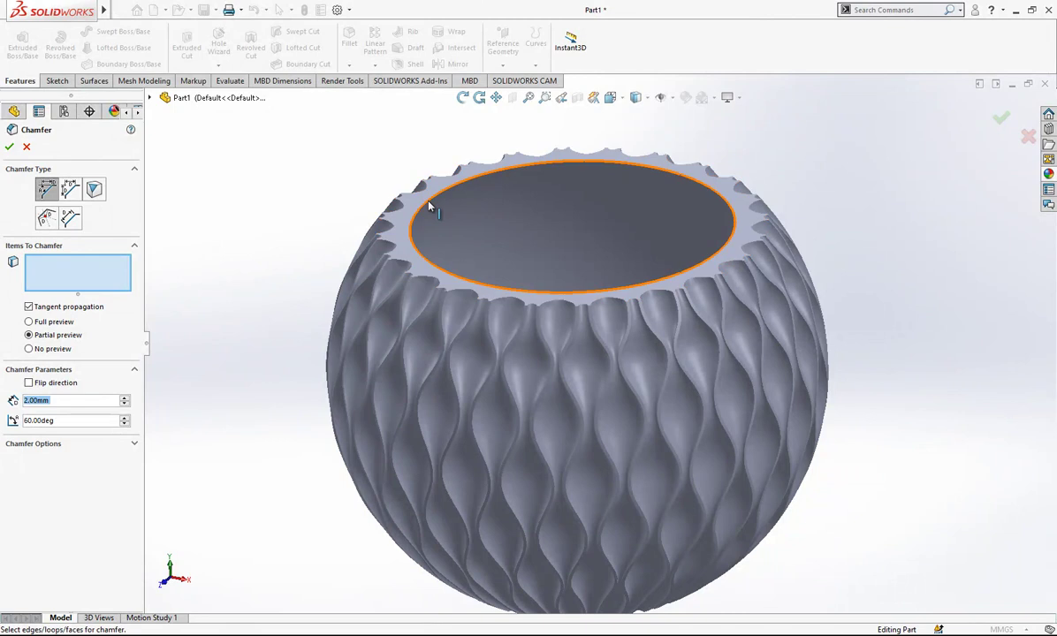
pyautogui.click(402, 190)
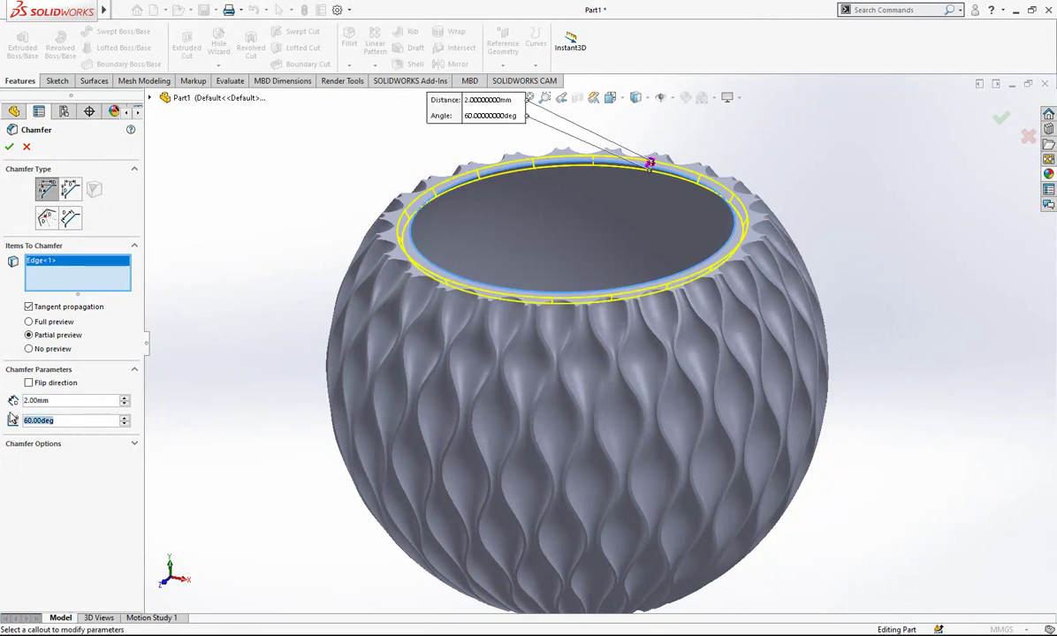
pyautogui.write('75')
pyautogui.press('Return')
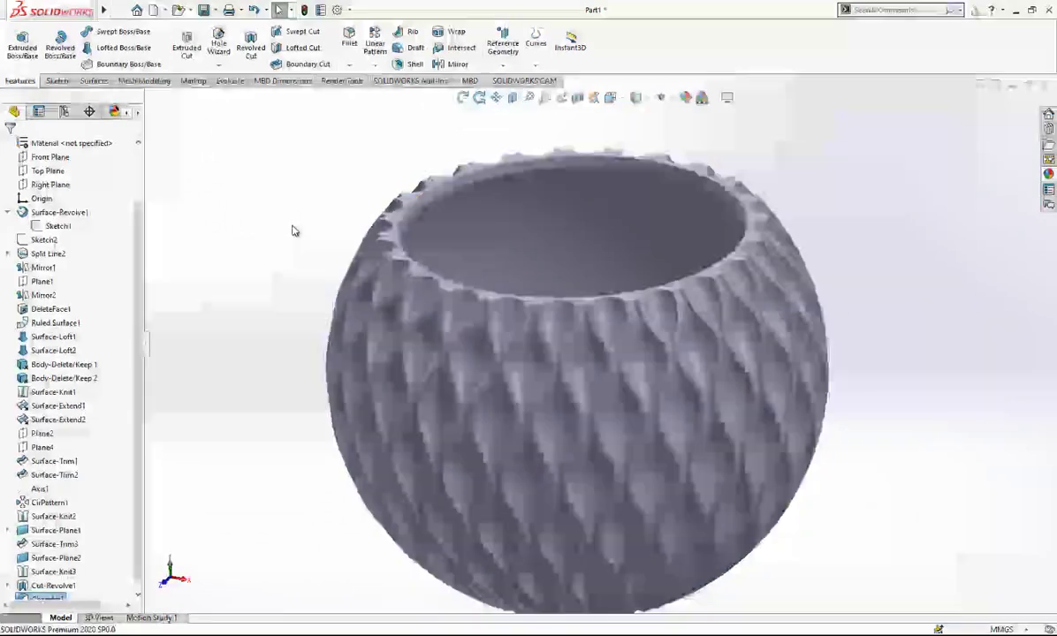
# - Fillet all the wavy rib edges around the bowl with a 0.25 mm radius, selecting one rib edge and extending it to the 276-edge feature set
pyautogui.scroll(2, 562, 265)
pyautogui.moveTo(563, 262); pyautogui.dragTo(560, 194, button='middle')
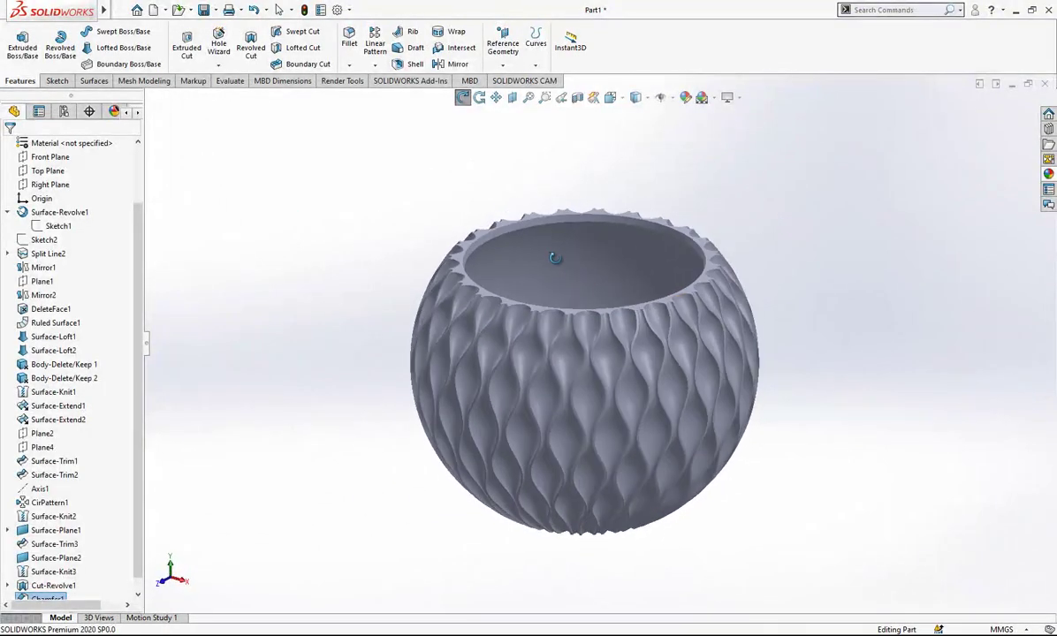
pyautogui.scroll(-5, 577, 300)
pyautogui.scroll(-3, 578, 341)
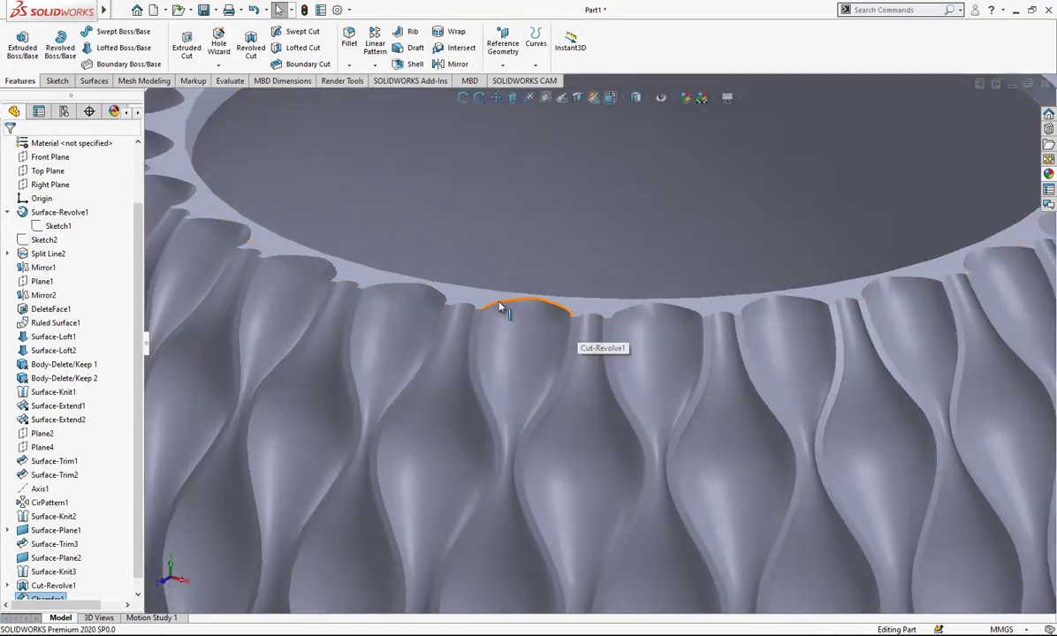
pyautogui.scroll(5, 489, 309)
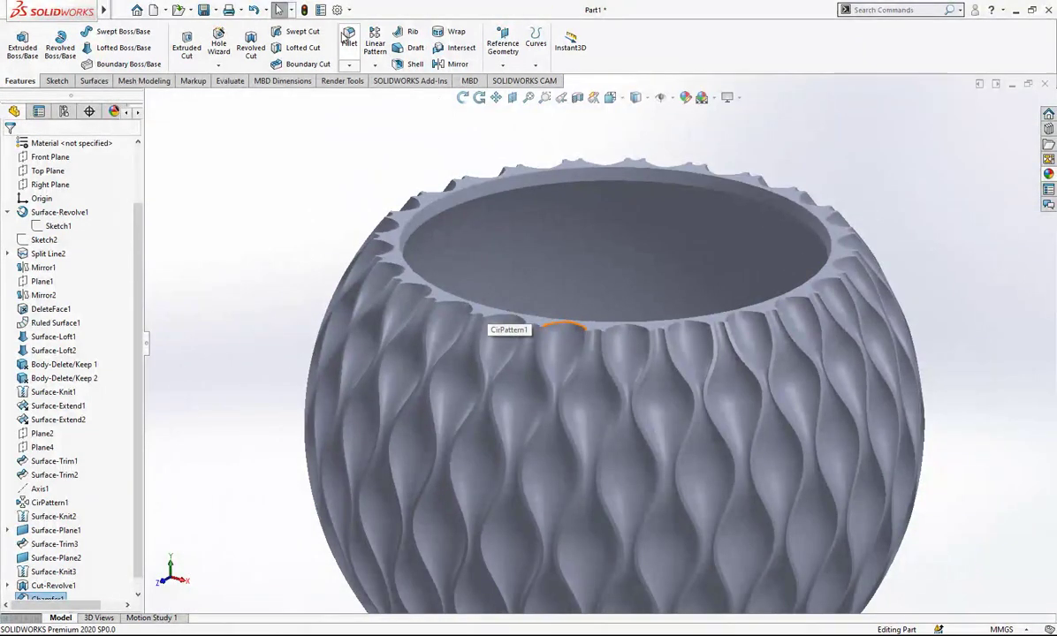
pyautogui.click(349, 40)
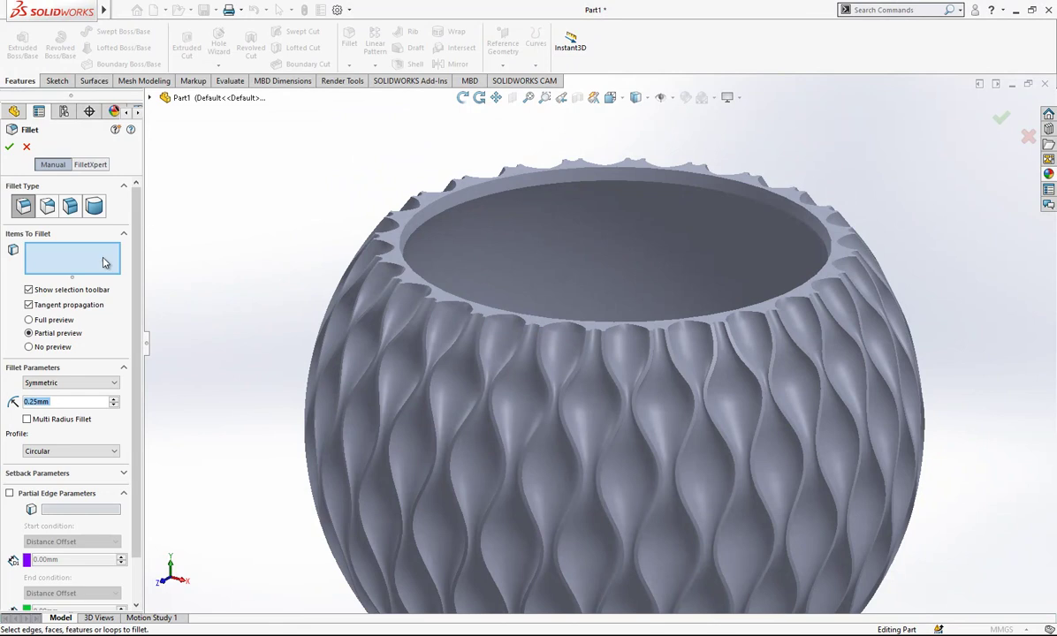
pyautogui.click(498, 384)
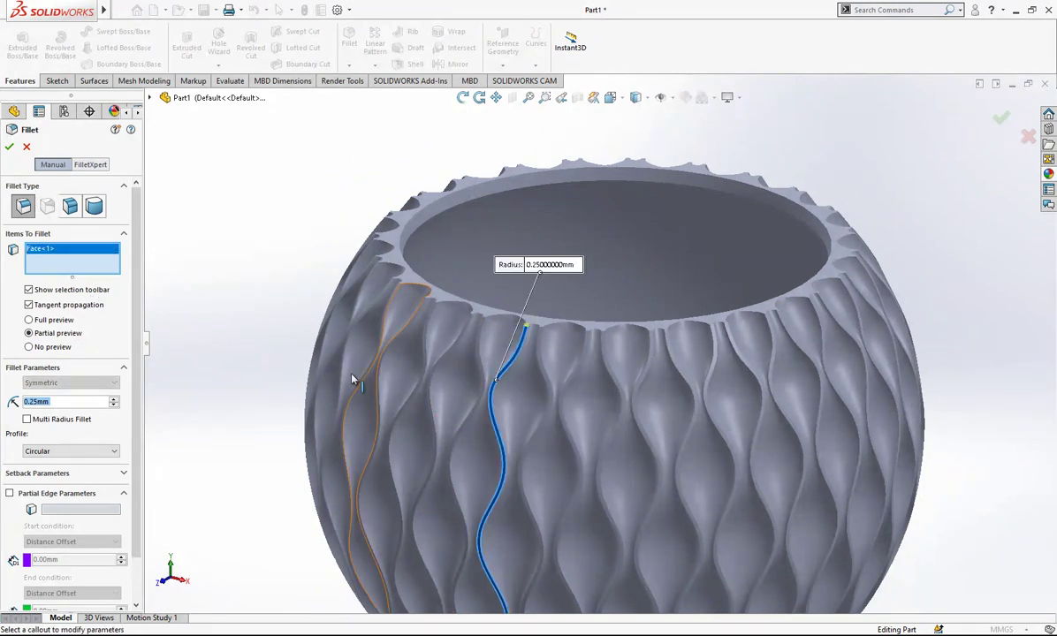
pyautogui.scroll(-3, 525, 359)
pyautogui.scroll(-2, 527, 357)
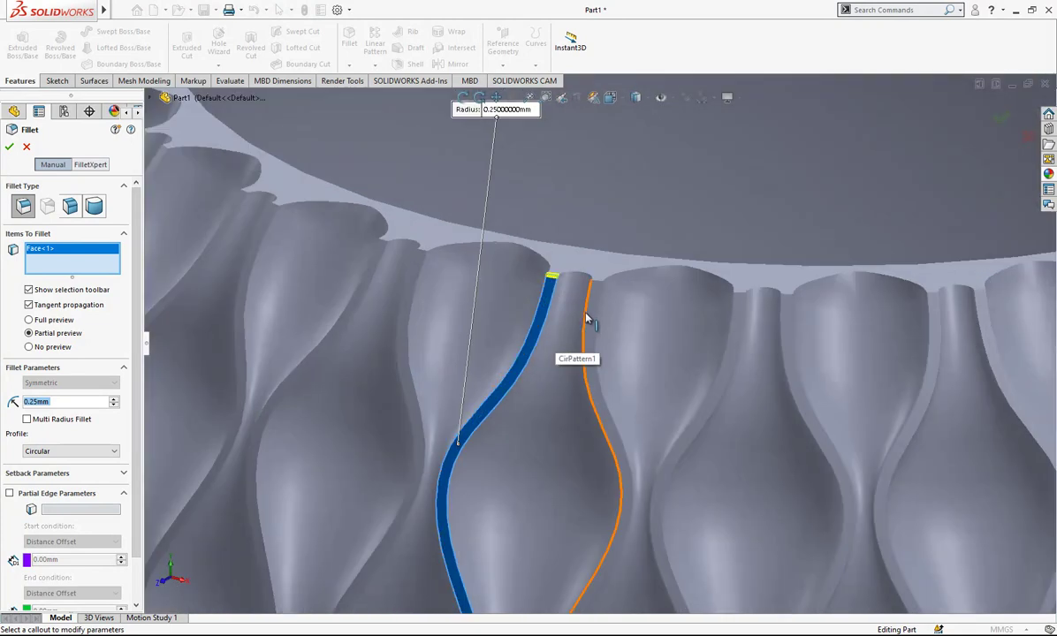
pyautogui.rightClick(71, 252)
pyautogui.click(314, 259)
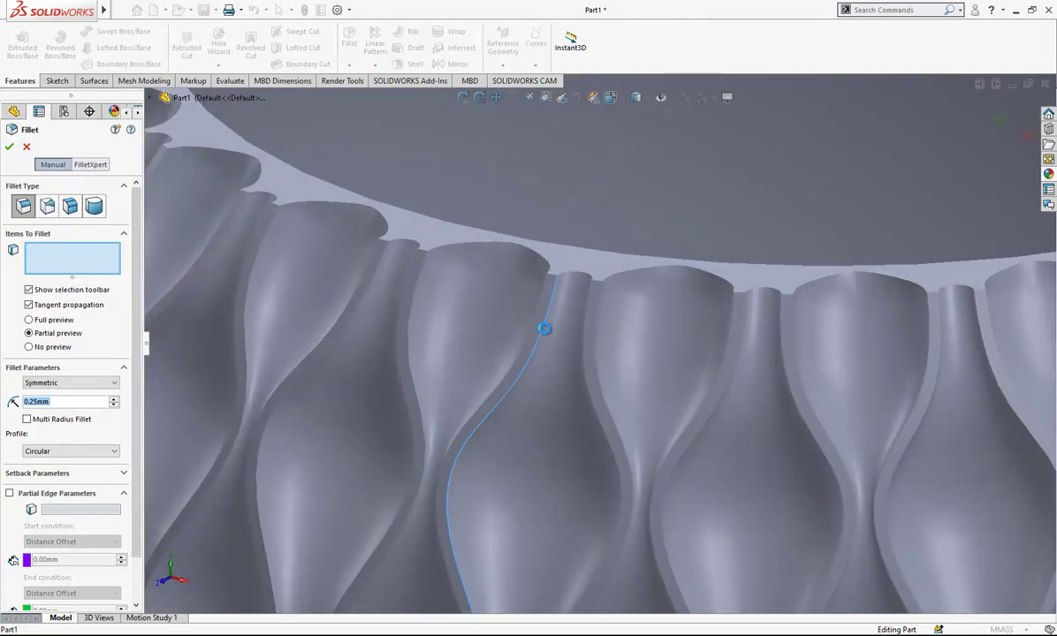
pyautogui.click(544, 333)
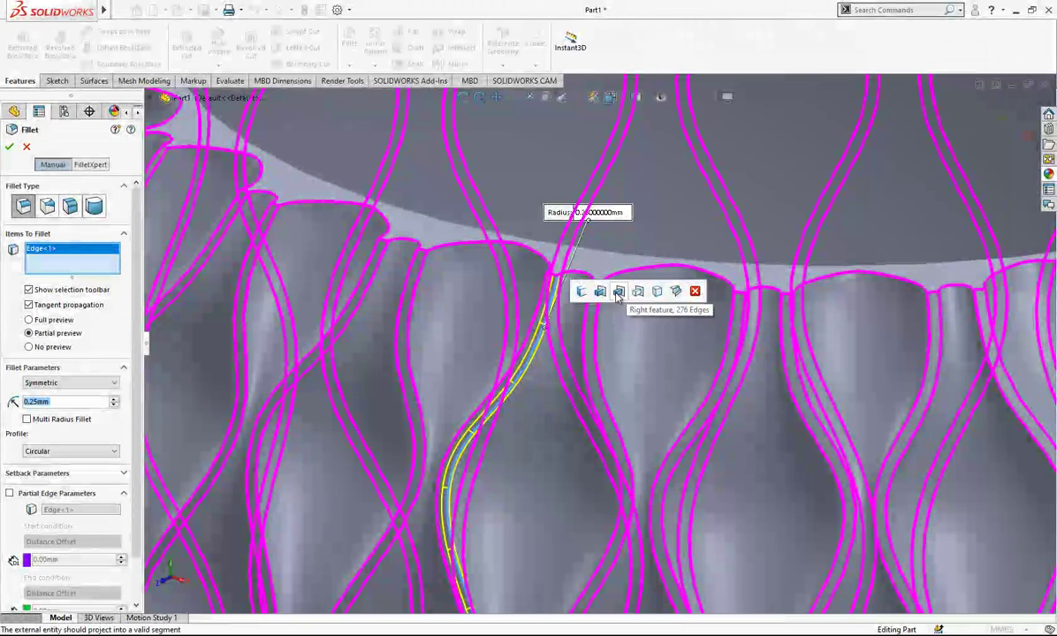
pyautogui.click(618, 292)
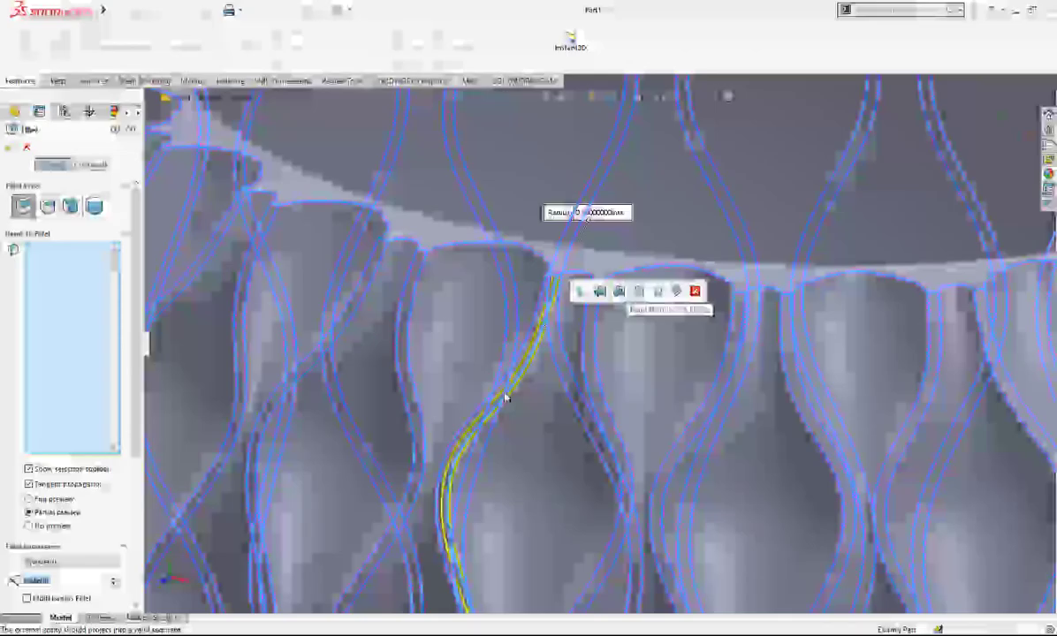
pyautogui.scroll(2, 505, 398)
pyautogui.scroll(3, 760, 366)
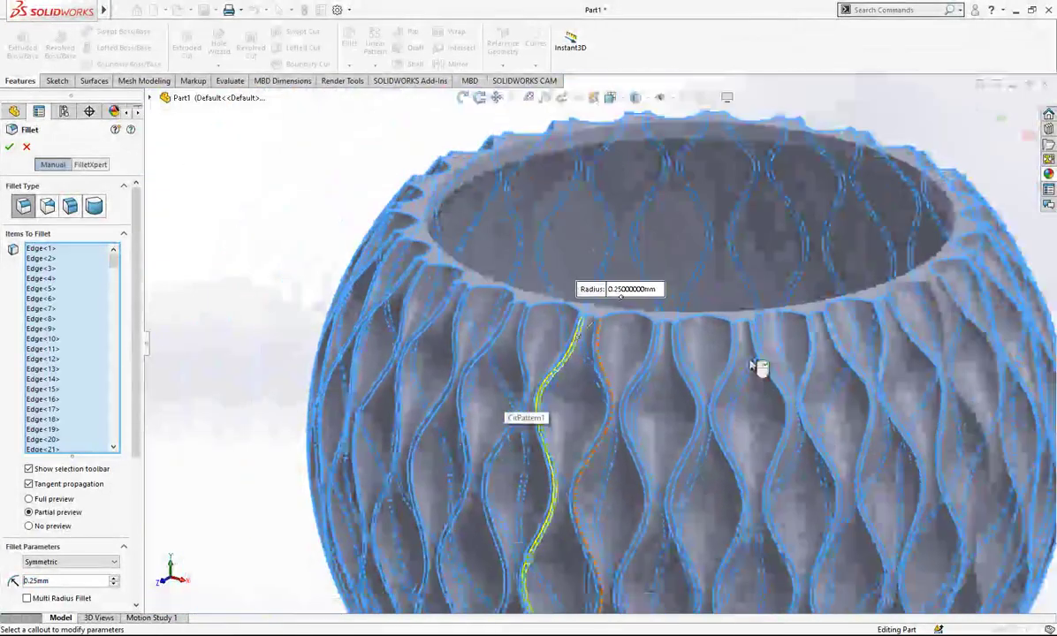
pyautogui.click(11, 148)
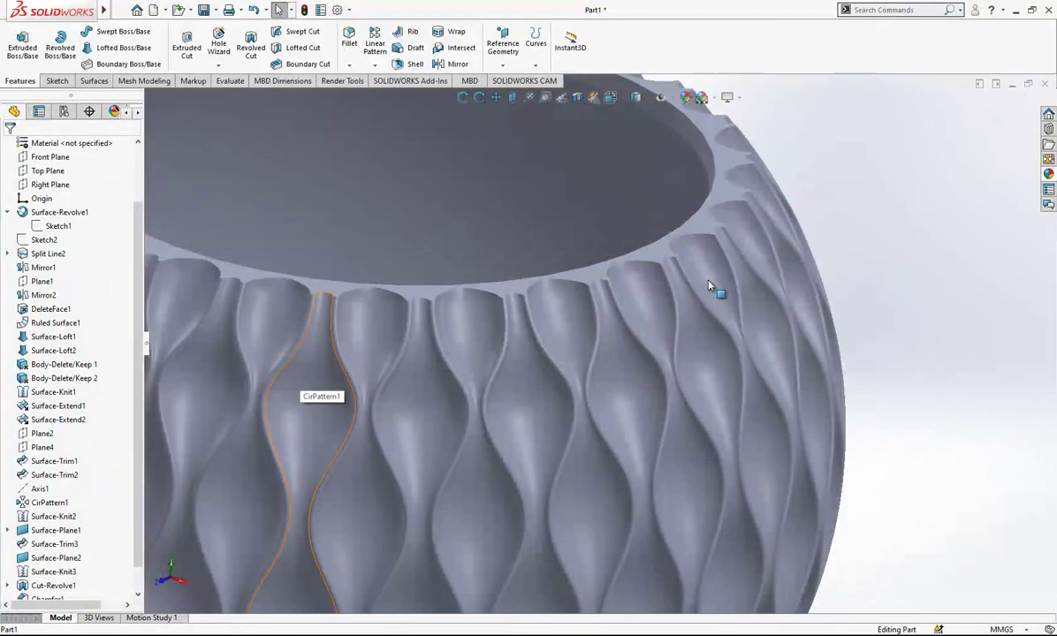
# - Change the model's display style to Shaded With Edges
pyautogui.scroll(3, 345, 380)
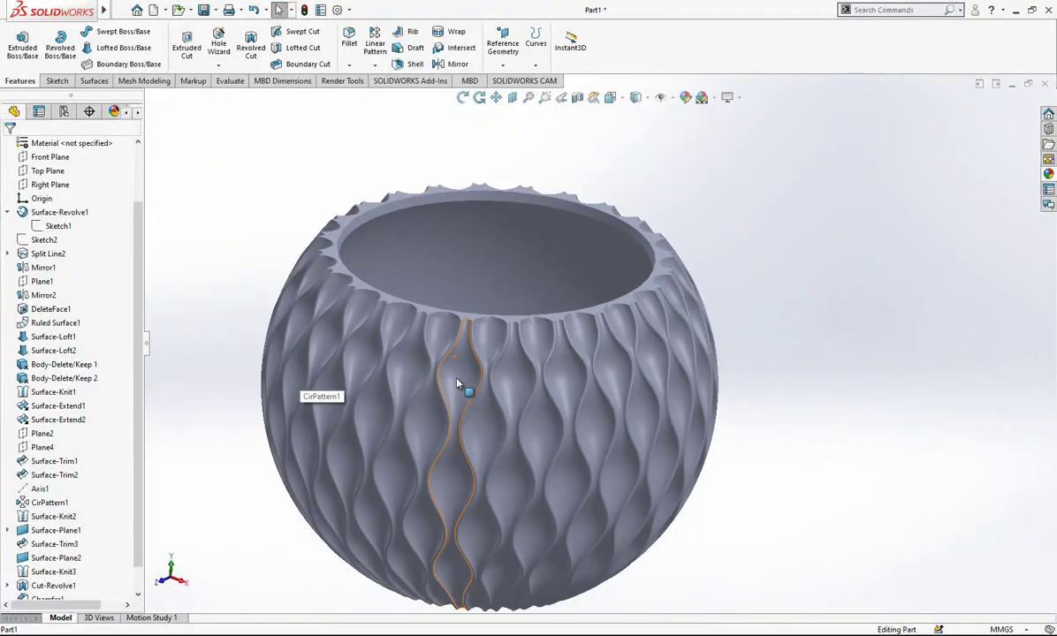
pyautogui.moveTo(457, 384); pyautogui.dragTo(404, 380, button='middle')
pyautogui.click(640, 99)
pyautogui.click(640, 132)
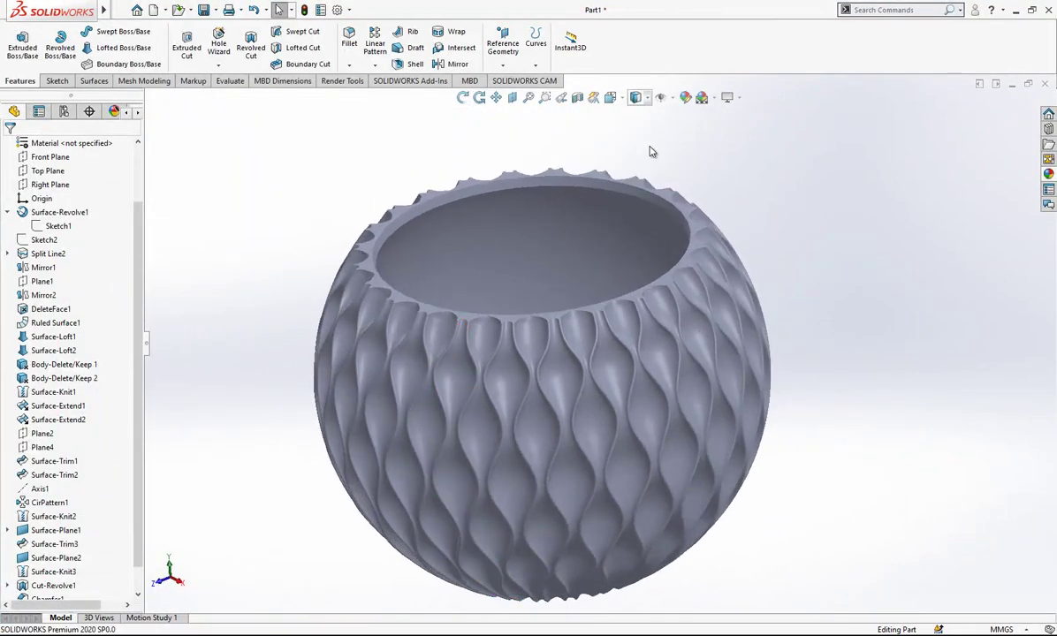
# - Add a symmetric 0.25 mm fillet to the scalloped outer edge of the rim, propagated along tangent edges
pyautogui.scroll(-5, 658, 347)
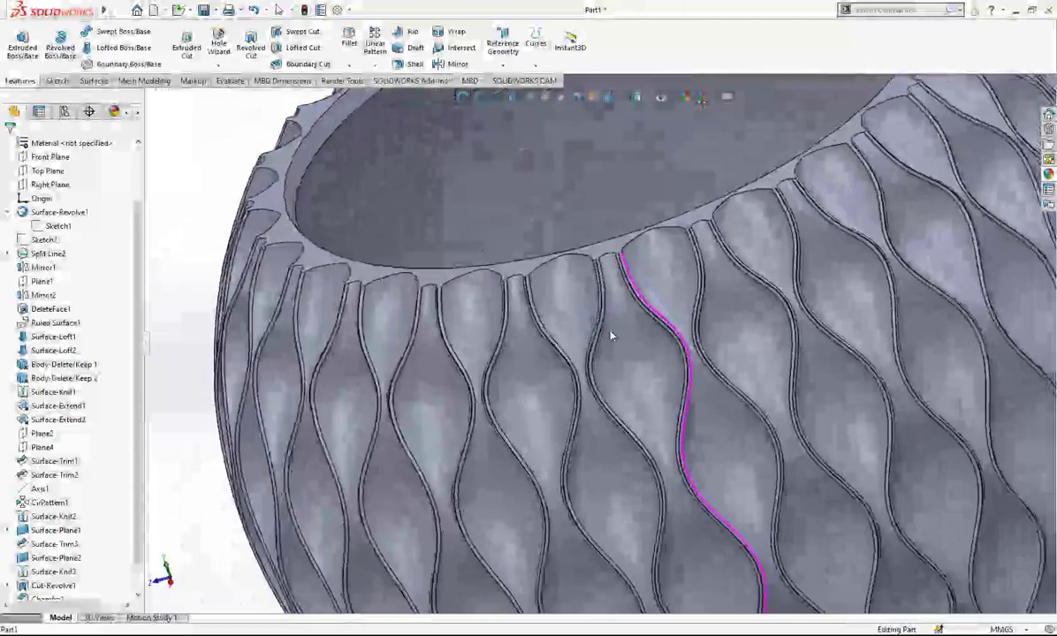
pyautogui.scroll(10, 768, 322)
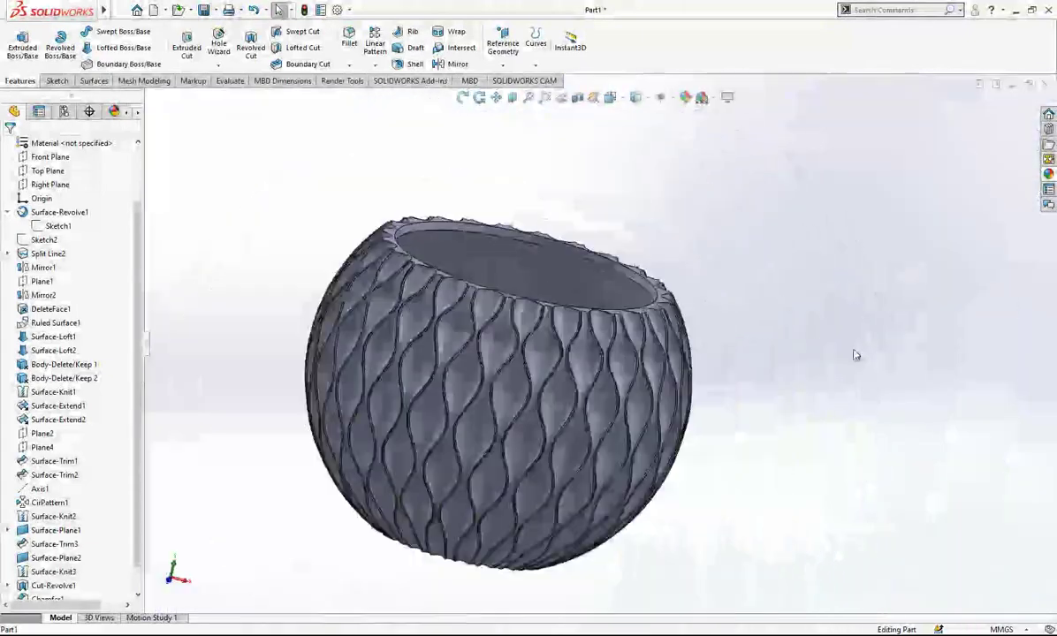
pyautogui.moveTo(487, 374); pyautogui.dragTo(580, 411, button='middle')
pyautogui.scroll(-8, 484, 303)
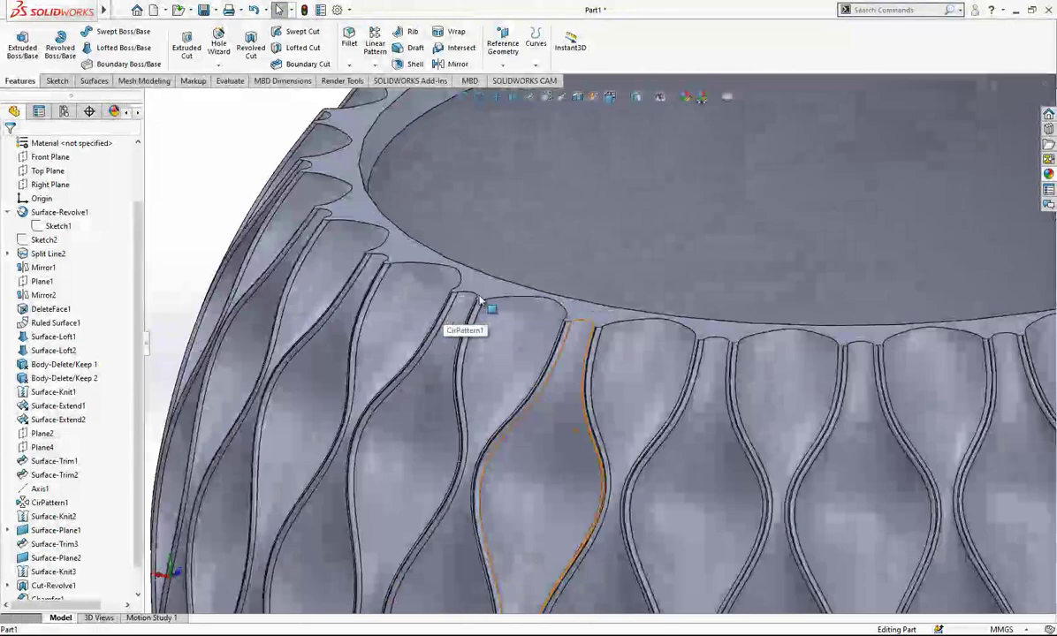
pyautogui.click(508, 305)
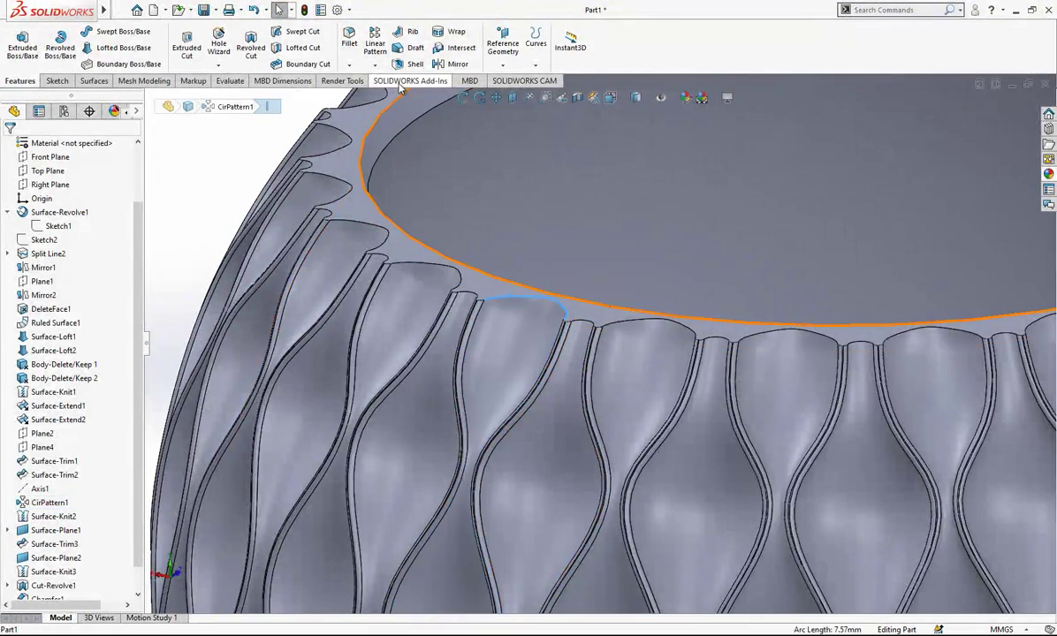
pyautogui.click(354, 44)
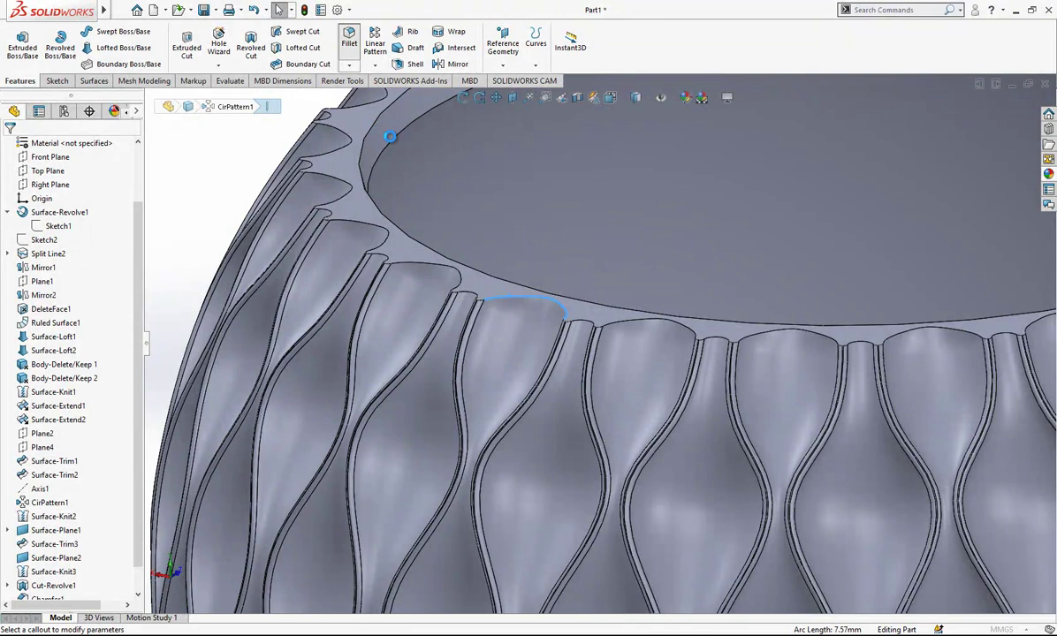
pyautogui.scroll(3, 435, 293)
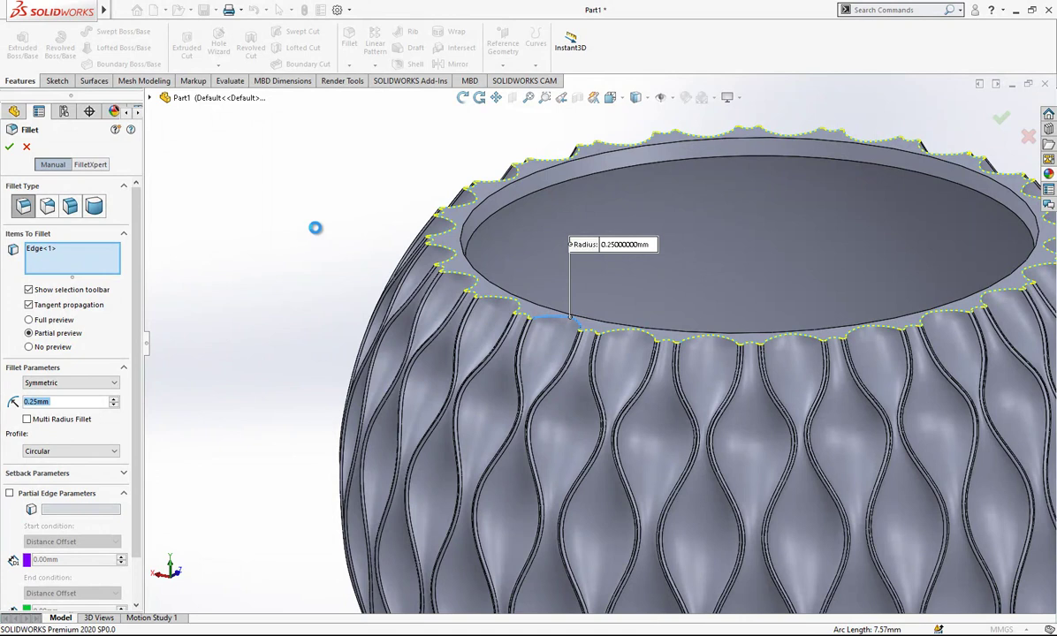
pyautogui.scroll(-2, 583, 189)
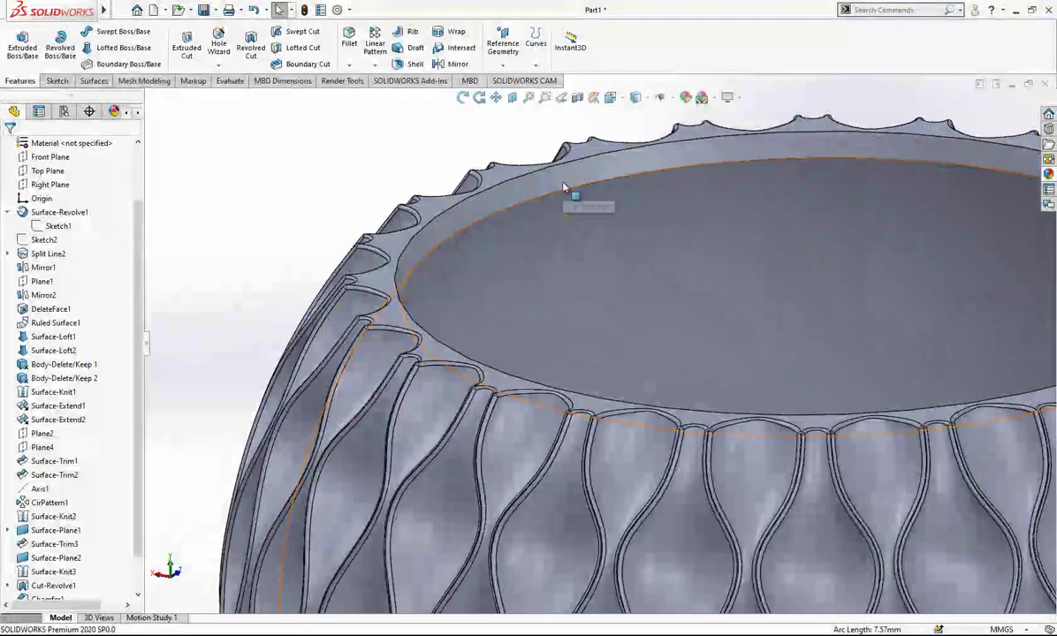
# - Select the inner rim's chamfer feature and display its dimensions on the model
pyautogui.click(564, 183)
pyautogui.scroll(1, 291, 221)
pyautogui.click(276, 224)
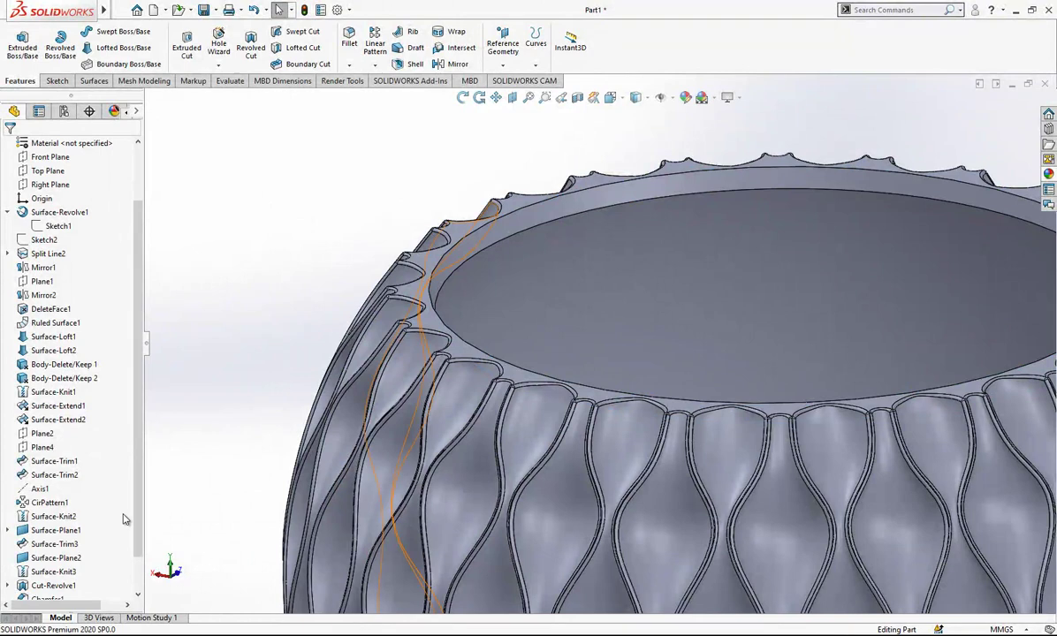
pyautogui.moveTo(138, 534); pyautogui.dragTo(143, 549)
pyautogui.click(477, 215)
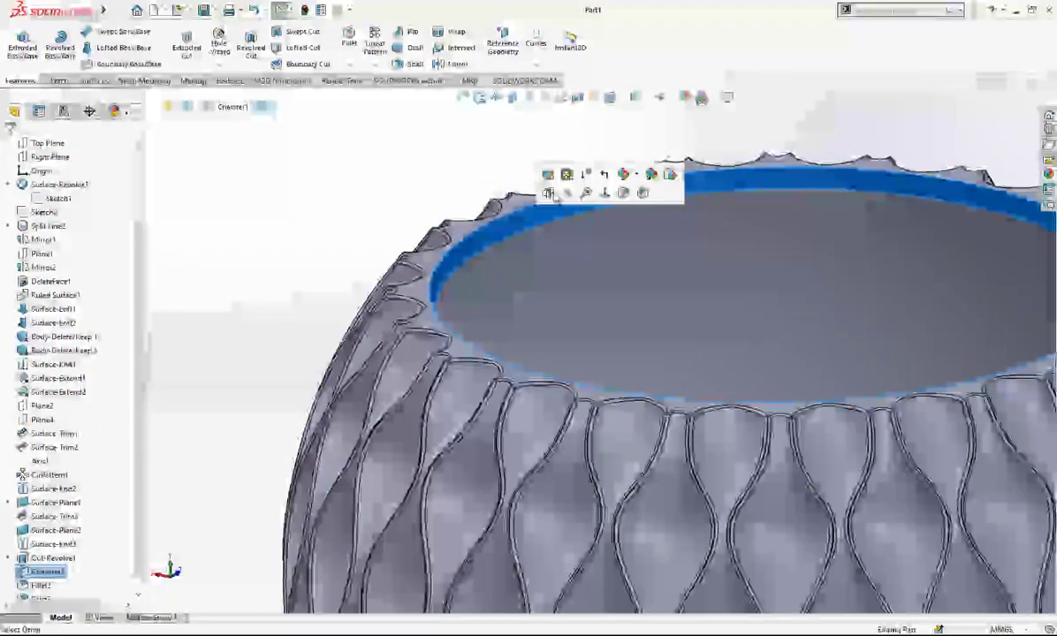
pyautogui.click(47, 574)
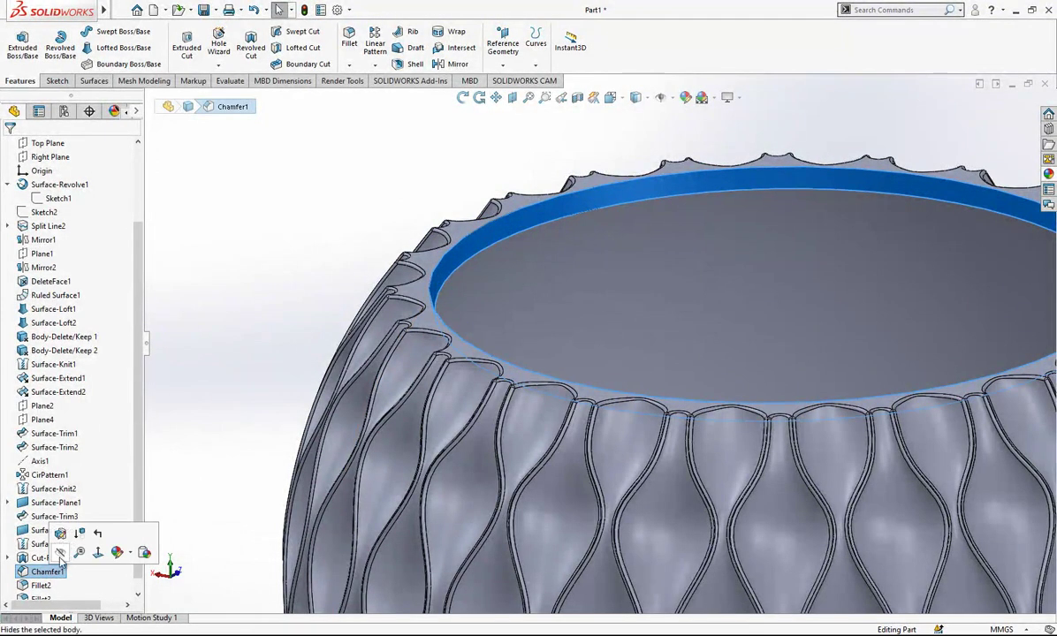
pyautogui.click(79, 534)
pyautogui.scroll(5, 408, 415)
pyautogui.click(49, 571)
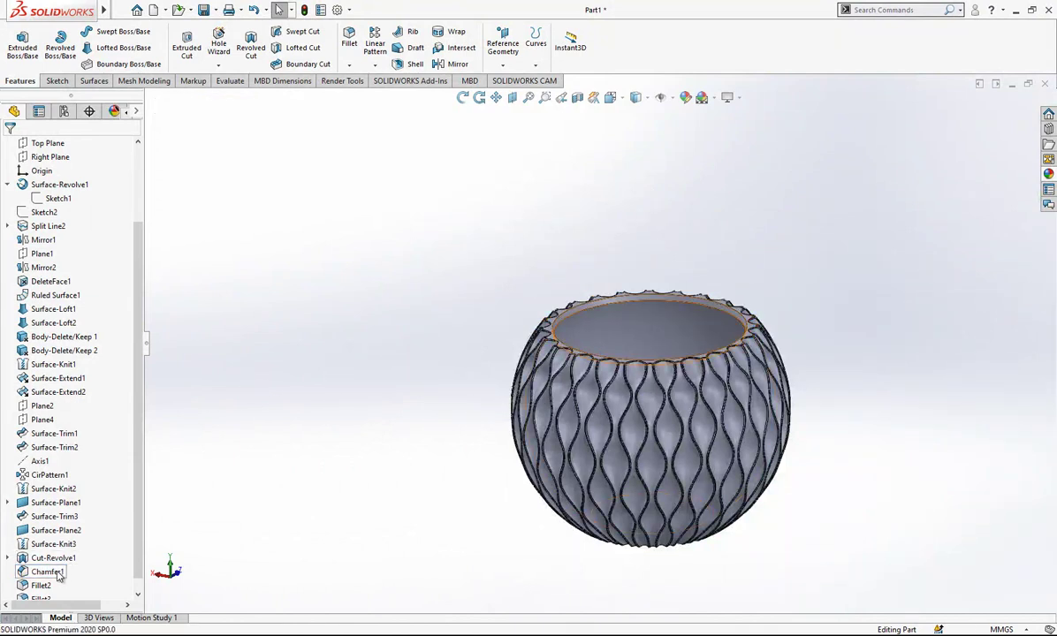
pyautogui.scroll(-8, 579, 343)
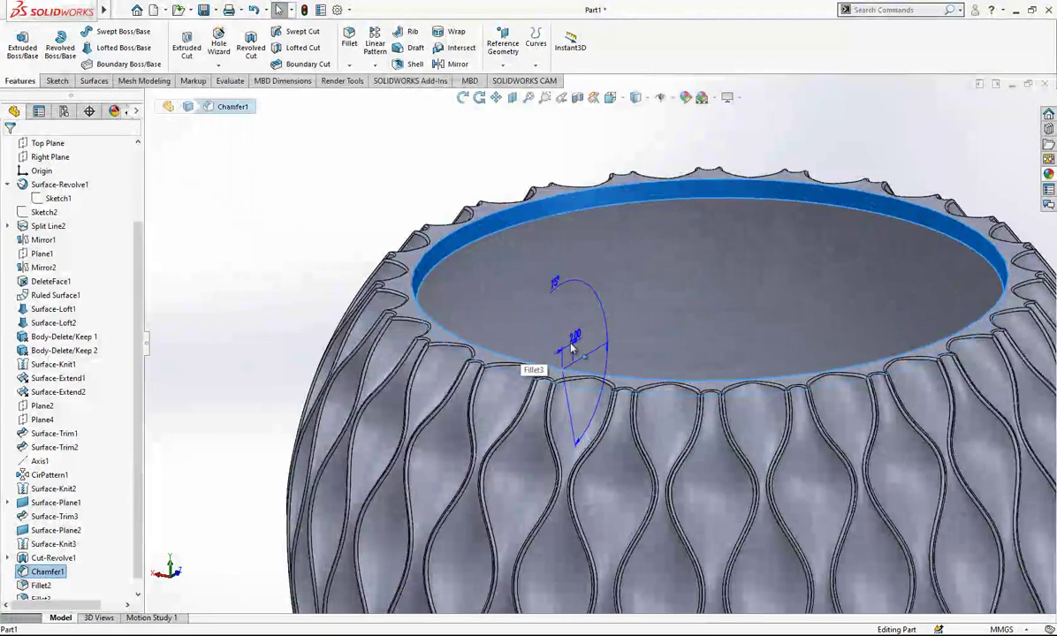
# - Set the inner rim chamfer's distance to 1 mm and rebuild the part
pyautogui.click(579, 343)
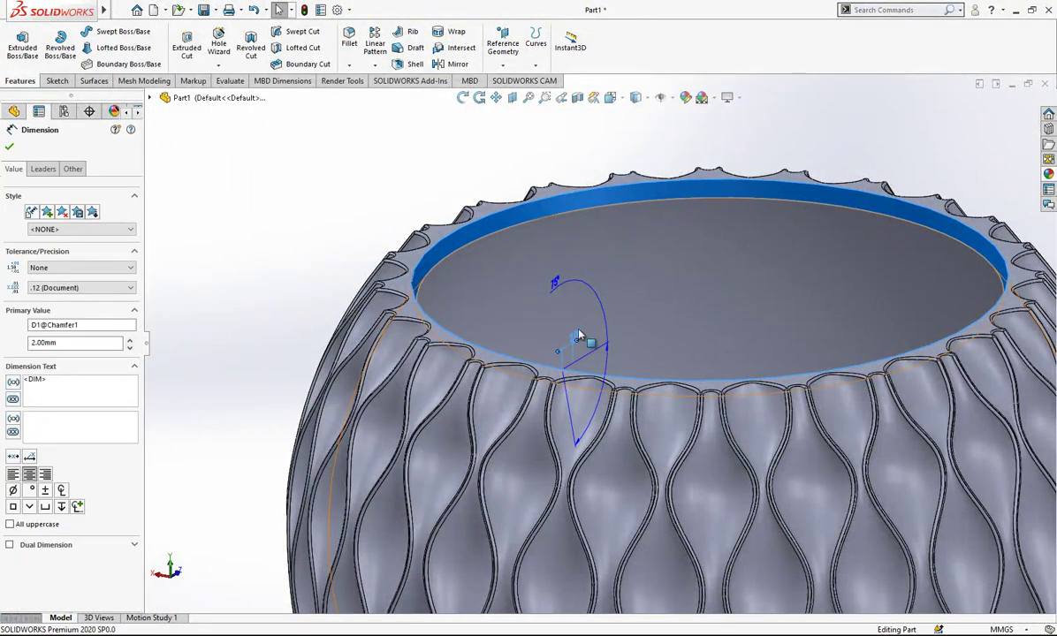
pyautogui.click(579, 334)
pyautogui.click(428, 227)
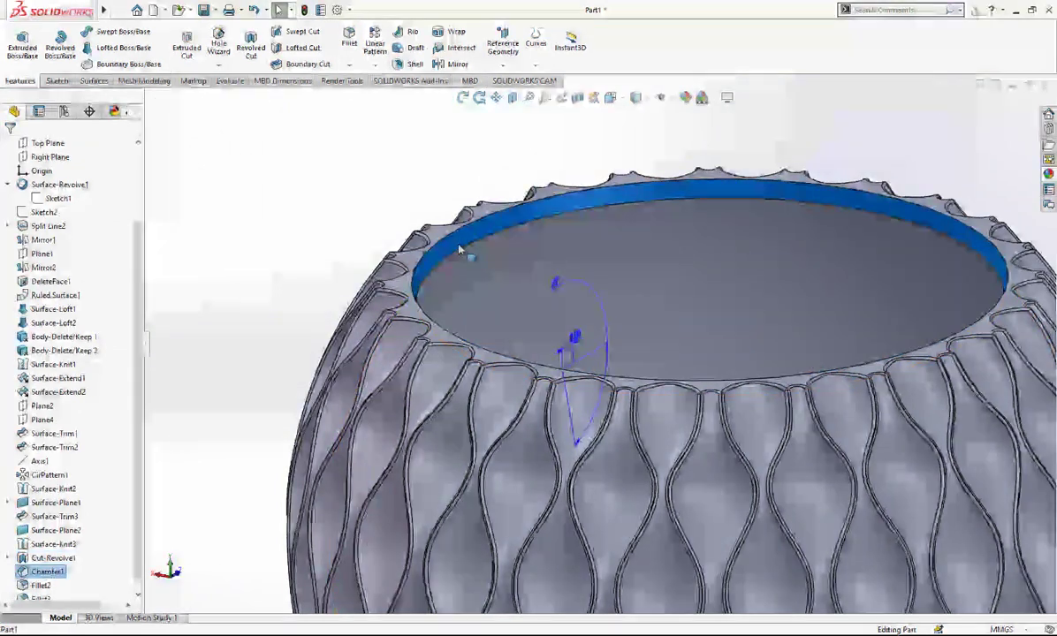
pyautogui.doubleClick(576, 340)
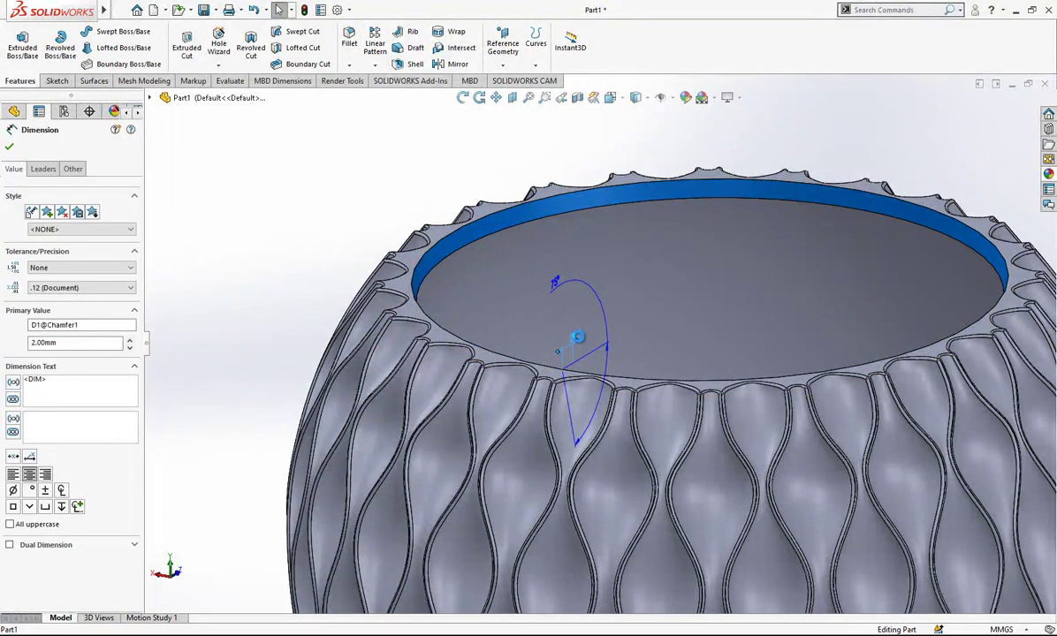
pyautogui.write('2')
pyautogui.press('Return')
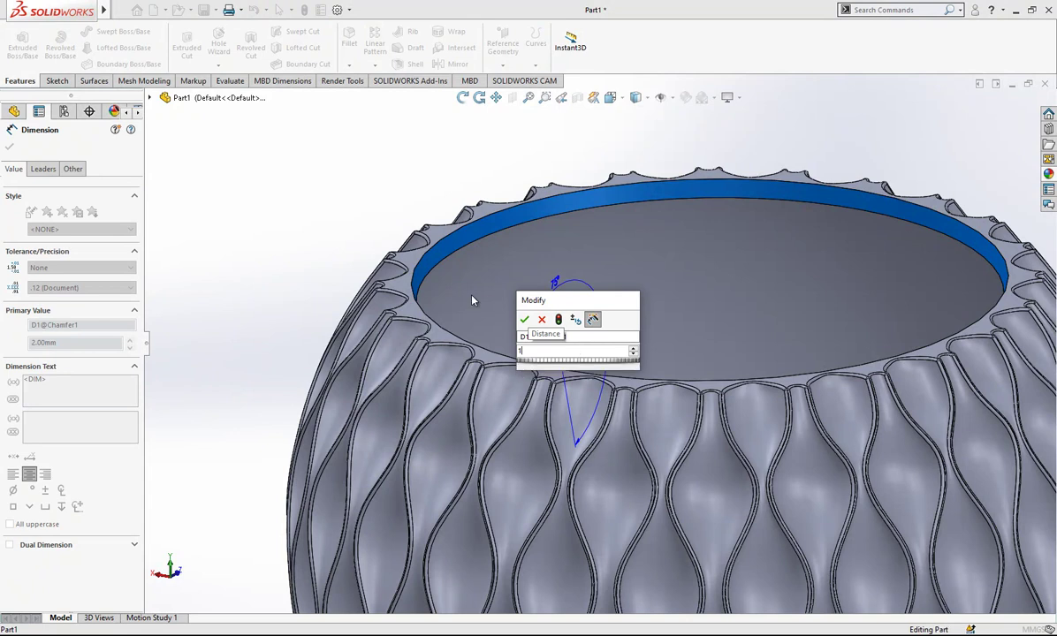
pyautogui.click(321, 220)
pyautogui.scroll(2, 331, 251)
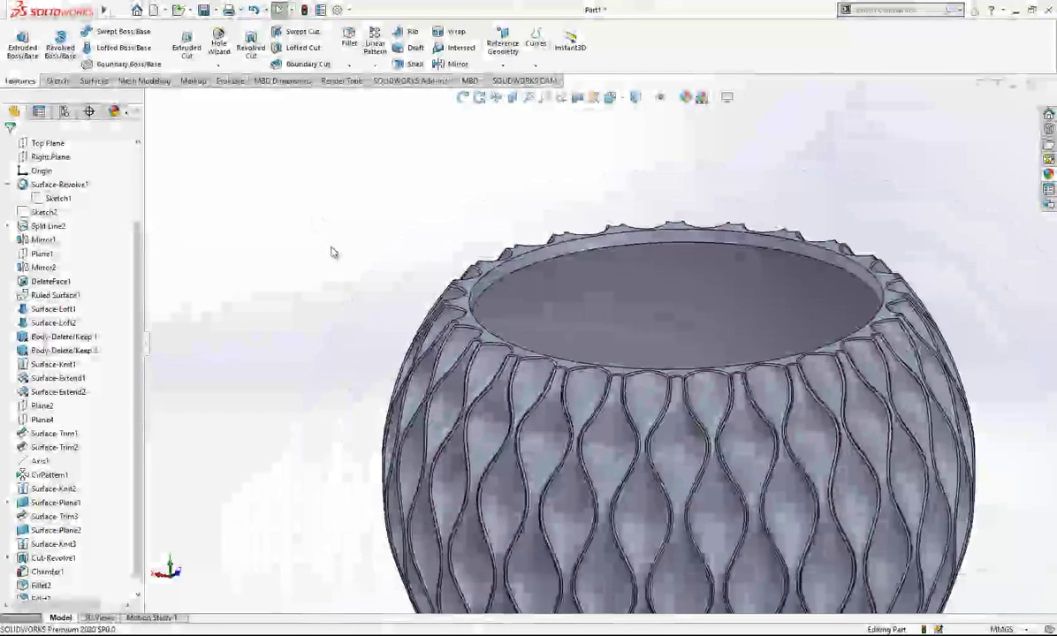
pyautogui.click(303, 10)
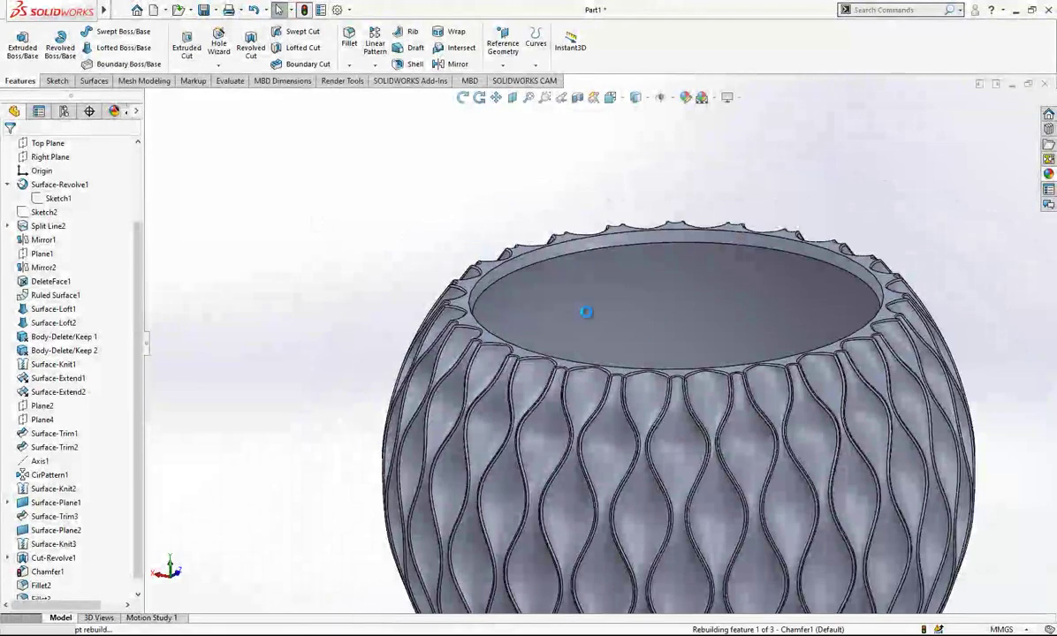